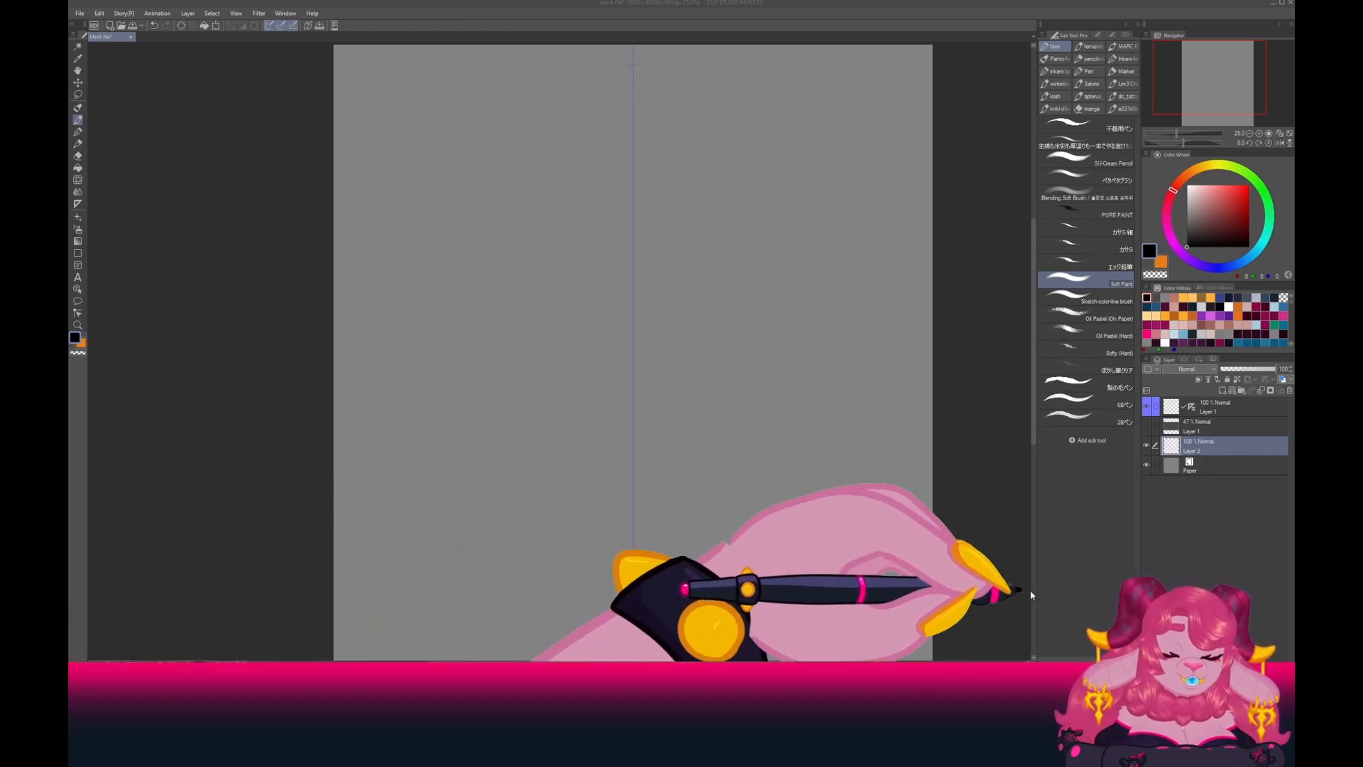
Create a layer folder named sketch around the empty Layer 2, and make that layer active for drawing.
click(1242, 395)
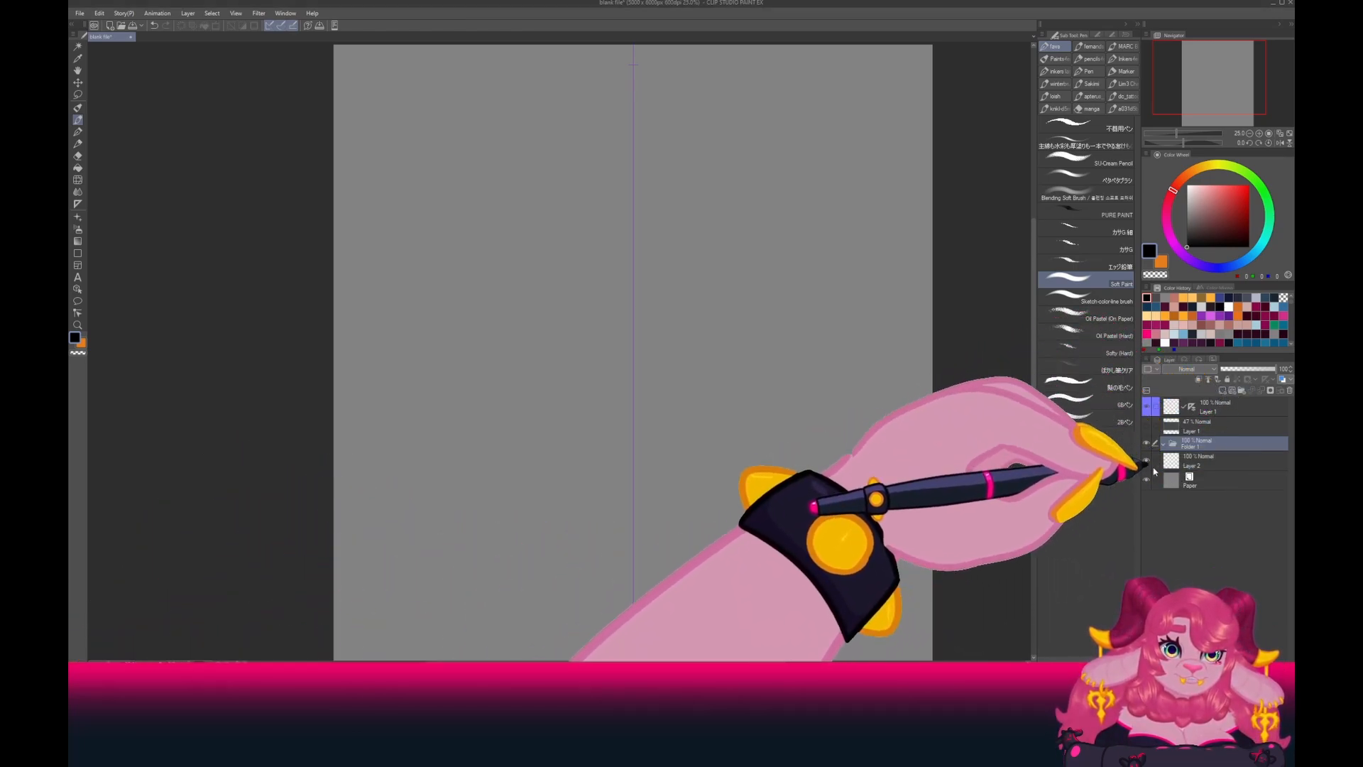
click(1191, 445)
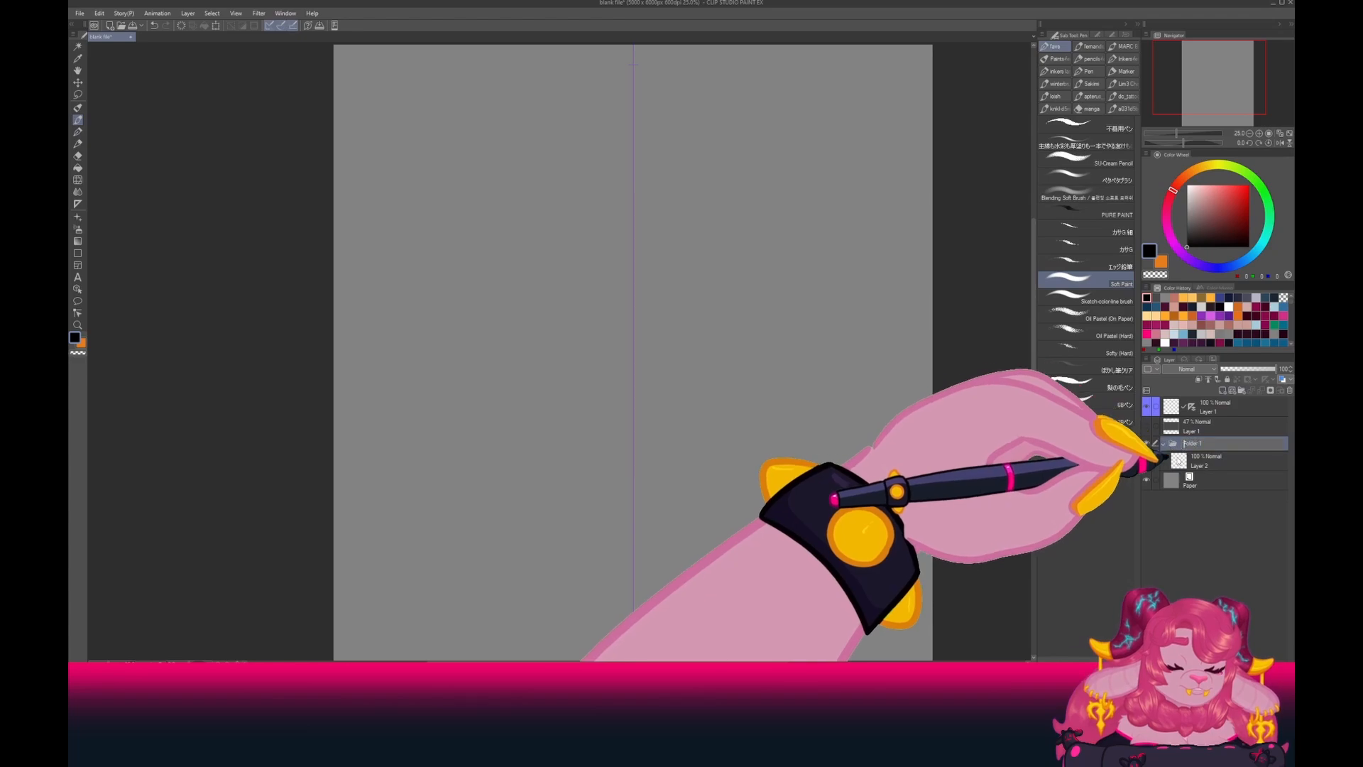
double_click(1194, 445)
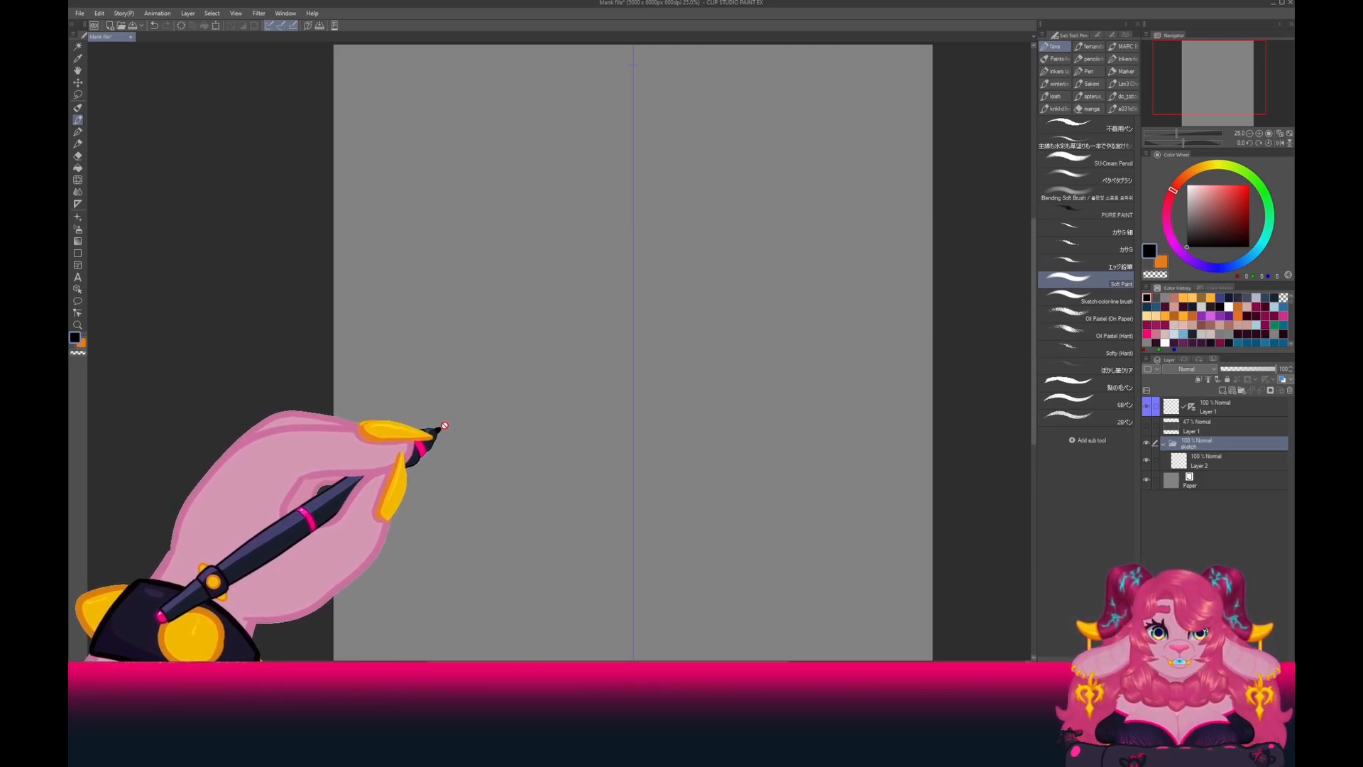
click(1178, 460)
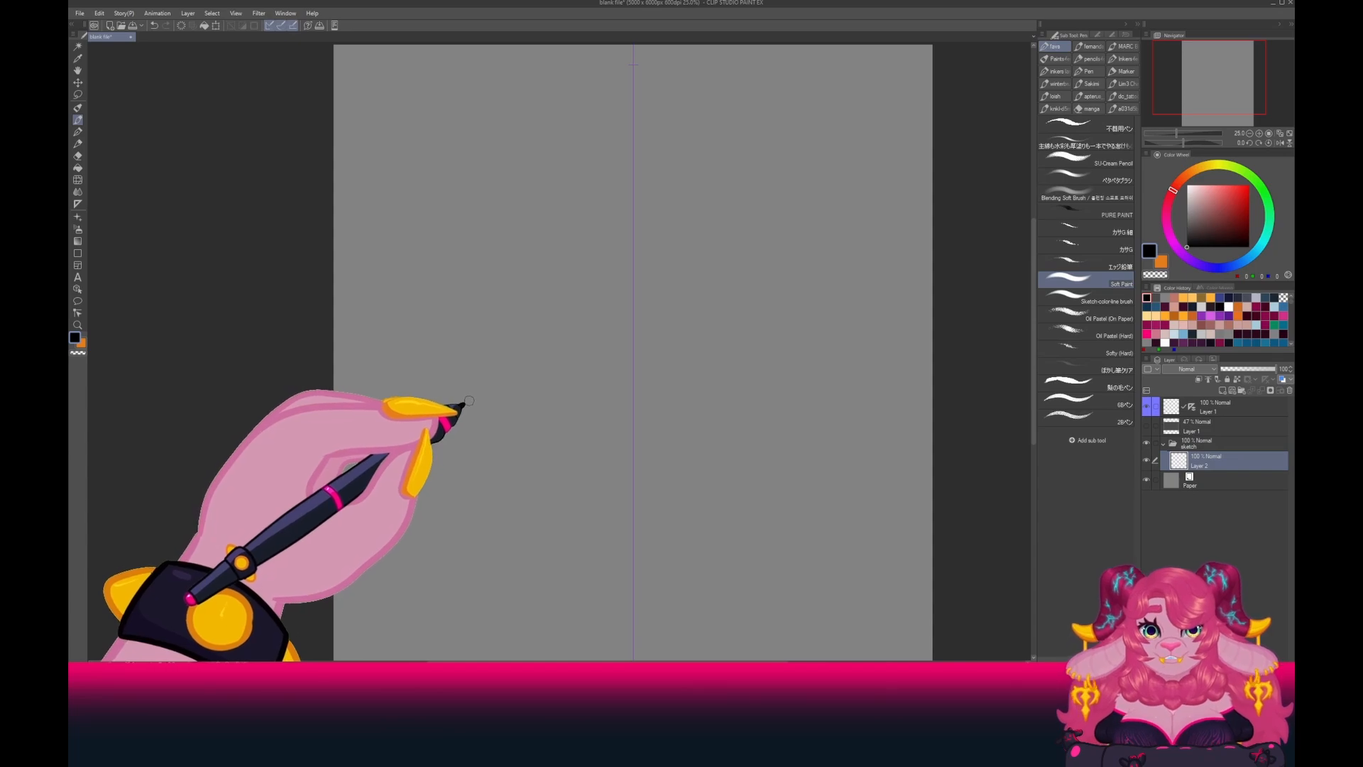
Set the drawing color to a very dark, muted blue-violet.
click(1199, 264)
click(1202, 235)
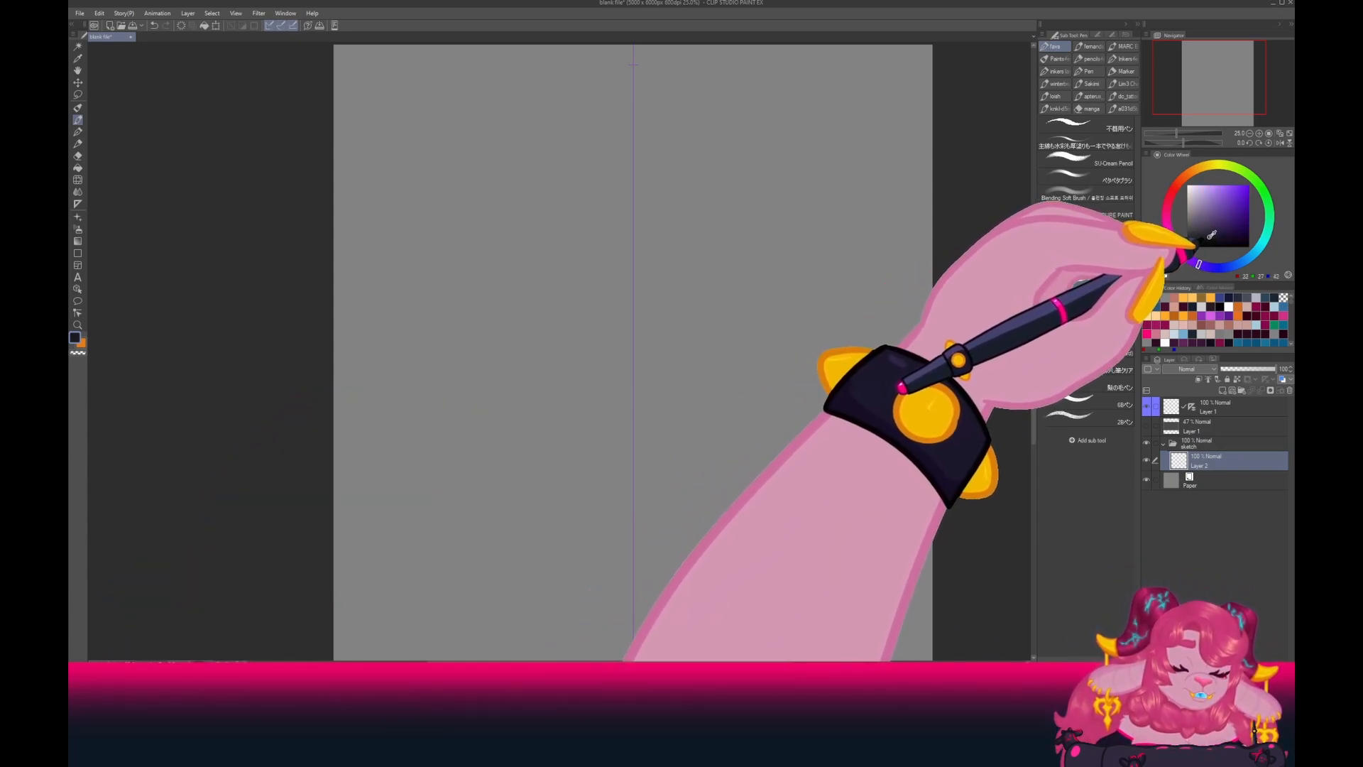
click(1212, 233)
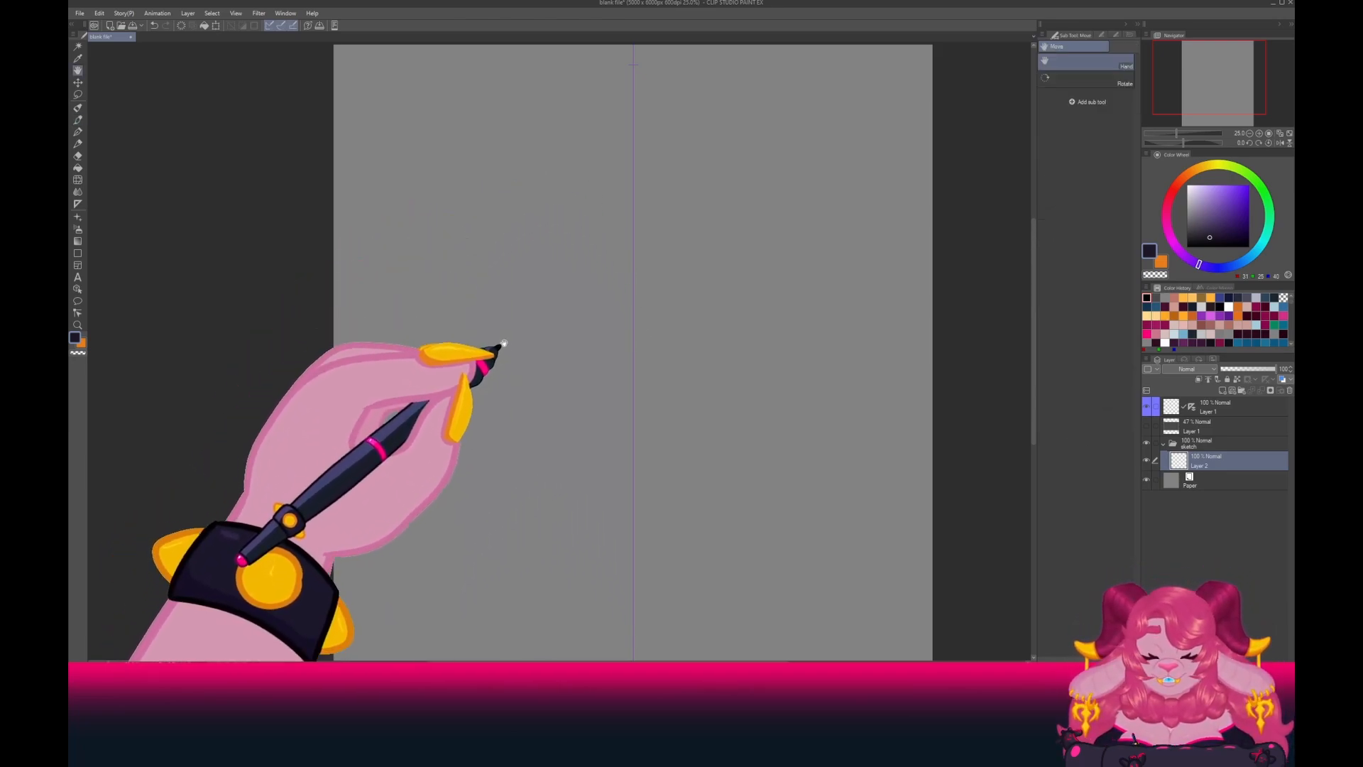
Open a second window of the same canvas and dock it side by side with the original.
drag(503, 346, 494, 371)
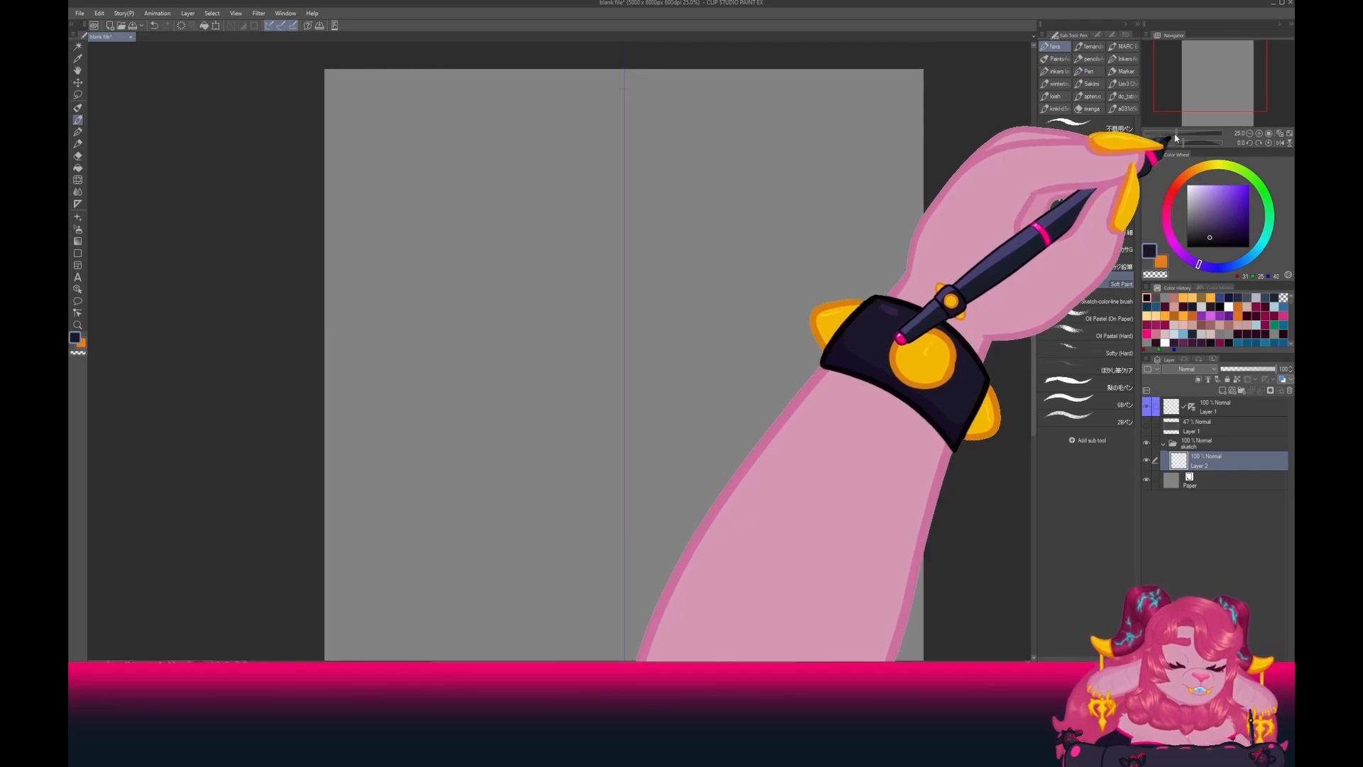
click(1175, 133)
click(286, 14)
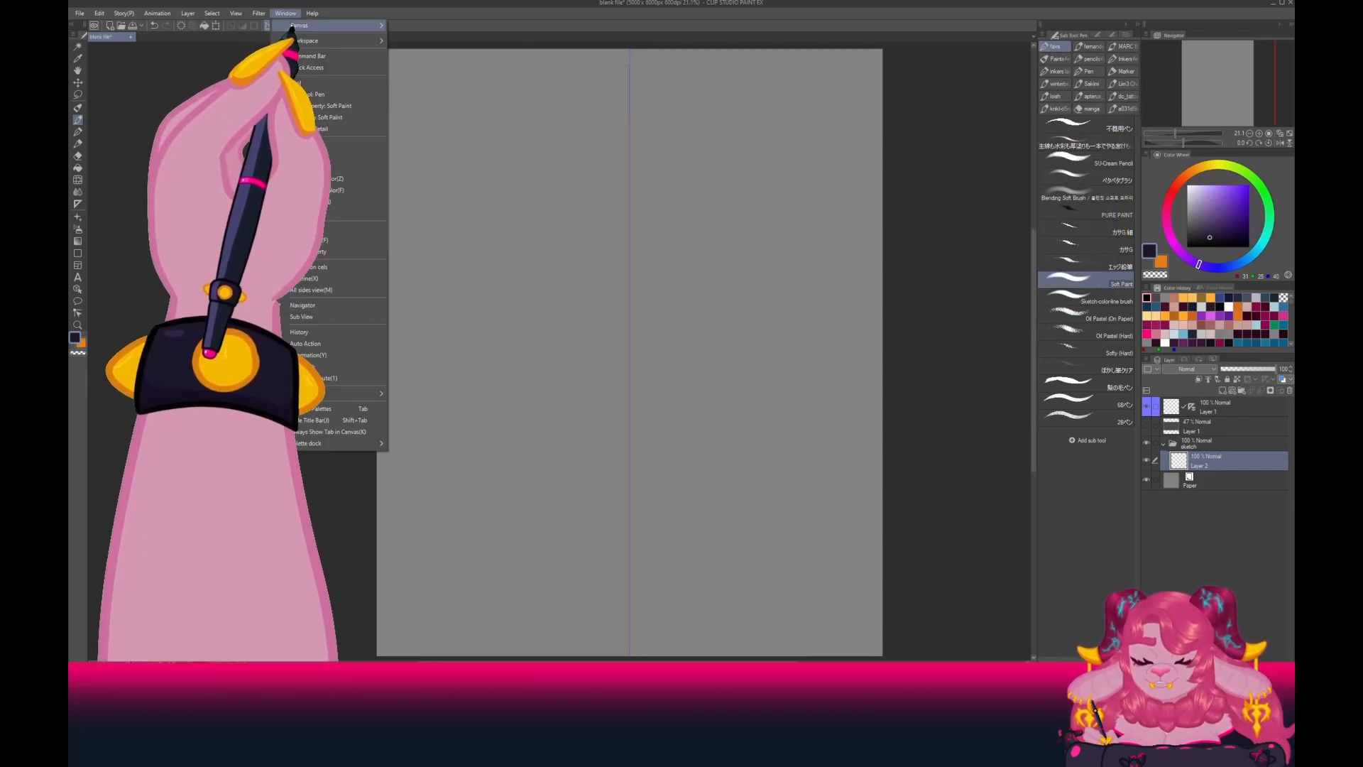
mouse_move(290, 27)
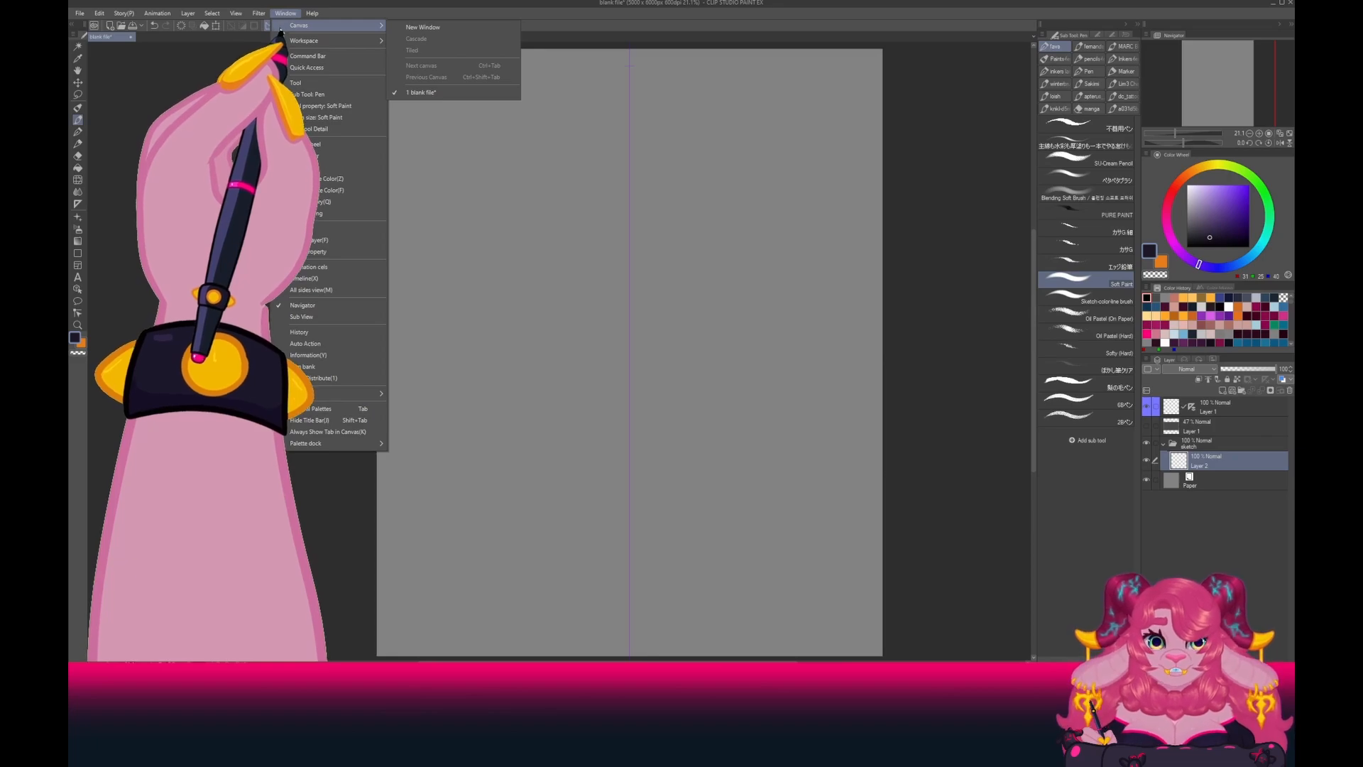
click(425, 27)
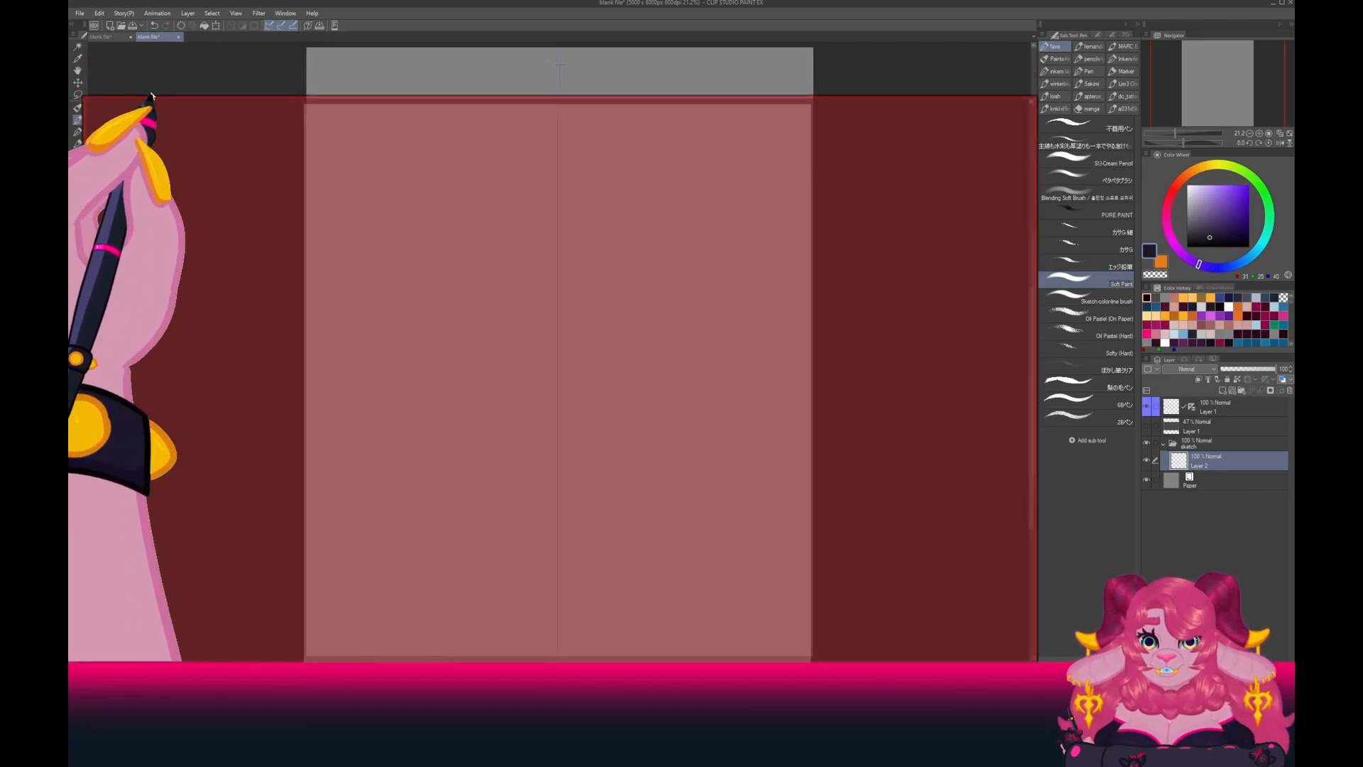
drag(151, 99, 91, 121)
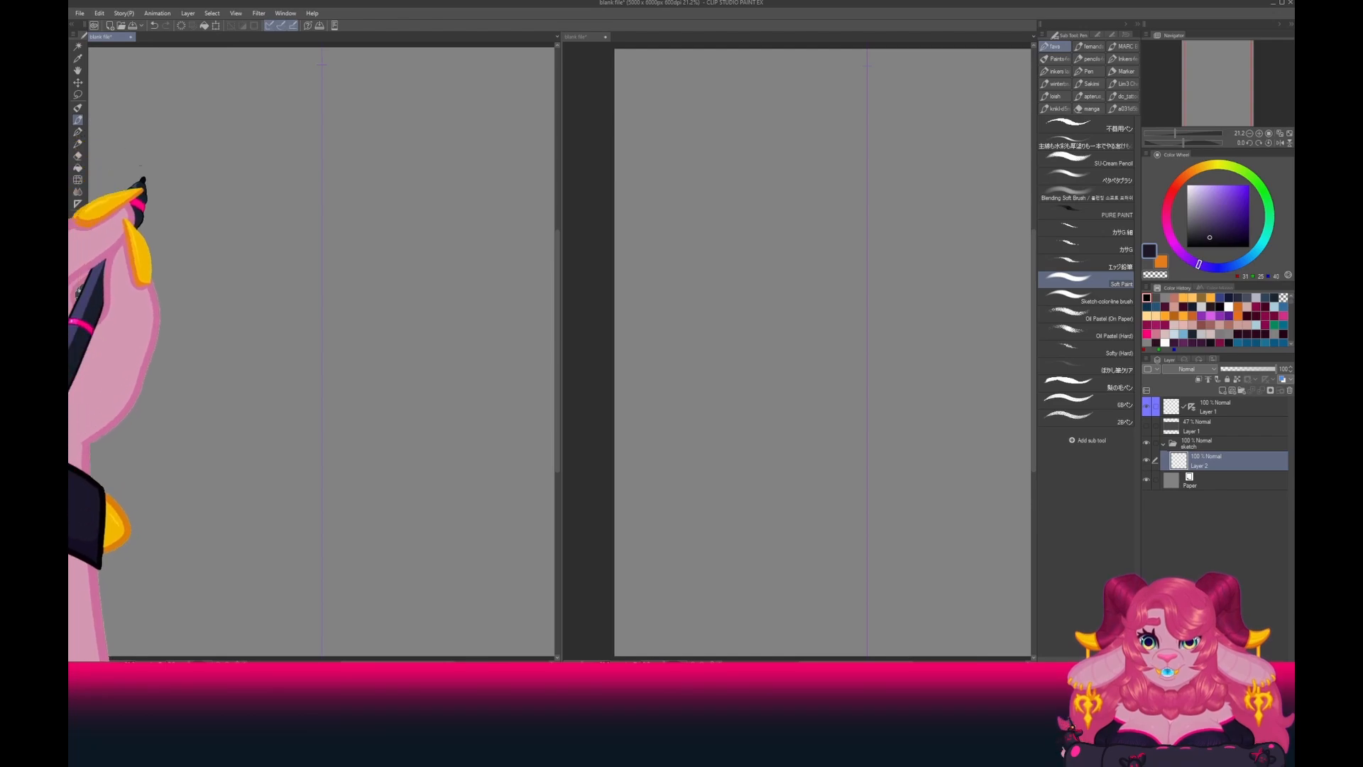
Shrink one canvas pane to a narrow whole-page preview and center the page in the larger pane.
drag(559, 364, 367, 341)
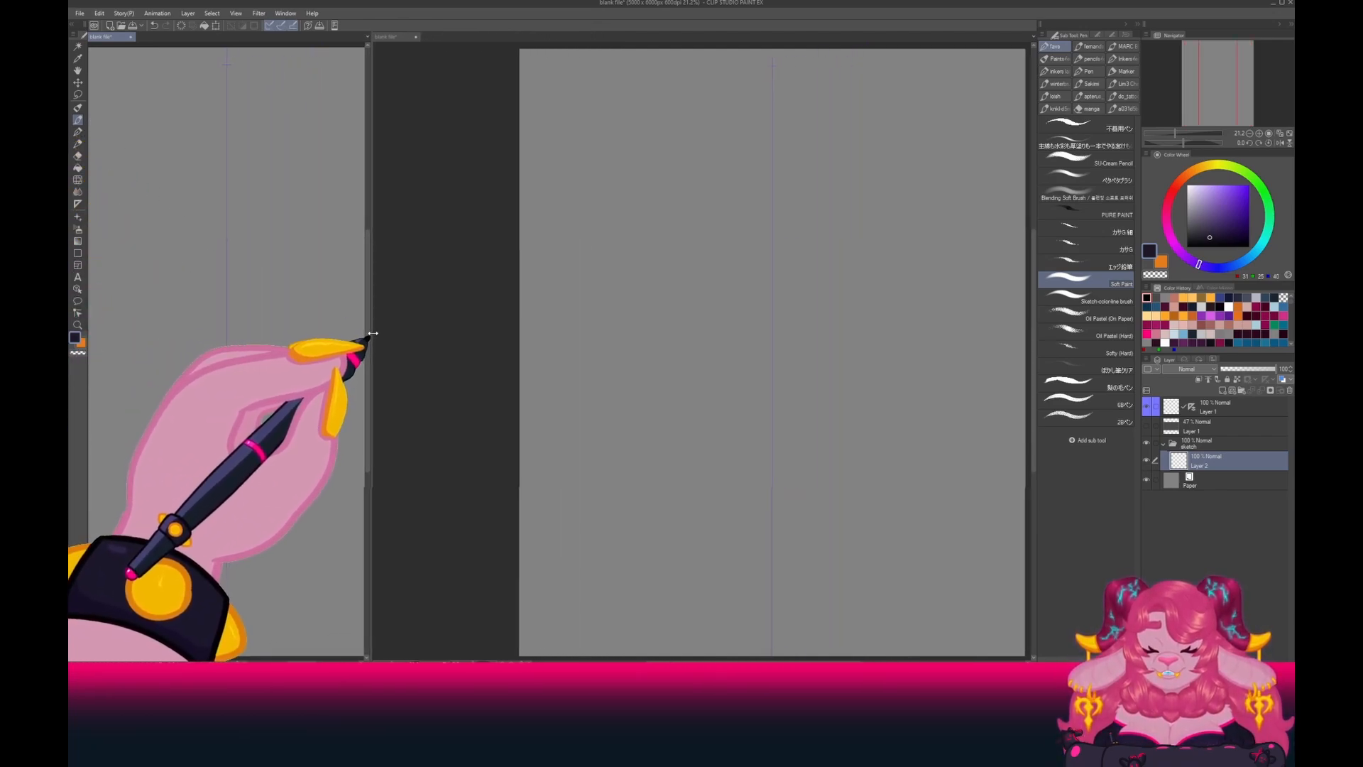
scroll(279, 347, down, 2)
key(space)
drag(224, 335, 203, 219)
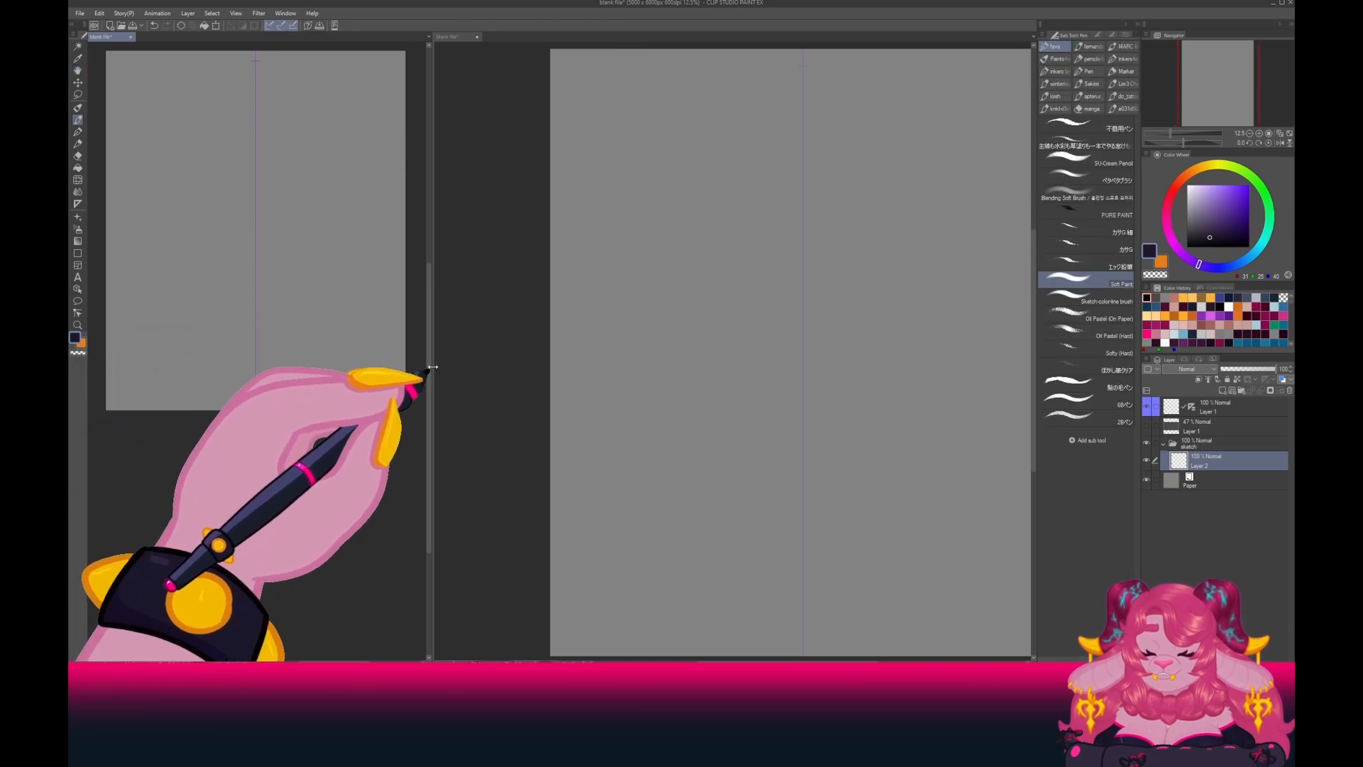
drag(428, 369, 403, 363)
key(space)
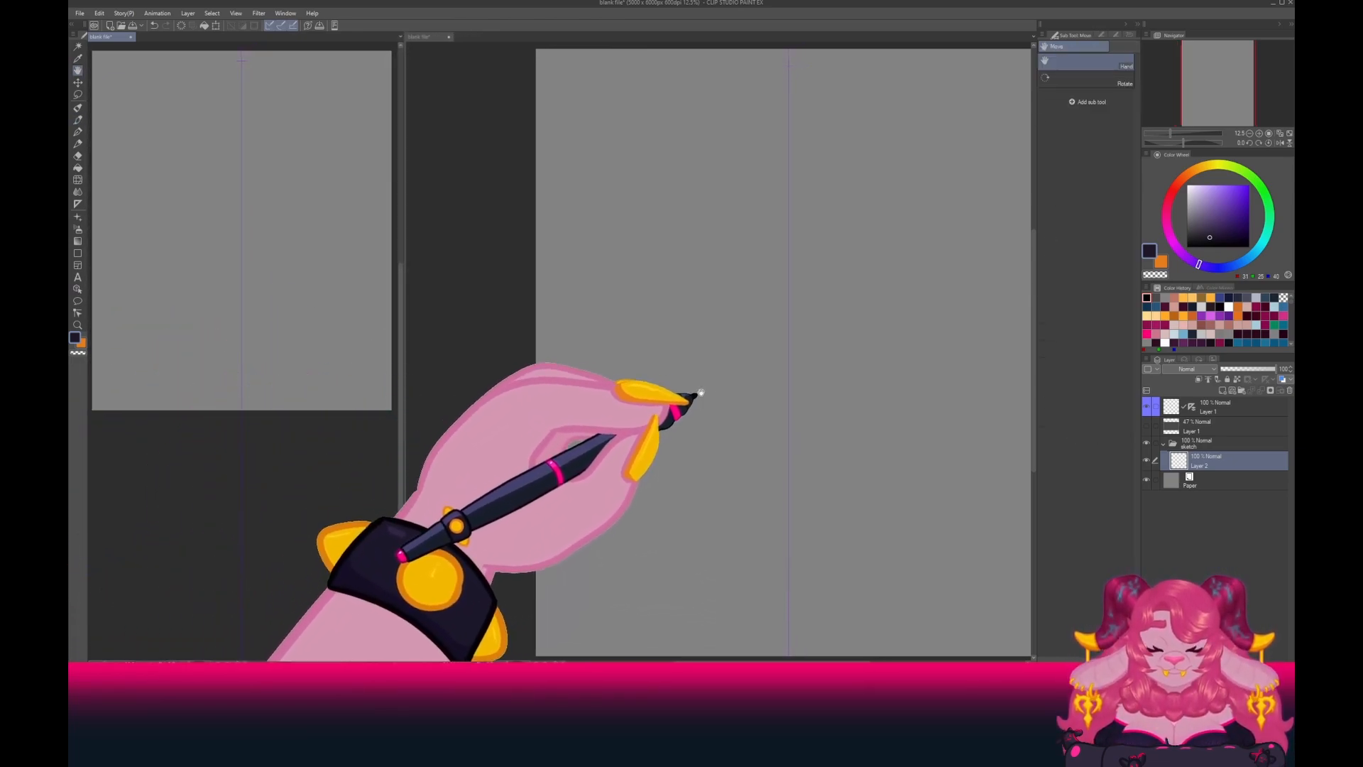
drag(699, 393, 530, 405)
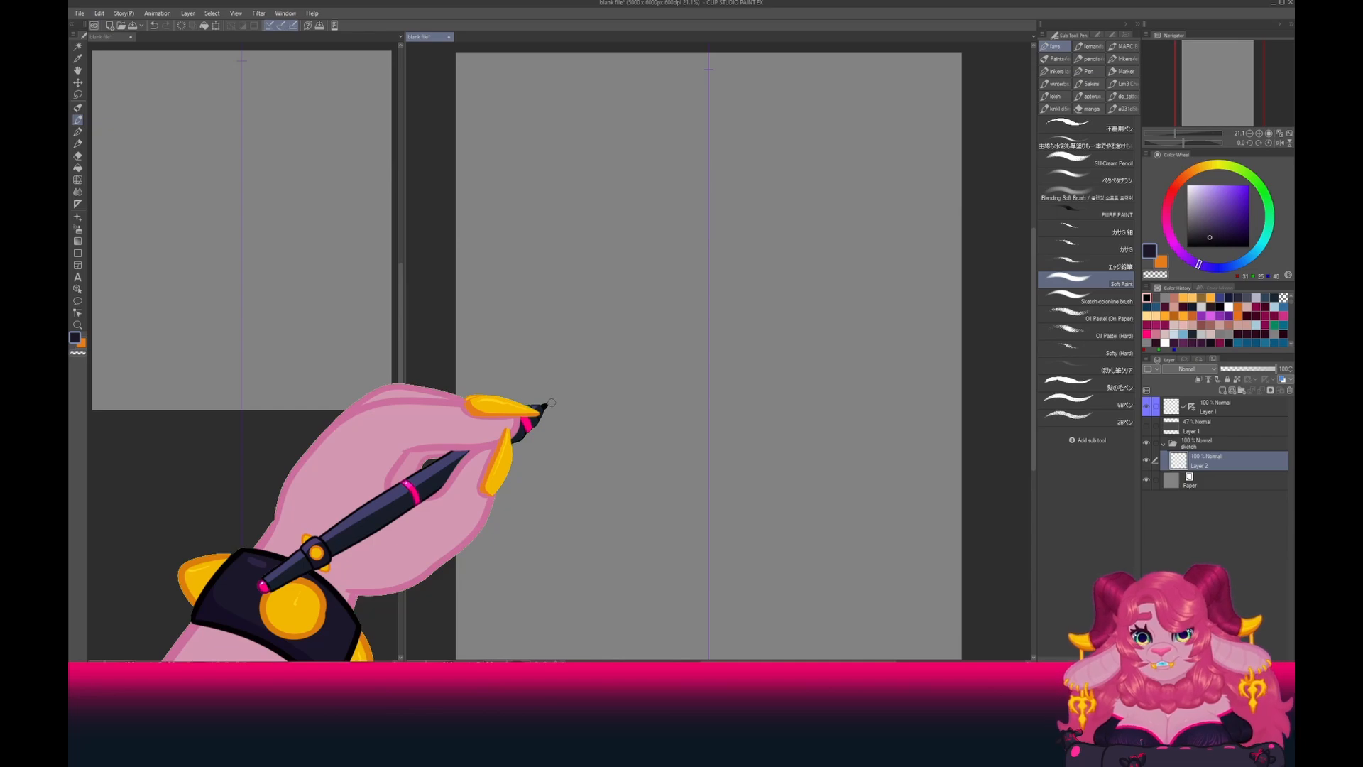
drag(656, 461, 654, 458)
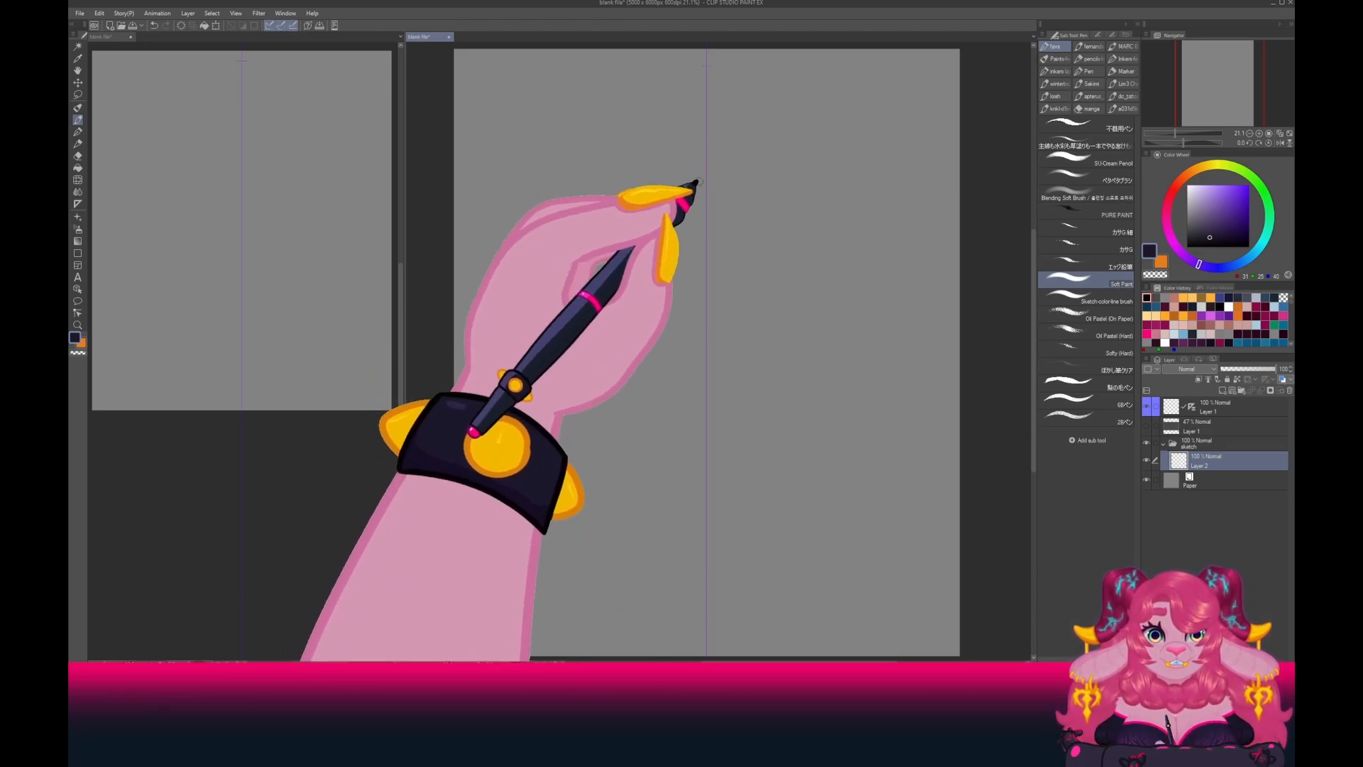
key(space)
mouse_move(574, 442)
mouse_down()
mouse_move(574, 414)
mouse_move(567, 442)
mouse_up()
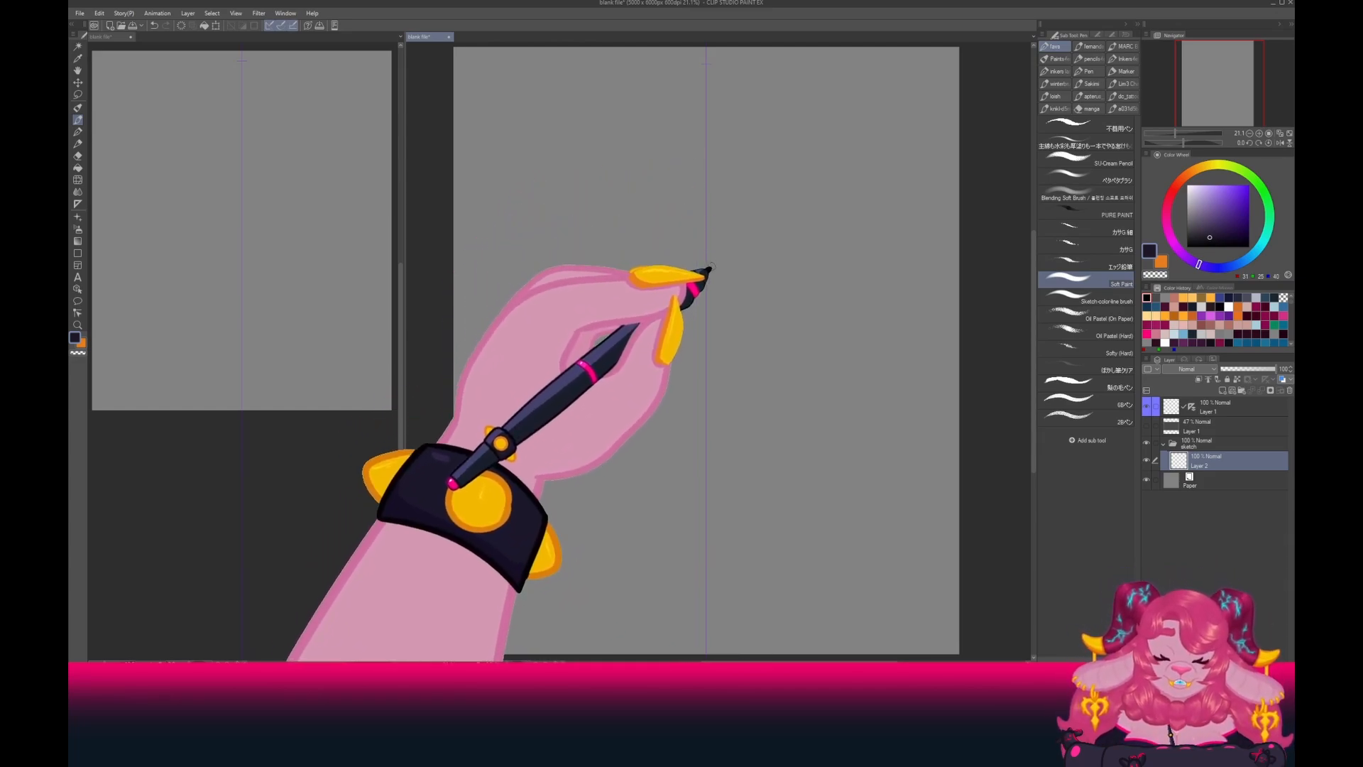
Draw a thick, symmetrical egg-shaped head outline in the upper middle of the page with the Soft Paint brush.
mouse_move(720, 292)
mouse_down()
mouse_move(705, 302)
mouse_move(765, 243)
mouse_move(776, 199)
mouse_move(735, 154)
mouse_move(711, 150)
mouse_up()
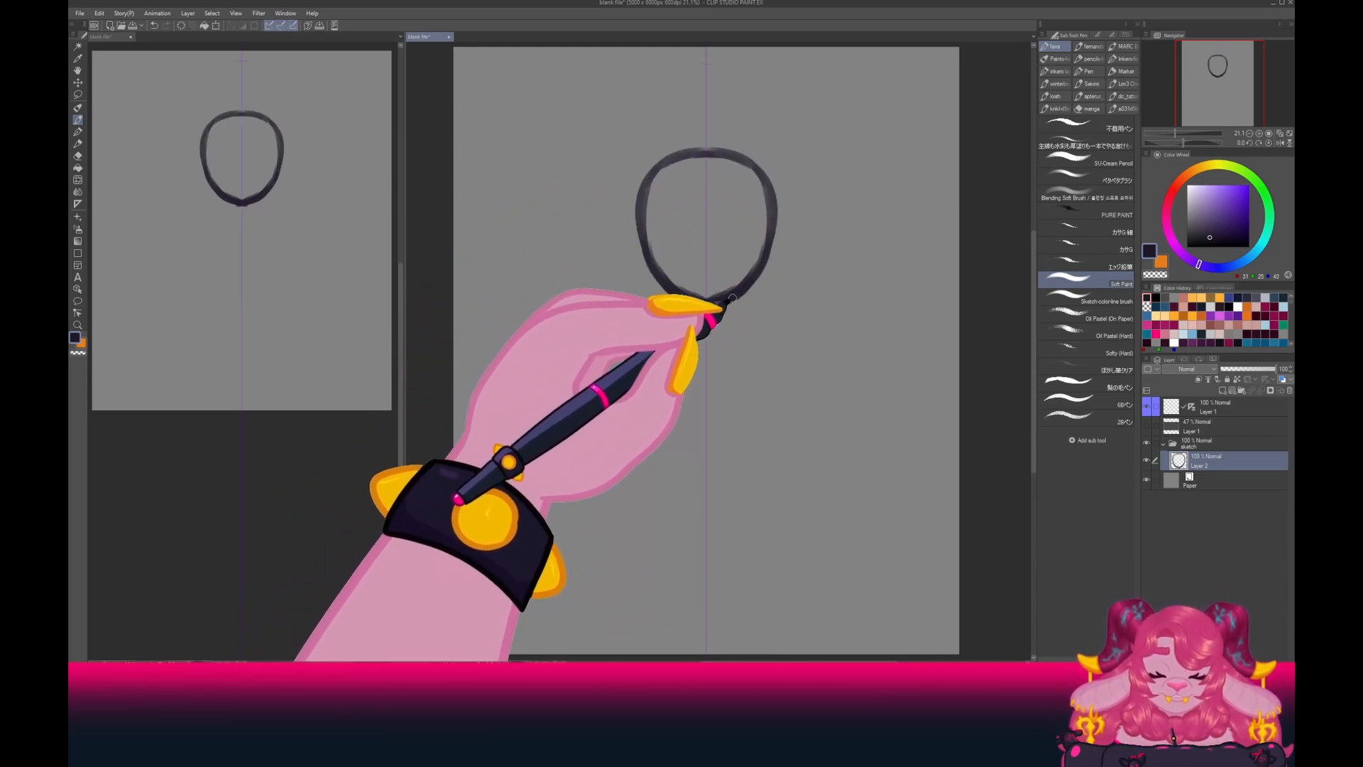
drag(775, 233, 774, 191)
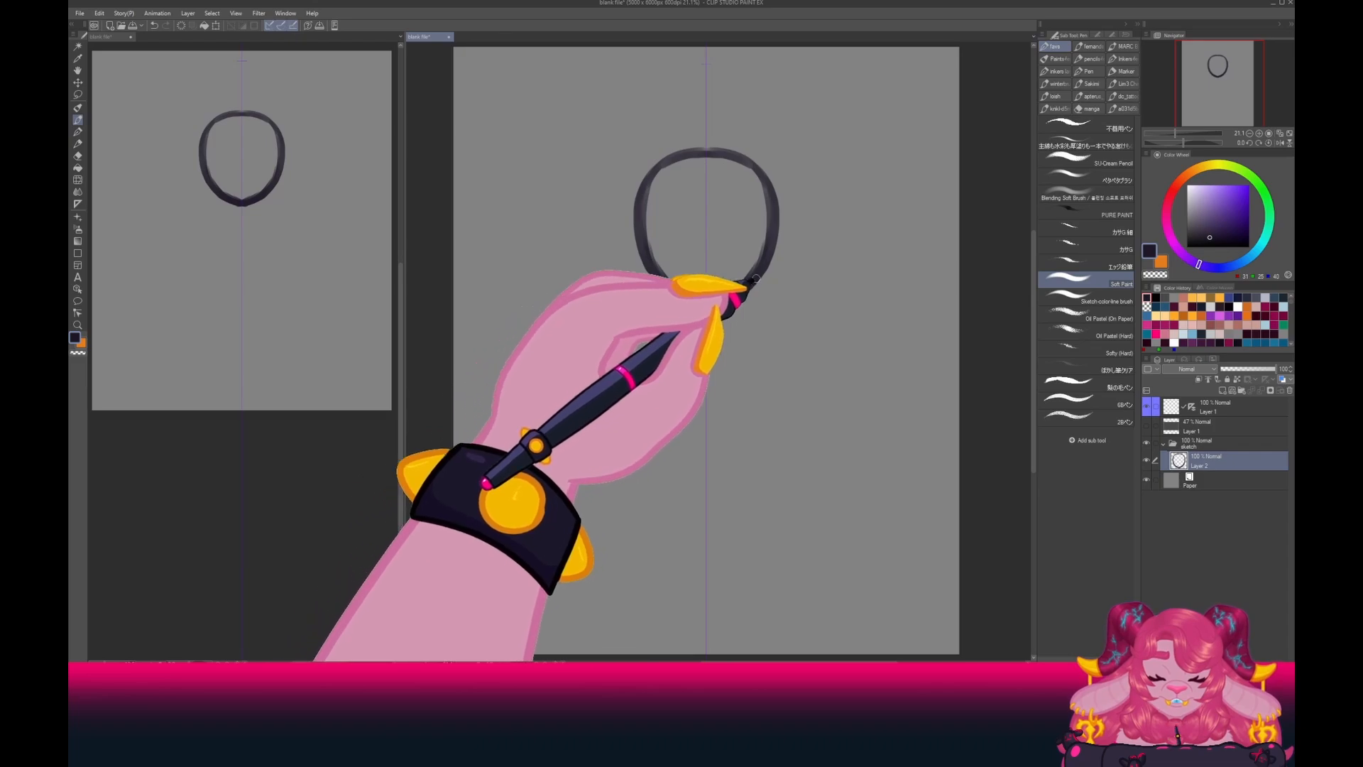
mouse_move(756, 279)
mouse_down()
mouse_move(776, 240)
mouse_move(743, 164)
mouse_up()
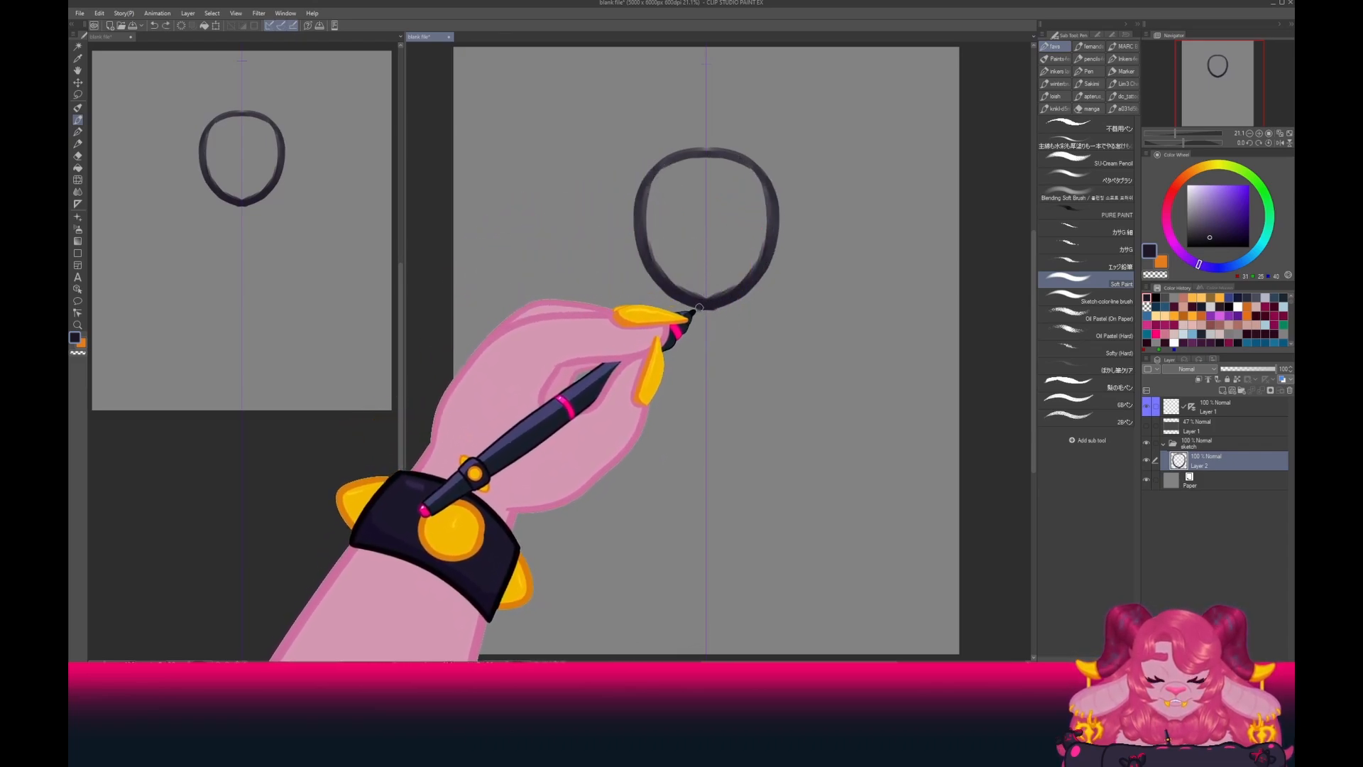
drag(625, 179, 704, 305)
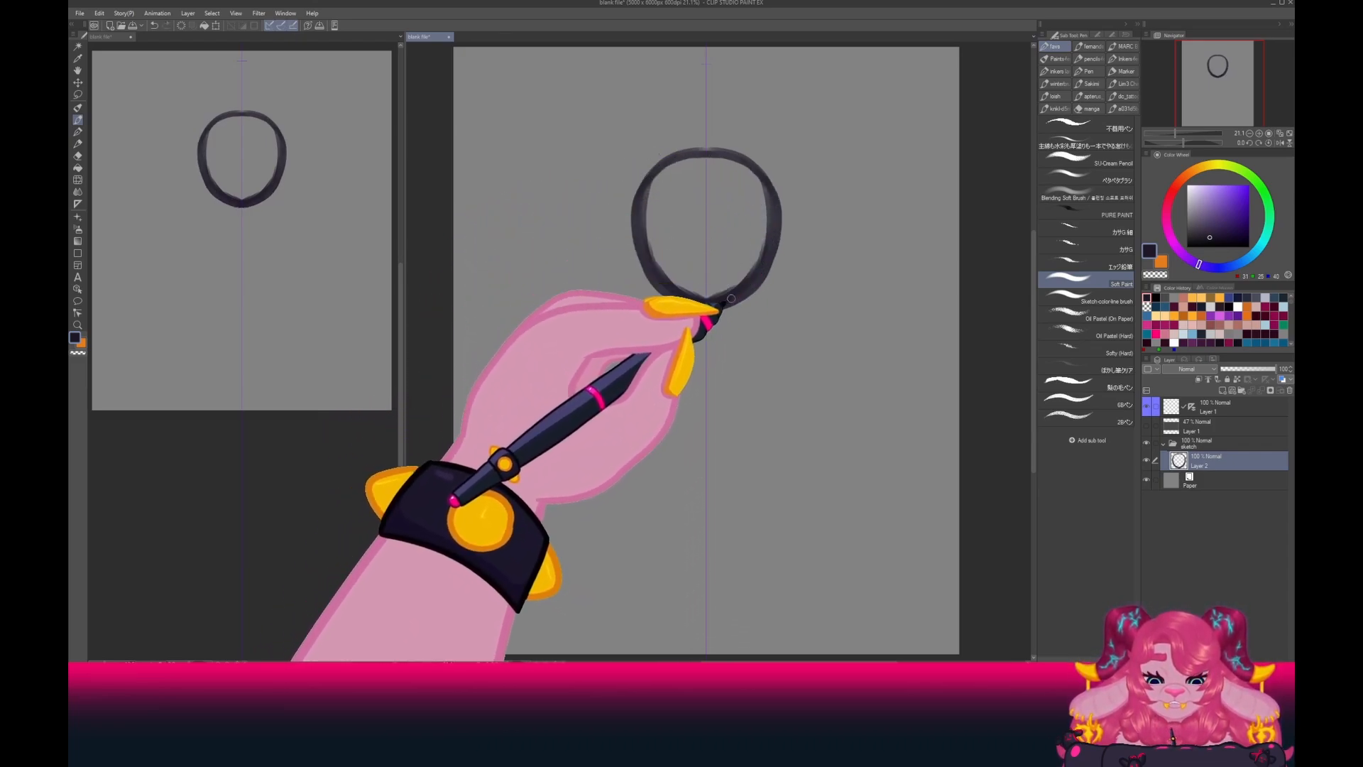
mouse_move(742, 155)
mouse_down()
mouse_move(633, 238)
mouse_move(710, 306)
mouse_up()
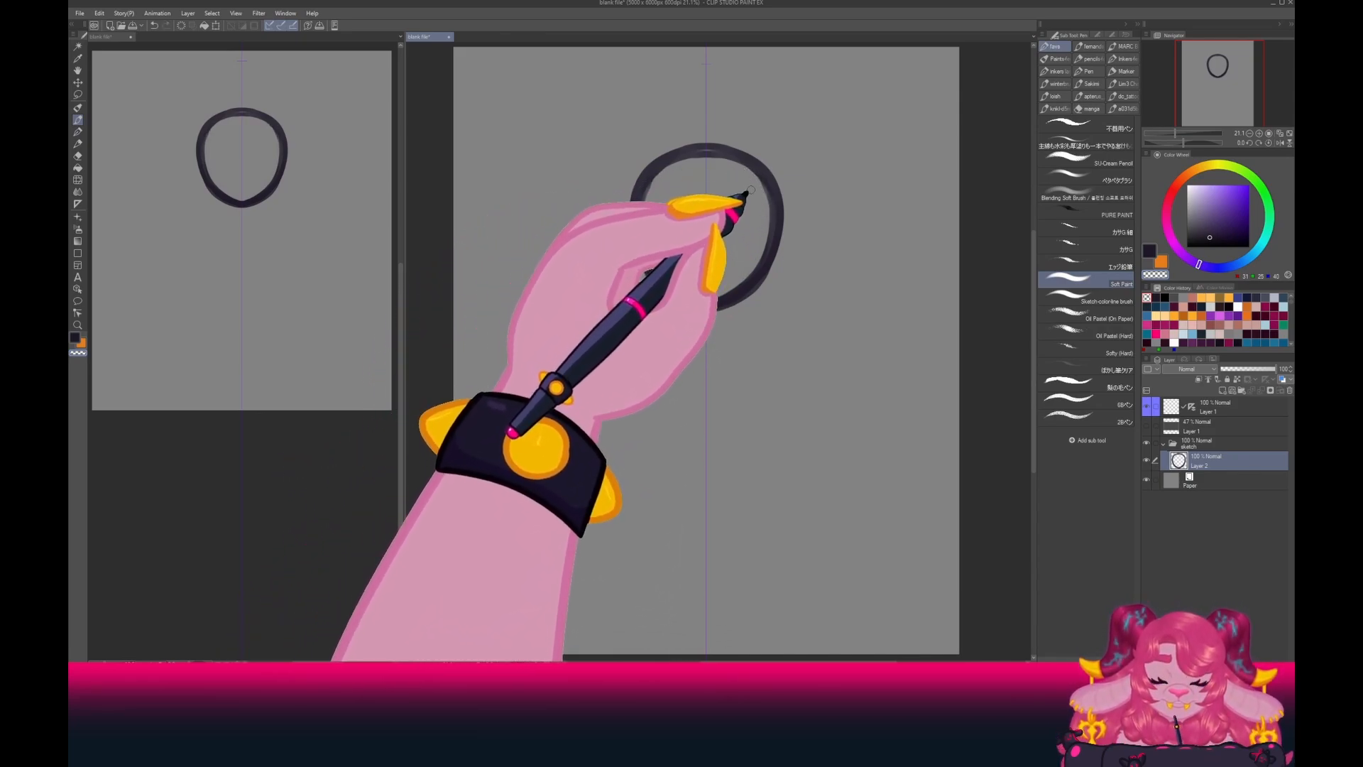
key(h)
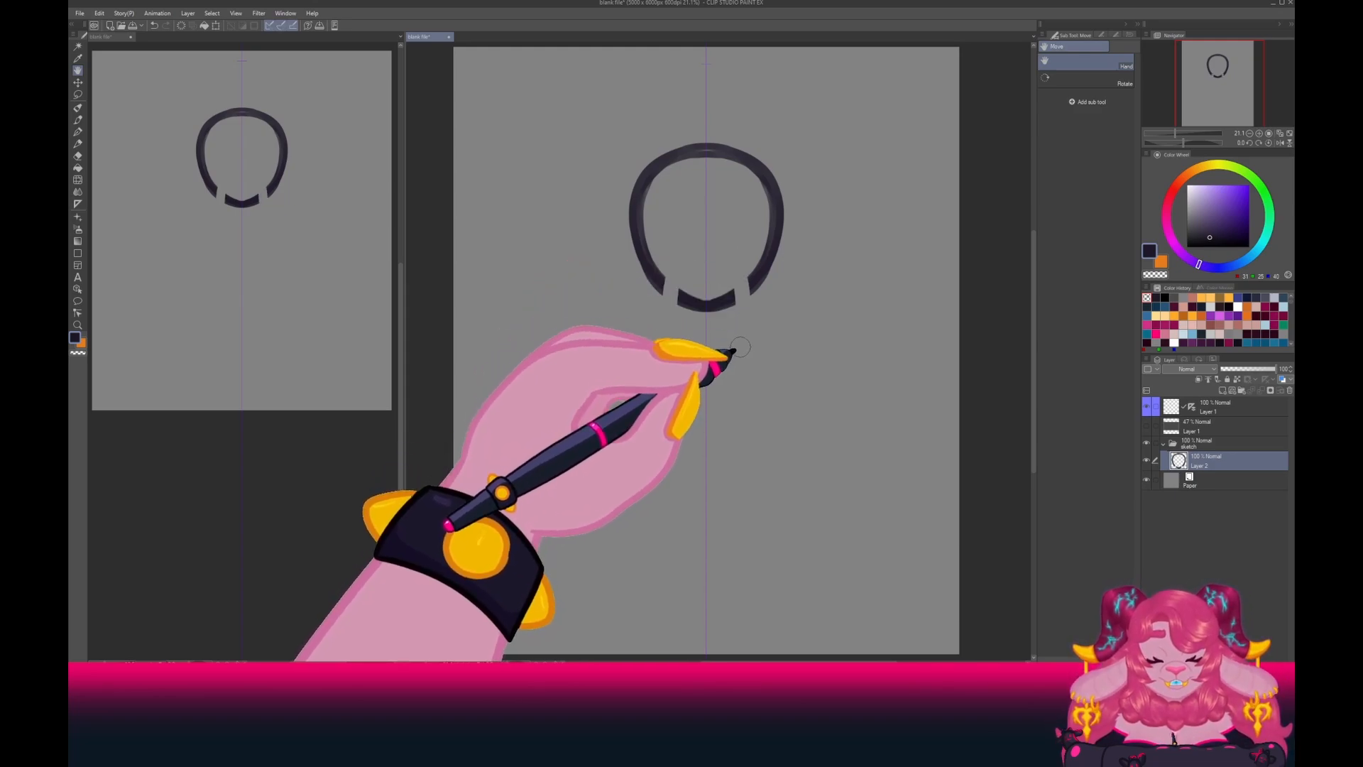
key(ctrl+z)
drag(745, 277, 738, 321)
key(ctrl+z)
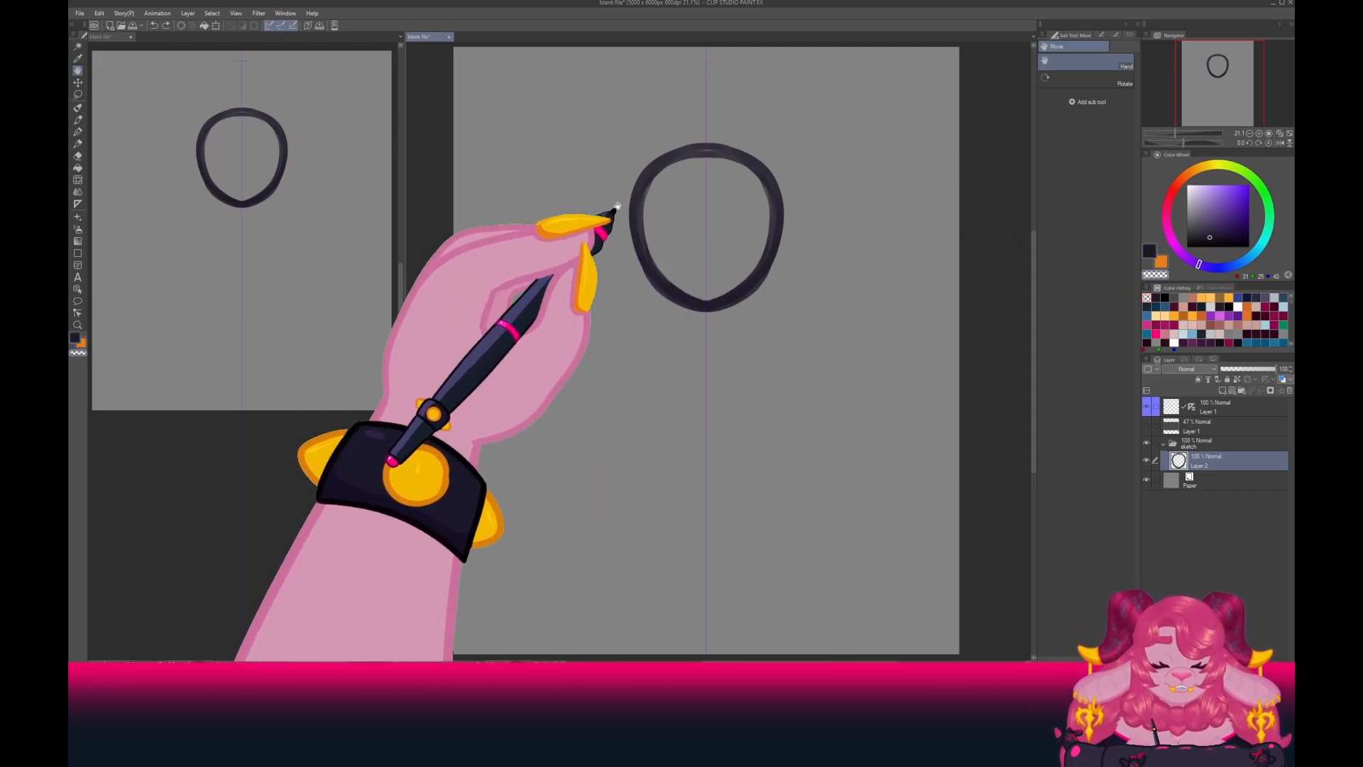
Add a new layer above the head layer and sketch the neck, shoulders, torso and start of the hips on it.
click(78, 120)
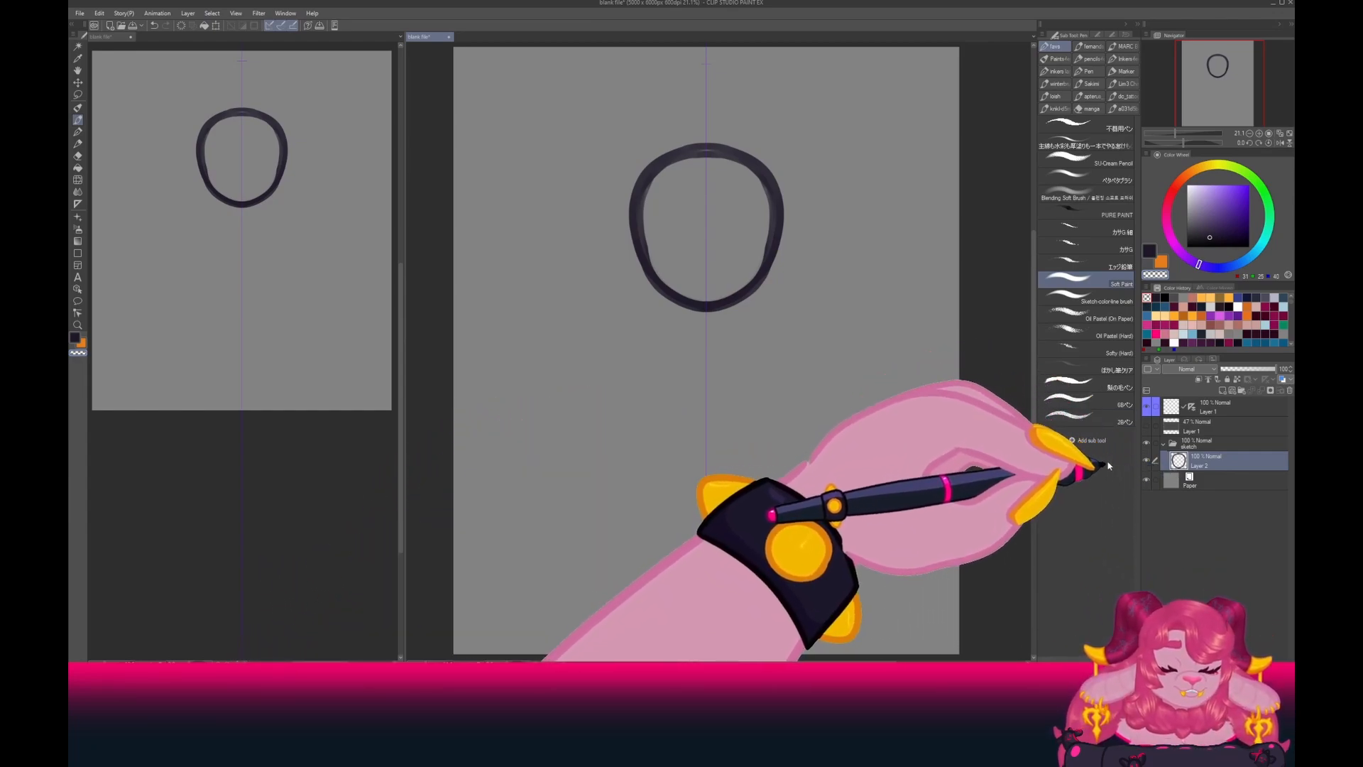
click(1209, 387)
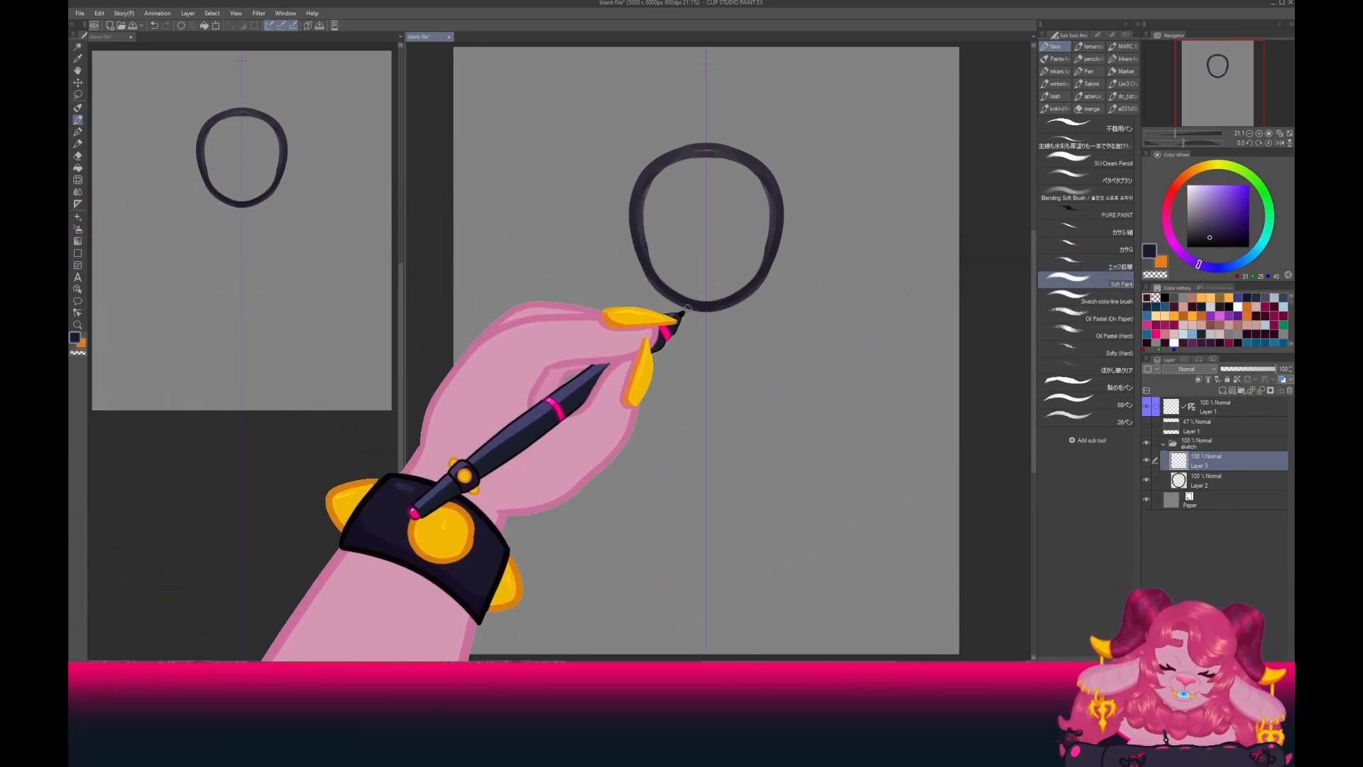
mouse_move(690, 310)
mouse_down()
mouse_move(708, 334)
mouse_move(745, 329)
mouse_move(761, 352)
mouse_move(741, 332)
mouse_move(759, 350)
mouse_move(751, 406)
mouse_up()
mouse_move(719, 328)
mouse_down()
mouse_move(737, 397)
mouse_move(661, 406)
mouse_move(630, 469)
mouse_up()
key(space)
mouse_move(545, 496)
mouse_down()
mouse_move(539, 459)
mouse_move(530, 478)
mouse_up()
Sketch the outer curves of the thighs and calves, plus the inner leg lines below the torso.
mouse_move(749, 417)
mouse_down()
mouse_move(771, 480)
mouse_move(764, 529)
mouse_up()
mouse_move(756, 428)
mouse_down()
mouse_move(775, 551)
mouse_move(755, 603)
mouse_up()
mouse_move(670, 427)
mouse_down()
mouse_move(672, 514)
mouse_move(629, 512)
mouse_move(666, 527)
mouse_up()
drag(674, 507, 668, 535)
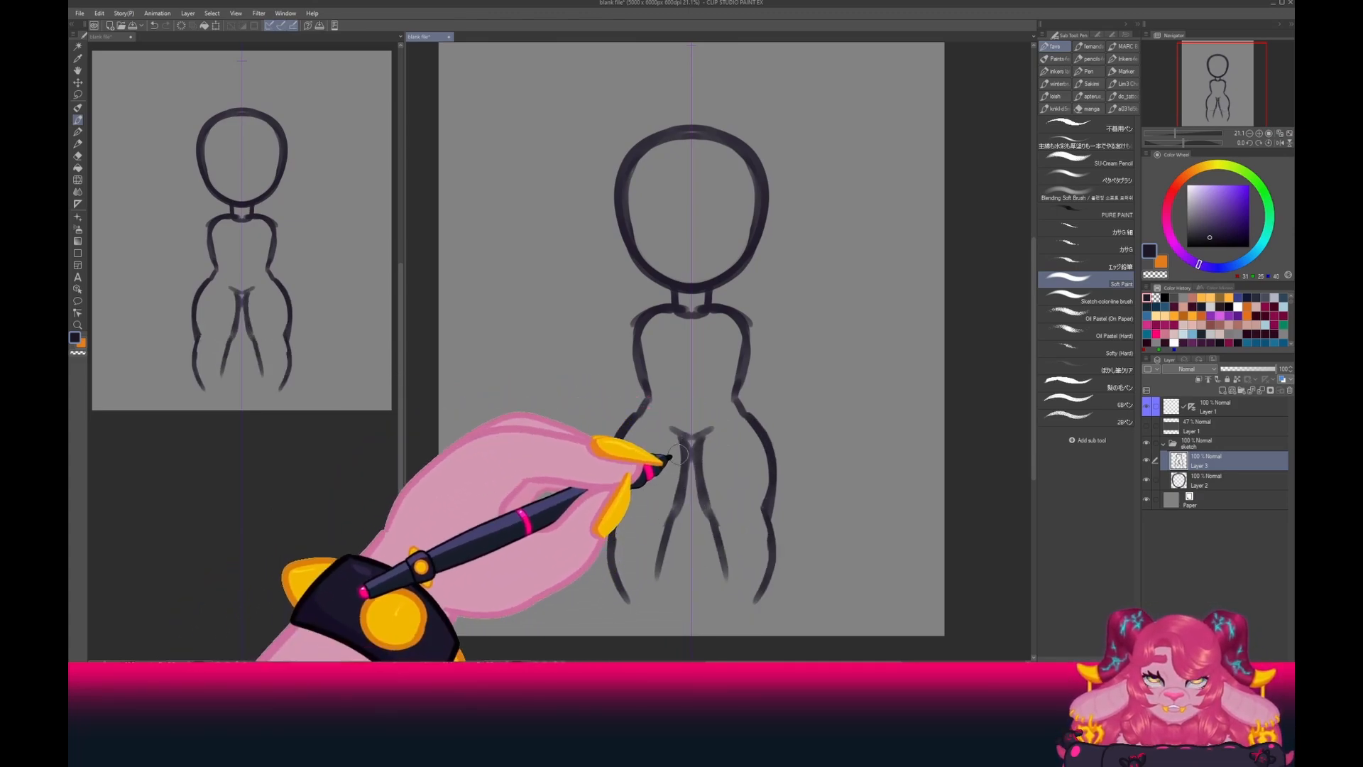
Rework the inner leg lines below a V-shaped crotch mark, and outline shorter lower legs down to the feet.
drag(679, 455, 665, 577)
drag(671, 429, 690, 437)
drag(681, 439, 683, 505)
key(ctrl+z)
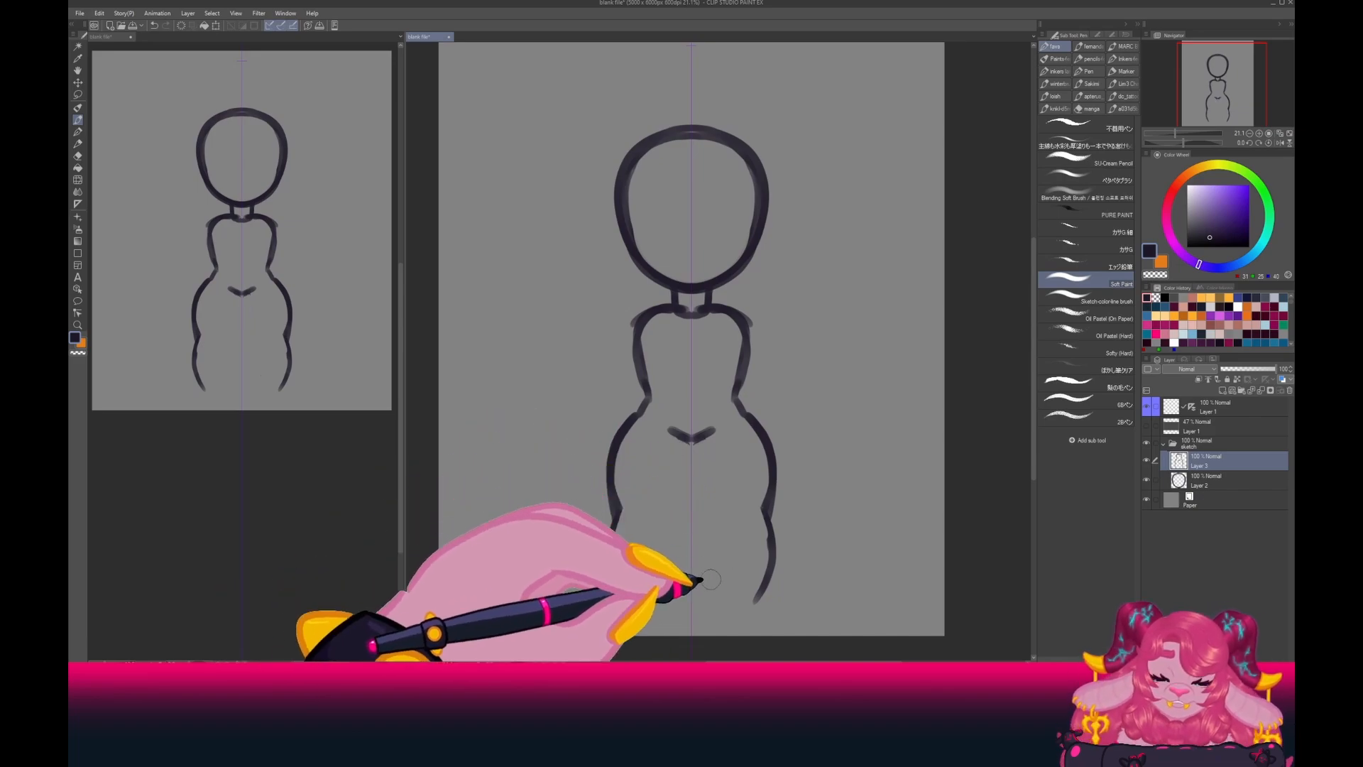
mouse_move(683, 440)
mouse_down()
mouse_move(681, 487)
mouse_move(620, 521)
mouse_move(666, 539)
mouse_move(632, 508)
mouse_move(622, 519)
mouse_move(674, 629)
mouse_up()
drag(613, 506, 625, 602)
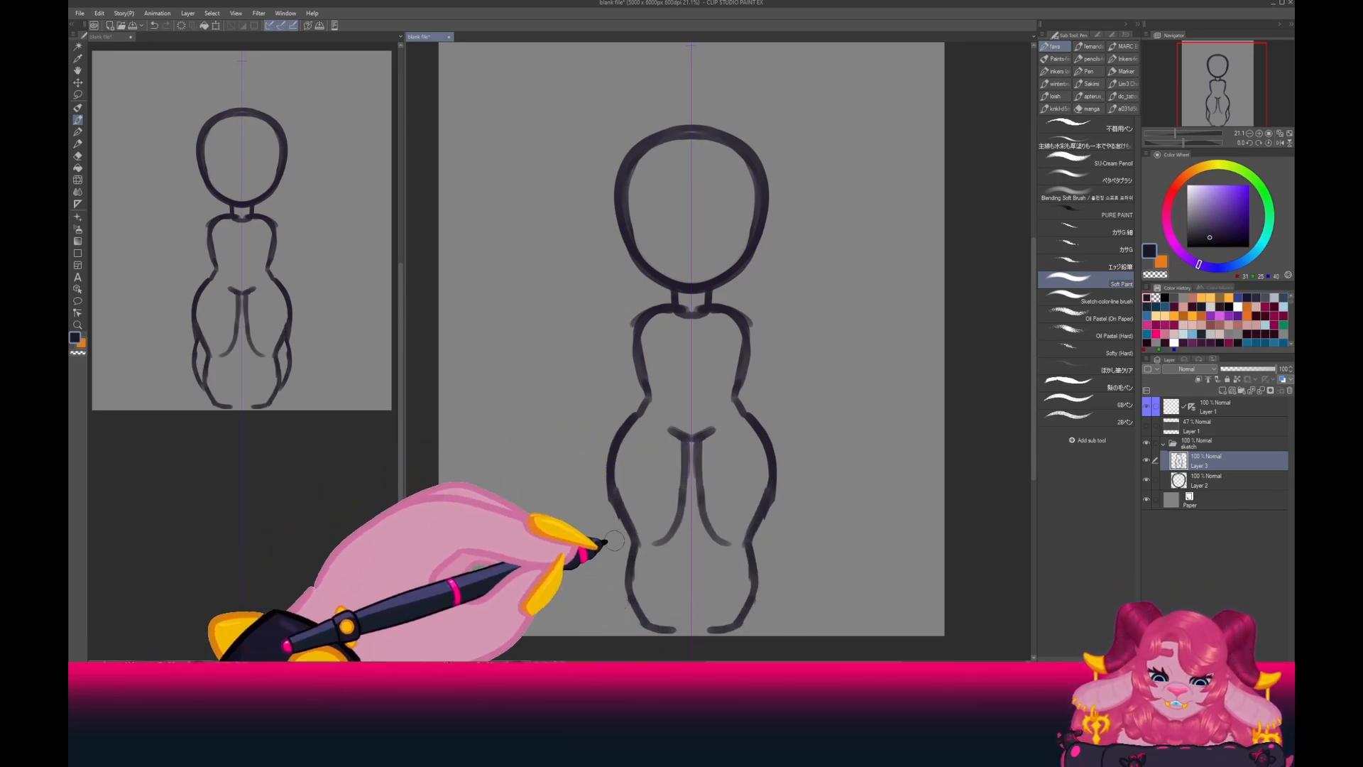
Move the whole sketch folder slightly upward on the page to make room below the feet.
click(1207, 444)
click(78, 82)
drag(501, 542, 501, 518)
key(p)
On the body layer, refine the outer legs and add knee marks, rounded feet and inner lower-leg lines.
click(1208, 461)
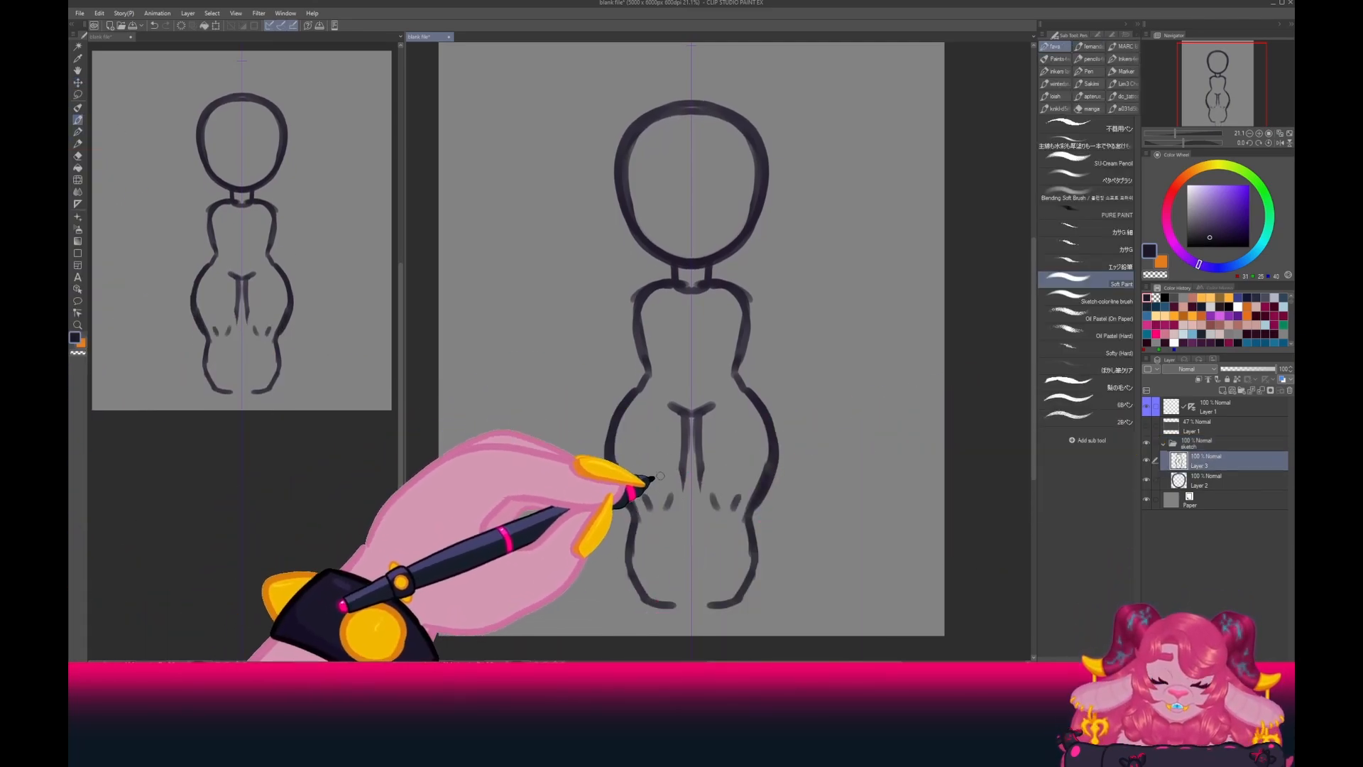
mouse_move(616, 462)
mouse_down()
mouse_move(634, 509)
mouse_move(655, 507)
mouse_move(654, 606)
mouse_move(678, 595)
mouse_up()
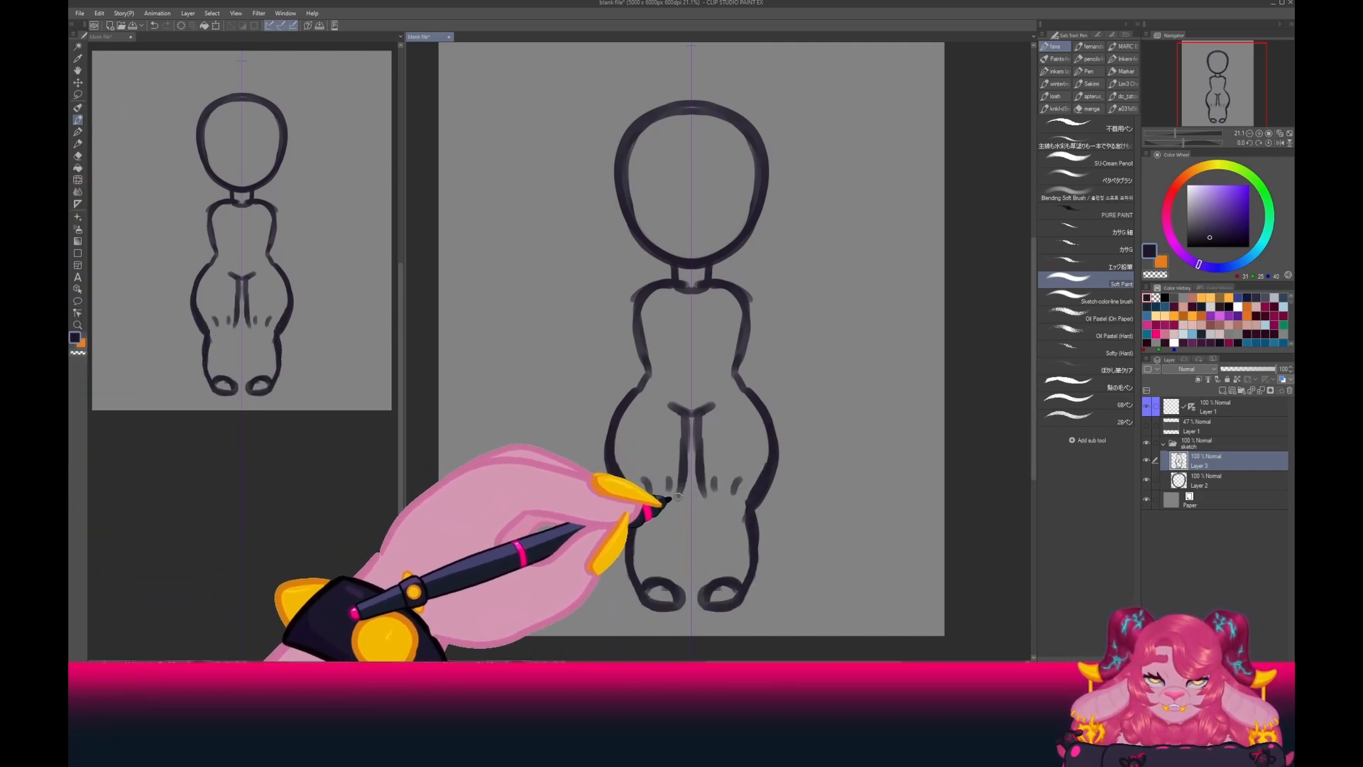
drag(678, 497, 680, 542)
drag(676, 501, 672, 584)
key(space)
drag(551, 497, 541, 469)
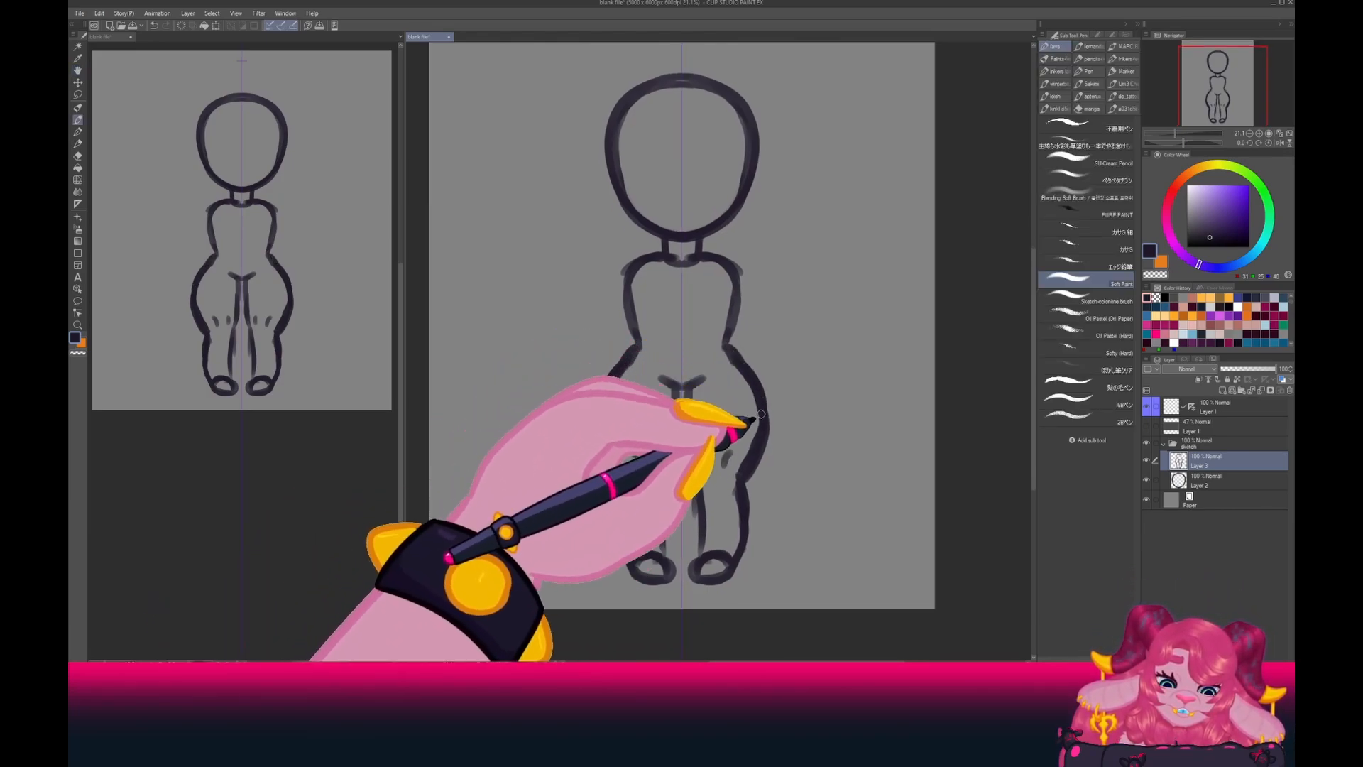
Slim the hips and legs with transparent color, and redraw the inner legs, knees and narrower feet in the dark color.
click(1155, 275)
mouse_move(614, 484)
mouse_down()
mouse_move(593, 417)
mouse_move(629, 476)
mouse_move(574, 423)
mouse_move(628, 490)
mouse_move(629, 545)
mouse_up()
click(1150, 252)
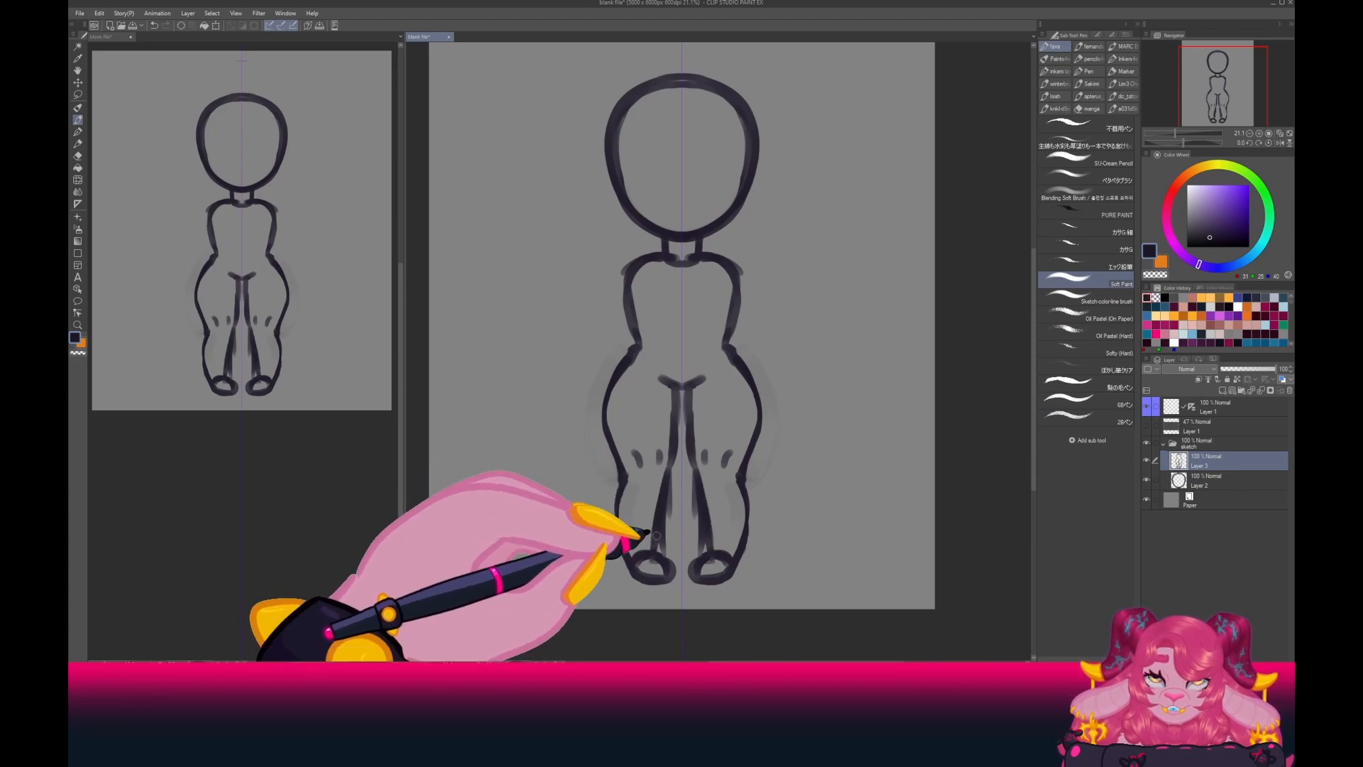
drag(678, 491, 657, 585)
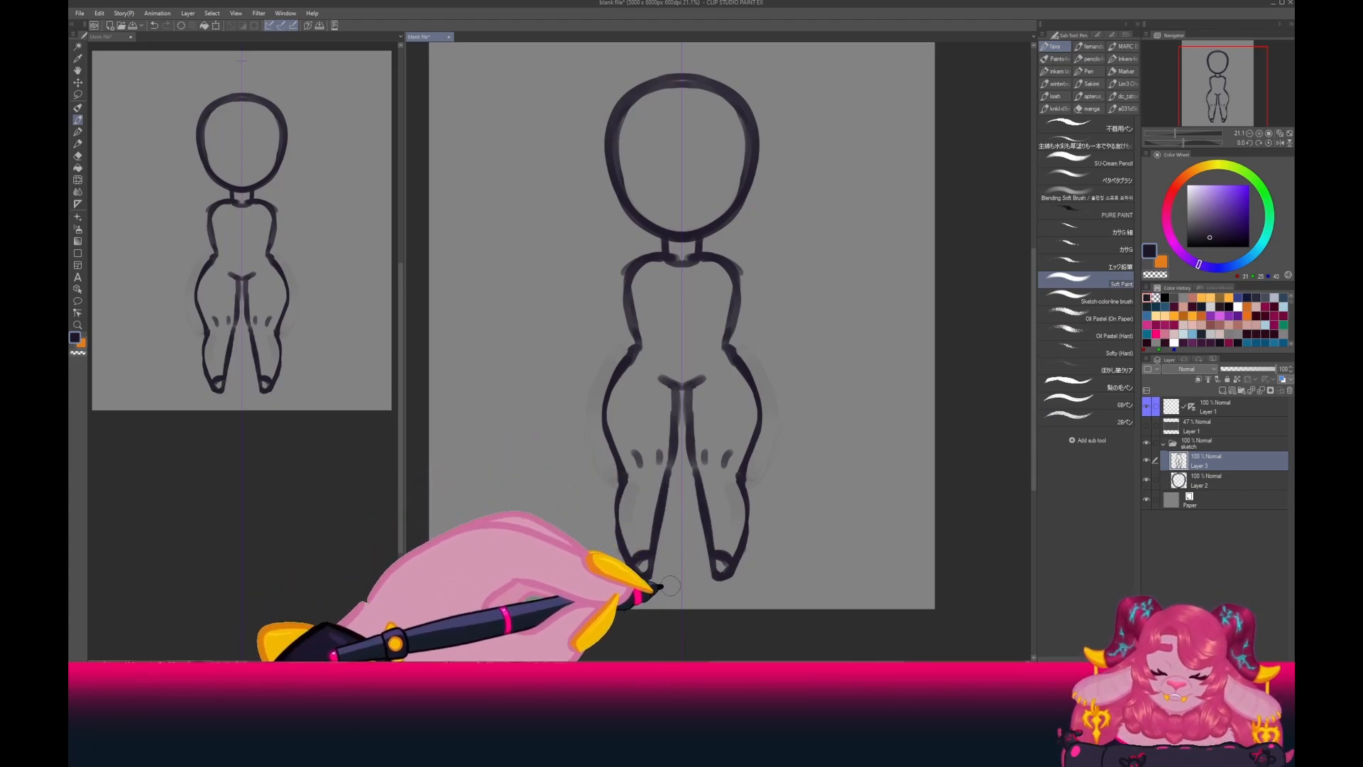
drag(674, 436, 662, 478)
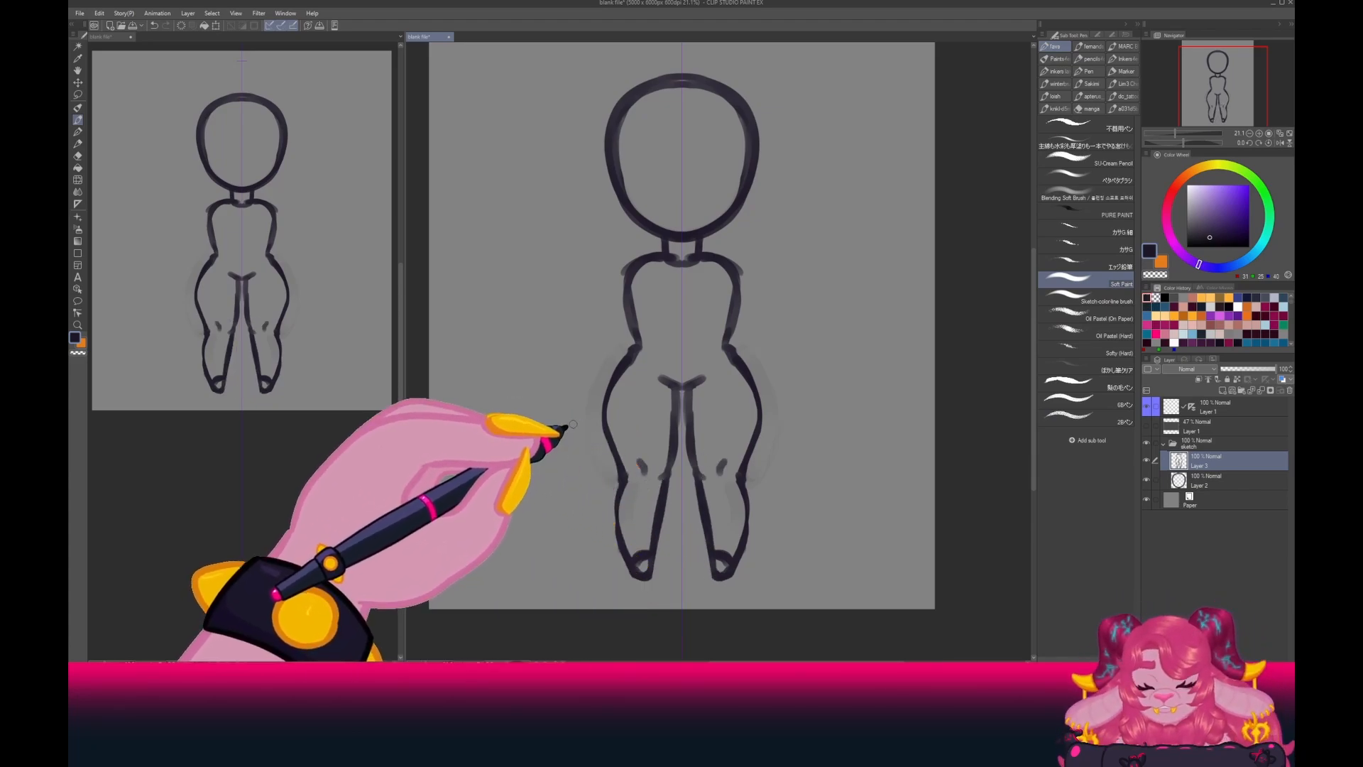
Round off the feet in the dark color, and thin the leg, neck, shoulder and crotch lines with transparent color.
drag(743, 372, 755, 453)
mouse_move(716, 568)
mouse_down()
mouse_move(739, 548)
mouse_move(721, 571)
mouse_up()
click(1155, 275)
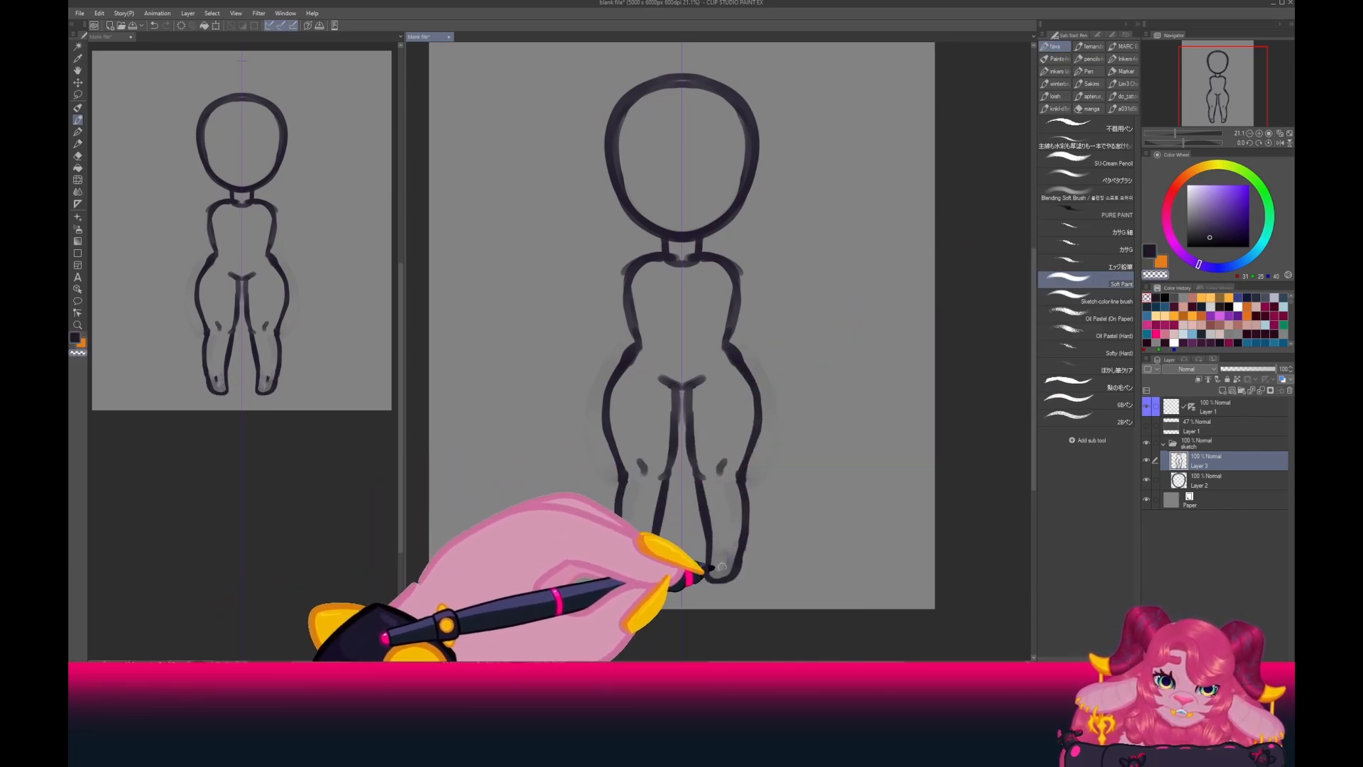
mouse_move(726, 357)
mouse_down()
mouse_move(743, 461)
mouse_move(736, 553)
mouse_up()
drag(699, 482, 710, 557)
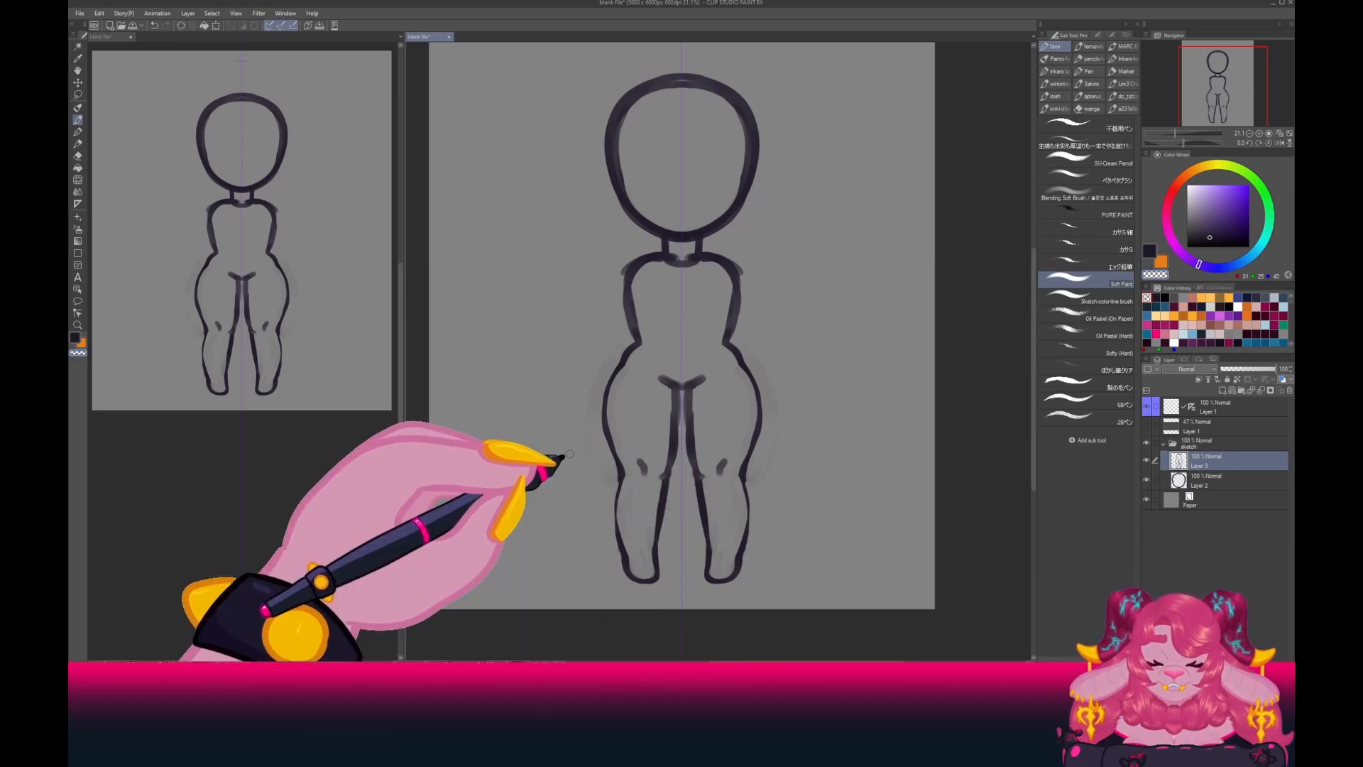
mouse_move(725, 271)
mouse_down()
mouse_move(719, 340)
mouse_move(693, 250)
mouse_up()
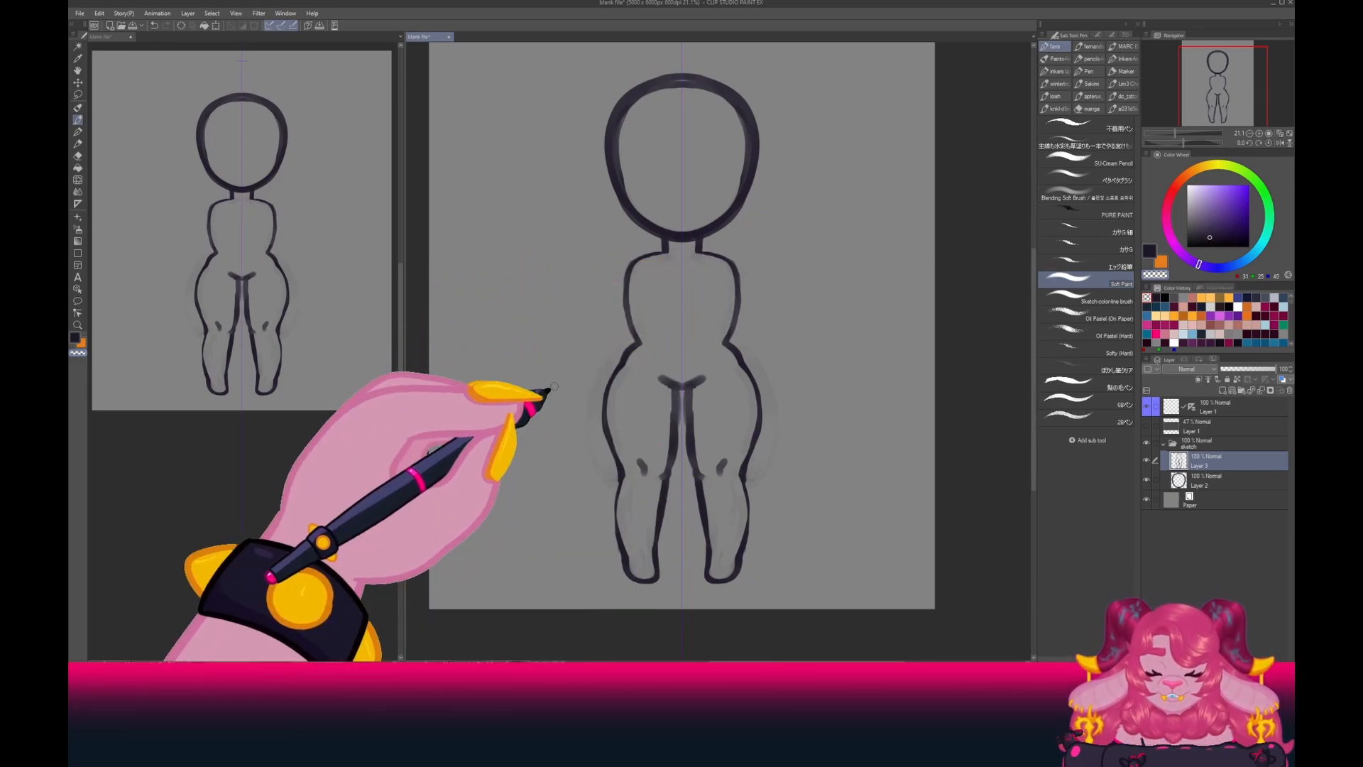
mouse_move(666, 378)
mouse_down()
mouse_move(681, 381)
mouse_move(668, 409)
mouse_up()
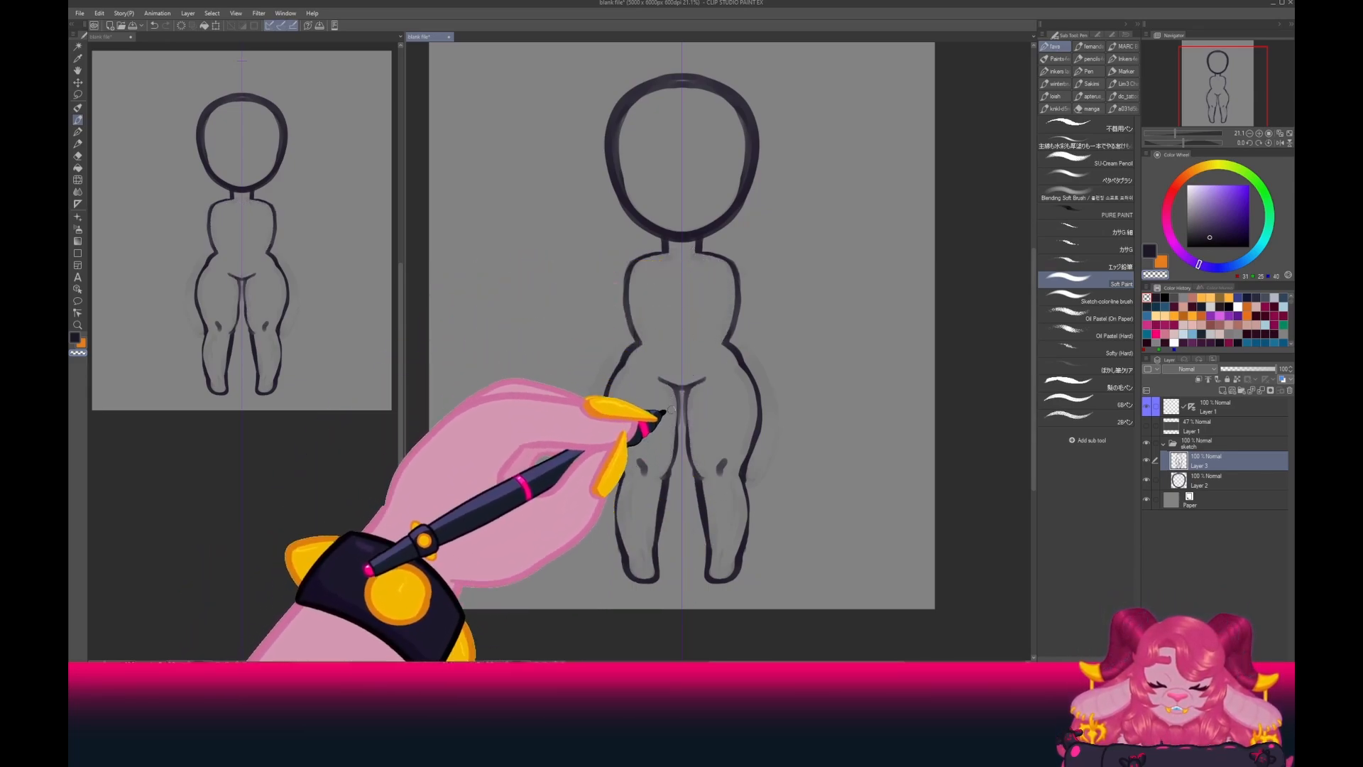
Redraw the inner thigh lines closer together below the crotch in the dark color, trimming them with transparent color and undoing the last stroke.
click(1149, 251)
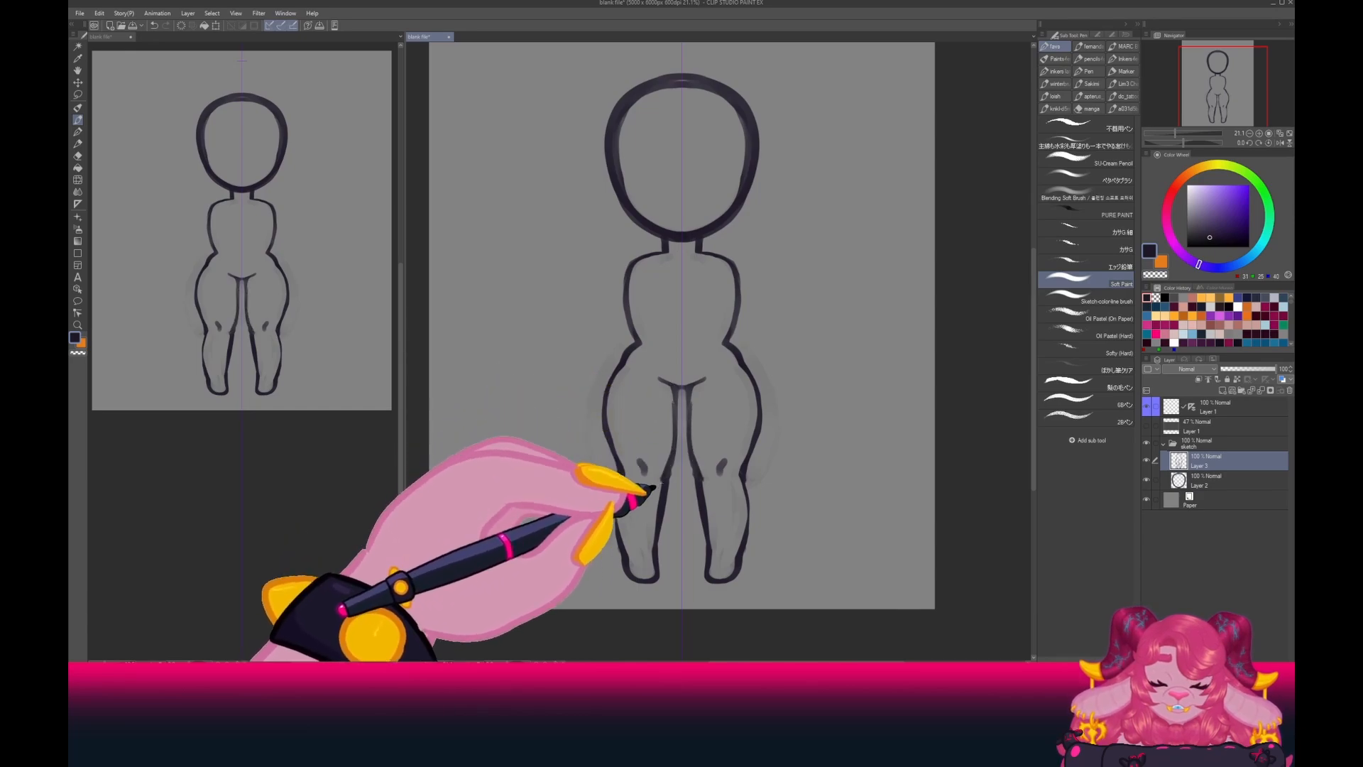
drag(662, 483, 660, 497)
click(1156, 275)
mouse_move(674, 435)
mouse_down()
mouse_move(665, 477)
mouse_move(663, 541)
mouse_up()
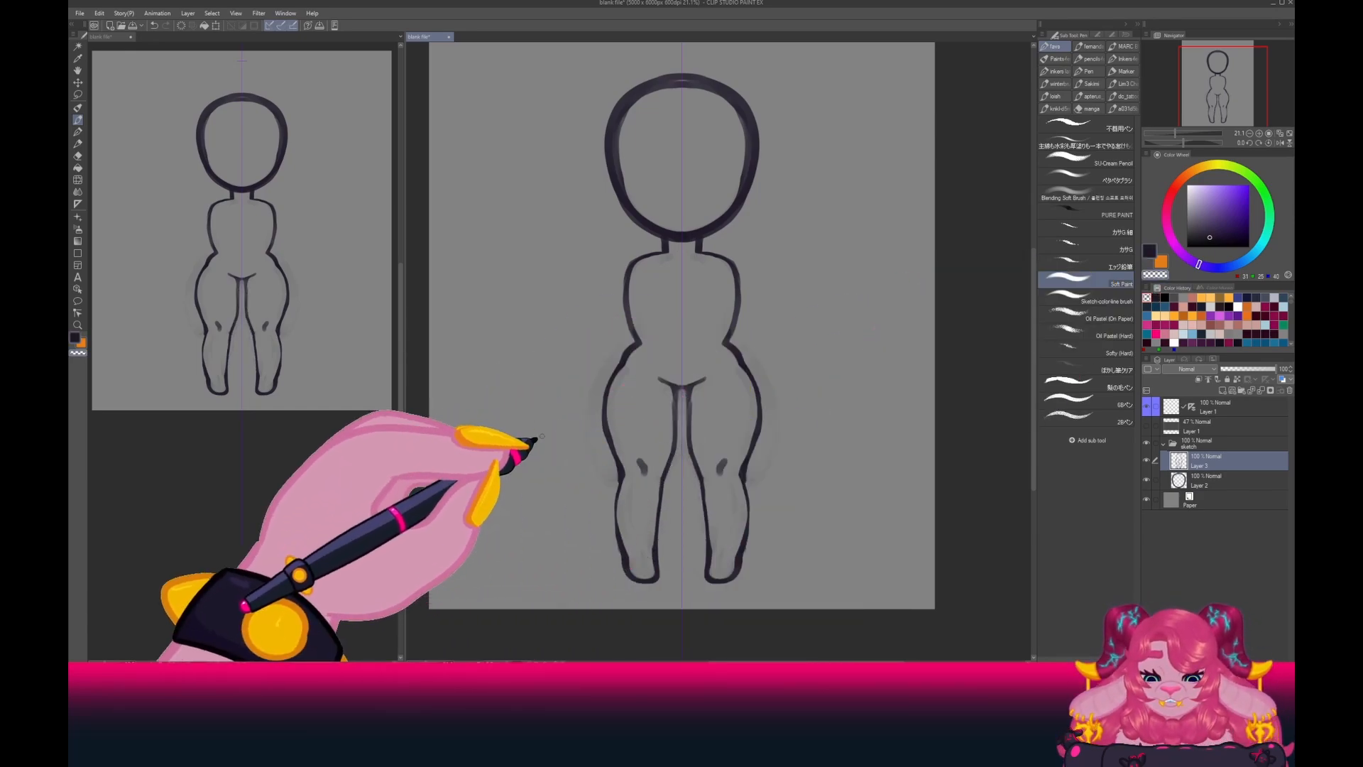
click(1150, 251)
mouse_move(676, 404)
mouse_down()
mouse_move(676, 388)
mouse_move(666, 466)
mouse_up()
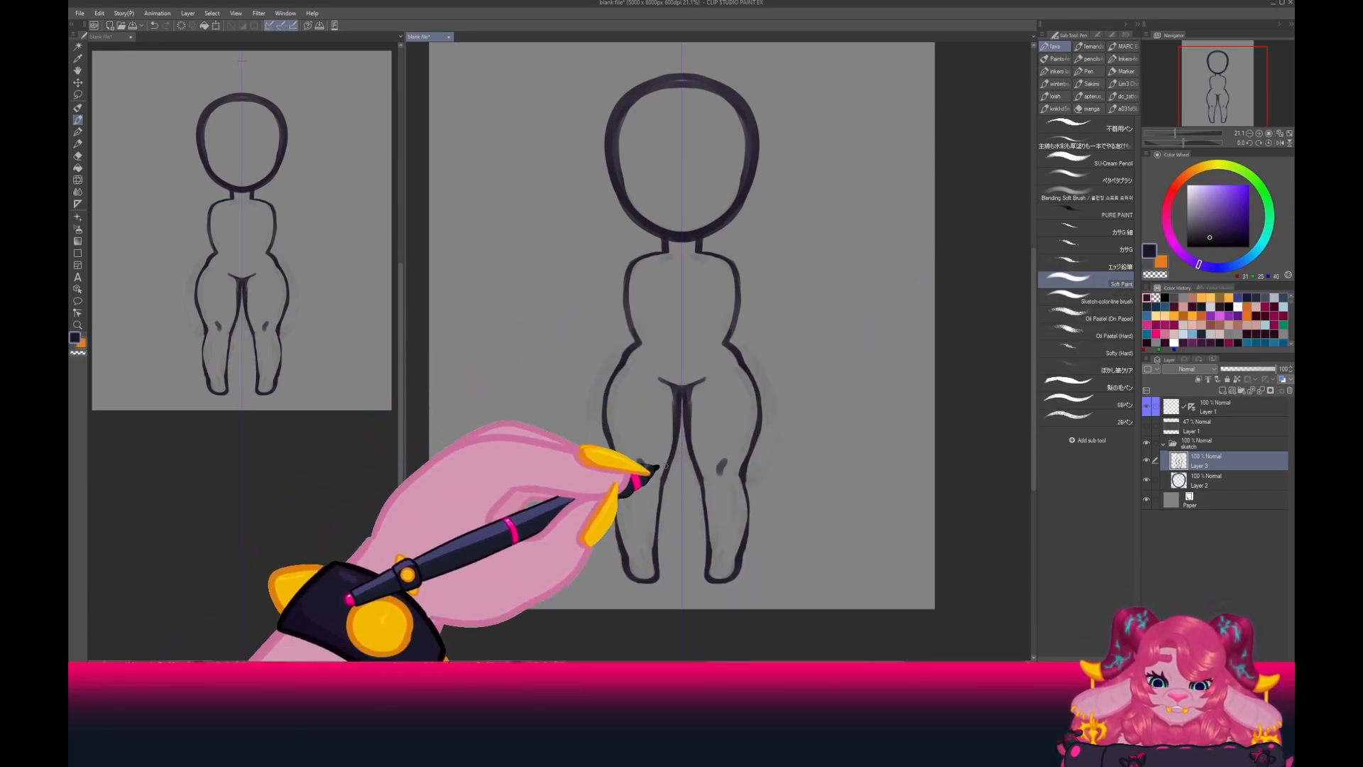
key(ctrl+z)
Create a new layer above the body layer and sketch simple mirrored hands beside the hips in the dark purple color.
click(1156, 307)
click(1156, 297)
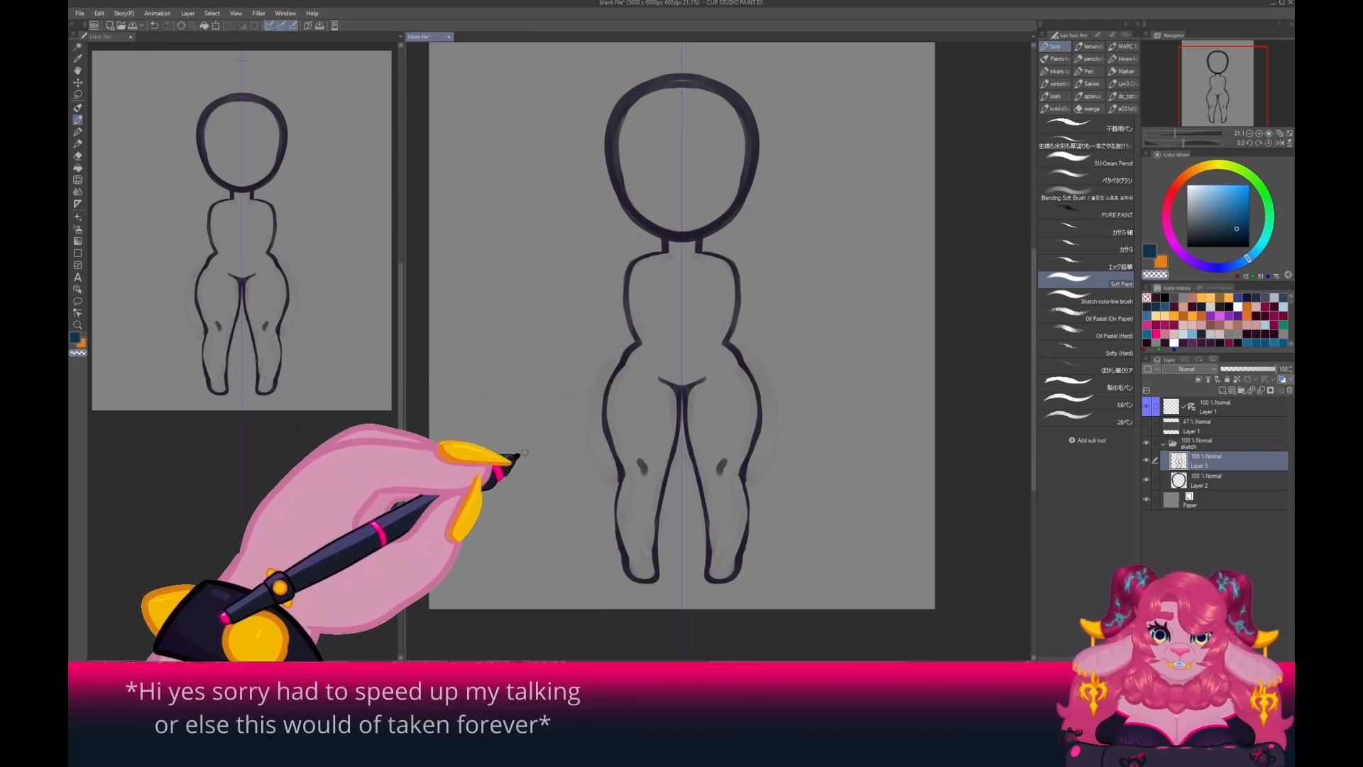
click(1223, 390)
key(space)
drag(560, 419, 561, 430)
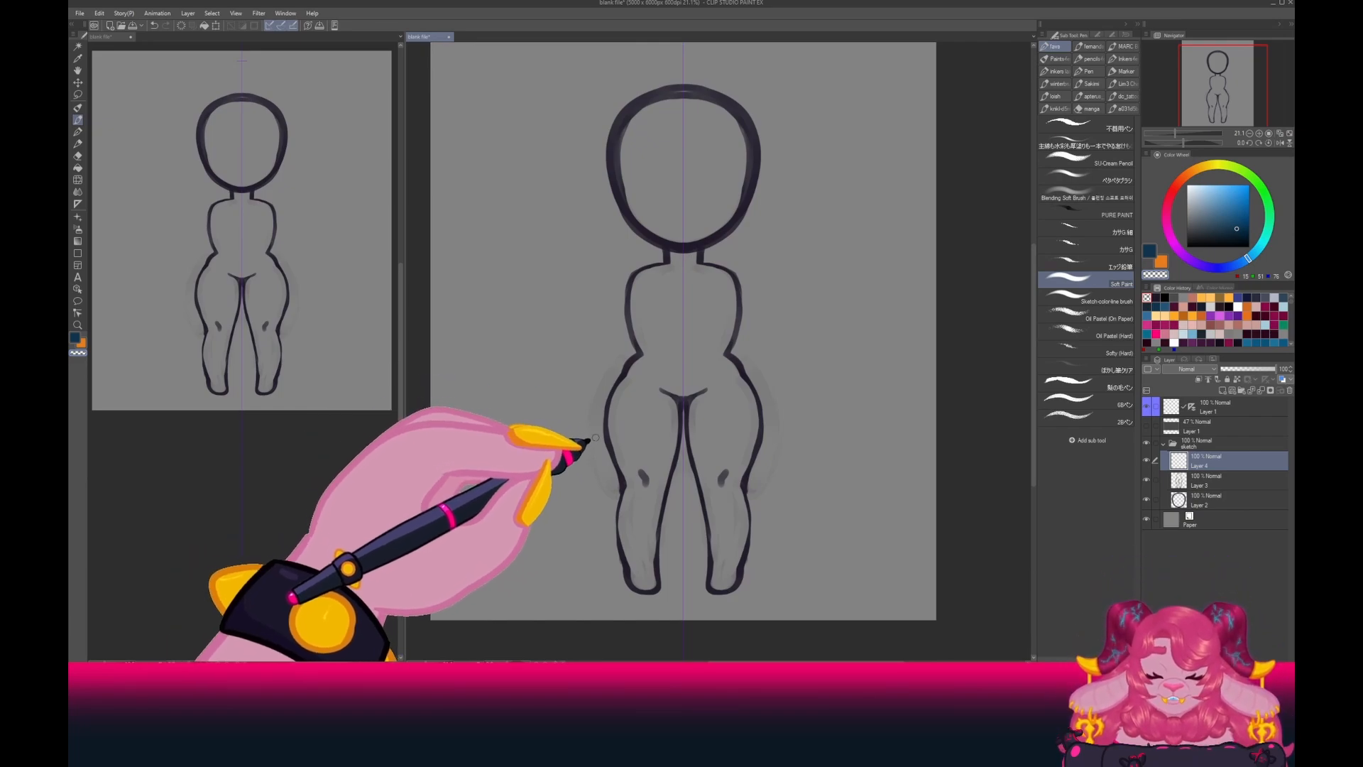
click(1156, 298)
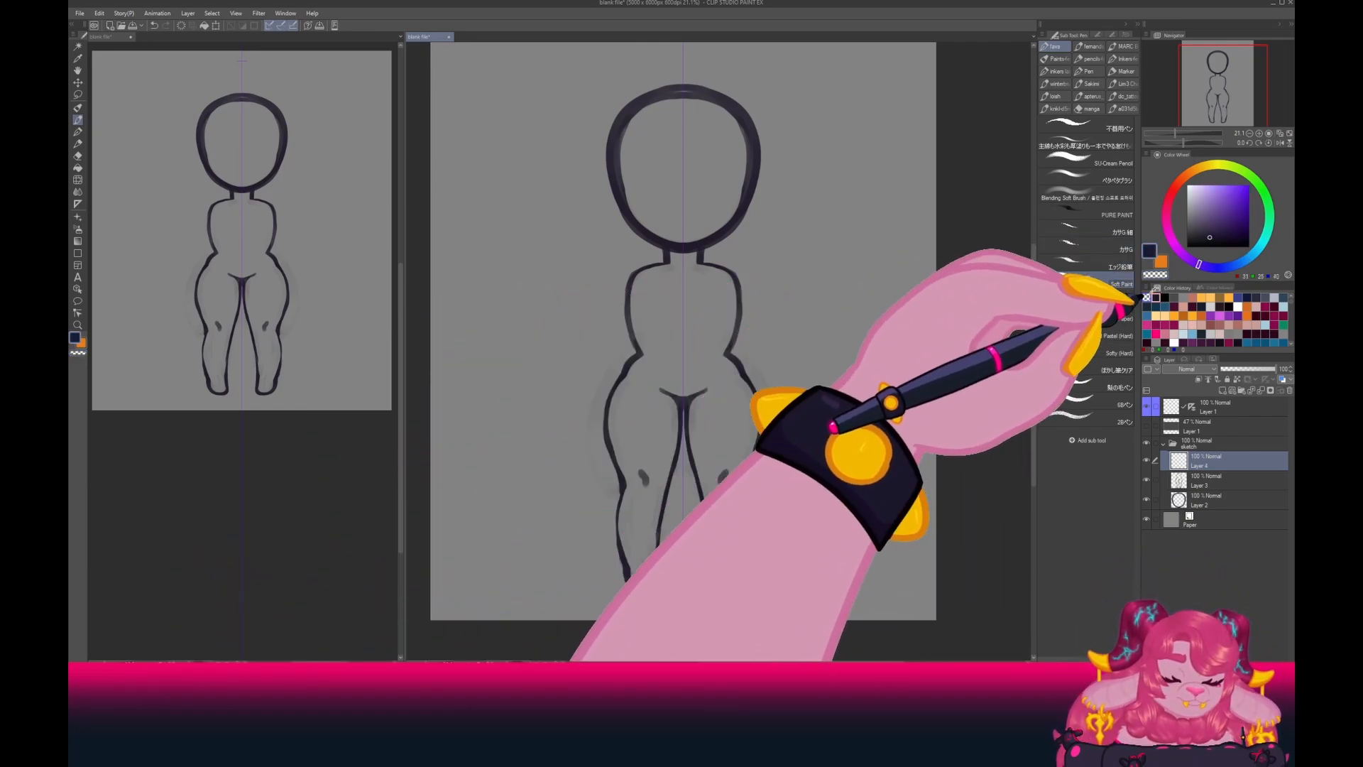
click(589, 438)
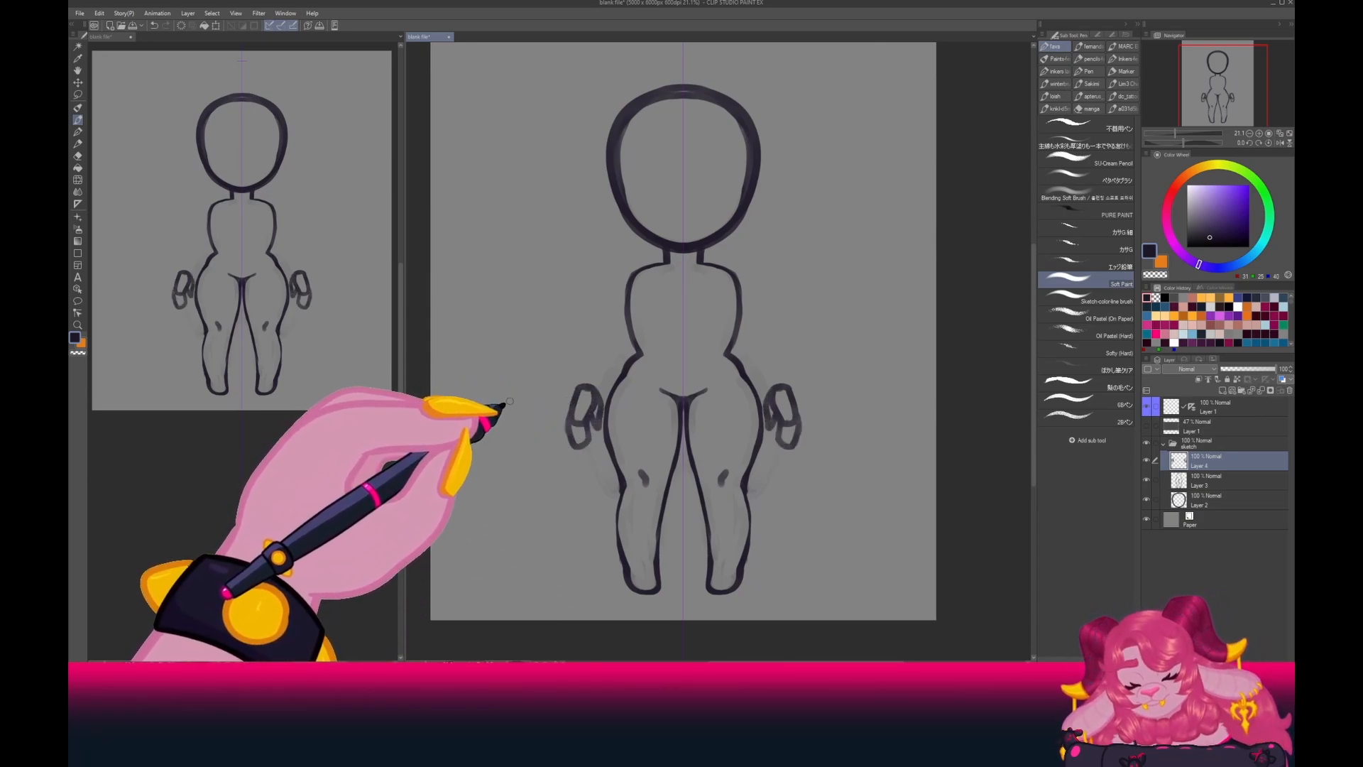
Draw mirrored arms curving from the shoulders down to the hands, and thicken the upper arms and forearms.
mouse_move(633, 270)
mouse_down()
mouse_move(607, 310)
mouse_move(616, 293)
mouse_move(605, 348)
mouse_up()
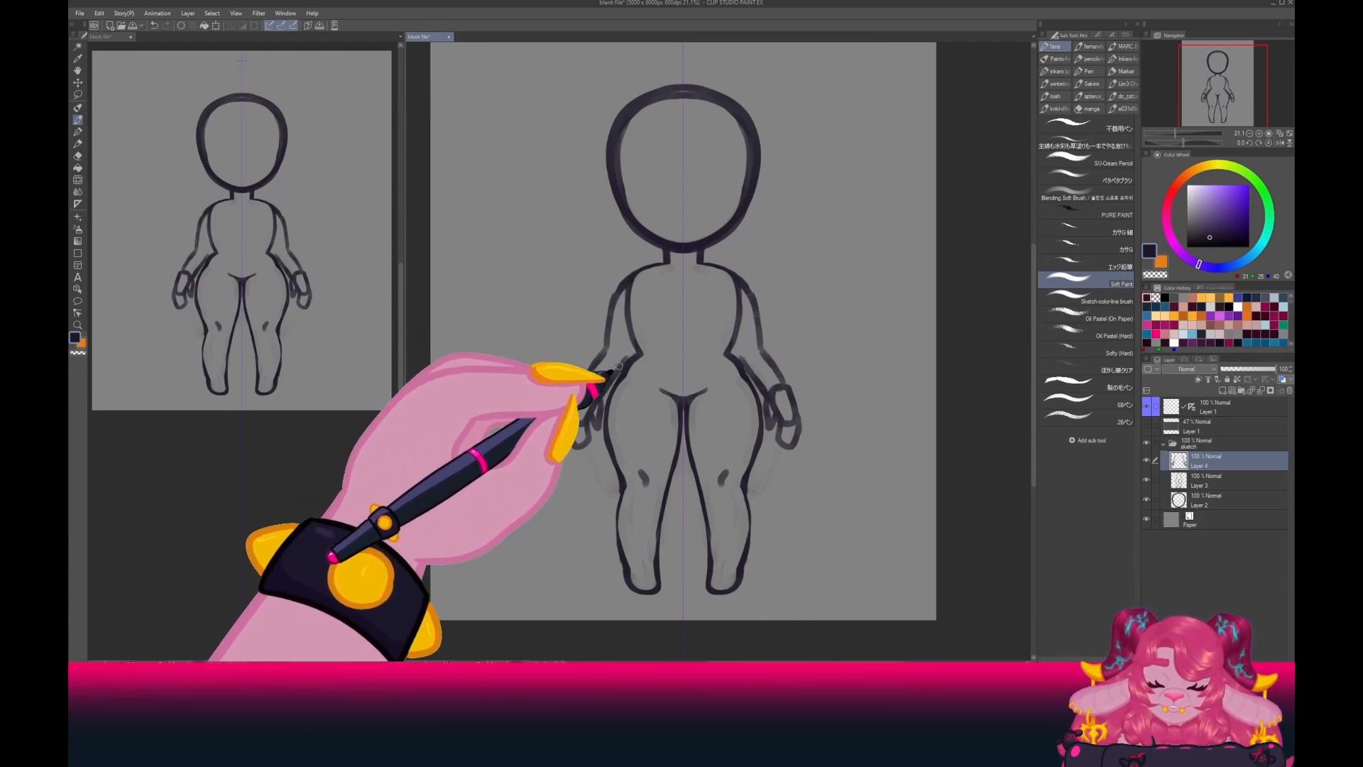
drag(620, 367, 634, 338)
mouse_move(645, 272)
mouse_down()
mouse_move(617, 291)
mouse_move(603, 351)
mouse_up()
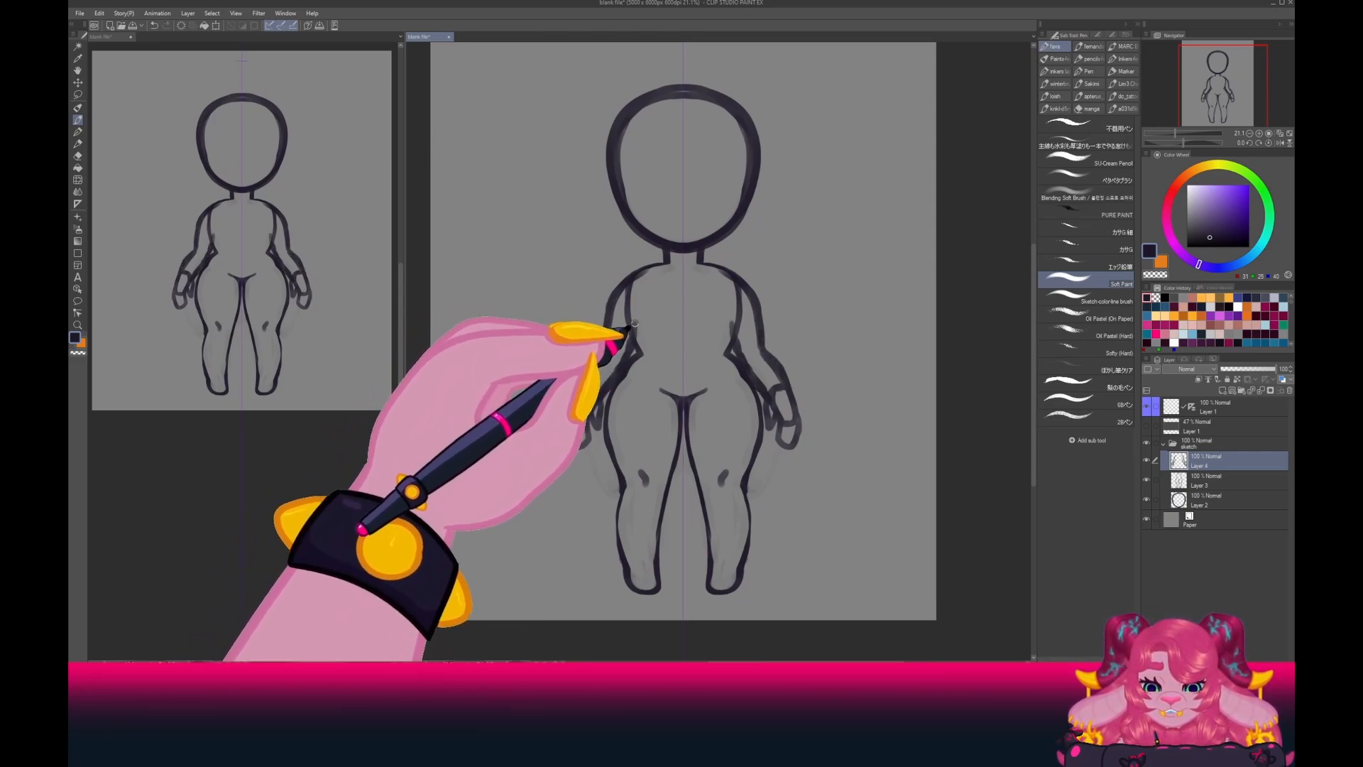
Clean up the arm lines near the waist with transparent color, and redraw the wrists and small fingers in the dark color.
click(1155, 275)
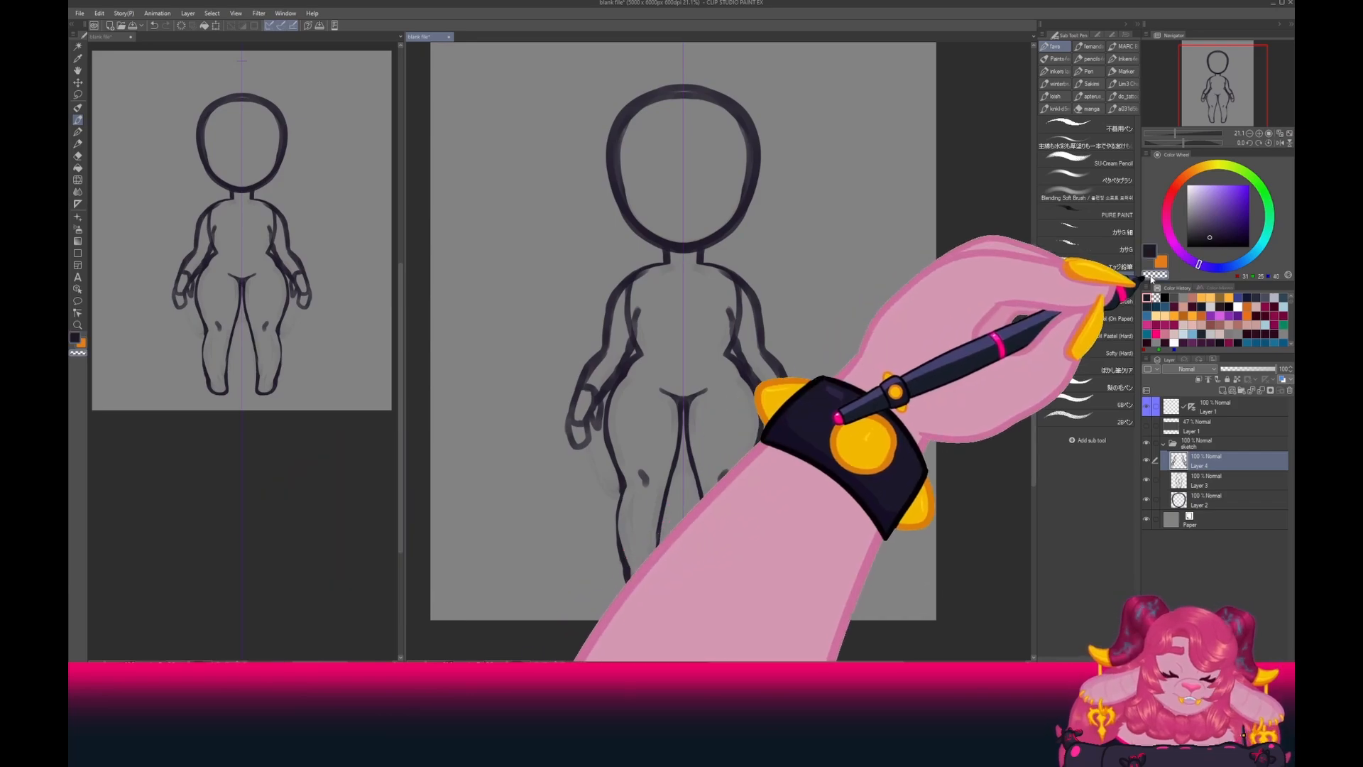
mouse_move(736, 338)
mouse_down()
mouse_move(780, 386)
mouse_move(741, 342)
mouse_move(738, 328)
mouse_move(754, 356)
mouse_move(732, 280)
mouse_move(735, 345)
mouse_move(760, 377)
mouse_move(733, 363)
mouse_move(768, 363)
mouse_up()
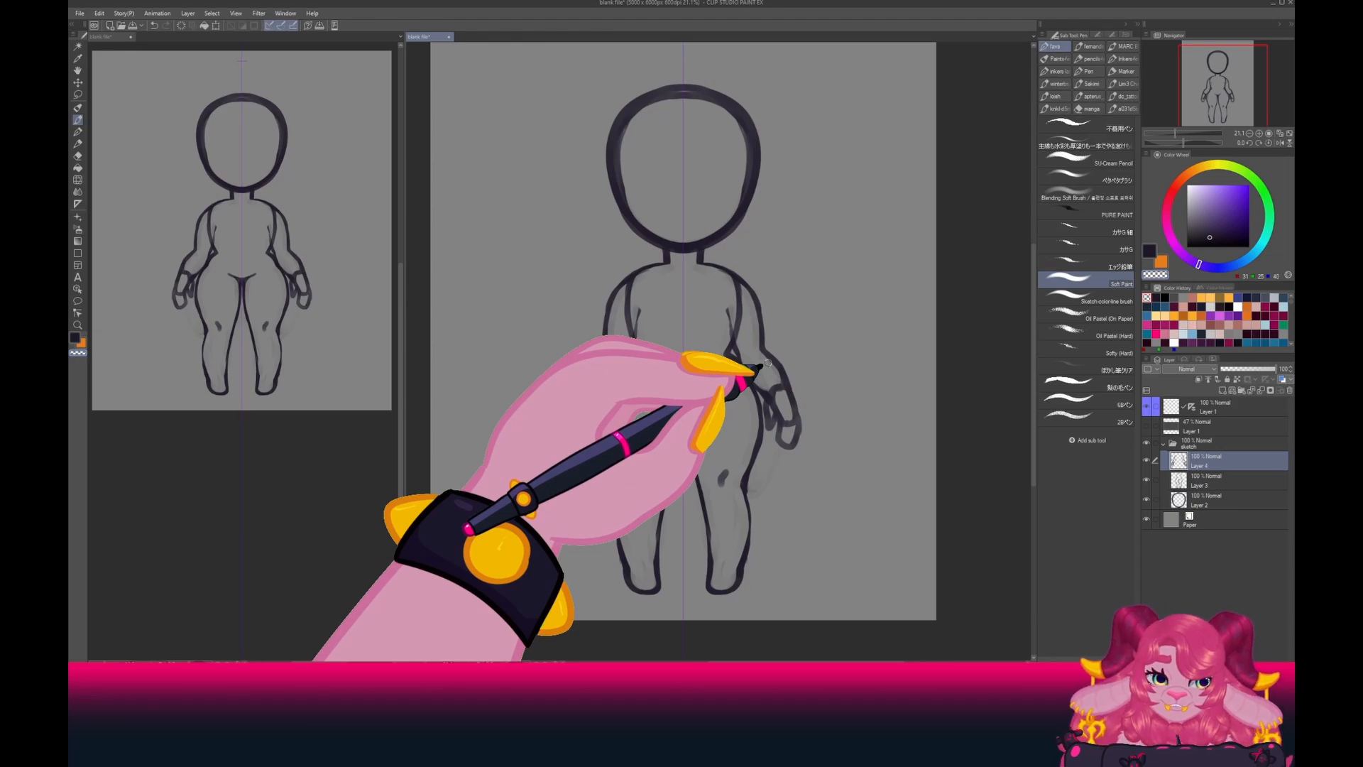
click(1149, 251)
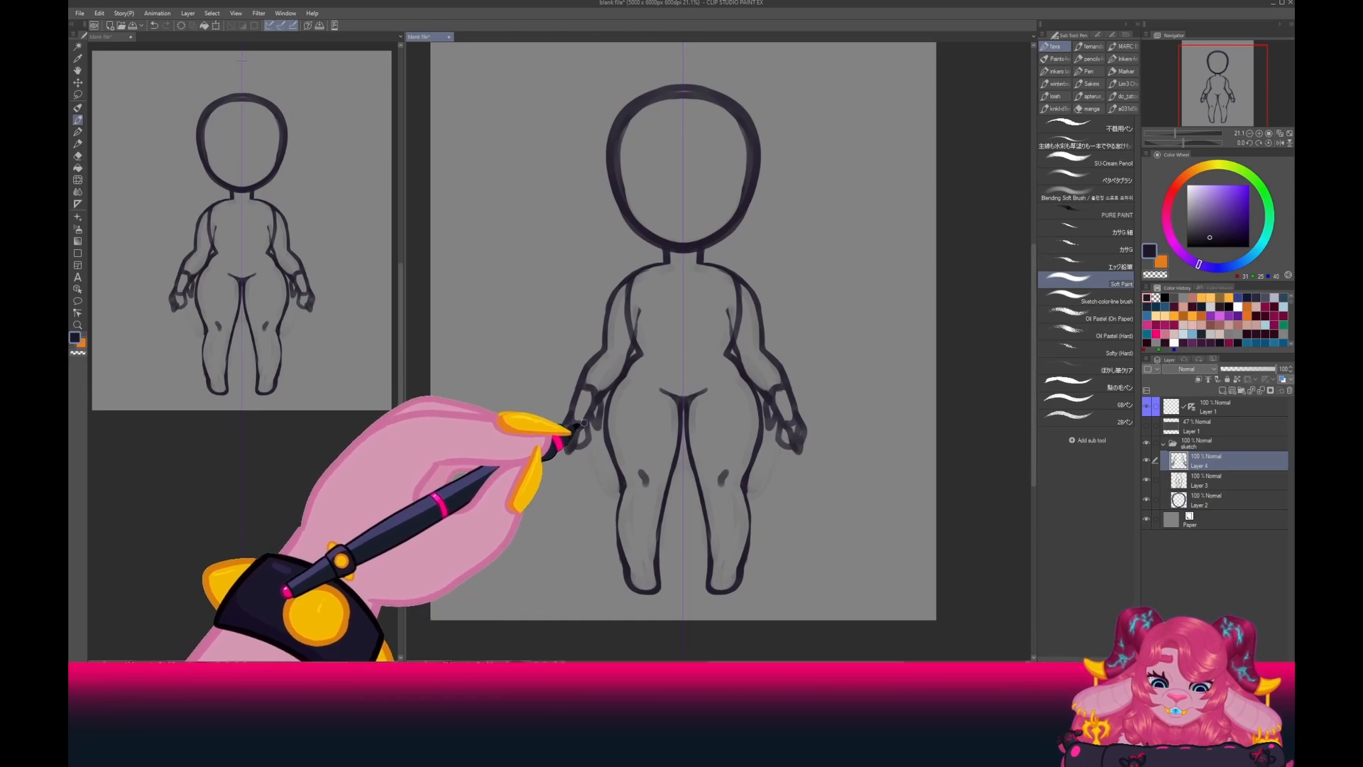
drag(569, 408, 556, 432)
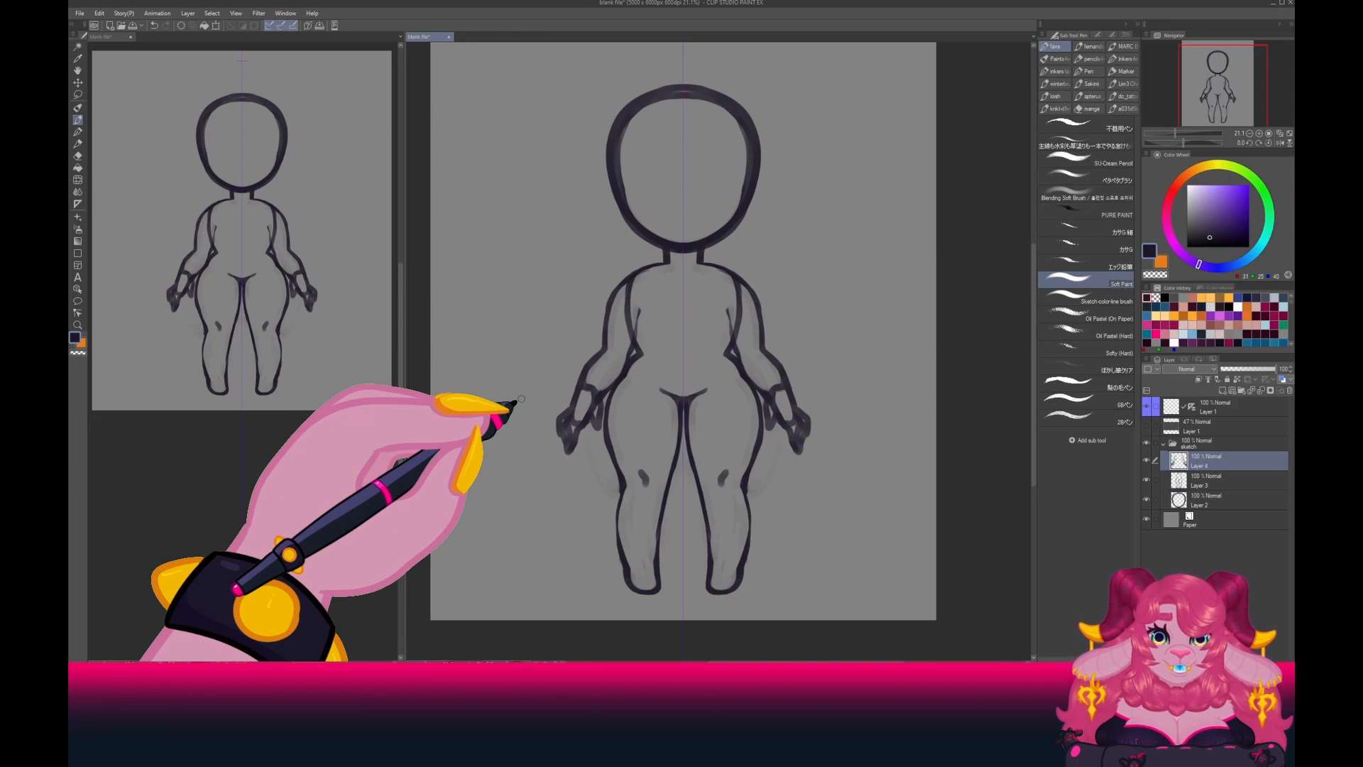
Add a new layer above the arms and sketch large mirrored pointed cat ears on the sides of the head.
click(1222, 390)
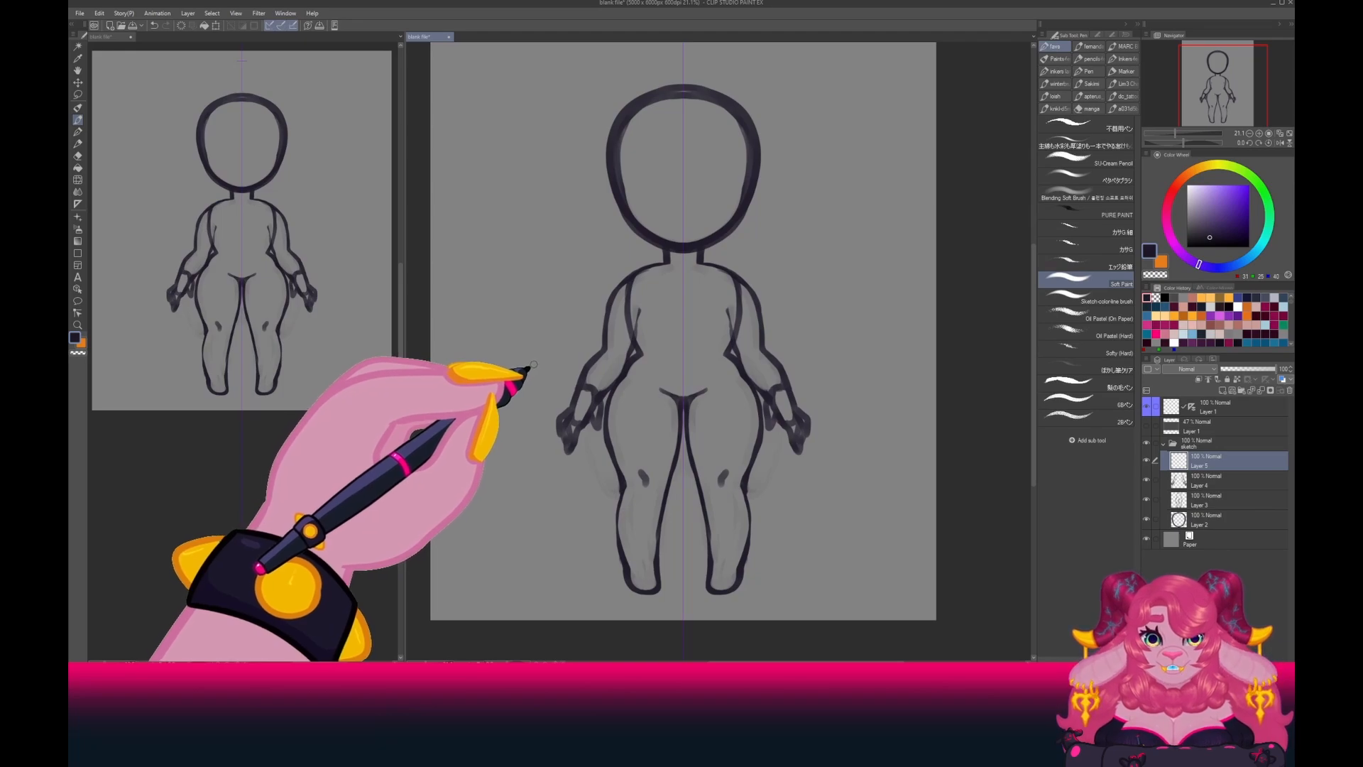
scroll(537, 367, up, 1)
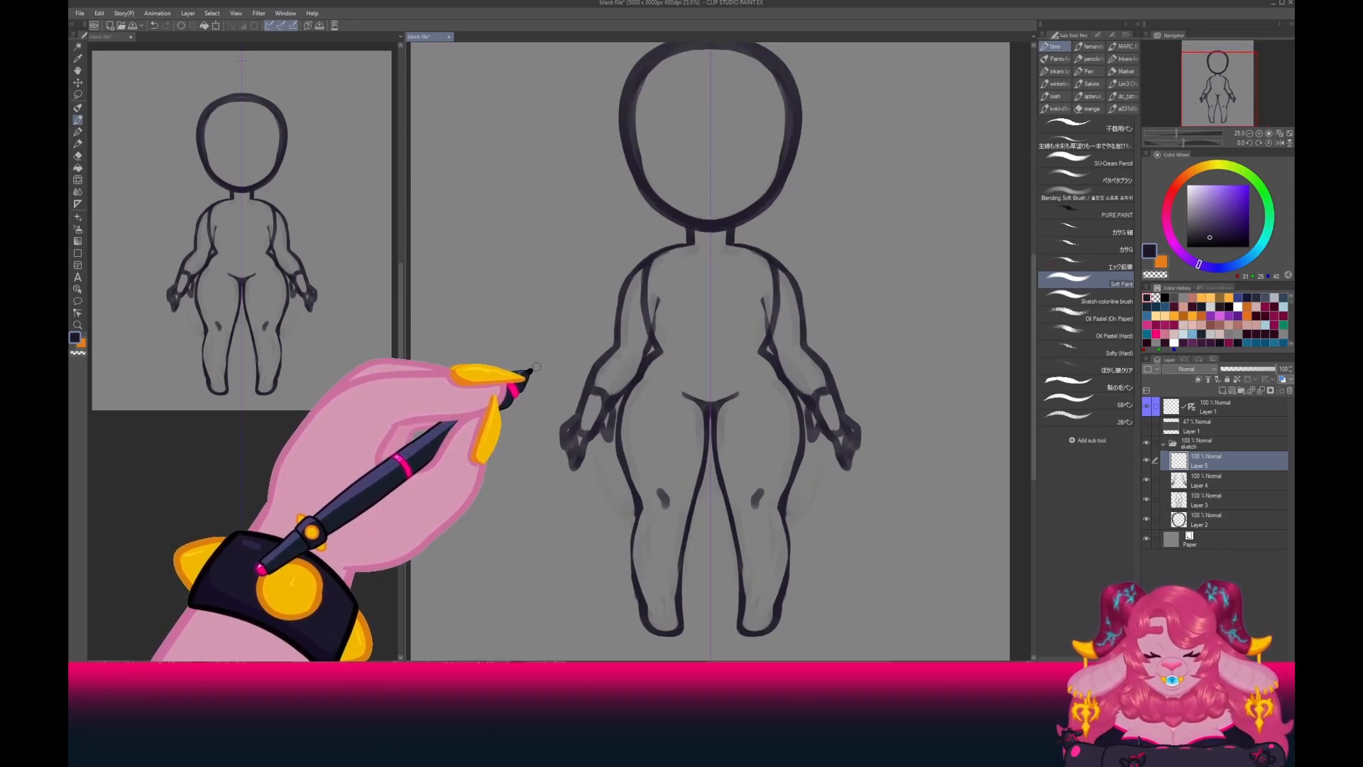
scroll(537, 367, up, 1)
drag(631, 147, 547, 375)
scroll(545, 374, up, 1)
drag(576, 284, 535, 362)
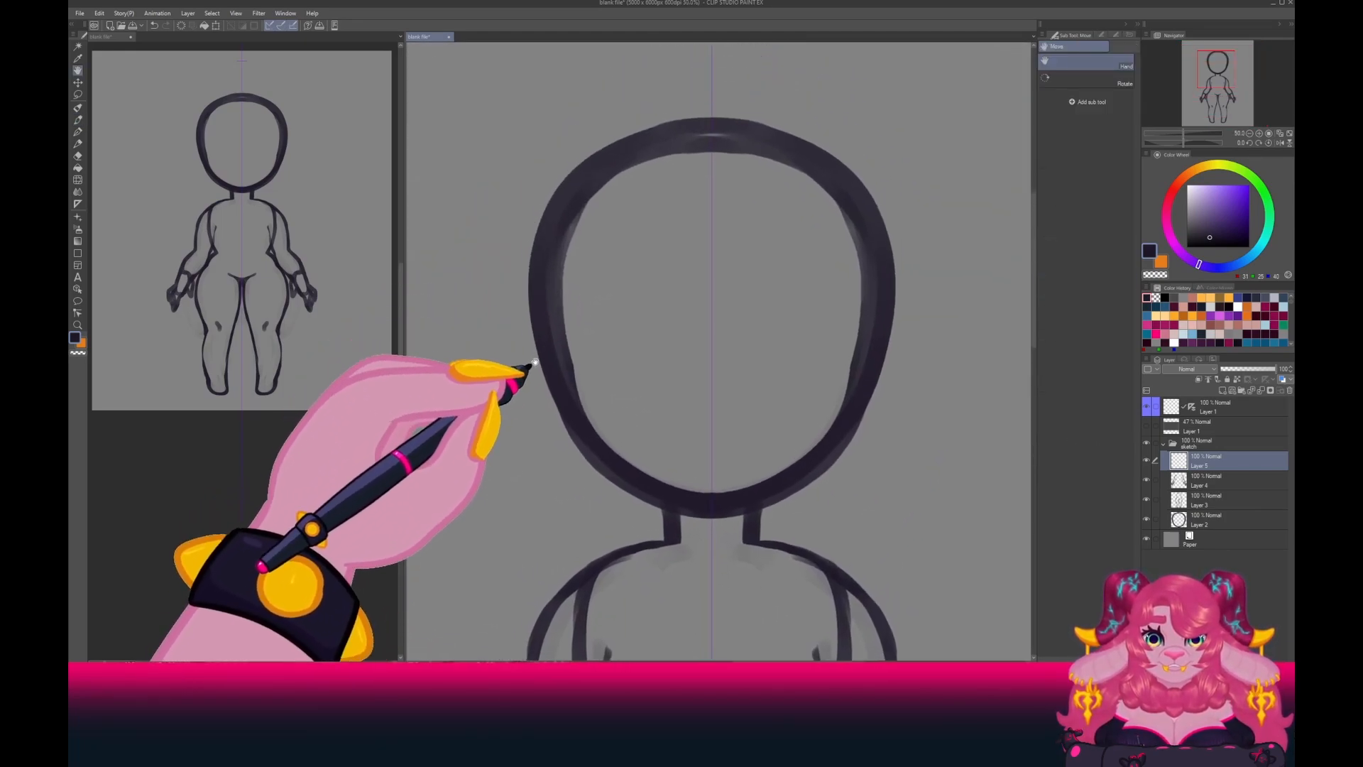
drag(526, 413, 548, 390)
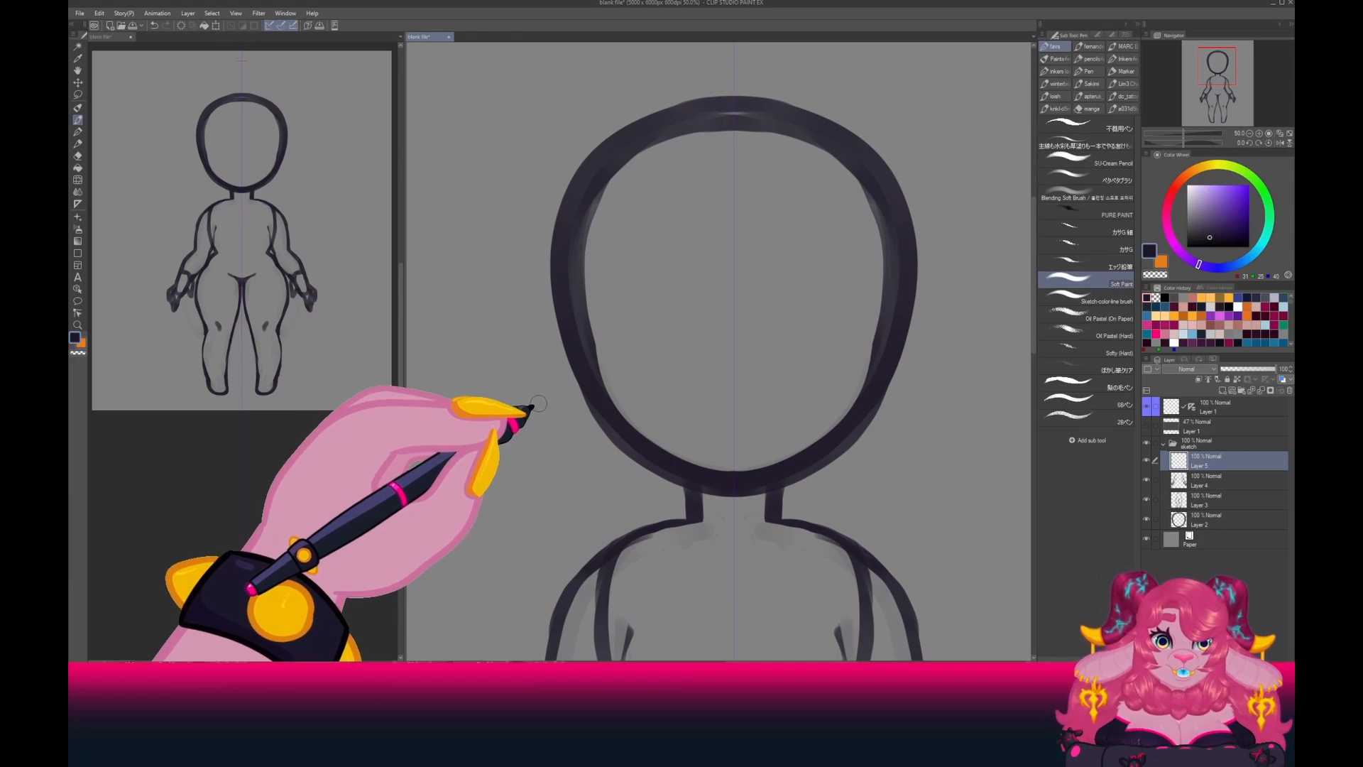
scroll(538, 401, down, 1)
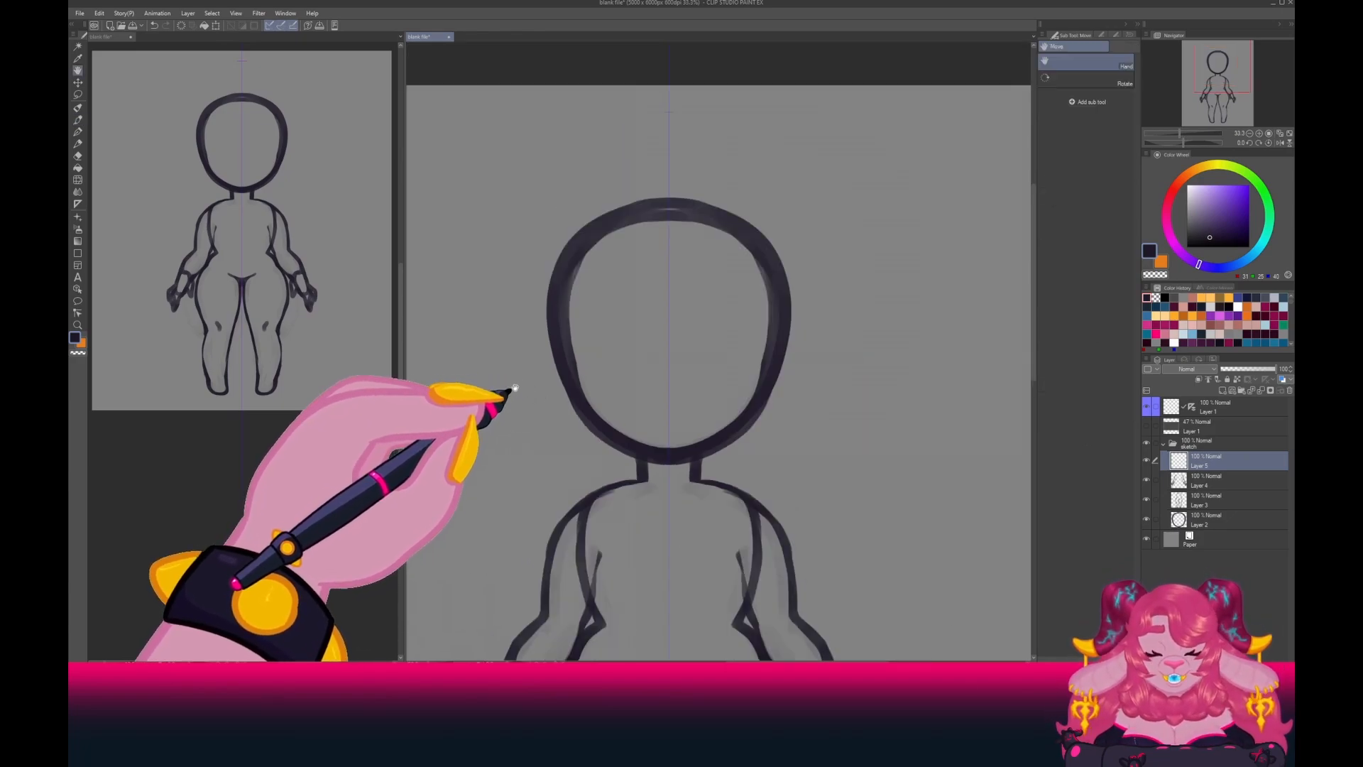
drag(509, 390, 587, 371)
mouse_move(674, 207)
mouse_down()
mouse_move(556, 188)
mouse_move(638, 344)
mouse_up()
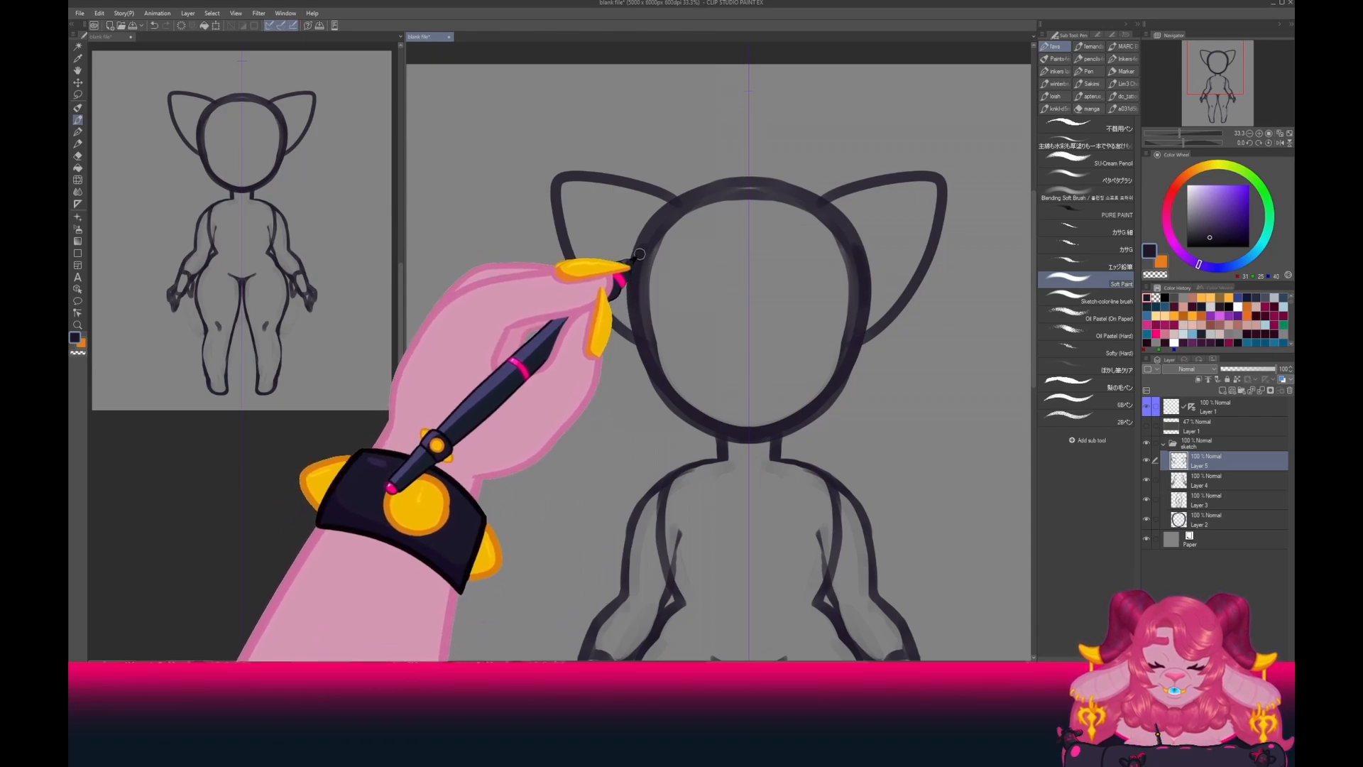
Sketch the inner ear lines, eyes with lashes, nose, mouth and thick rounded eyebrows, undoing the unwanted strokes.
drag(637, 231, 599, 186)
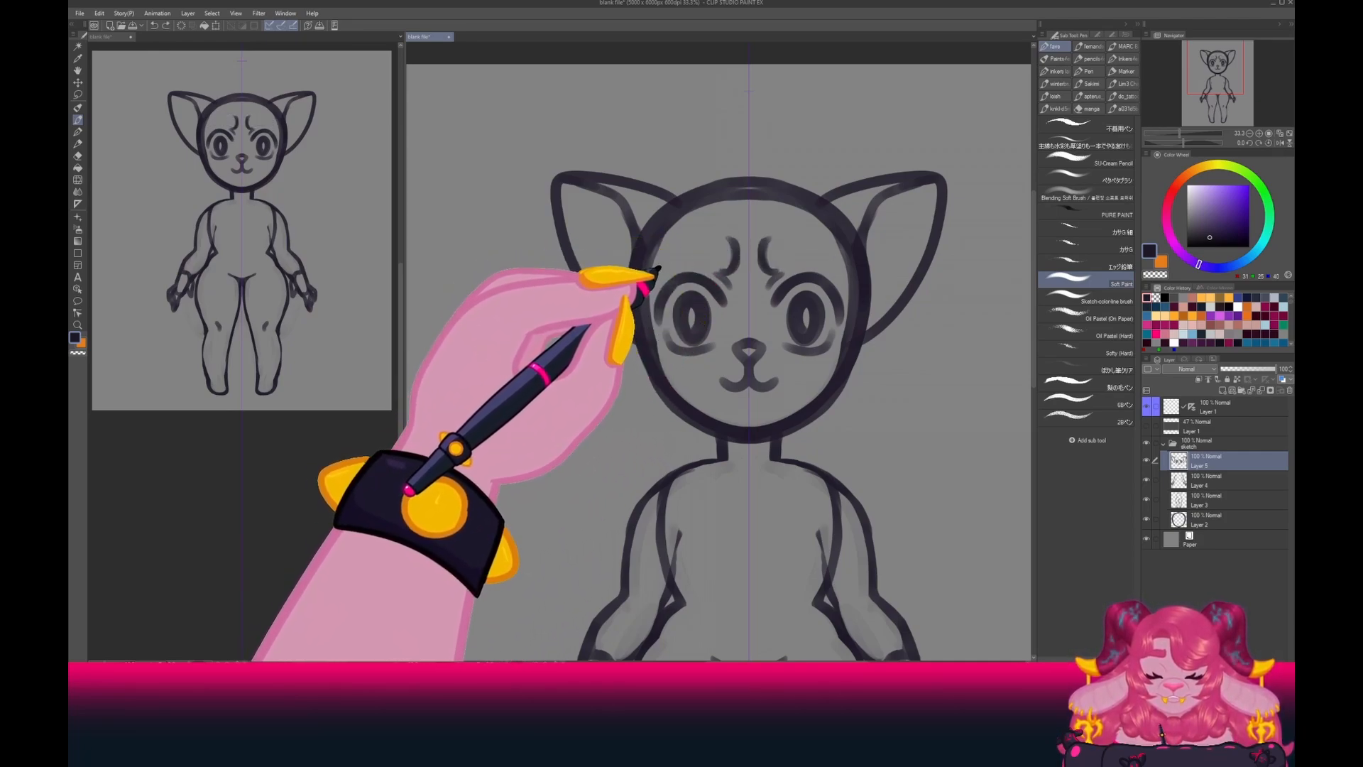
key(ctrl+z)
key(ctrl+z)
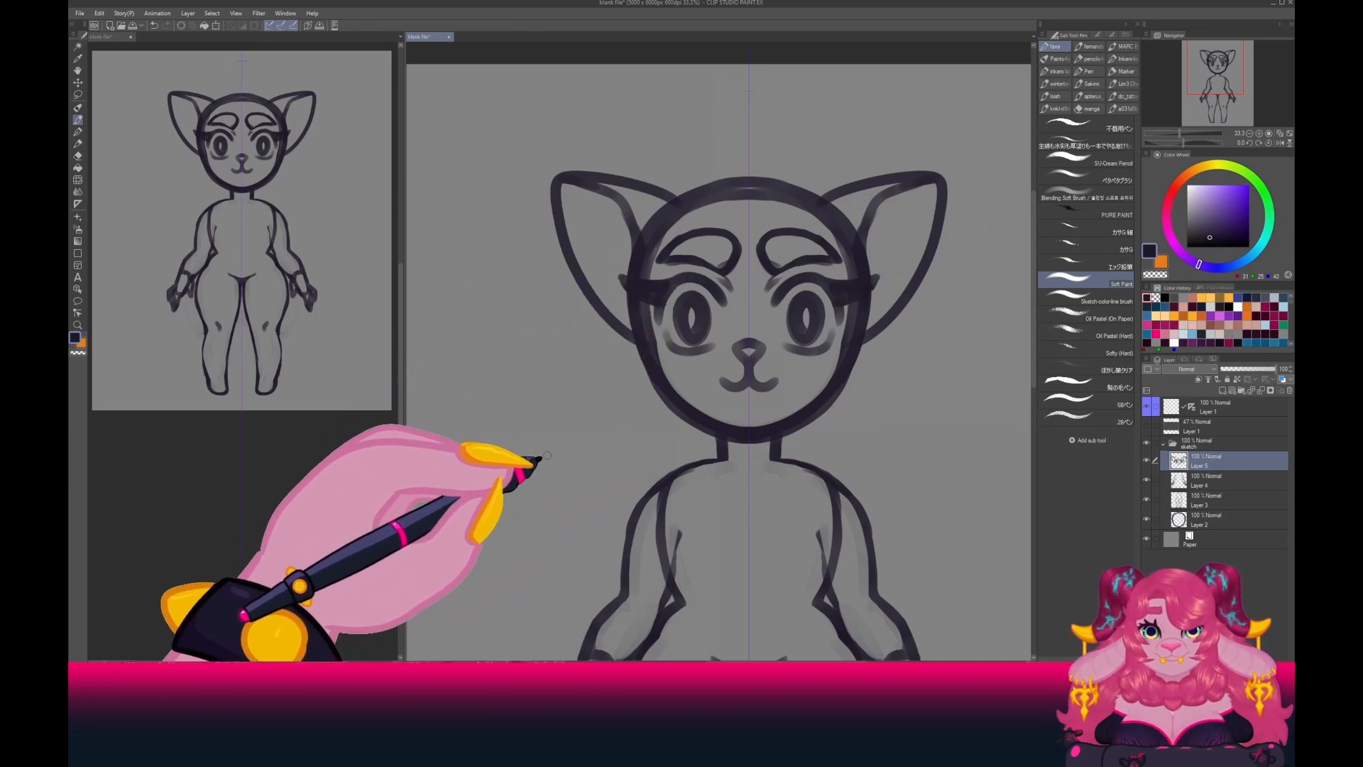
Lasso the facial features, cut and paste them onto their own layer, and move them slightly lower on the head.
click(77, 94)
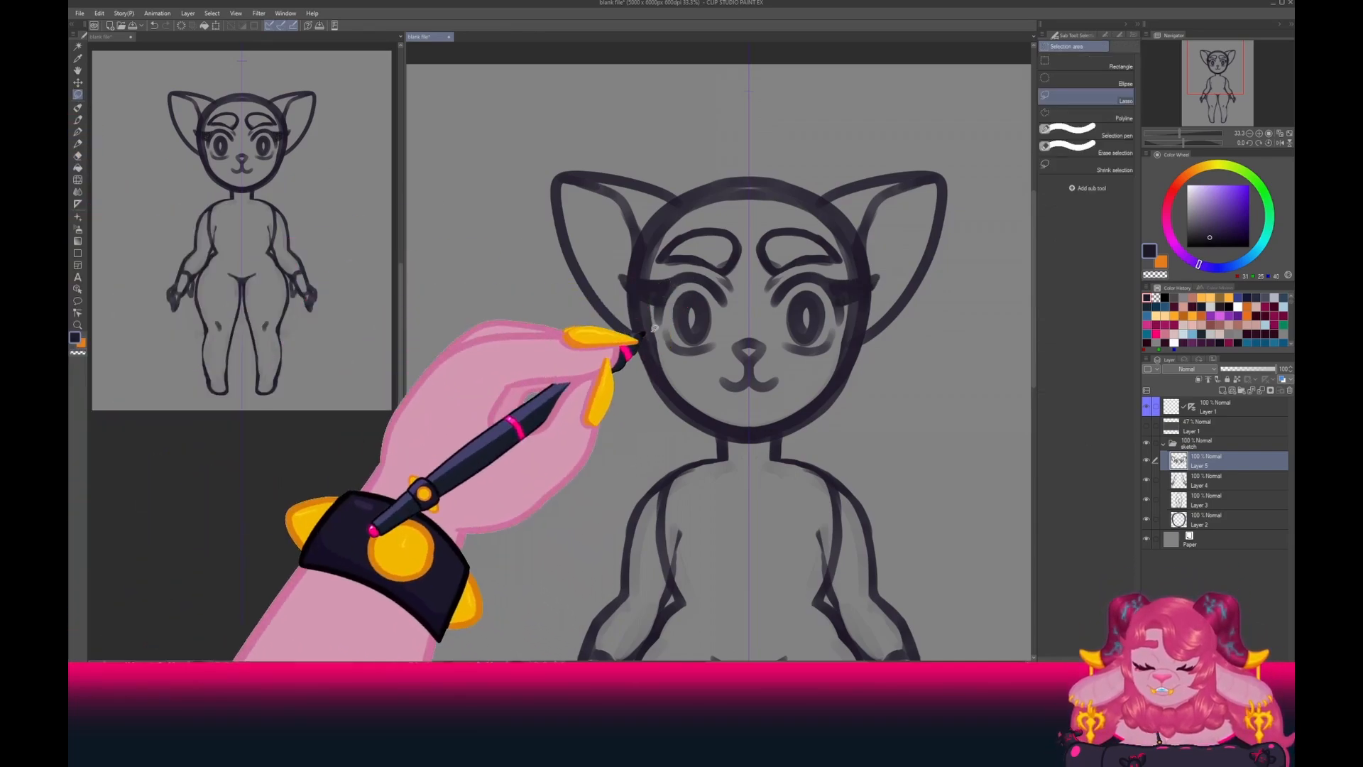
mouse_move(636, 262)
mouse_down()
mouse_move(763, 227)
mouse_move(671, 387)
mouse_up()
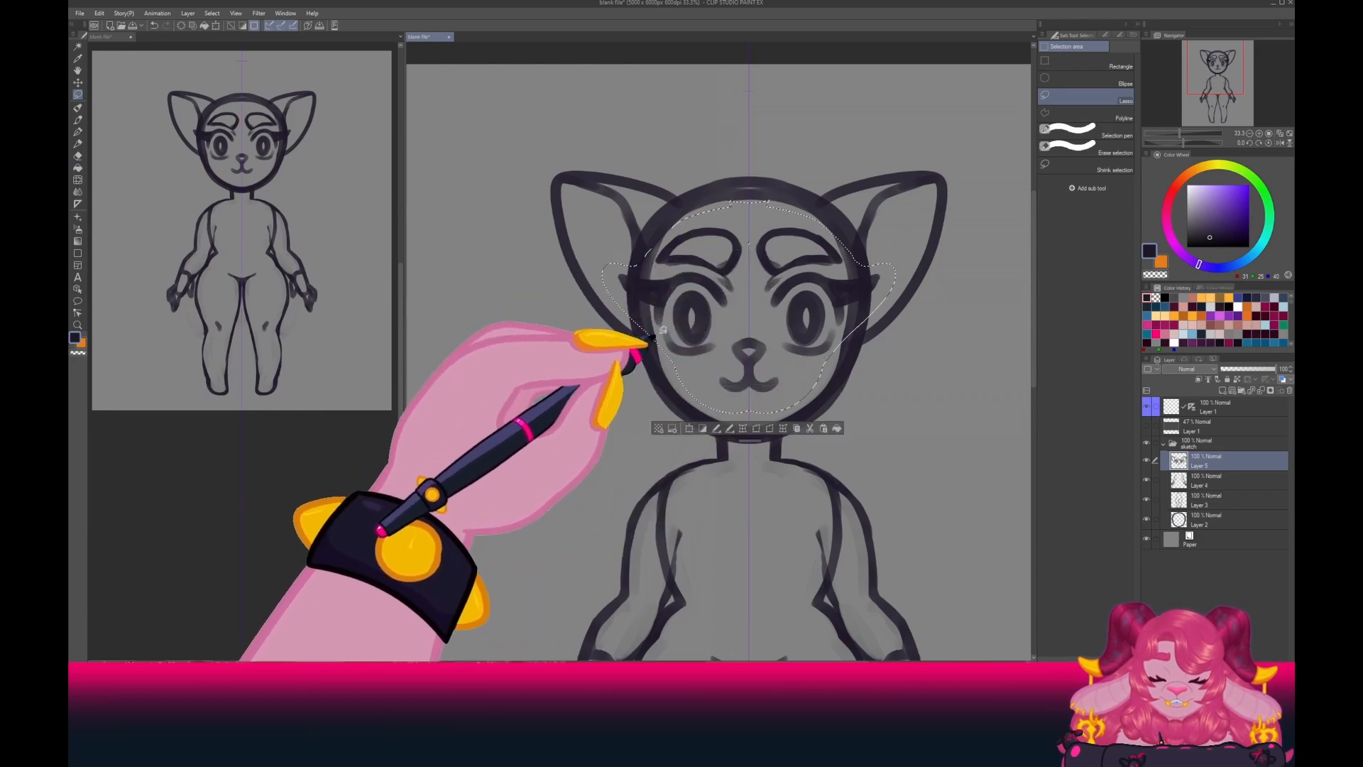
click(810, 429)
click(824, 429)
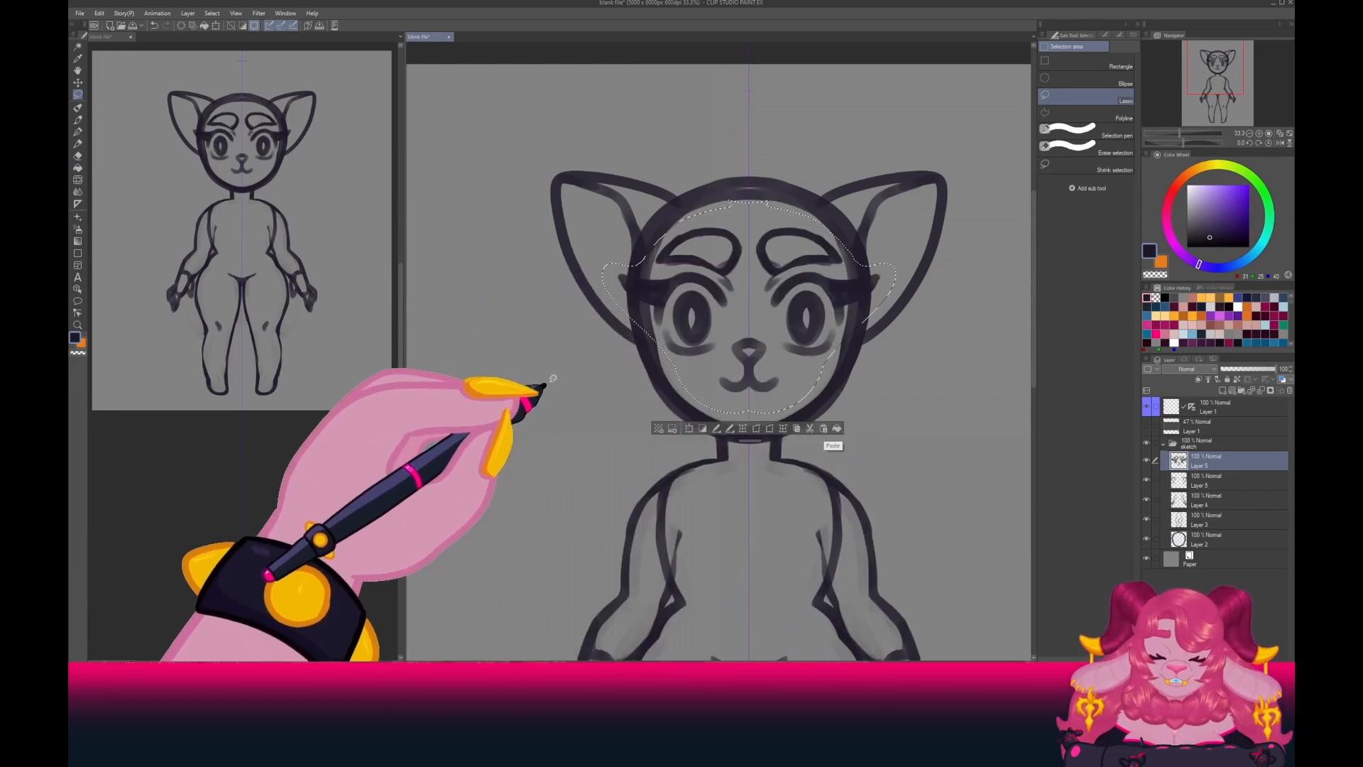
click(78, 82)
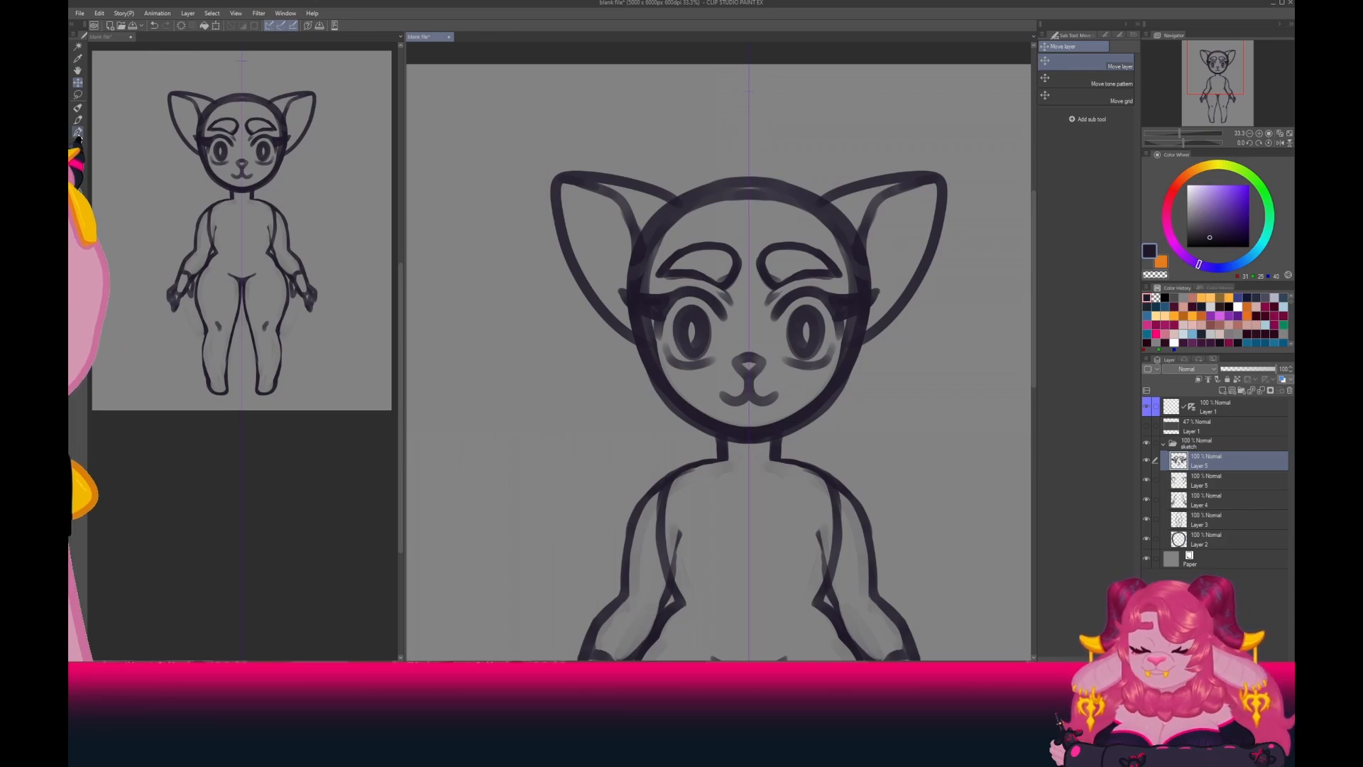
Add upper lid creases and small lower lashes around both eyes on the face layer.
click(78, 132)
key(space)
drag(538, 478, 532, 426)
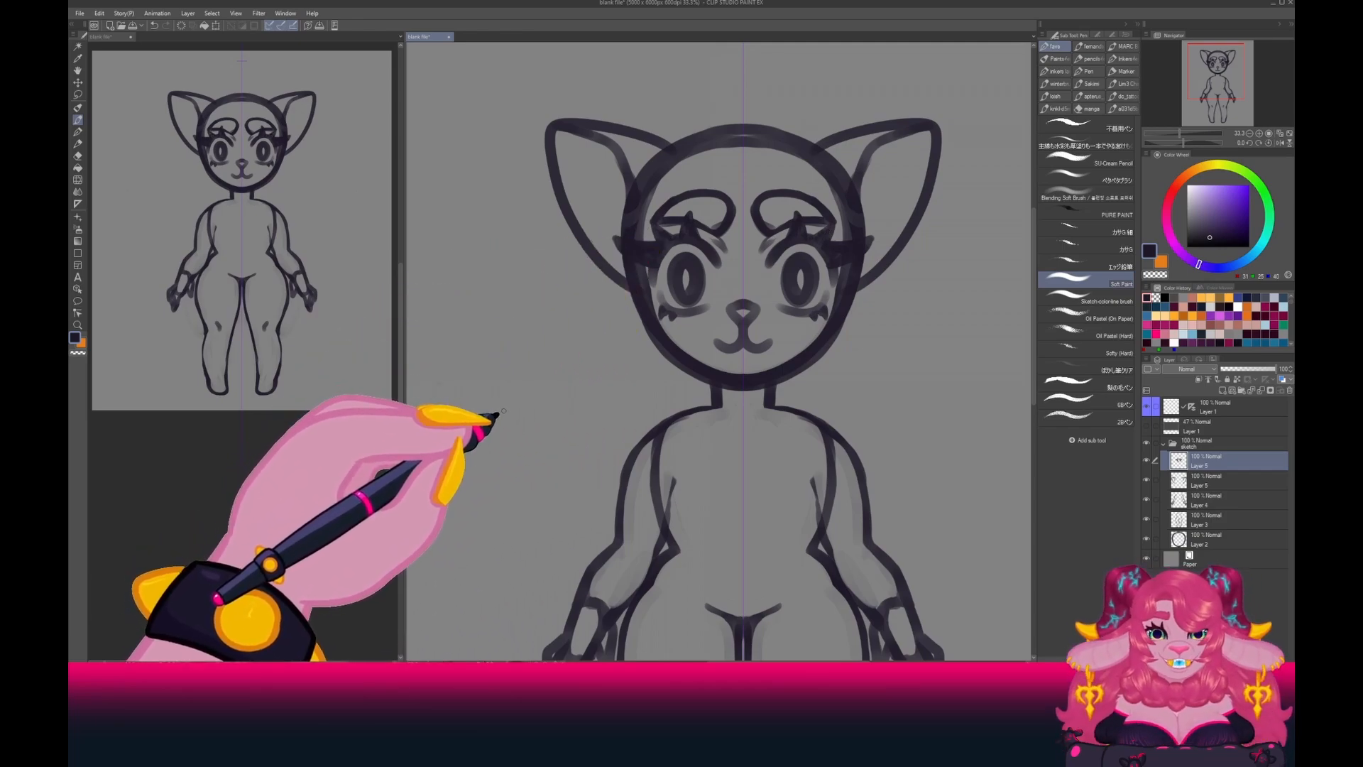
Hide the cat-ear layer and add a new layer above the face, undoing a trial stroke at the top of the head.
click(1146, 480)
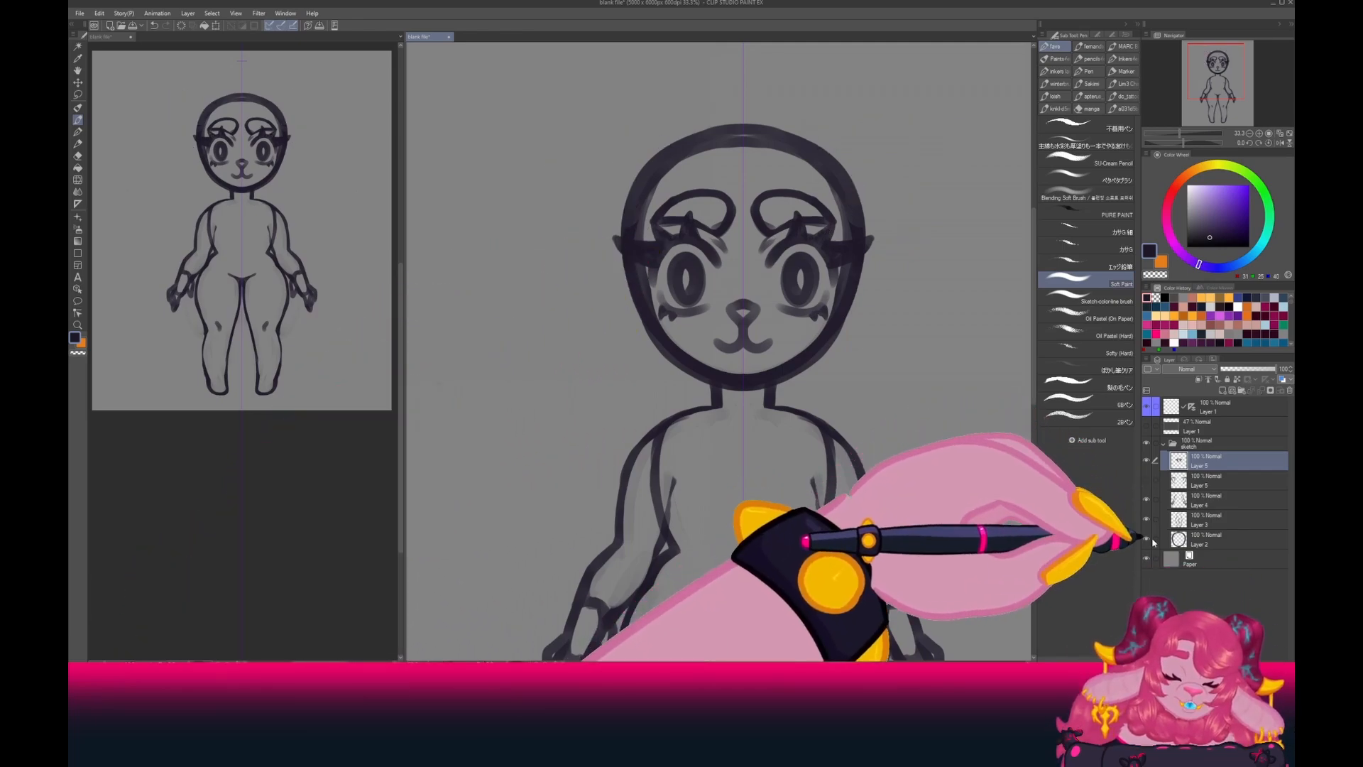
click(1222, 392)
key(space)
drag(560, 266, 576, 391)
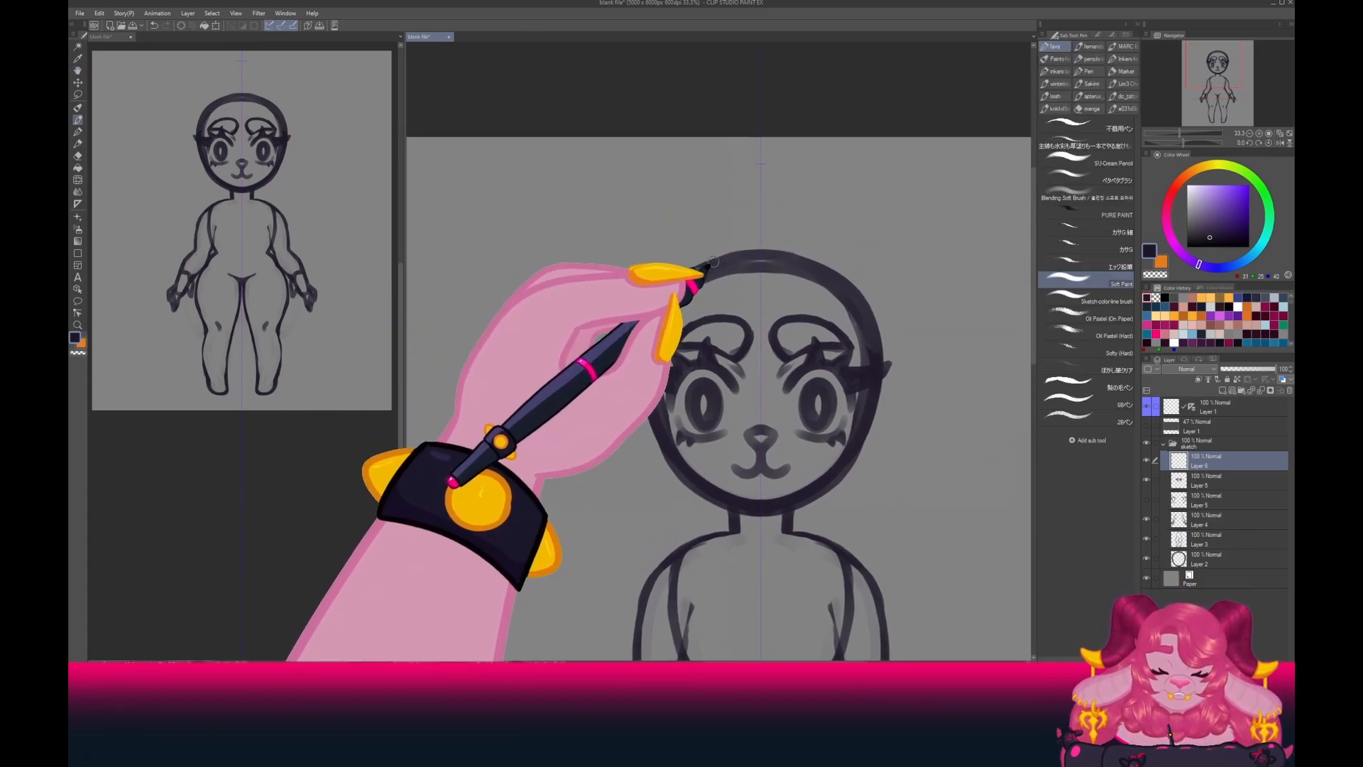
drag(720, 266, 666, 306)
key(ctrl+z)
Move the whole sketch folder slightly downward on the page to make room above the head.
key(space)
mouse_move(560, 476)
mouse_down()
mouse_move(583, 349)
mouse_move(595, 418)
mouse_up()
scroll(558, 426, down, 1)
scroll(582, 349, down, 2)
click(1197, 445)
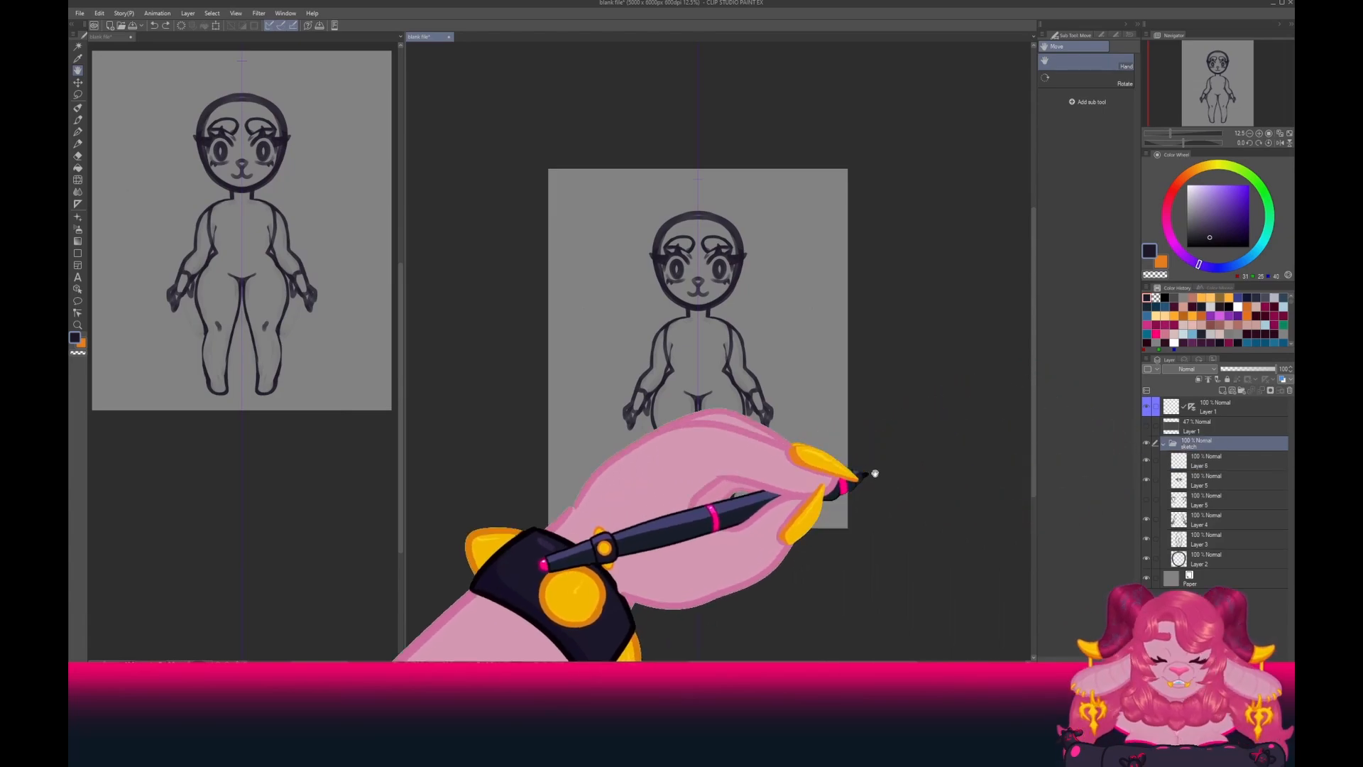
click(78, 84)
drag(518, 402, 526, 408)
Draw a pair of long rounded bunny ears with inner-ear lines above the head on the empty layer above the face.
click(1188, 461)
scroll(553, 387, up, 2)
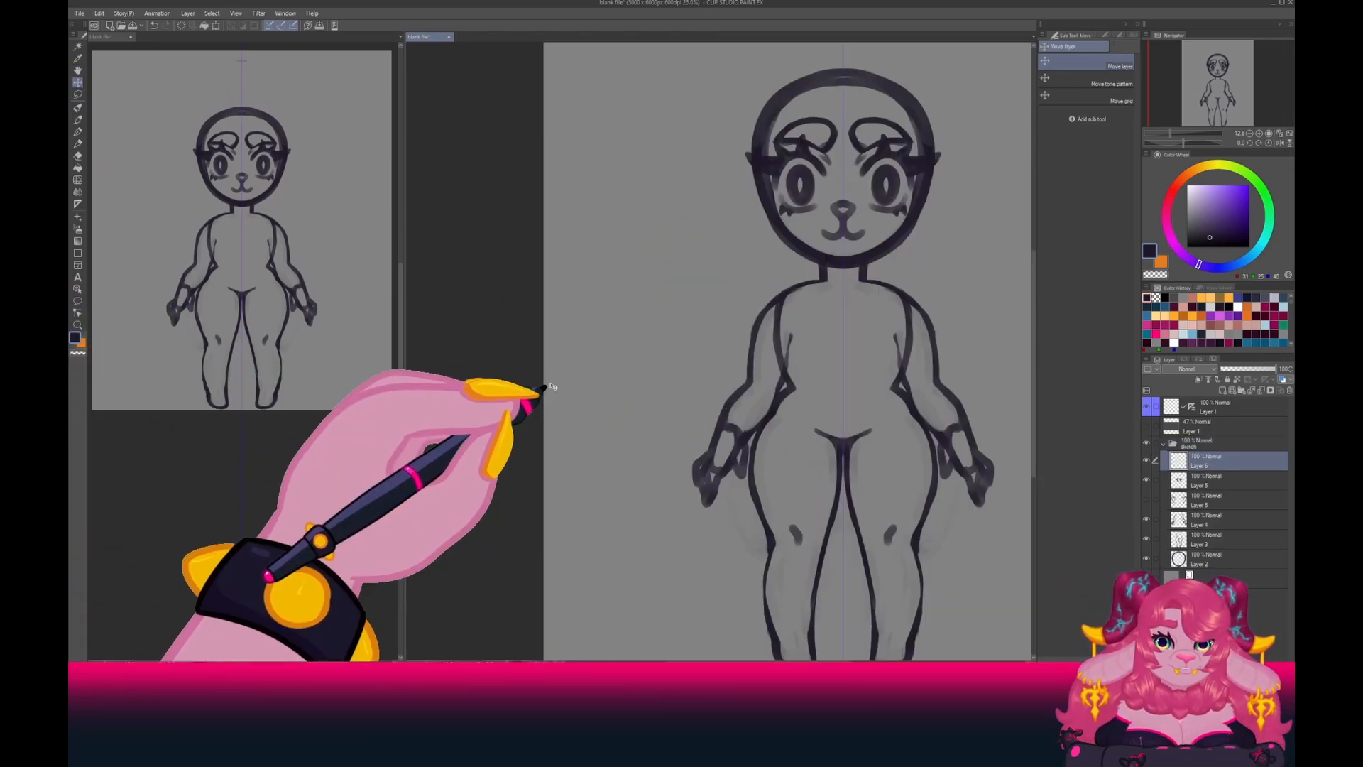
key(space)
drag(694, 189, 623, 336)
key(p)
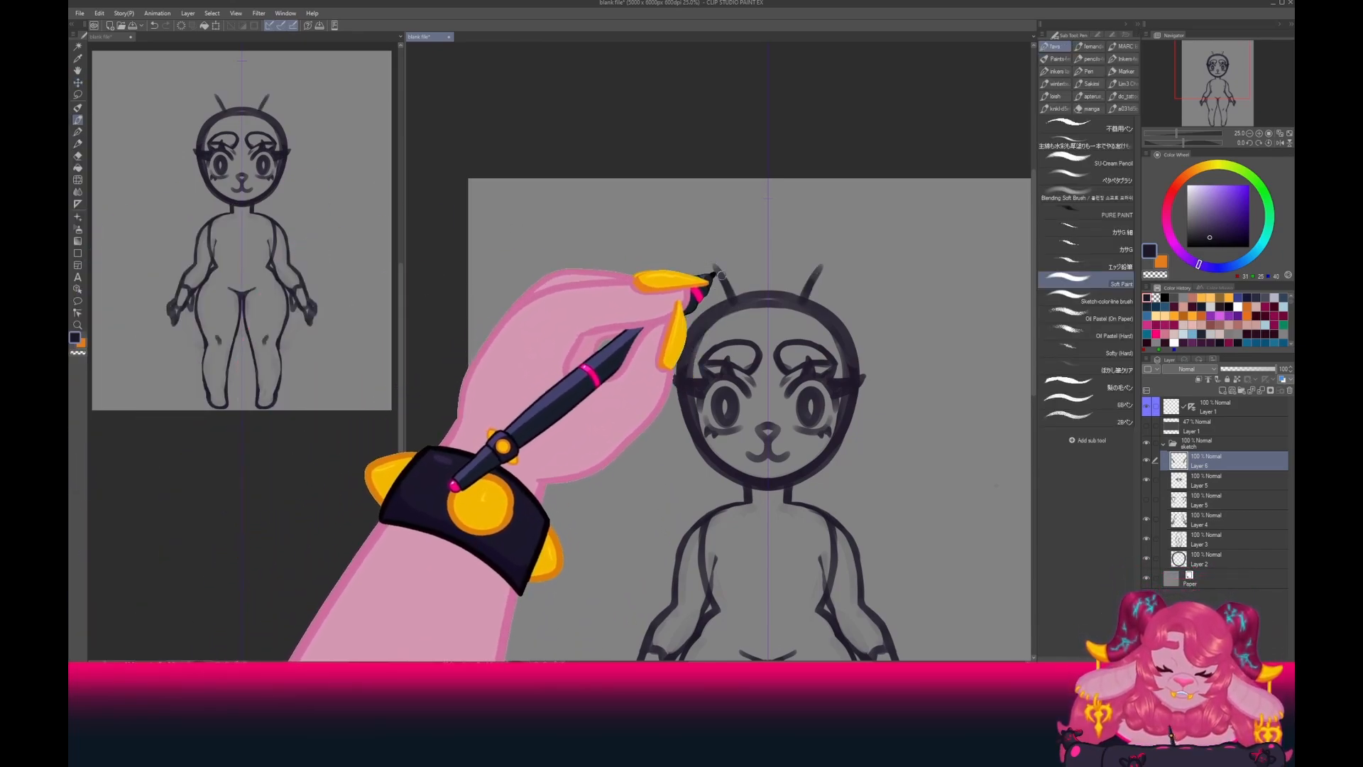
mouse_move(720, 274)
mouse_down()
mouse_move(730, 302)
mouse_move(637, 243)
mouse_move(621, 283)
mouse_move(625, 215)
mouse_move(646, 306)
mouse_up()
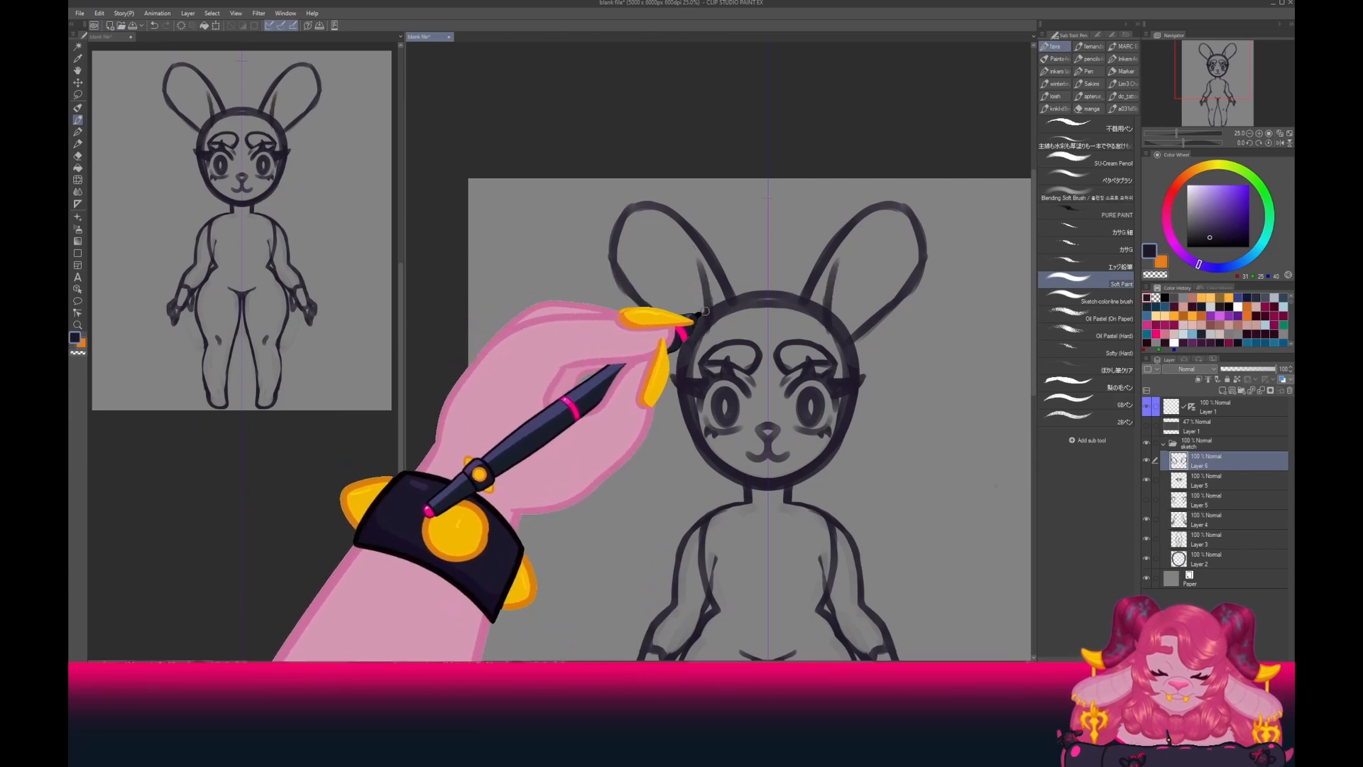
drag(705, 310, 652, 207)
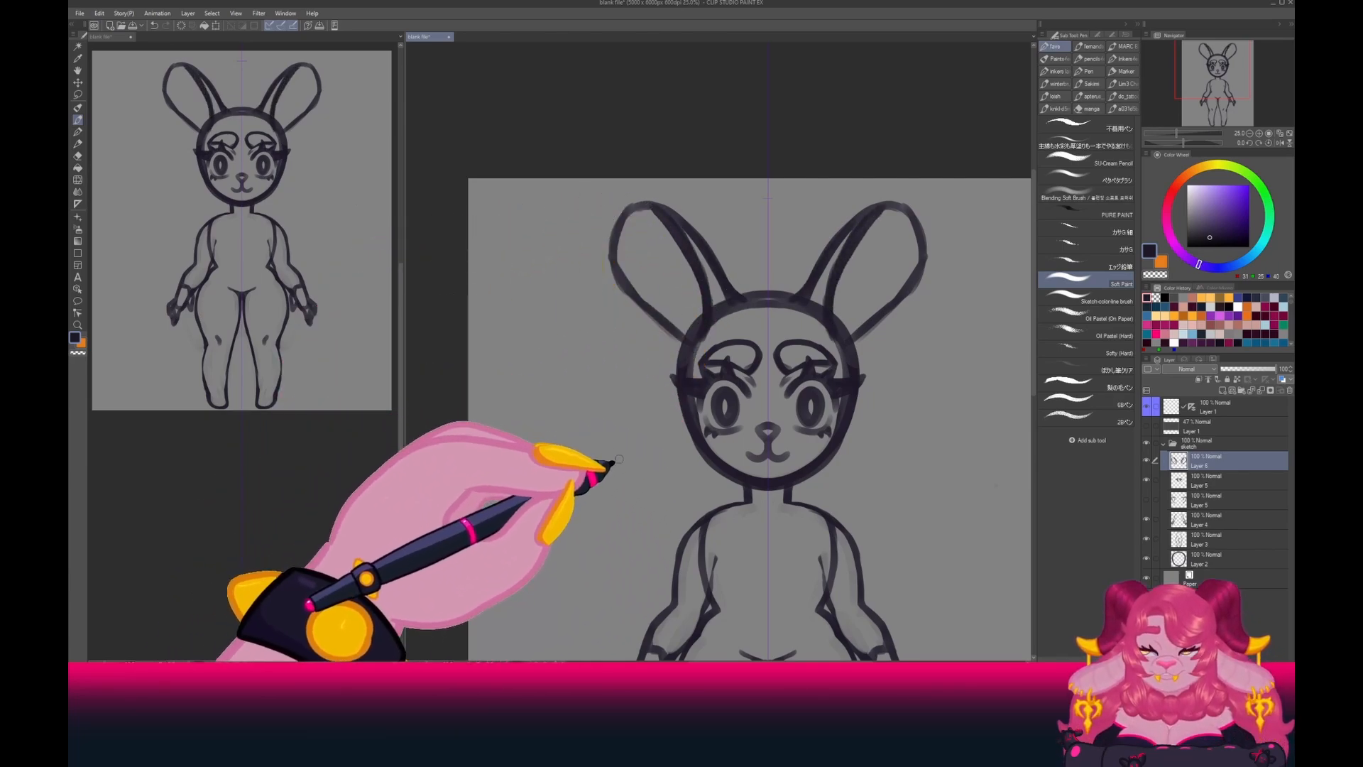
Hide the bunny-ear layer and draw tall pointed ears with inner folds on a new layer.
key(space)
drag(624, 482, 618, 426)
click(1146, 460)
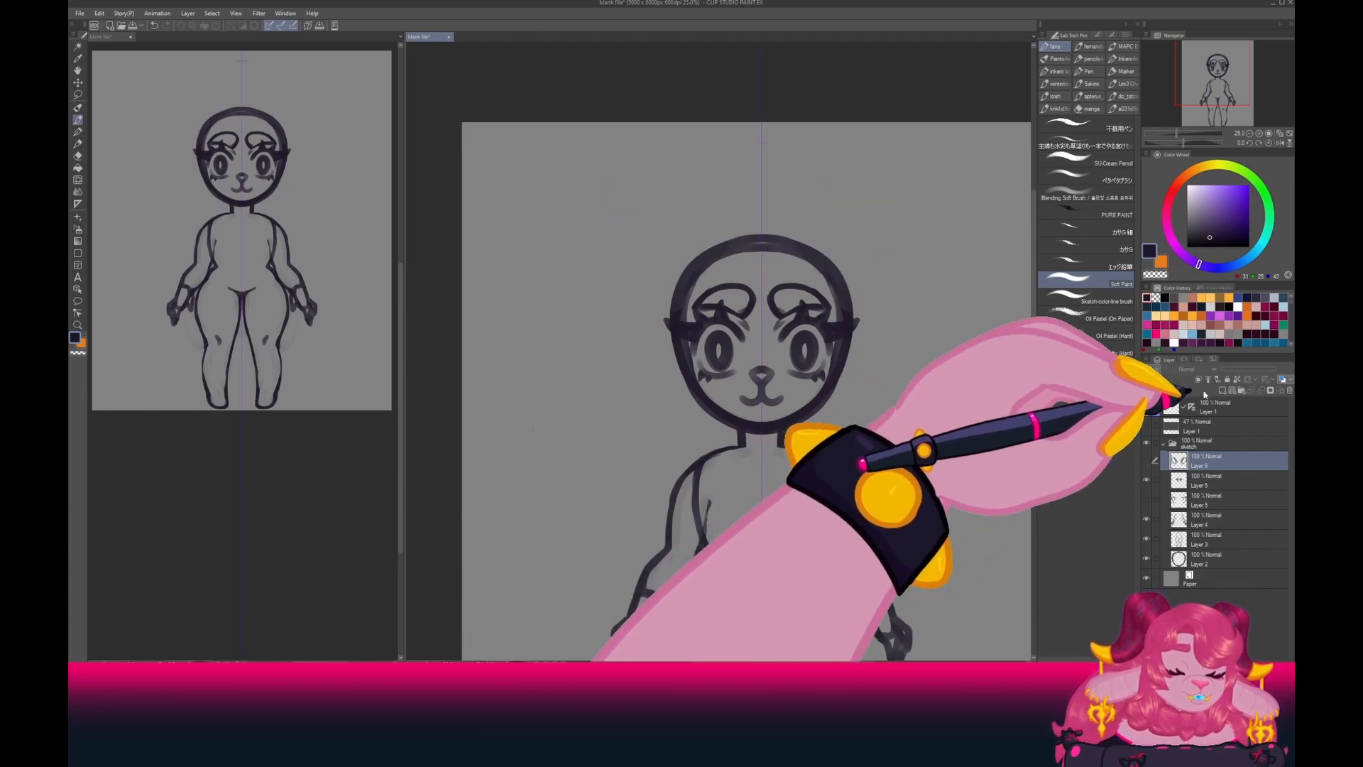
click(1223, 391)
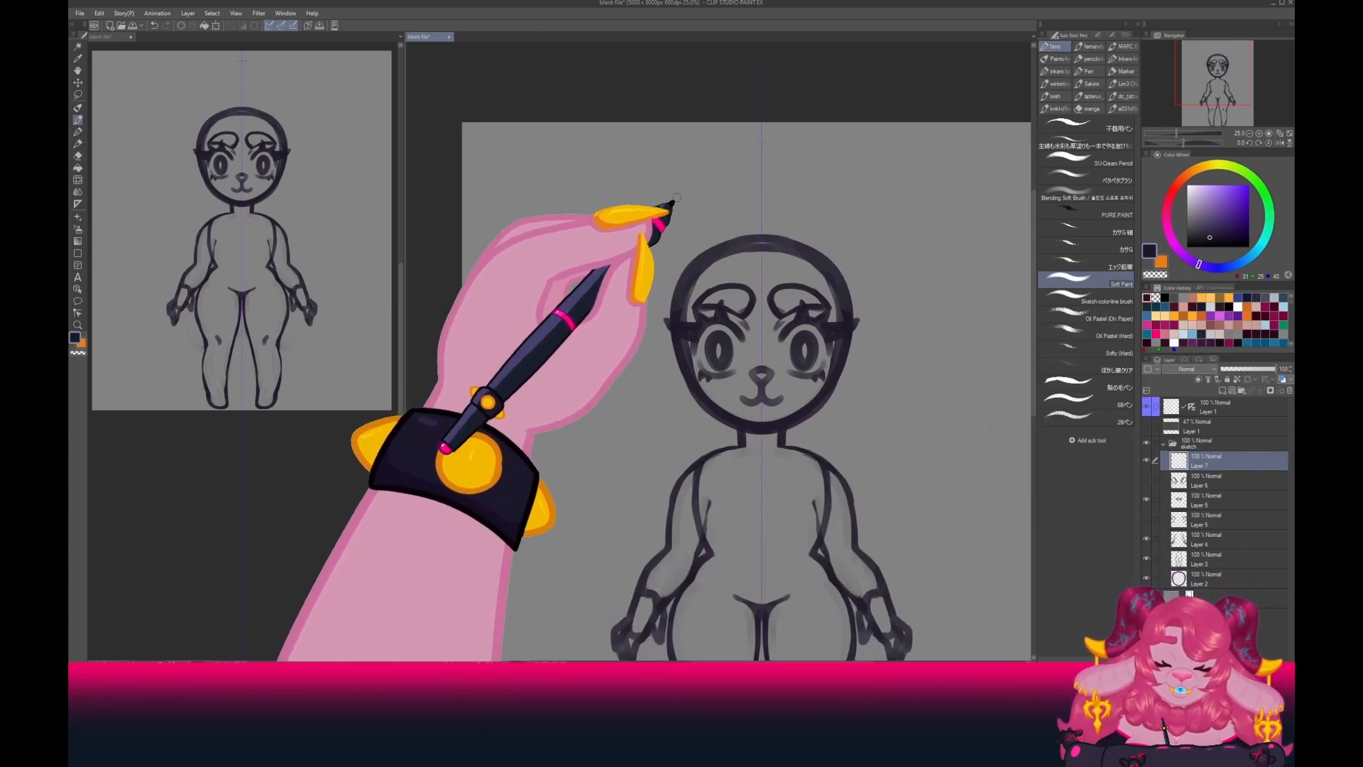
mouse_move(723, 247)
mouse_down()
mouse_move(642, 206)
mouse_move(669, 330)
mouse_up()
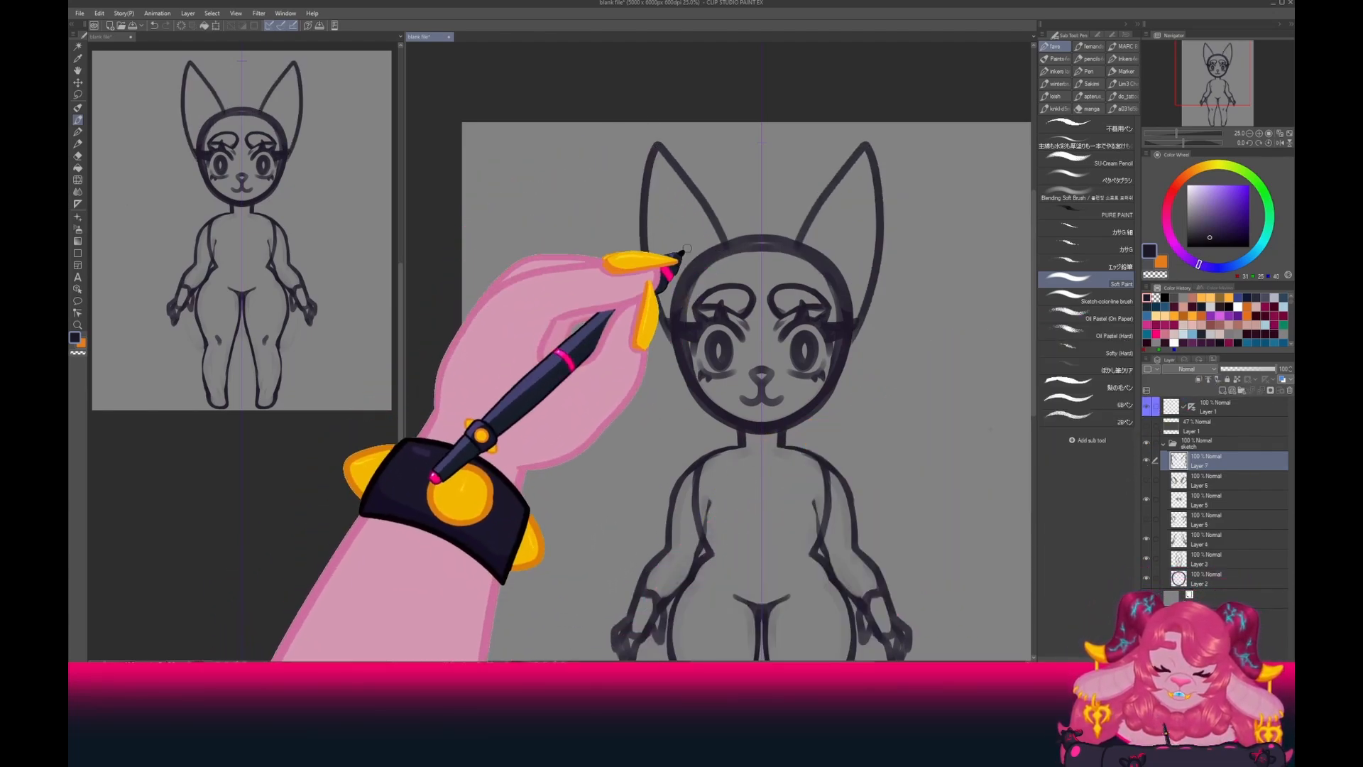
drag(698, 202, 739, 239)
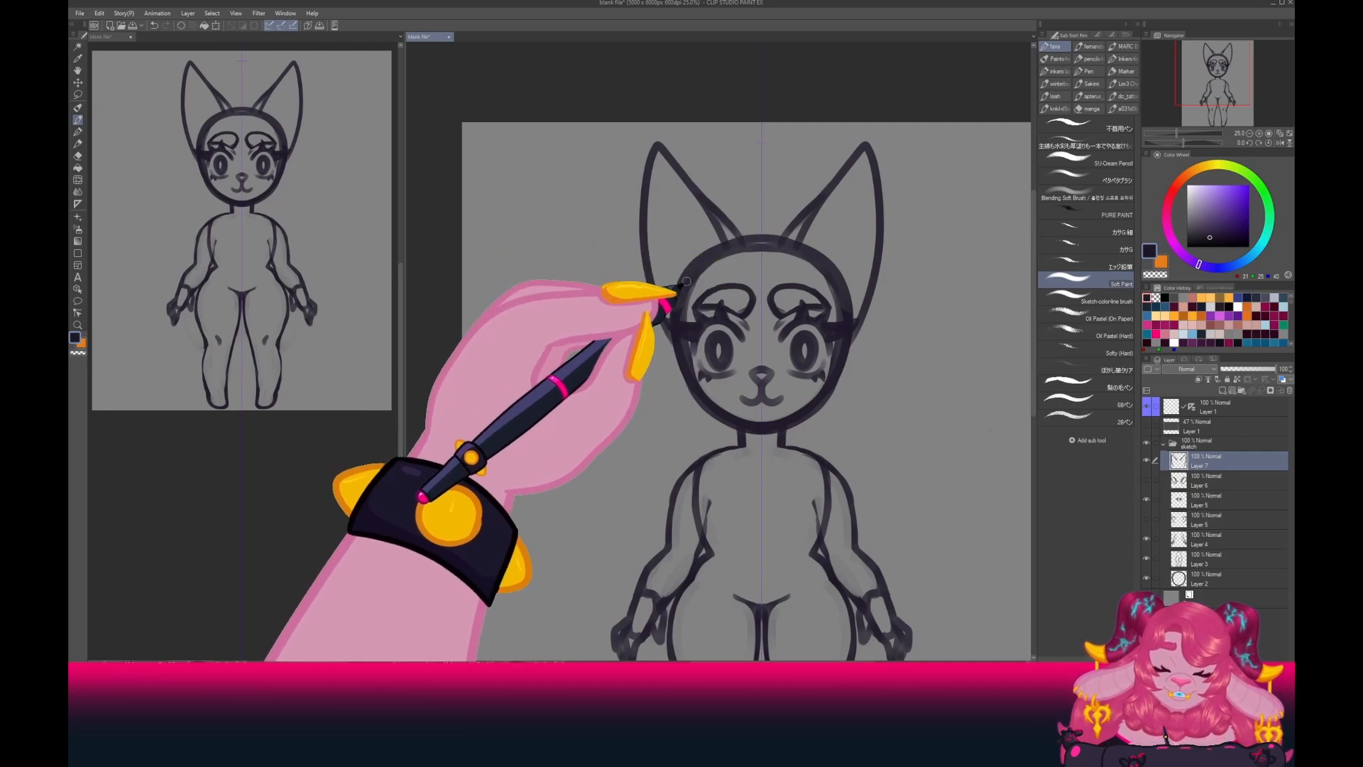
mouse_move(677, 286)
mouse_down()
mouse_move(701, 204)
mouse_move(701, 240)
mouse_up()
mouse_move(678, 175)
mouse_down()
mouse_move(667, 156)
mouse_move(696, 204)
mouse_move(686, 264)
mouse_up()
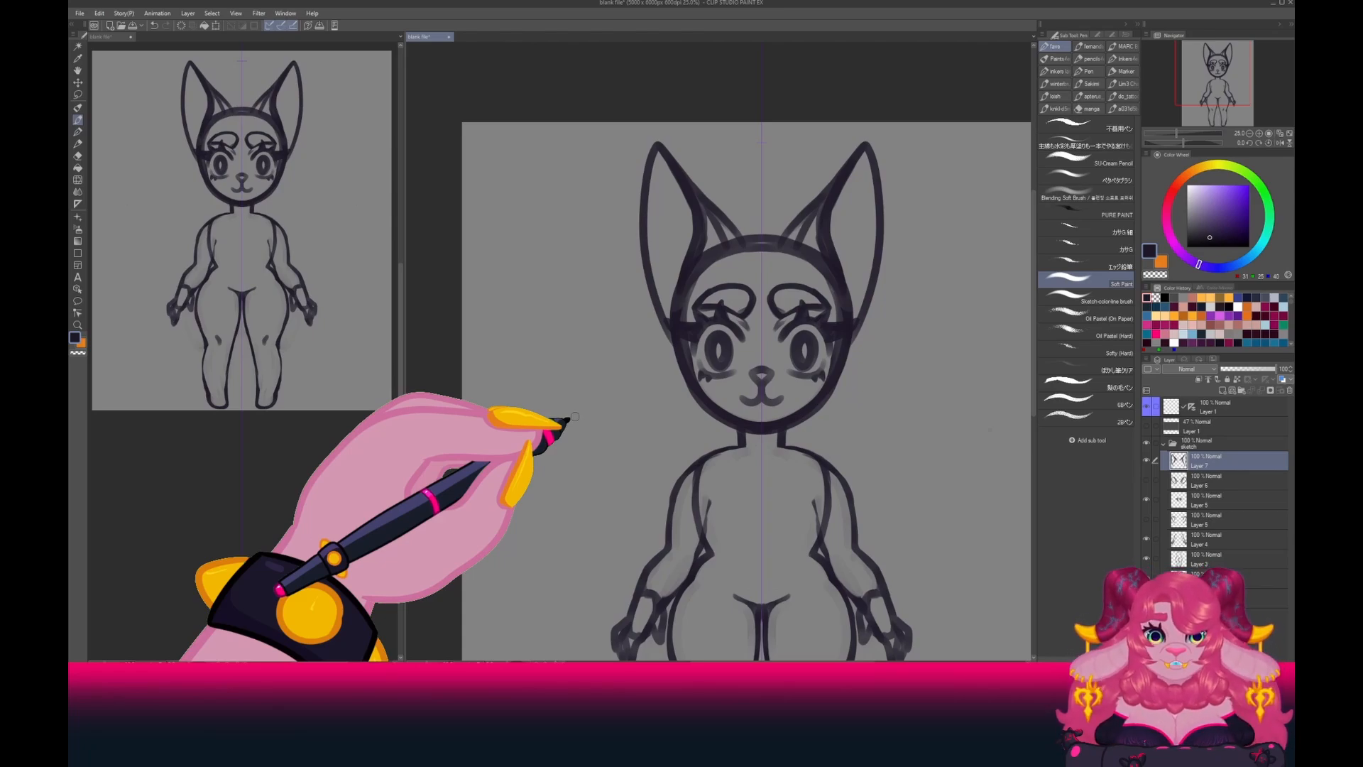
Draw a fluffy fur collar around the neck on a new layer and fill it with the canvas grey.
key(space)
drag(586, 513, 581, 421)
click(1223, 390)
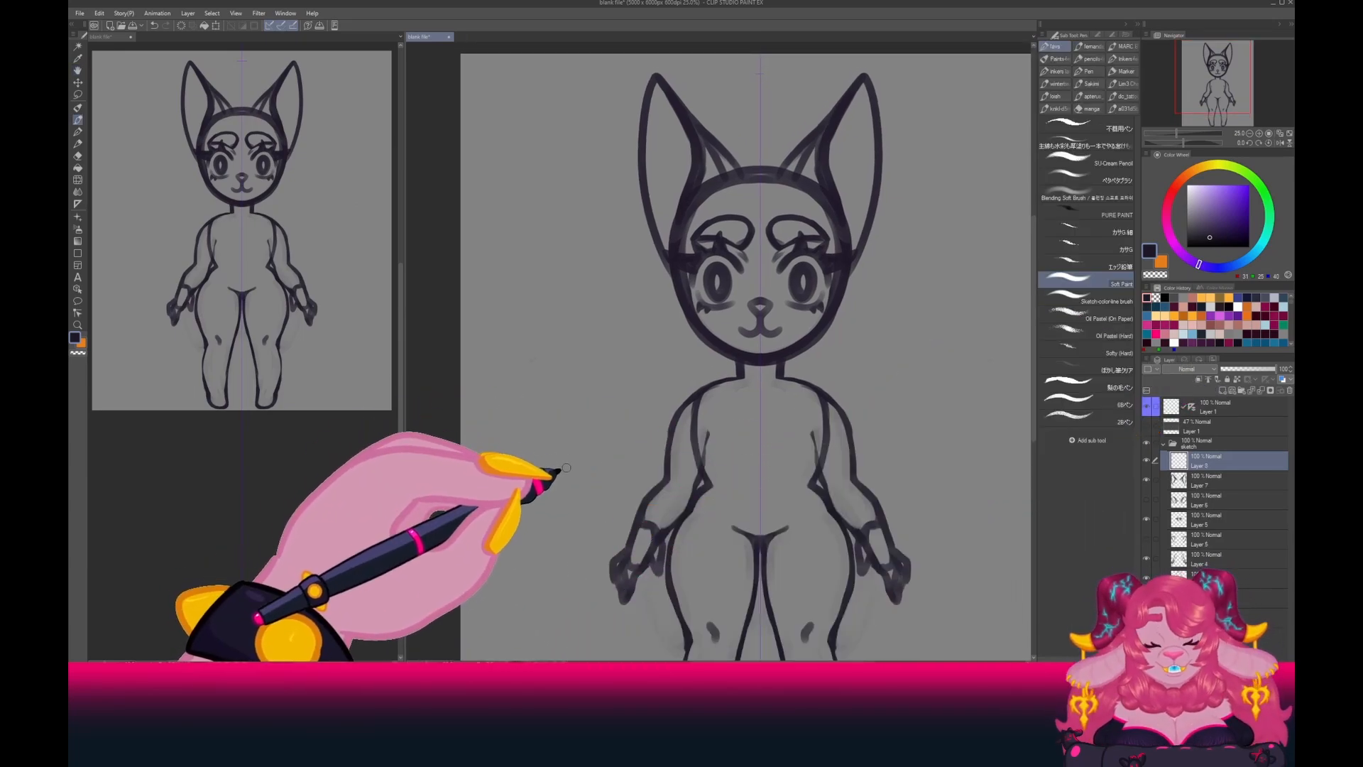
mouse_move(718, 344)
mouse_down()
mouse_move(675, 364)
mouse_move(745, 419)
mouse_move(735, 355)
mouse_move(748, 352)
mouse_move(694, 350)
mouse_move(747, 364)
mouse_move(687, 338)
mouse_move(686, 375)
mouse_move(731, 410)
mouse_move(755, 388)
mouse_move(743, 366)
mouse_move(715, 376)
mouse_move(734, 417)
mouse_up()
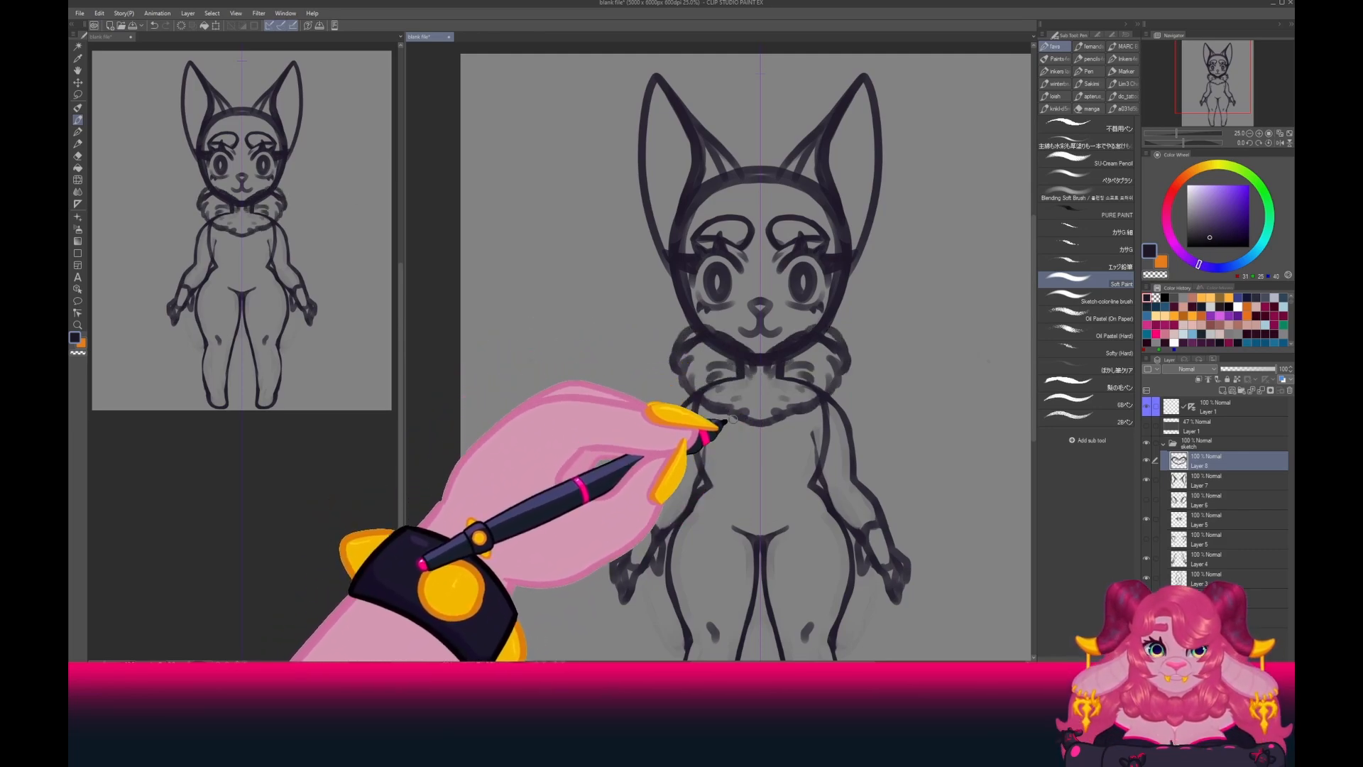
alt+click(595, 392)
mouse_move(737, 371)
mouse_down()
mouse_move(695, 338)
mouse_move(693, 359)
mouse_move(728, 387)
mouse_move(710, 383)
mouse_move(751, 370)
mouse_move(707, 382)
mouse_move(746, 413)
mouse_move(687, 370)
mouse_move(704, 336)
mouse_move(683, 371)
mouse_move(717, 398)
mouse_move(737, 358)
mouse_move(706, 343)
mouse_up()
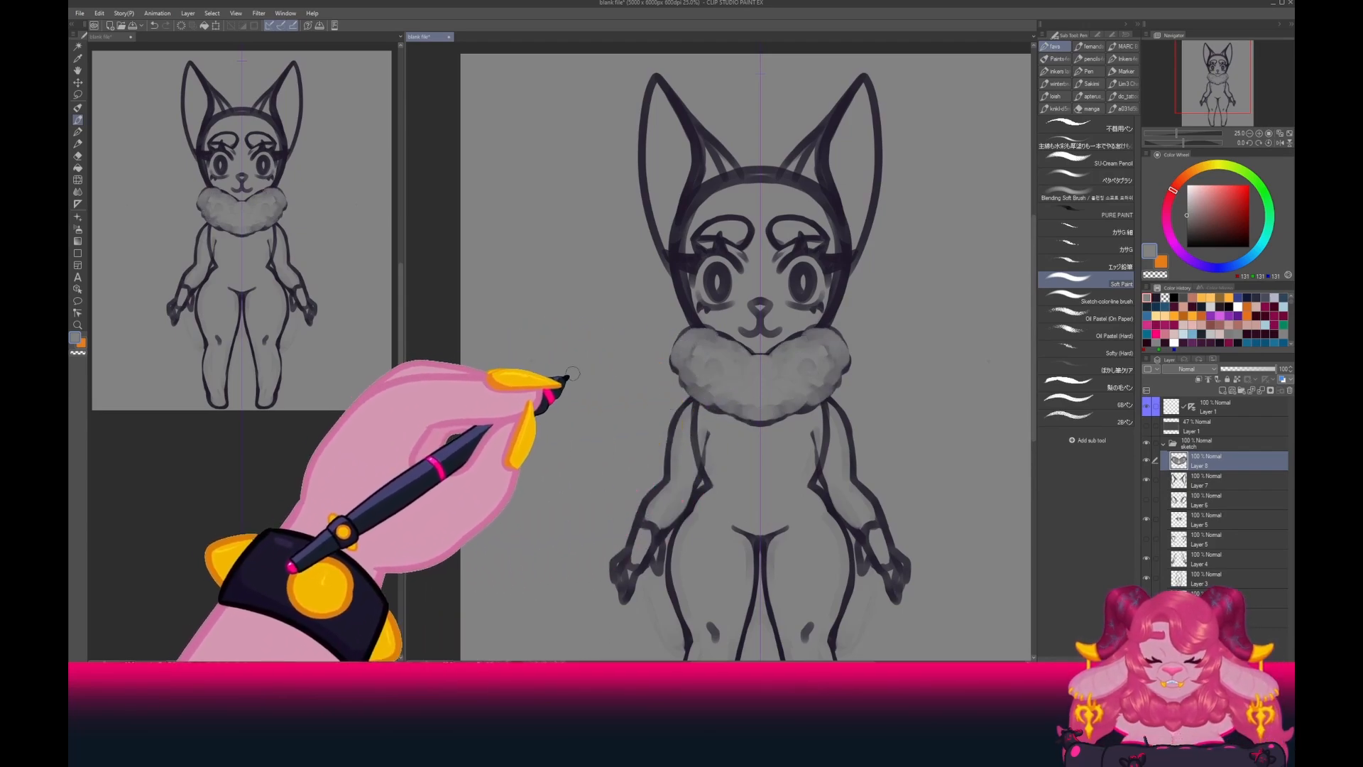
Add dark piercings to the pointed ears: edge cuffs, small studs and a larger oval ring inside each ear.
click(1156, 297)
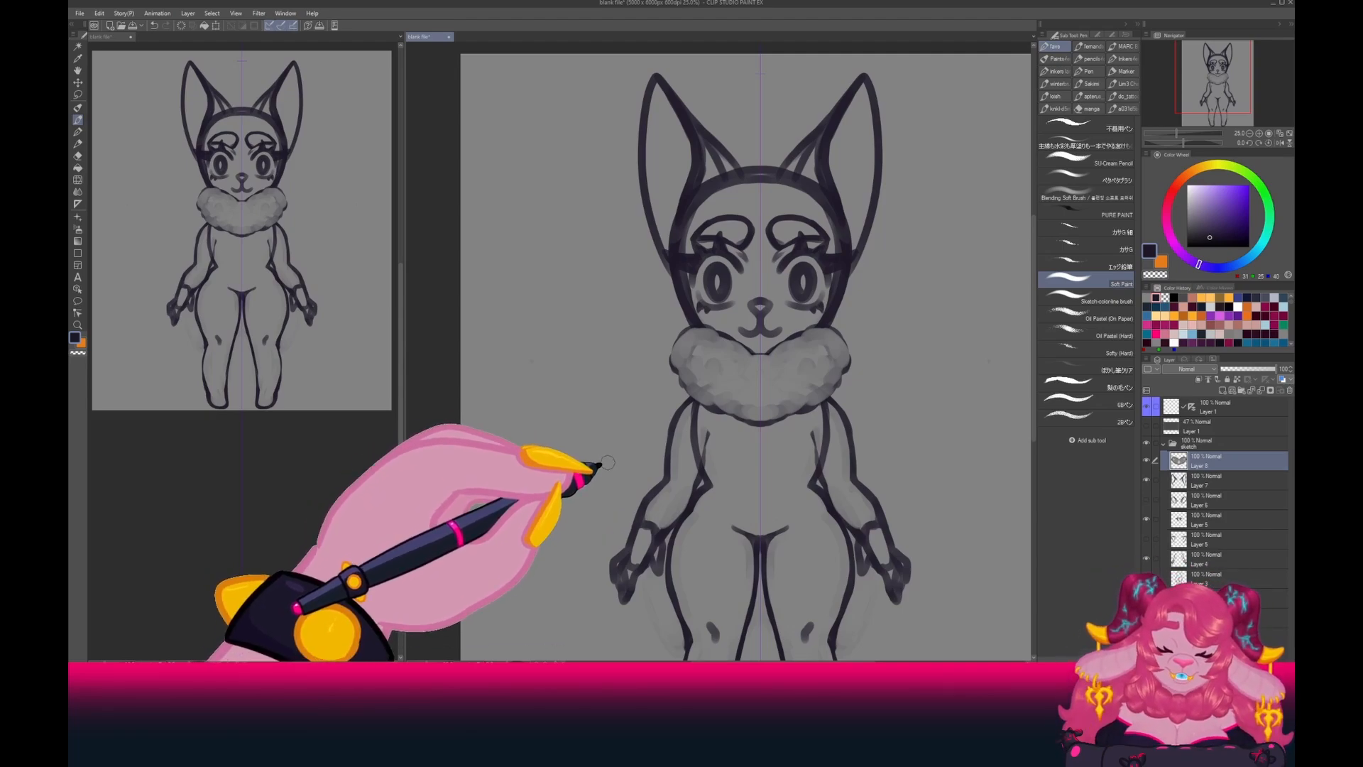
mouse_move(653, 142)
mouse_down()
mouse_move(629, 126)
mouse_move(652, 127)
mouse_move(629, 157)
mouse_move(651, 150)
mouse_move(656, 192)
mouse_up()
key(ctrl+z)
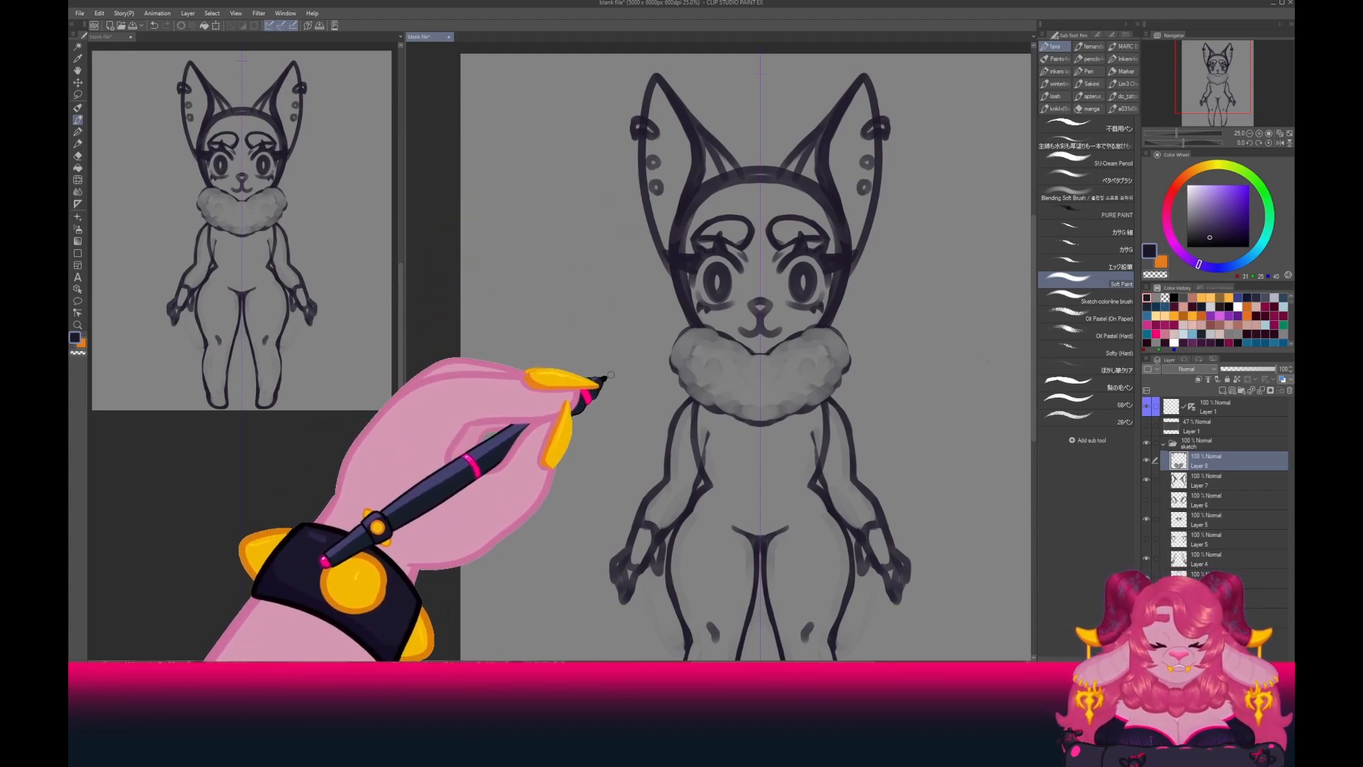
mouse_move(675, 130)
mouse_down()
mouse_move(686, 146)
mouse_move(667, 131)
mouse_move(662, 149)
mouse_move(662, 135)
mouse_up()
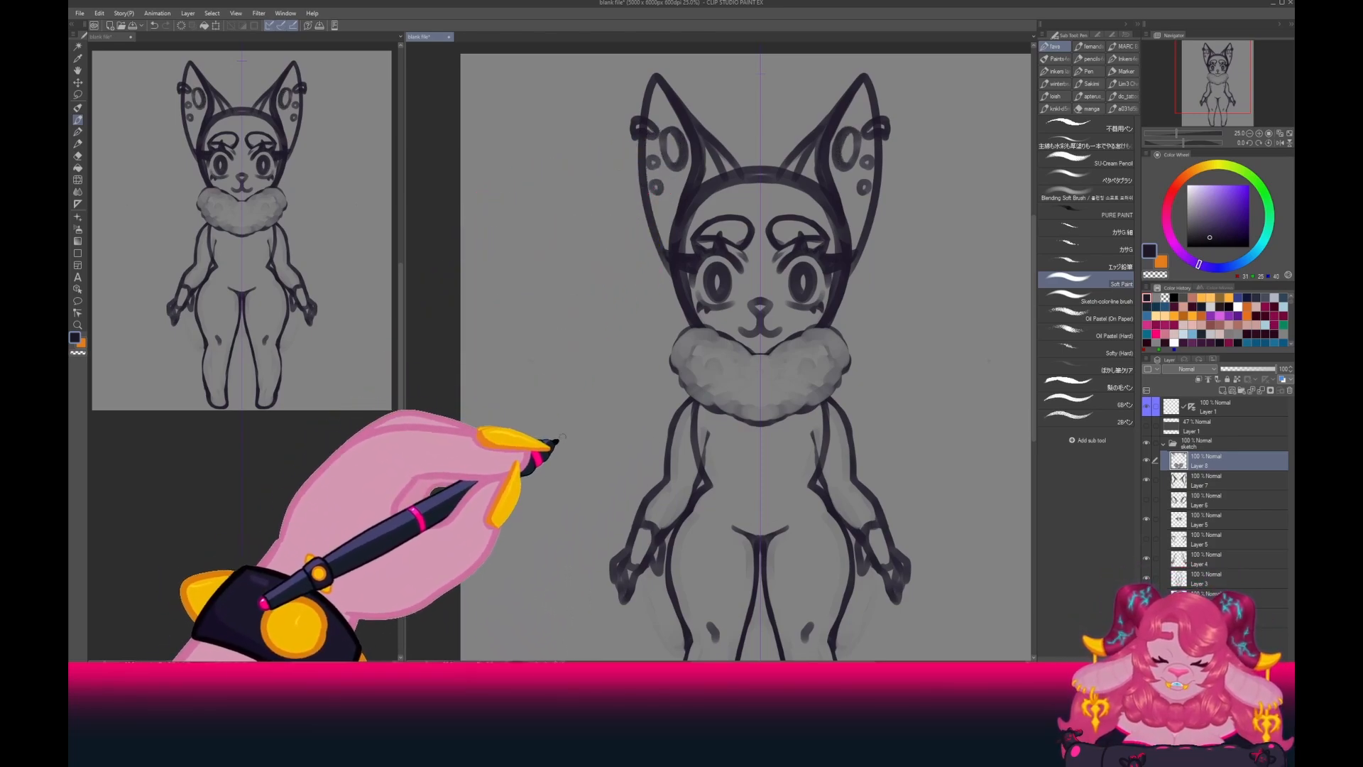
Lasso the fur collar, cut and paste it onto its own layer, hide it, and select the piercings layer.
key(space)
mouse_move(547, 448)
mouse_down()
mouse_move(578, 390)
mouse_move(542, 420)
mouse_move(616, 371)
mouse_move(609, 417)
mouse_up()
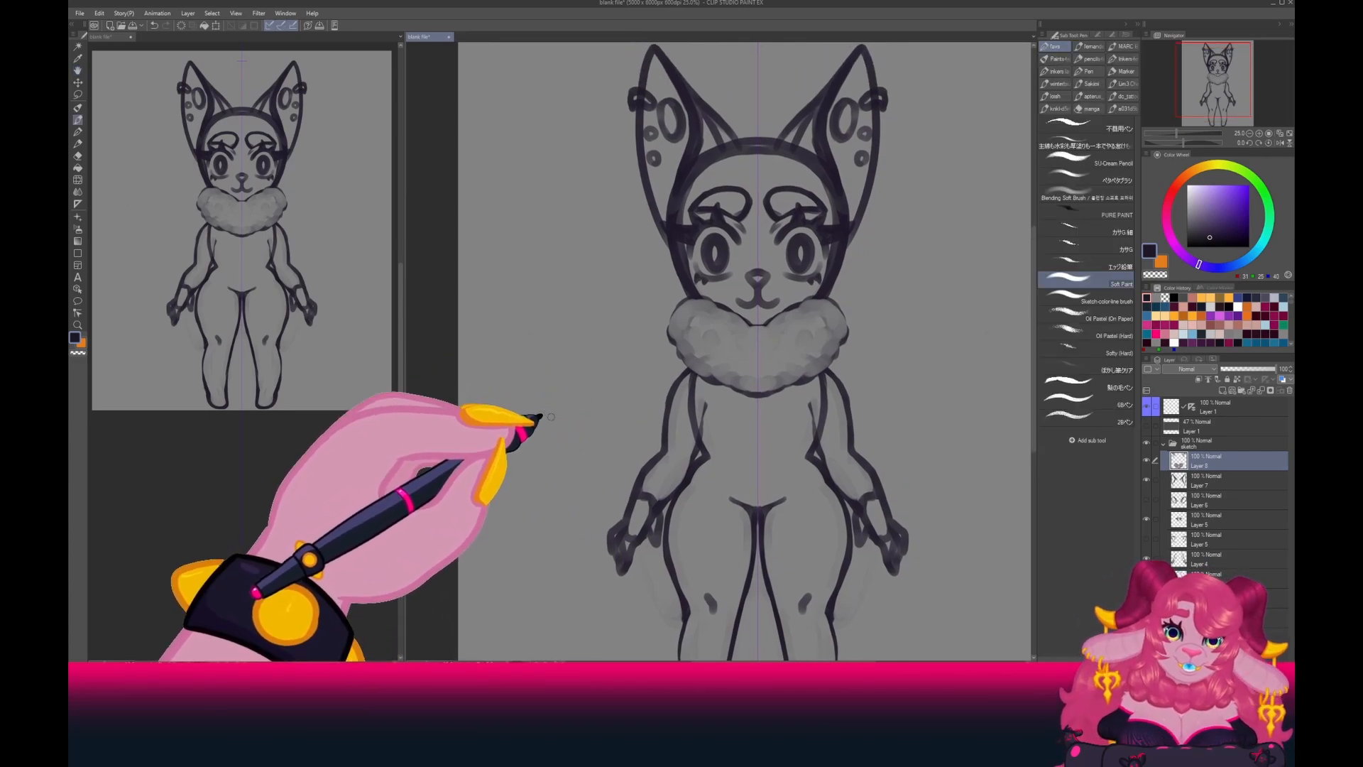
click(79, 94)
mouse_move(806, 425)
mouse_down()
mouse_move(674, 390)
mouse_move(755, 272)
mouse_up()
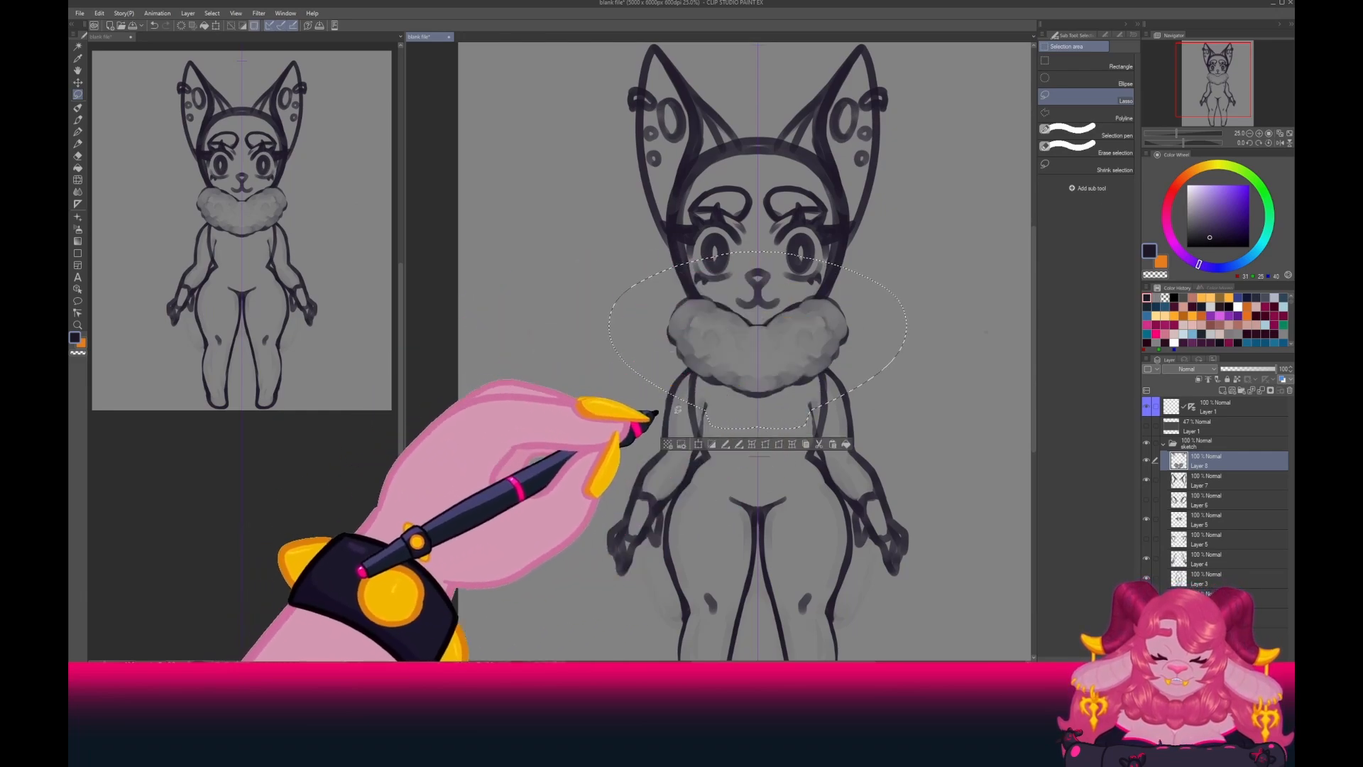
click(817, 445)
click(1146, 461)
click(1196, 480)
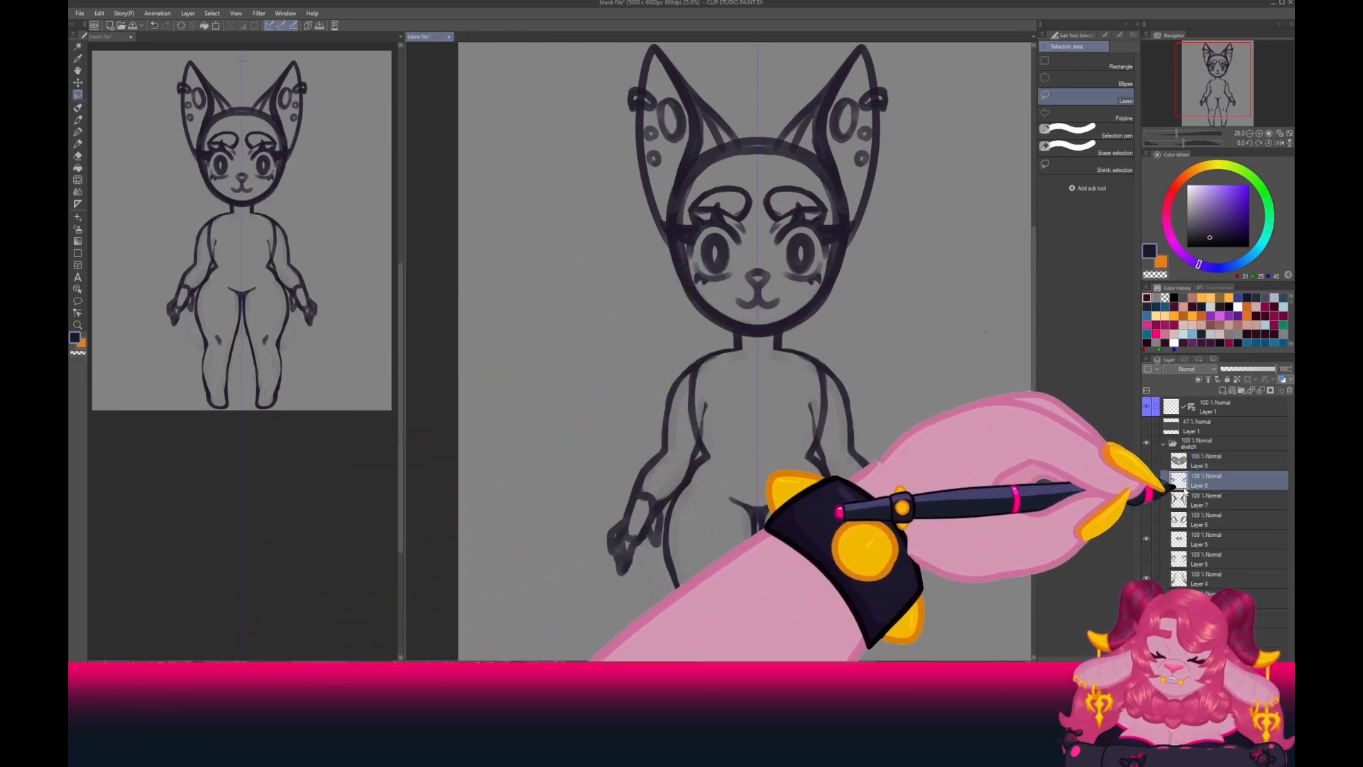
Draw a grey-filled neck collar with a central ring, round studs and side spikes on the piercings layer.
key(p)
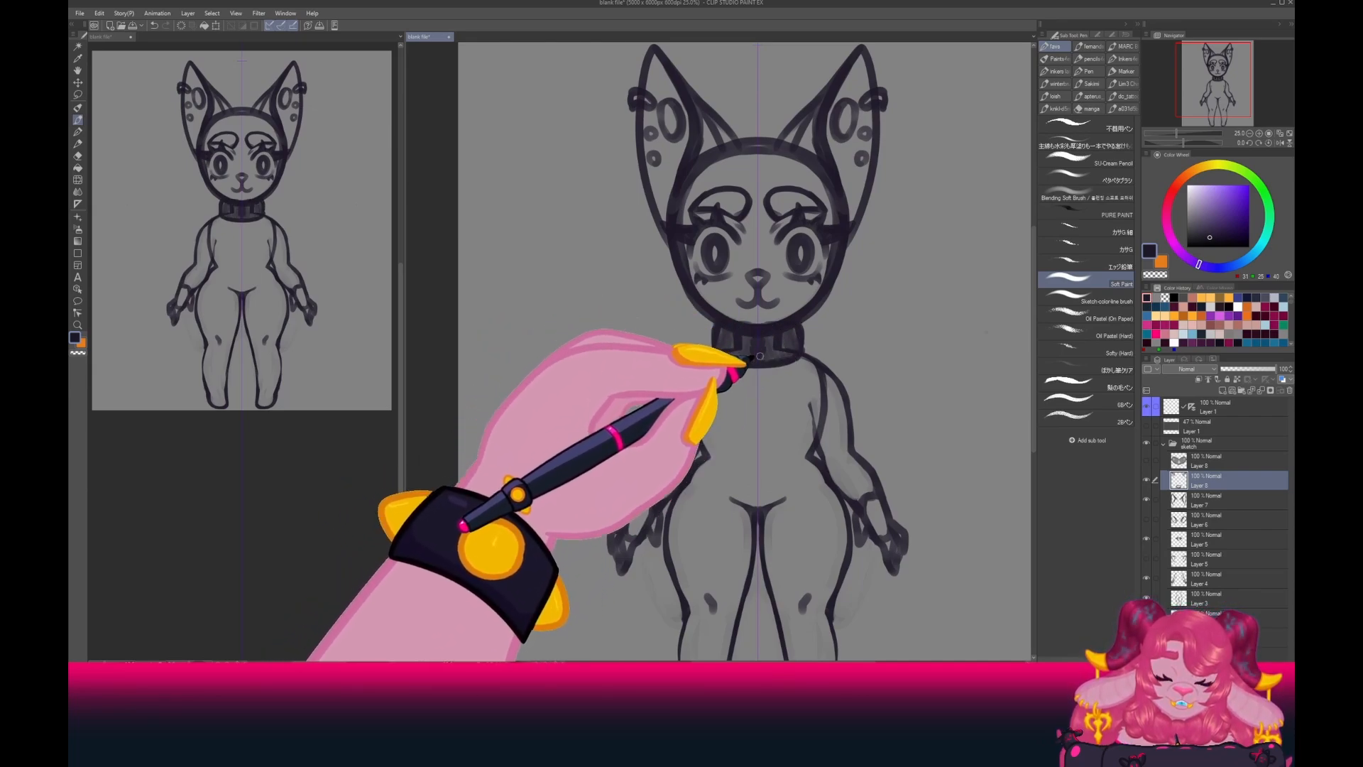
alt+click(647, 340)
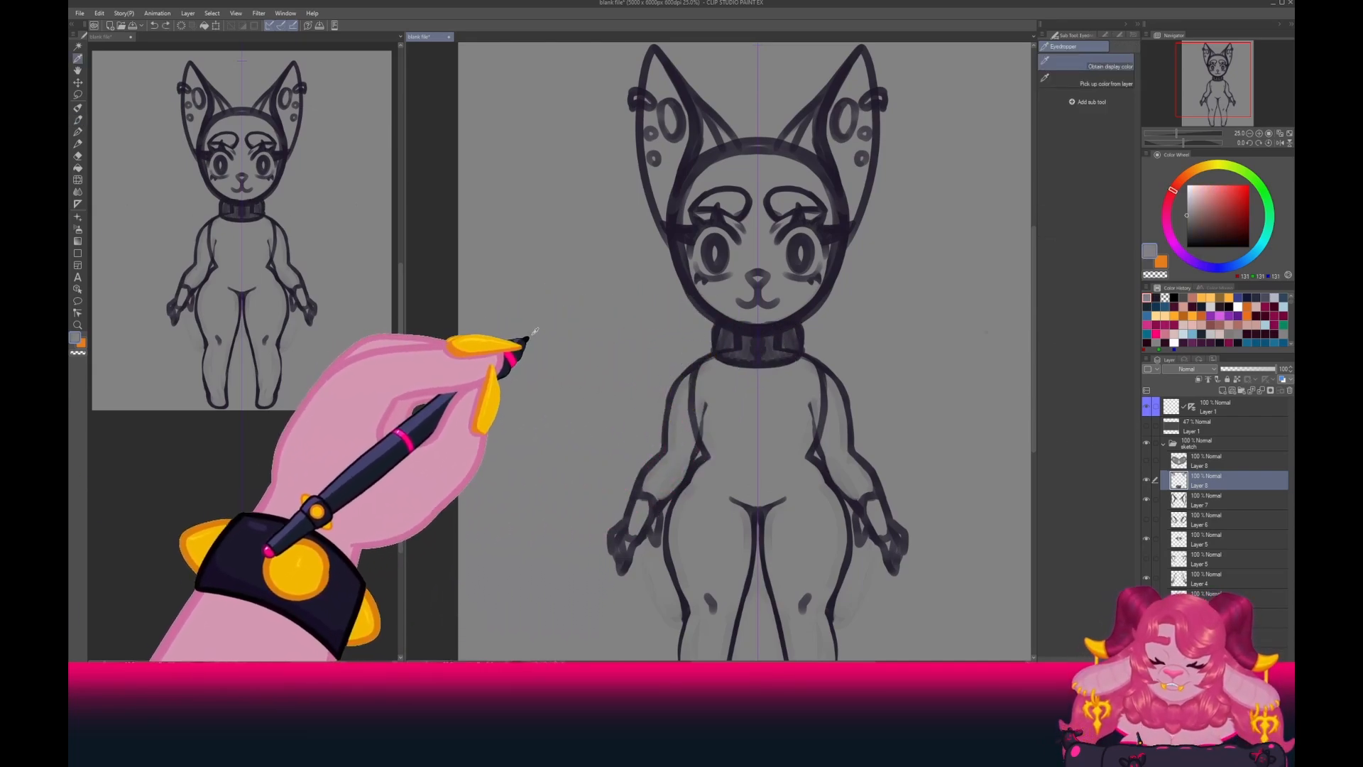
click(78, 120)
drag(730, 331, 786, 331)
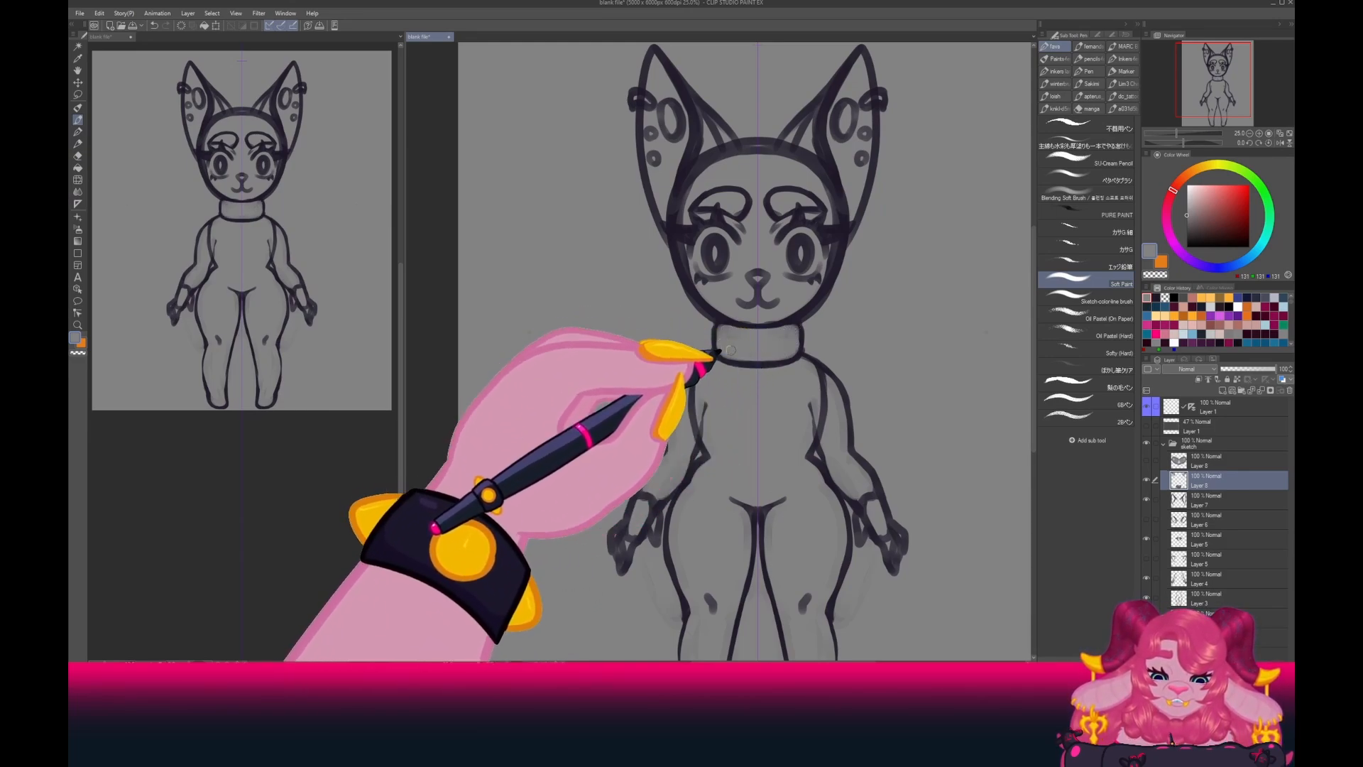
alt+click(748, 357)
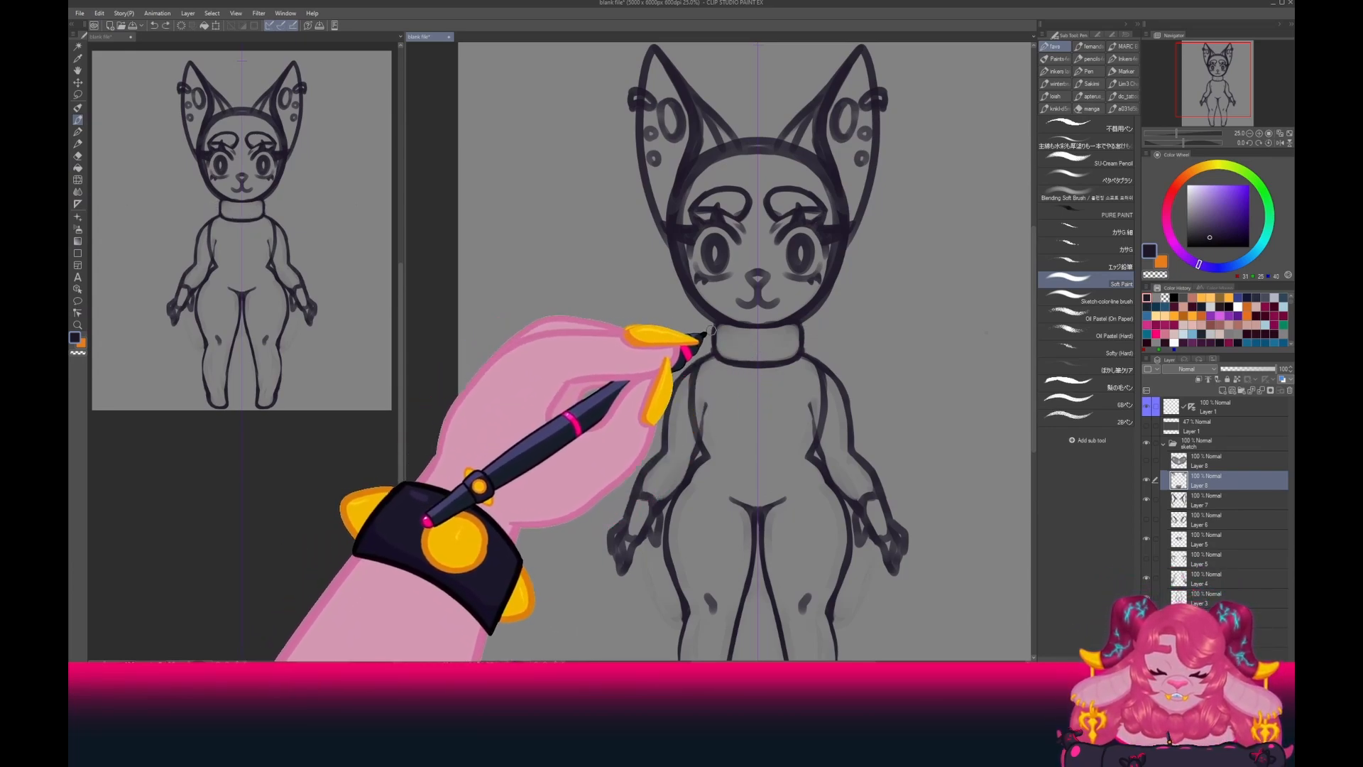
drag(757, 334, 757, 355)
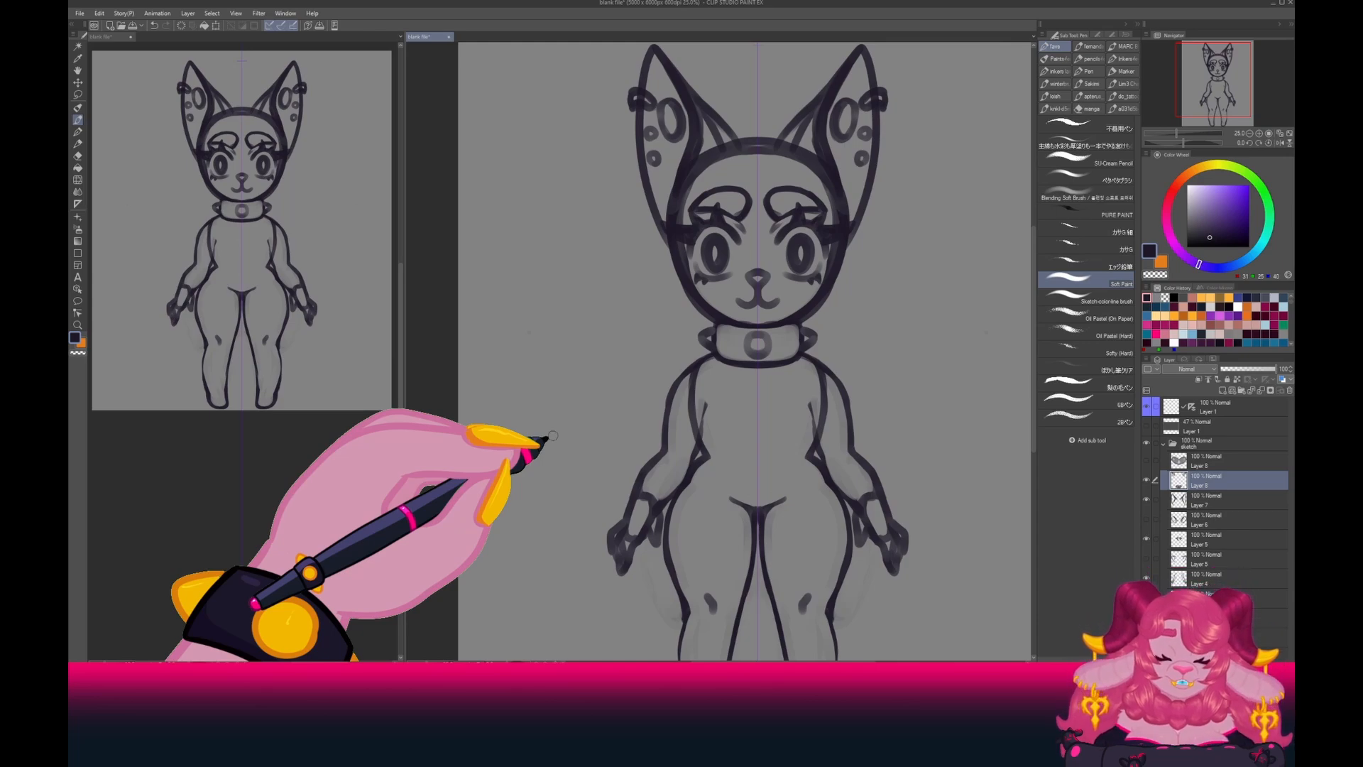
drag(727, 337, 734, 348)
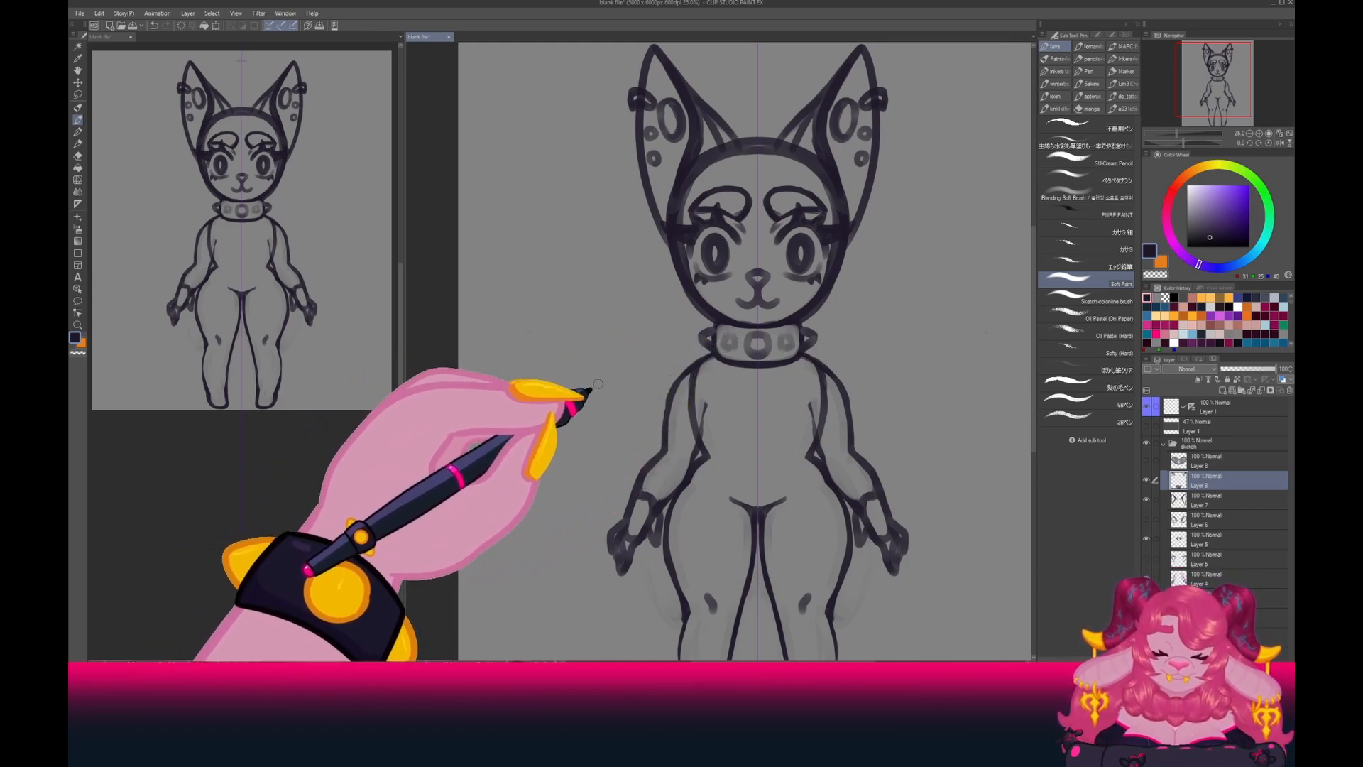
Repaint both eyes on the face layer with large dark irises and grey highlights.
key(space)
mouse_move(591, 371)
mouse_down()
mouse_move(597, 407)
mouse_move(576, 416)
mouse_up()
click(1200, 540)
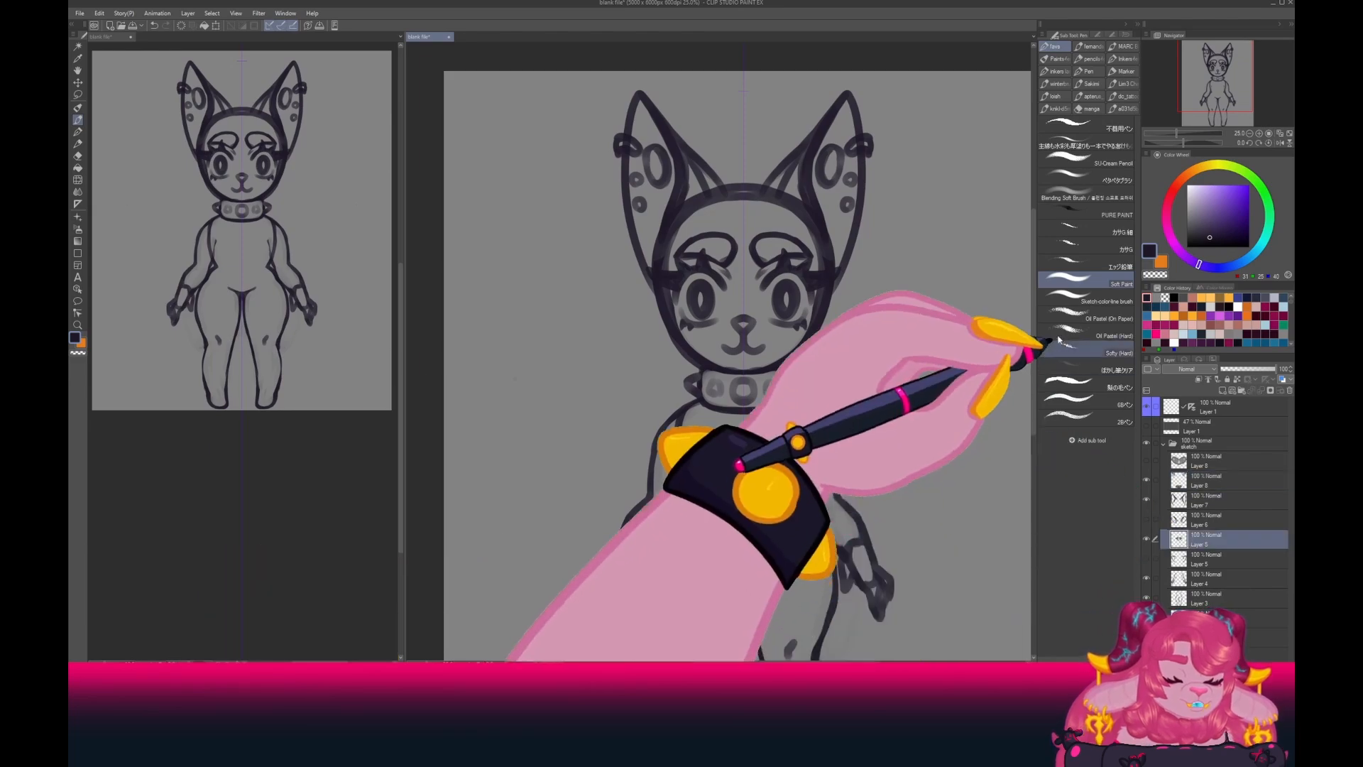
click(1156, 299)
drag(701, 290, 702, 309)
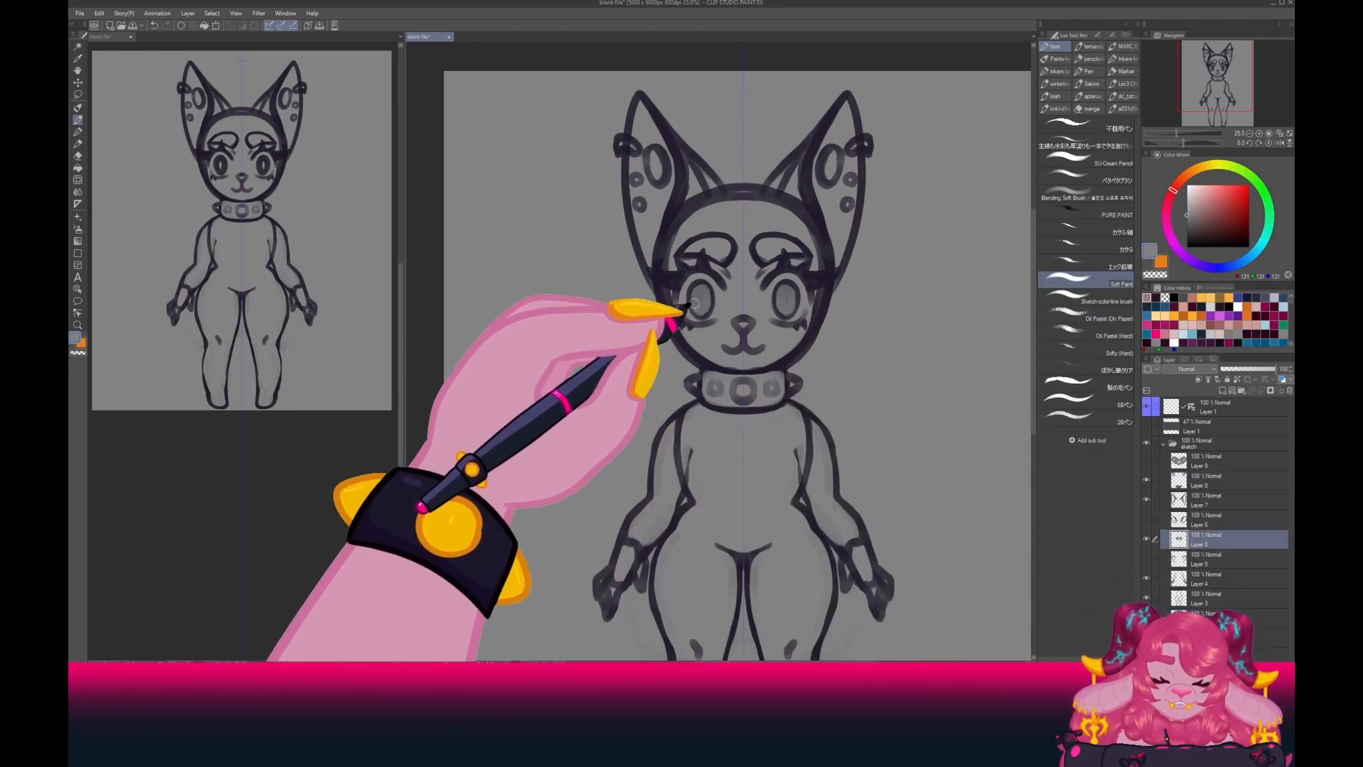
click(1147, 298)
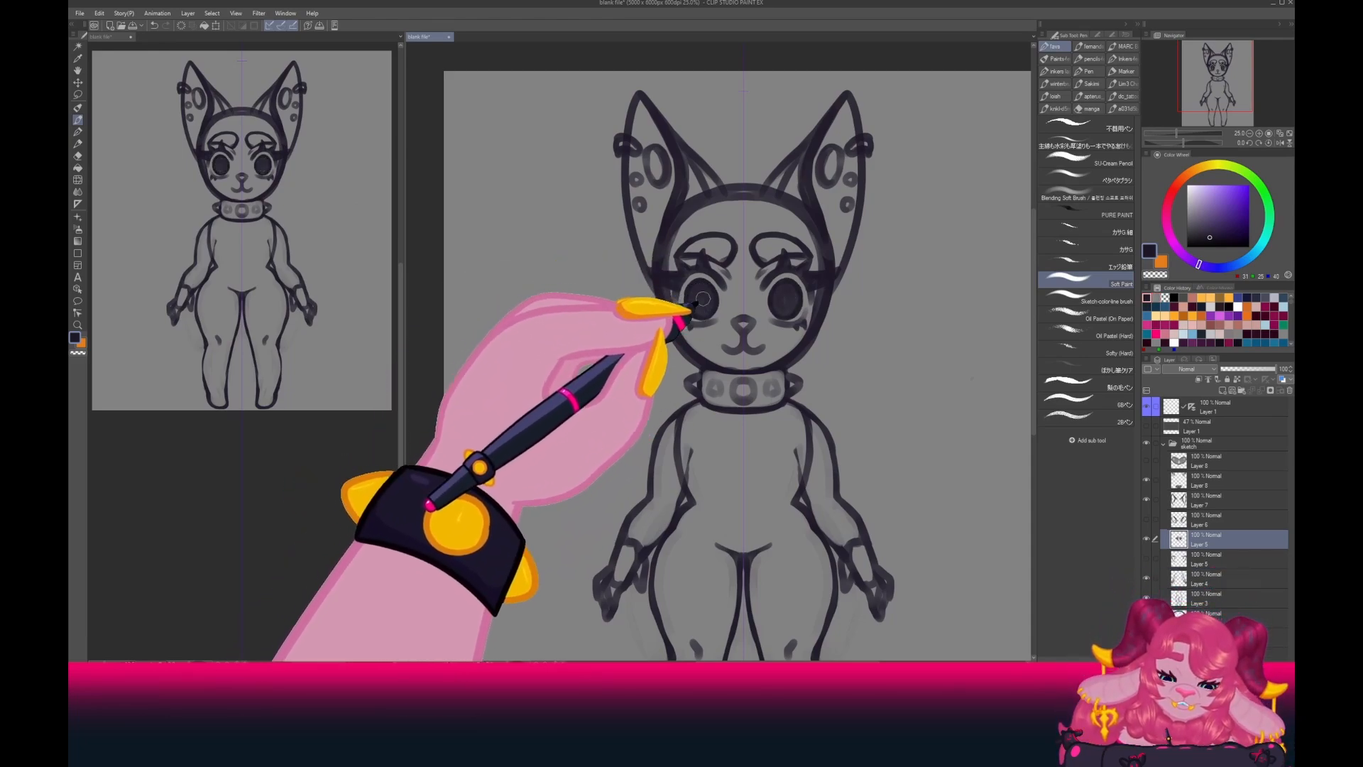
alt+click(690, 299)
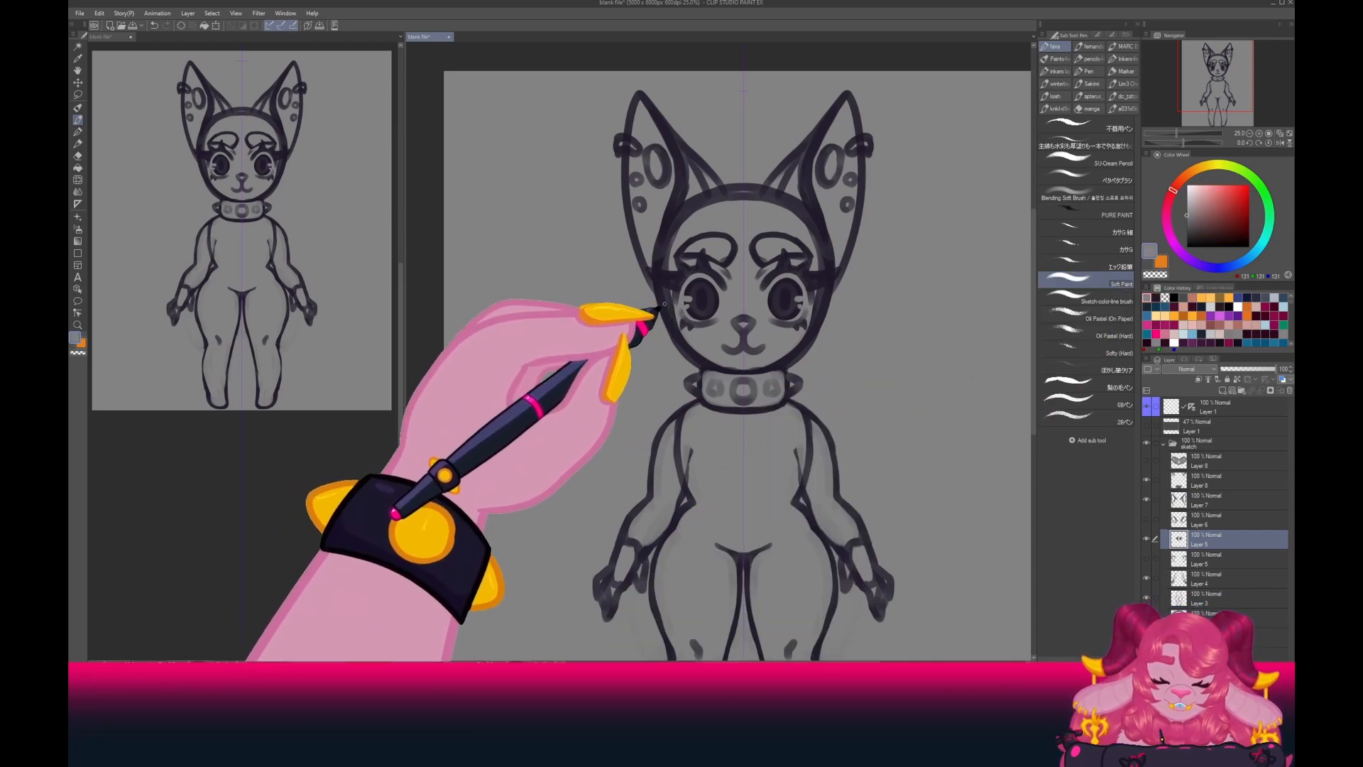
Add a new layer at the top of the sketch folder and draw a dark curved line across the torso at the waist.
drag(584, 412, 589, 382)
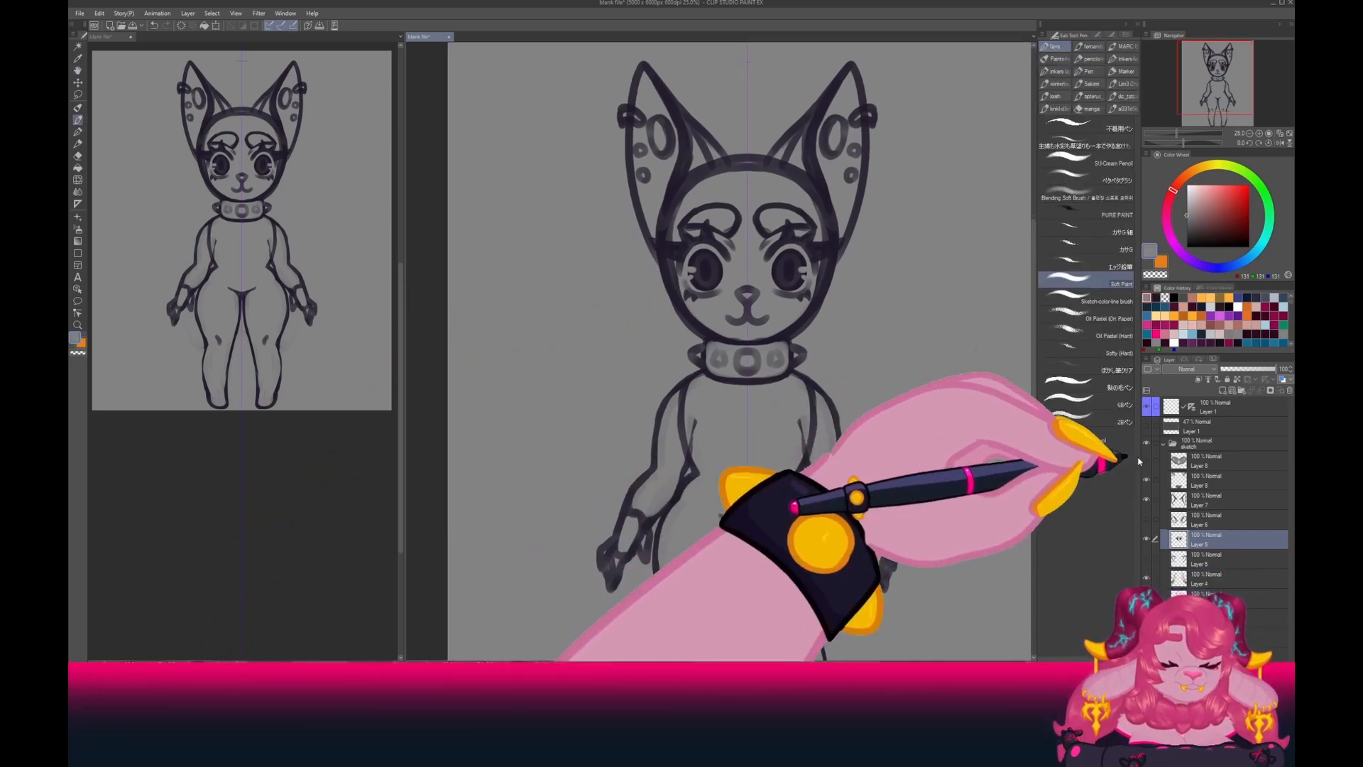
click(1151, 298)
drag(578, 316, 600, 340)
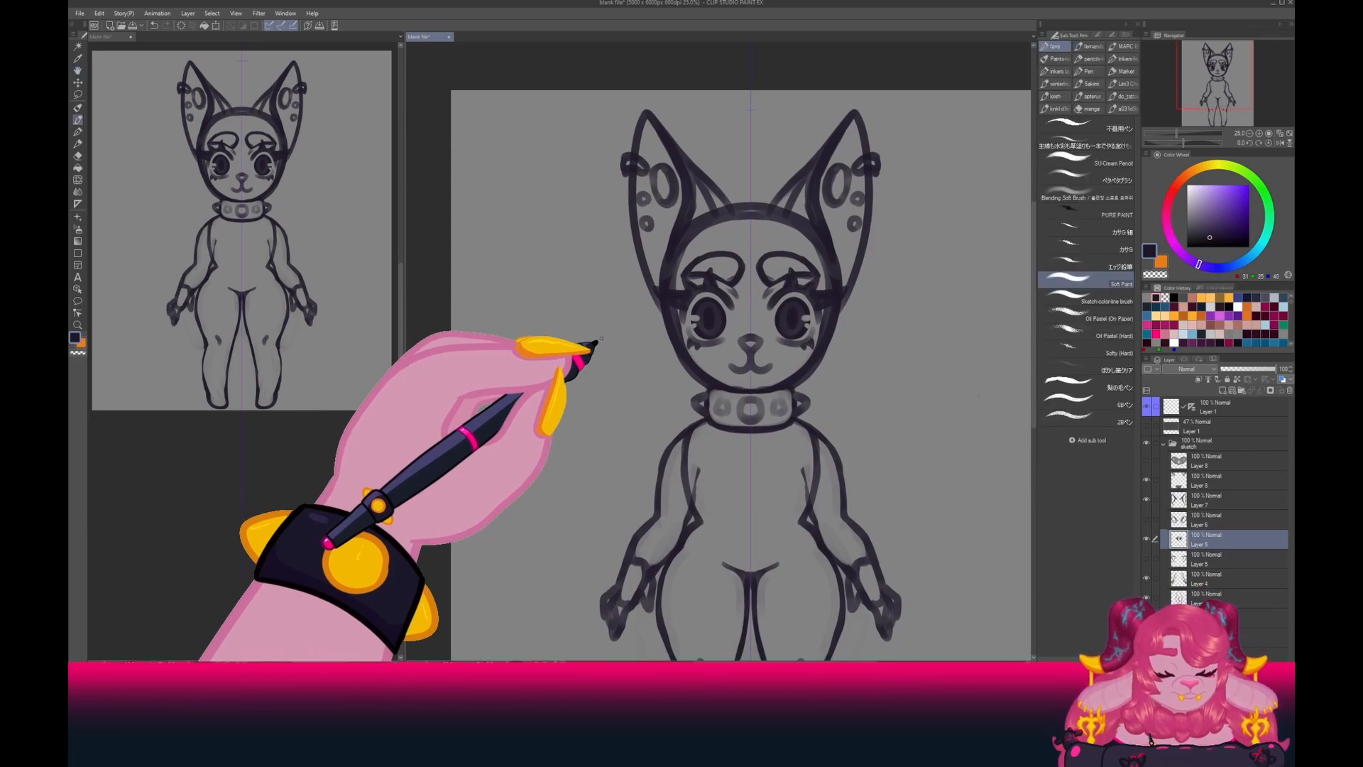
drag(570, 524, 579, 304)
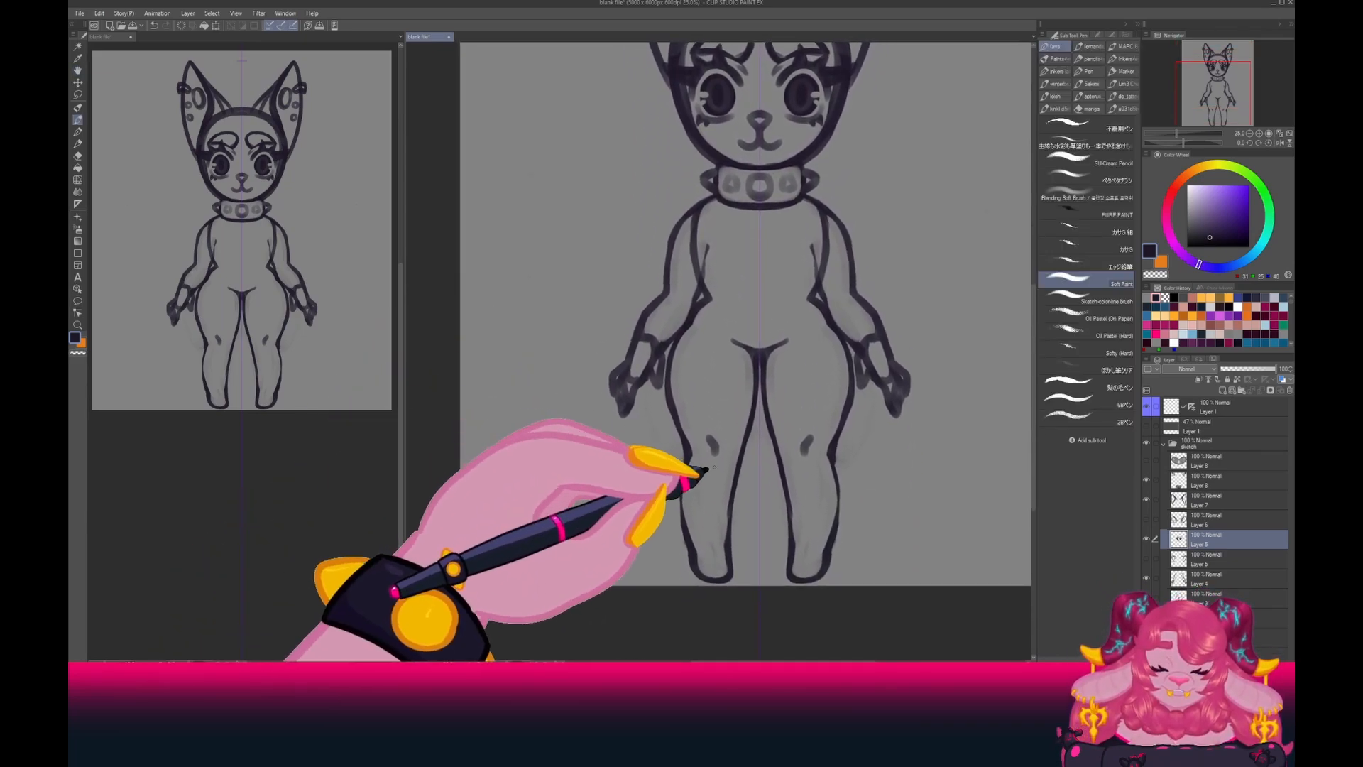
click(1207, 461)
click(1223, 391)
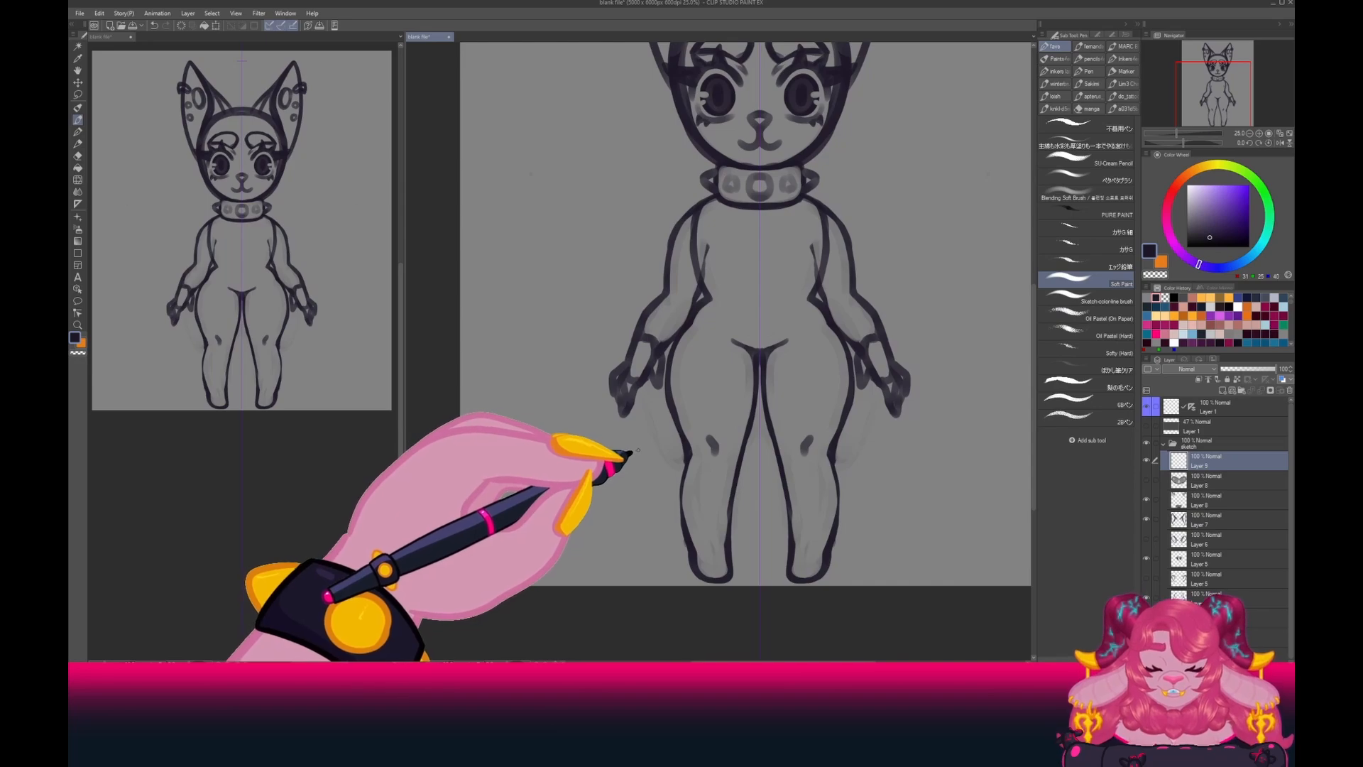
mouse_move(602, 446)
mouse_down()
mouse_move(505, 449)
mouse_move(579, 253)
mouse_up()
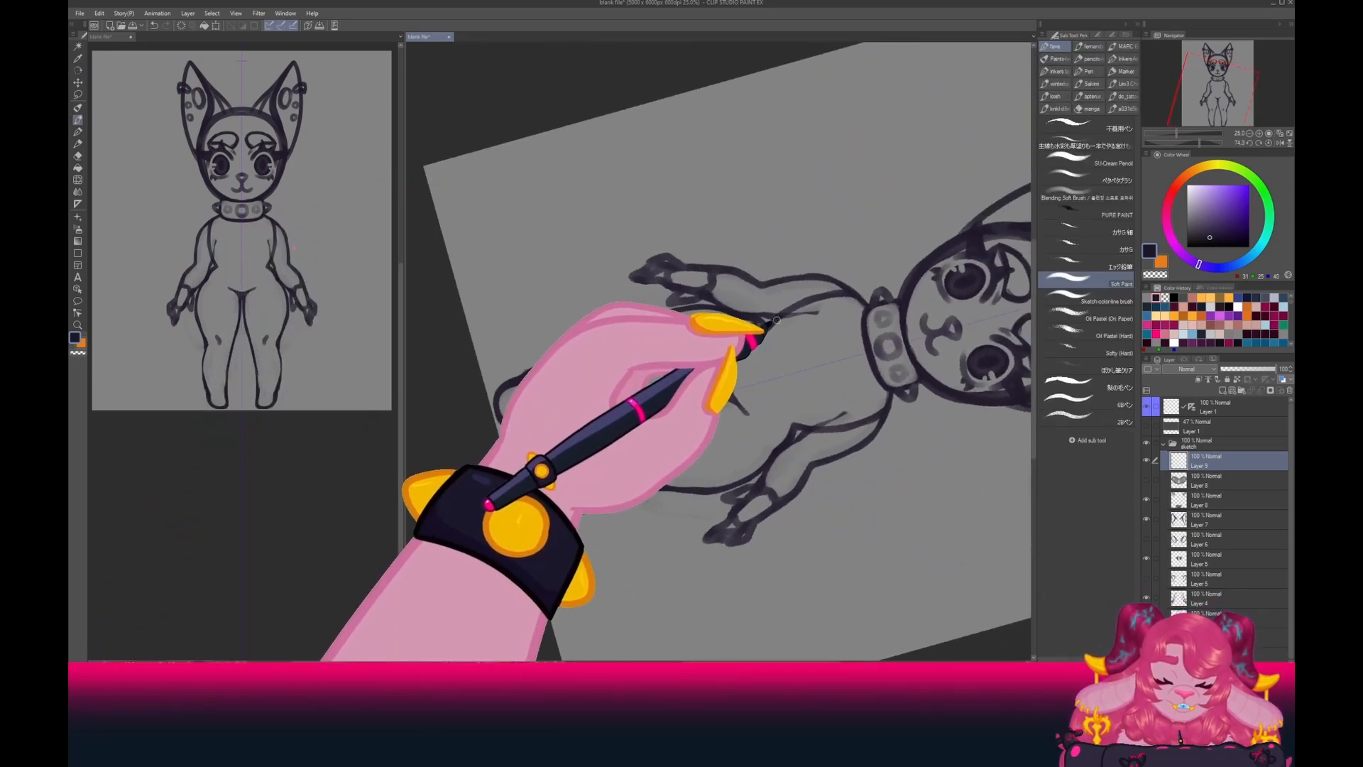
drag(777, 321, 792, 380)
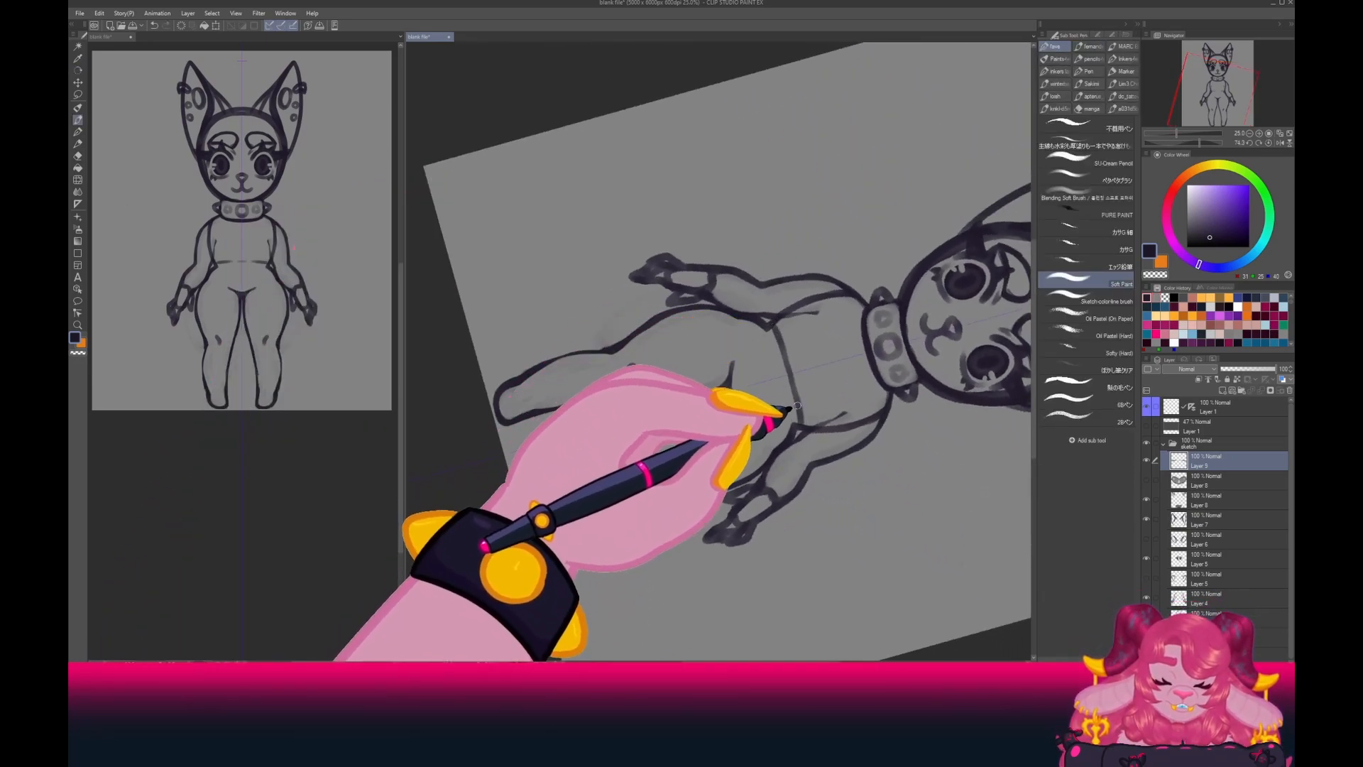
drag(476, 371, 707, 559)
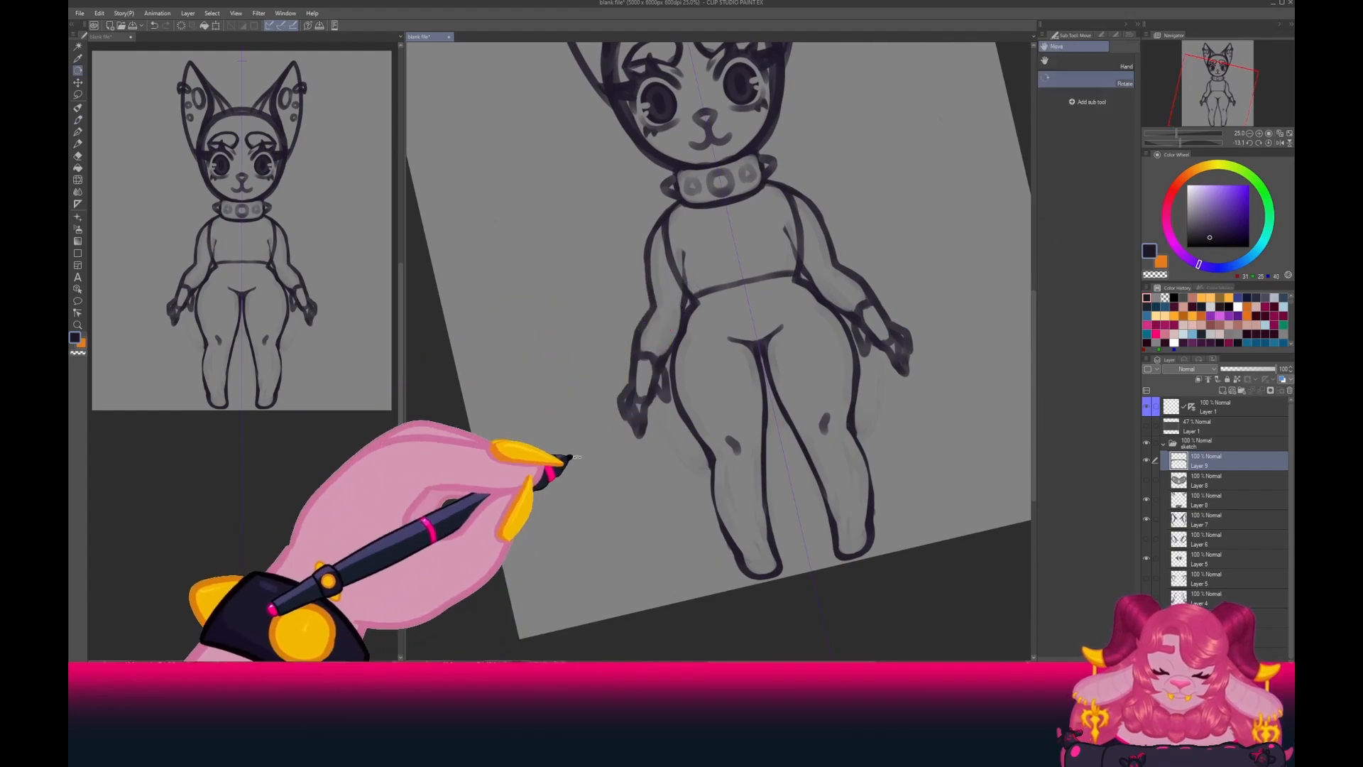
Draw curved stocking tops across both thighs and fill the legs below them with dark shading.
drag(570, 454, 844, 454)
mouse_move(658, 287)
mouse_down()
mouse_move(624, 313)
mouse_move(662, 292)
mouse_up()
alt+click(617, 319)
alt+click(888, 317)
mouse_move(618, 525)
mouse_down()
mouse_move(560, 162)
mouse_move(570, 151)
mouse_up()
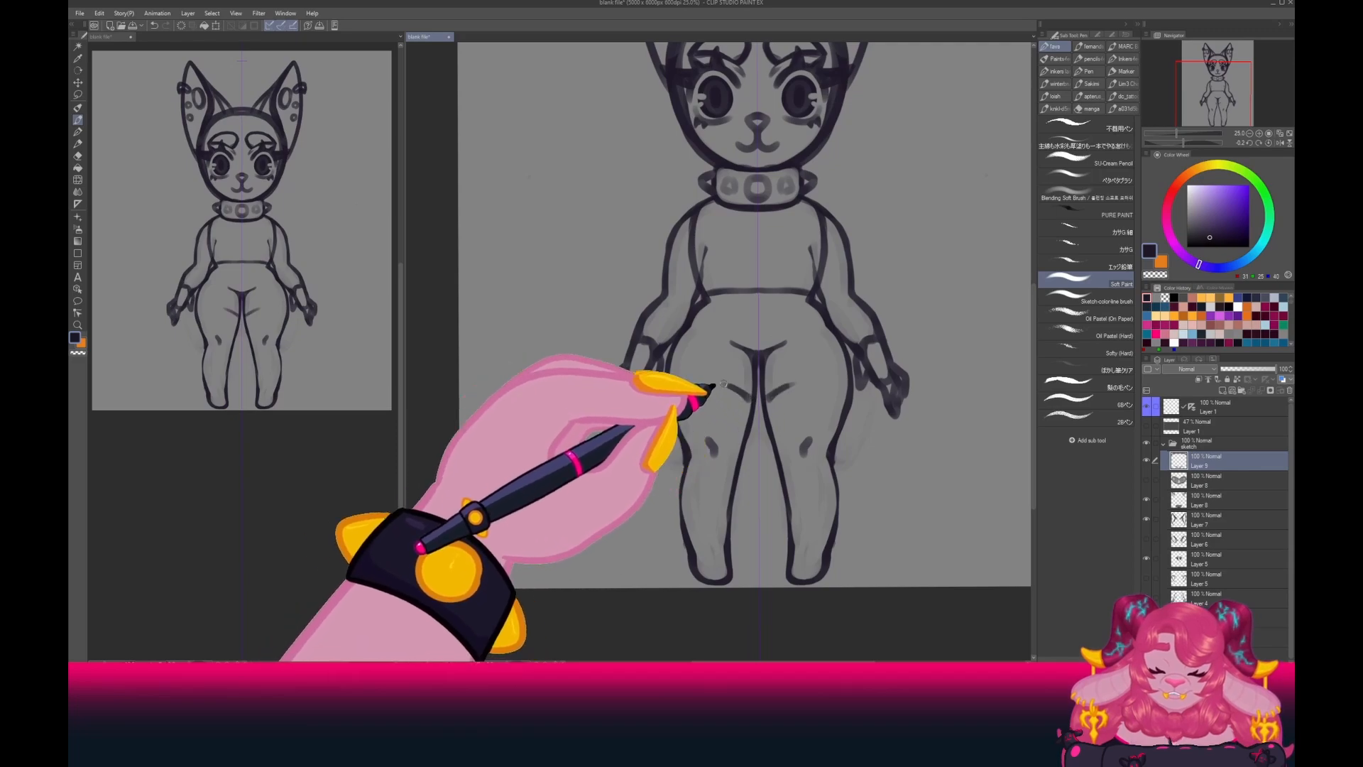
mouse_move(723, 384)
mouse_down()
mouse_move(669, 378)
mouse_move(752, 408)
mouse_up()
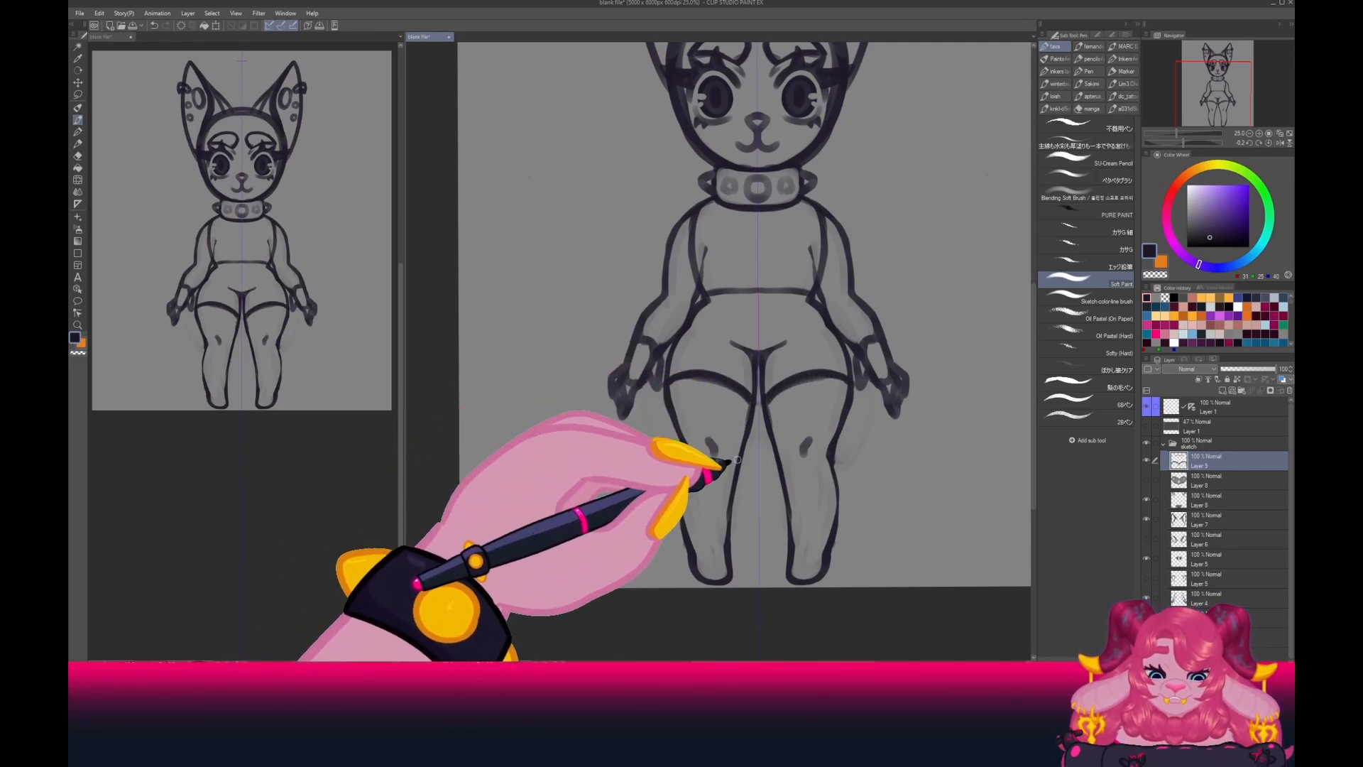
mouse_move(695, 449)
mouse_down()
mouse_move(693, 536)
mouse_move(710, 418)
mouse_move(675, 512)
mouse_move(685, 542)
mouse_move(639, 414)
mouse_up()
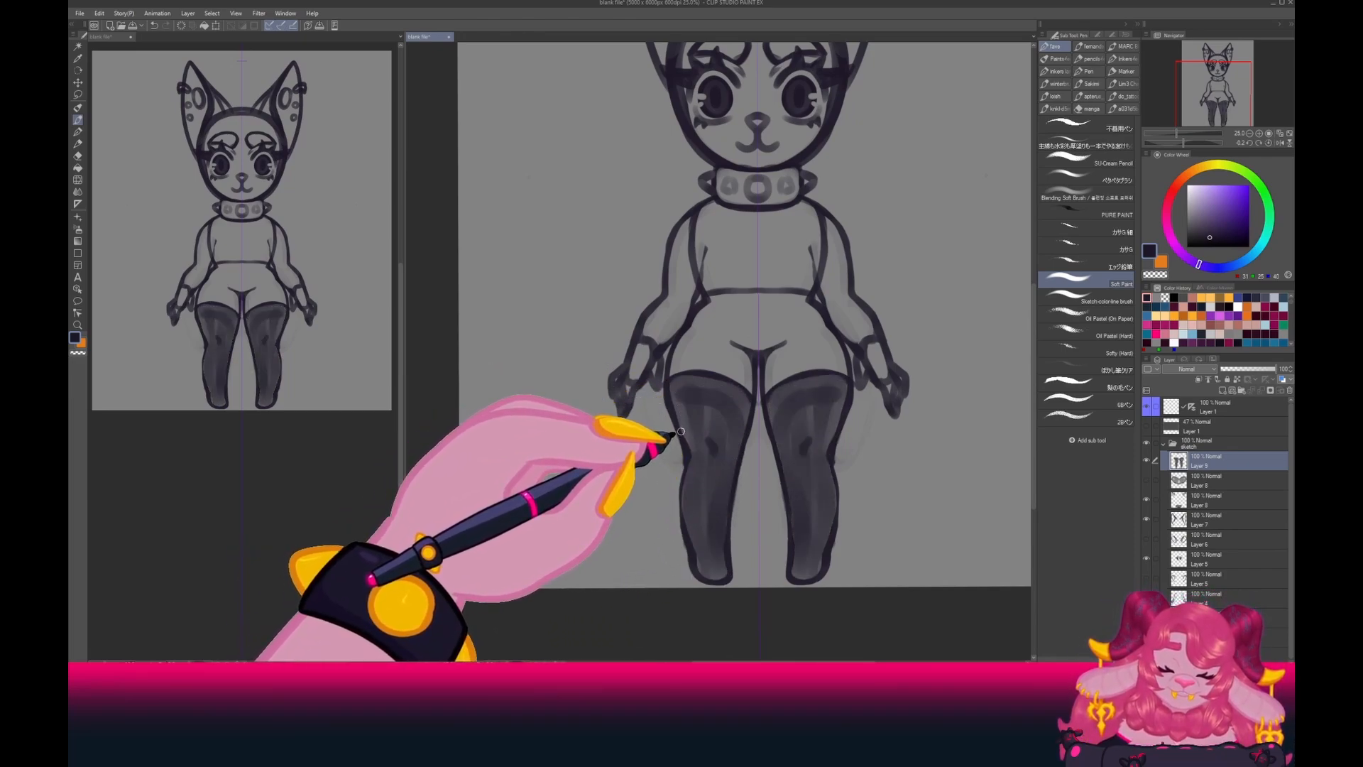
Add a new layer above the stockings and draw mirrored chest curves with a dipped line beneath the bust.
drag(553, 274, 556, 343)
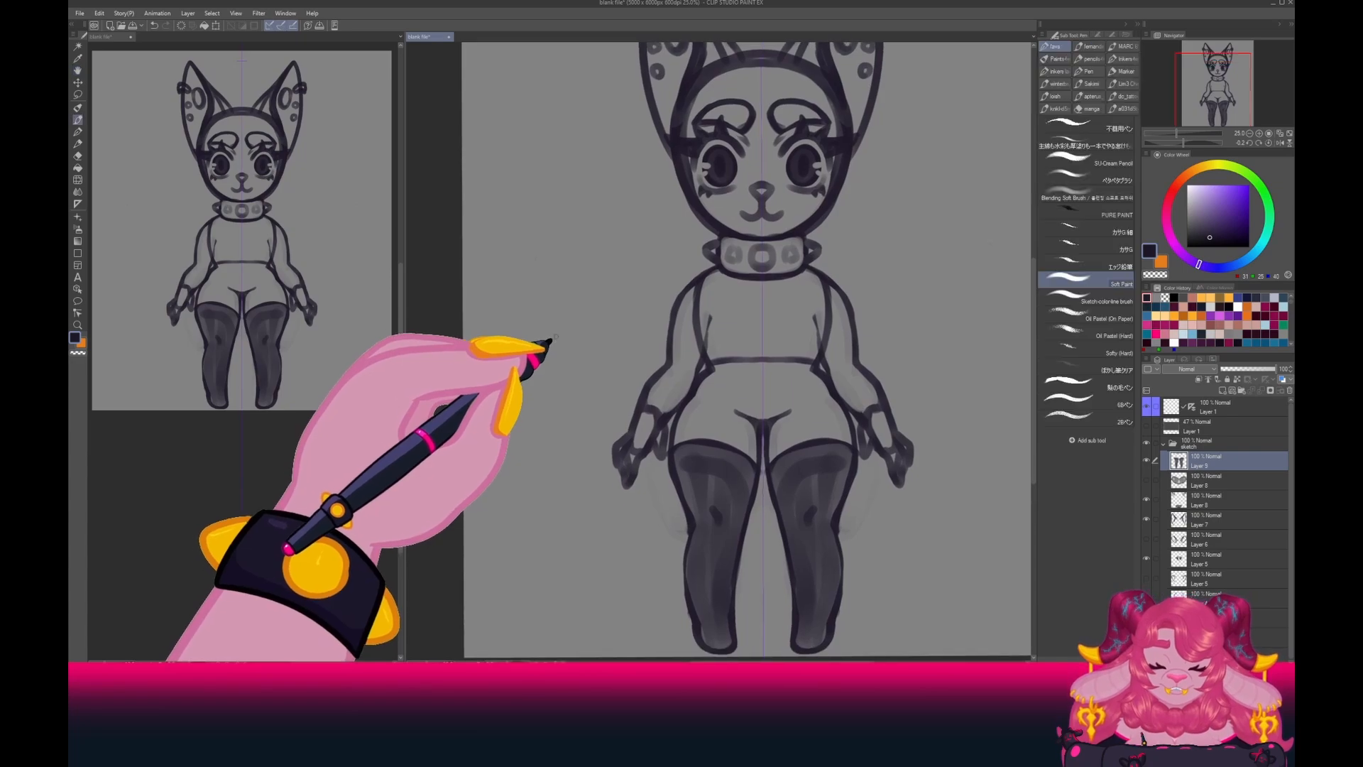
click(1223, 390)
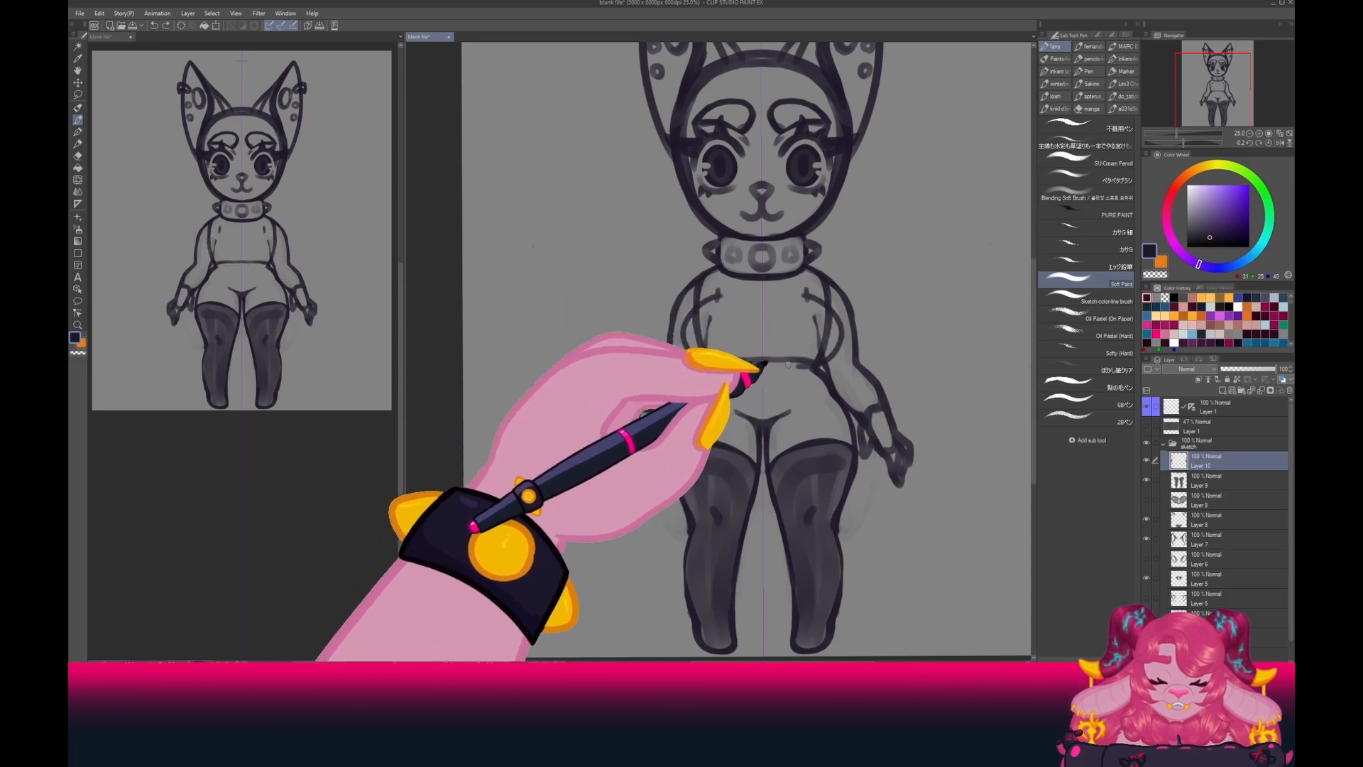
key(r)
drag(585, 401, 497, 176)
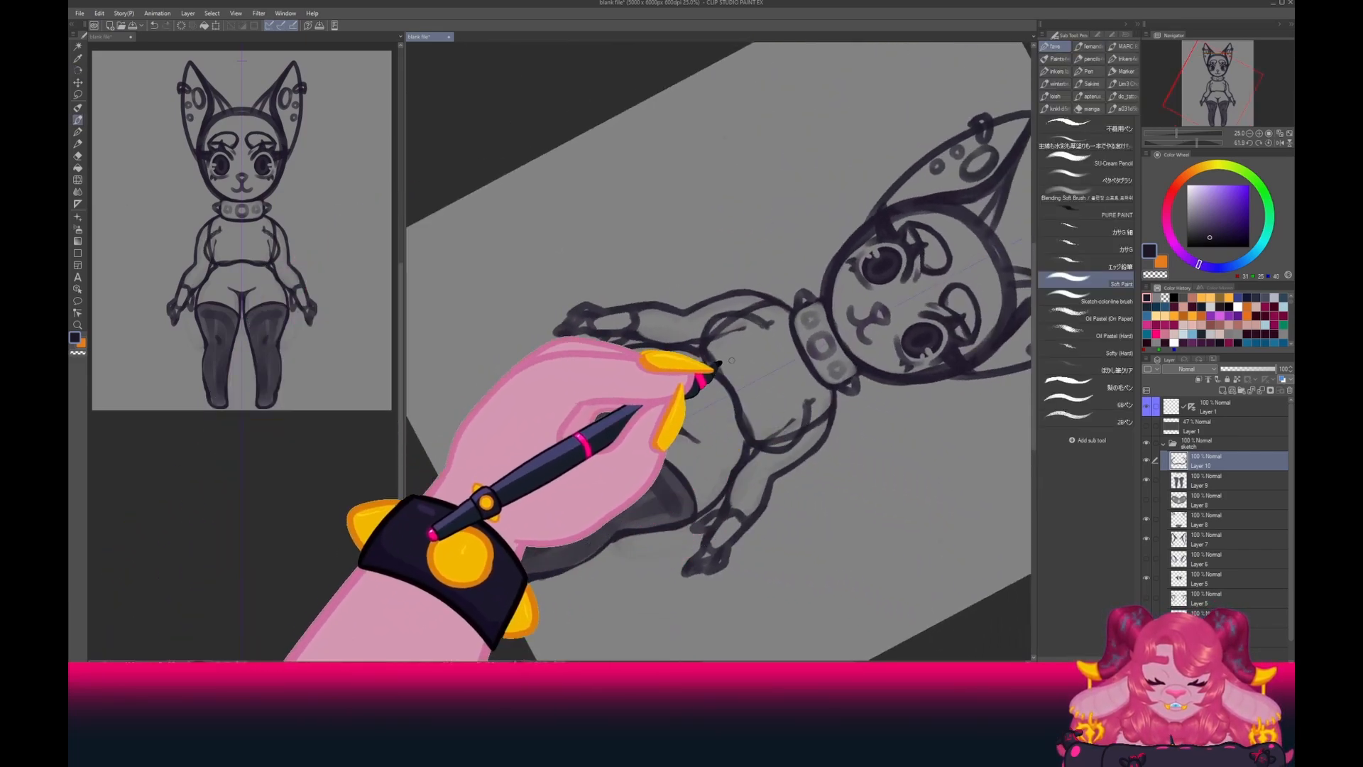
key(r)
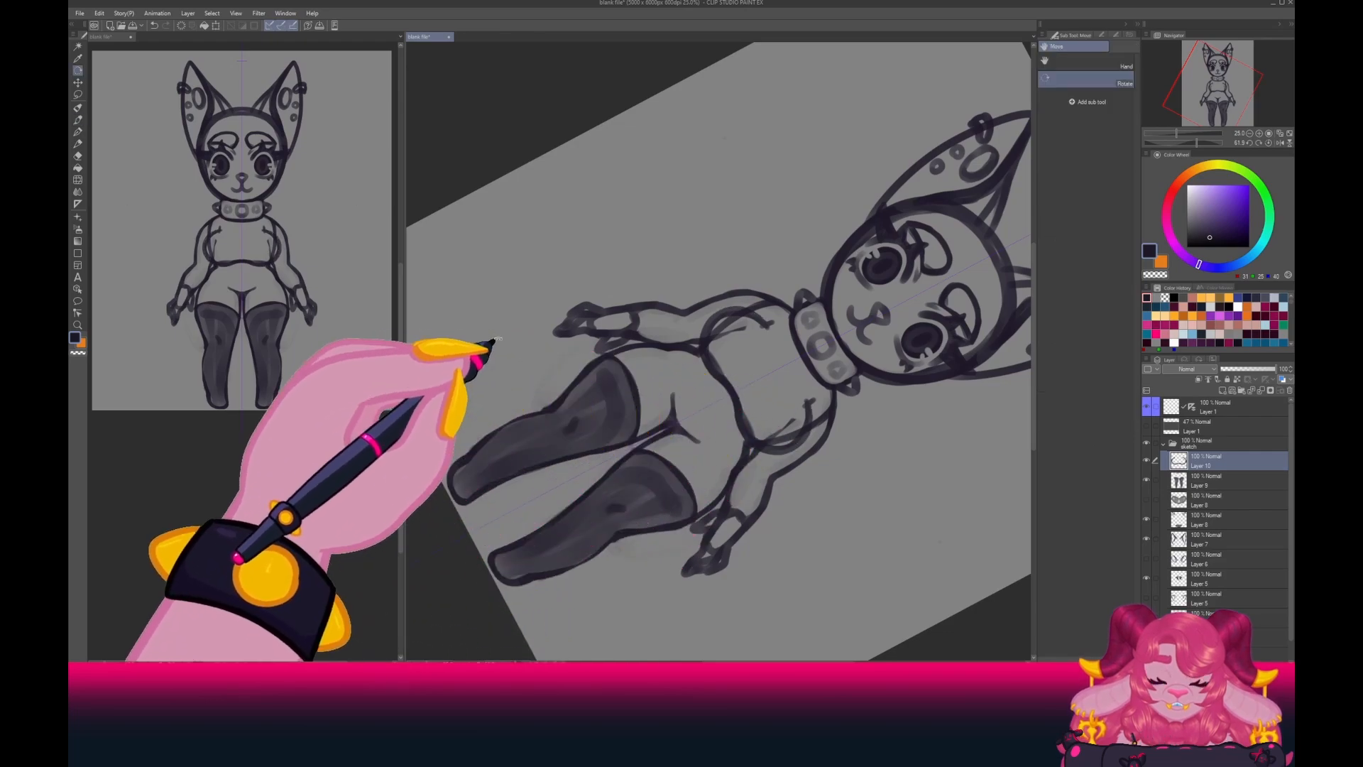
drag(493, 342, 593, 463)
key(space)
mouse_move(555, 346)
mouse_down()
mouse_move(557, 404)
mouse_move(587, 411)
mouse_move(590, 389)
mouse_up()
key(r)
key(space)
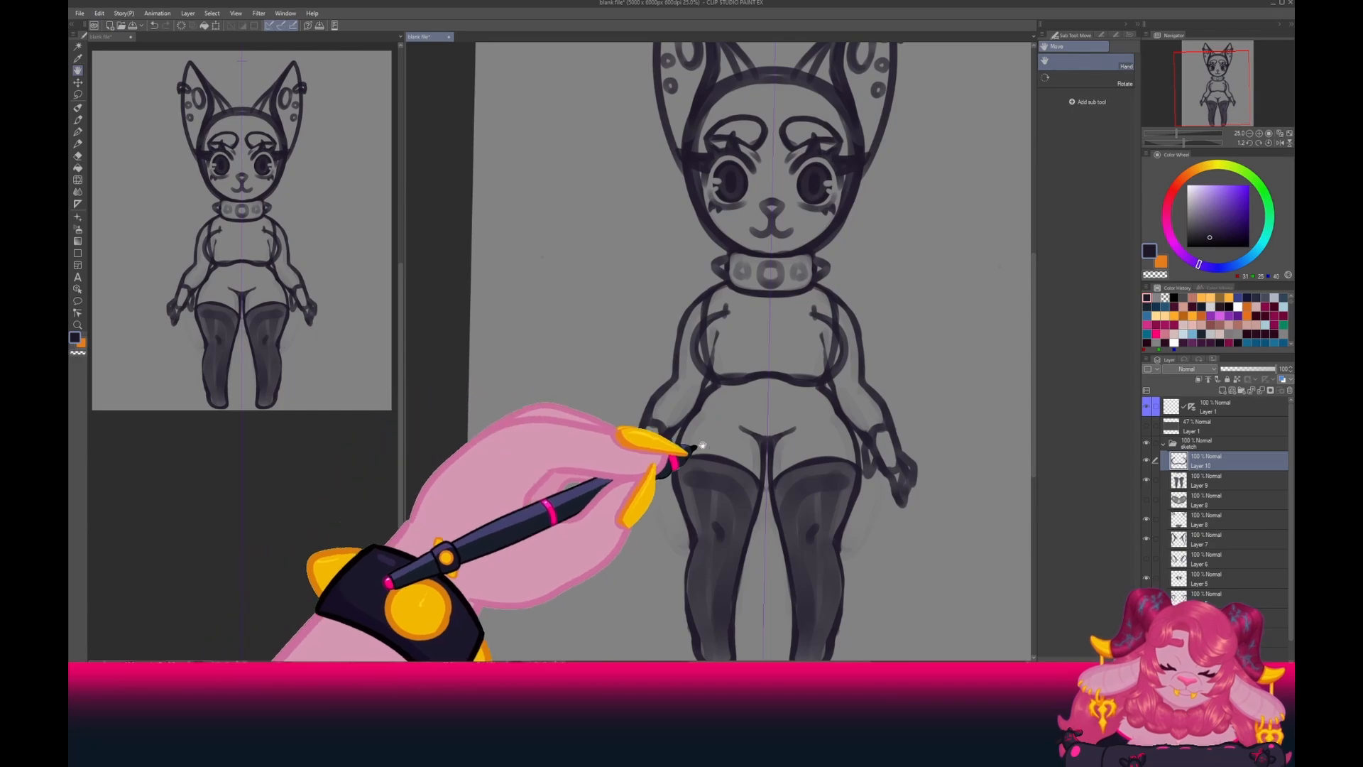
Add a layer below the chest layer, paint blue shorts over the hips, and lower its opacity to about 28%.
click(1195, 480)
click(1223, 390)
click(1237, 298)
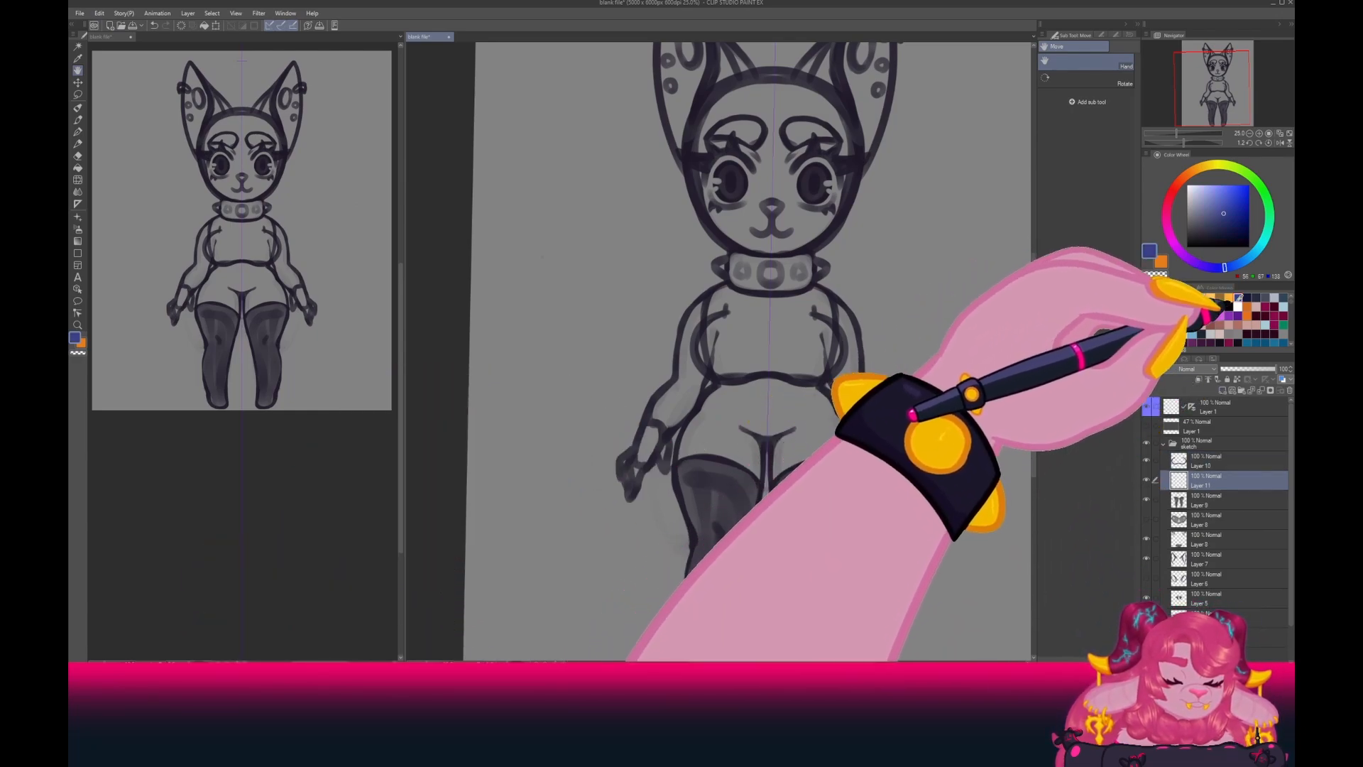
click(78, 120)
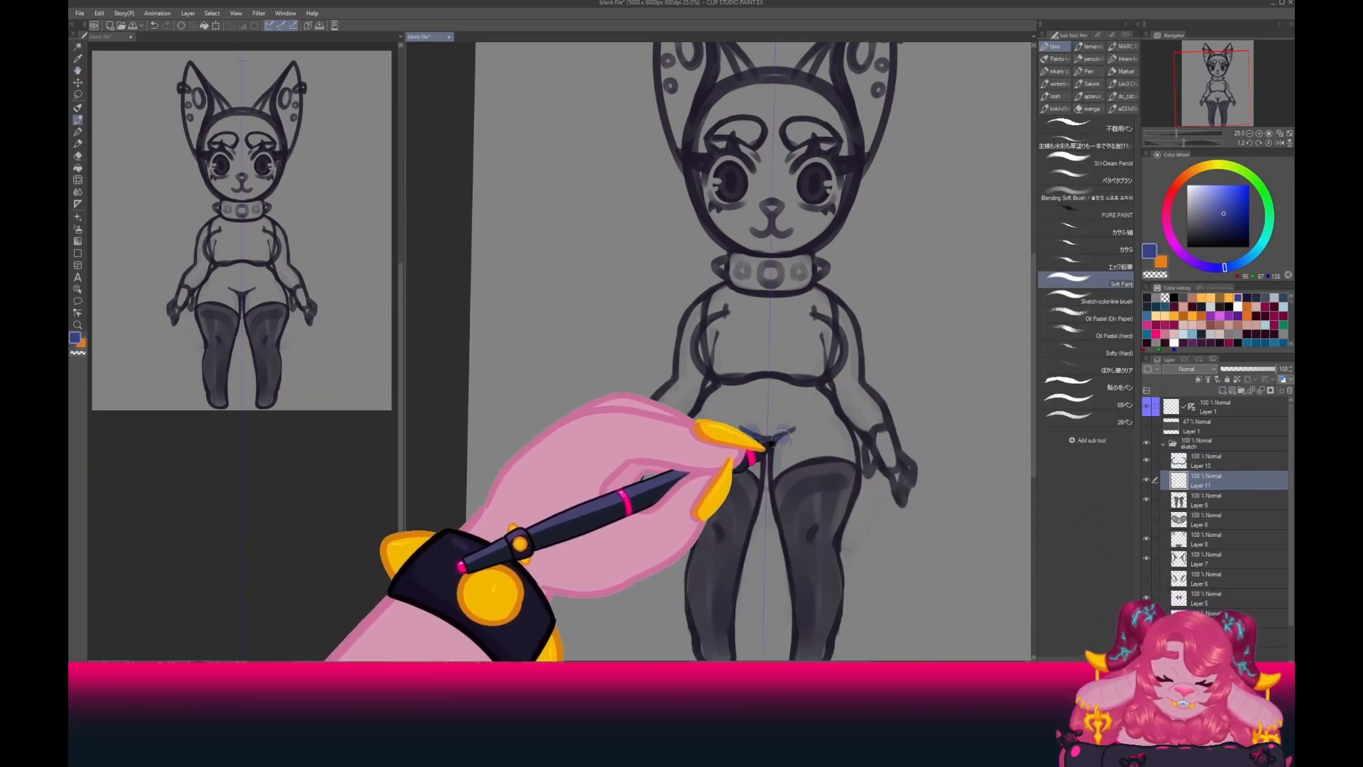
mouse_move(781, 439)
mouse_down()
mouse_move(852, 458)
mouse_move(819, 399)
mouse_move(717, 389)
mouse_move(753, 446)
mouse_move(798, 402)
mouse_up()
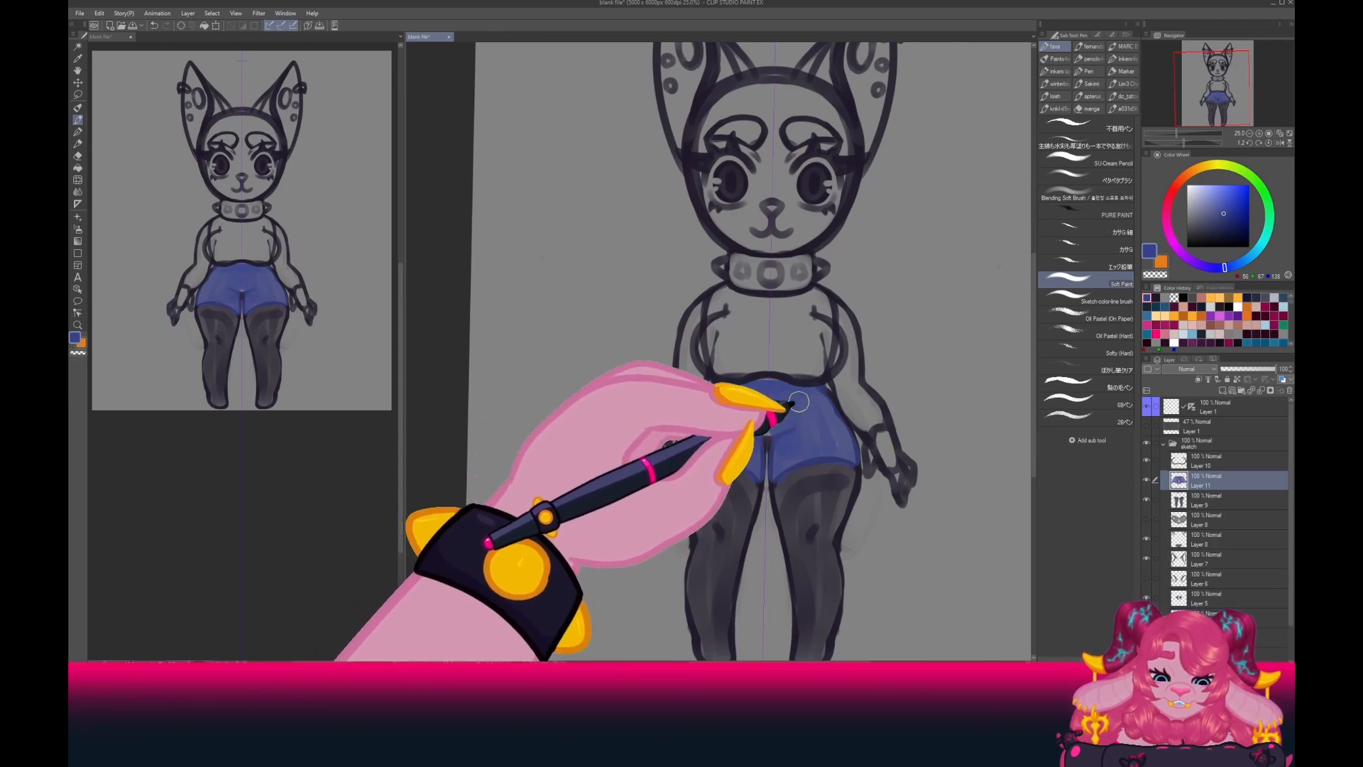
drag(1275, 369, 1236, 368)
key(h)
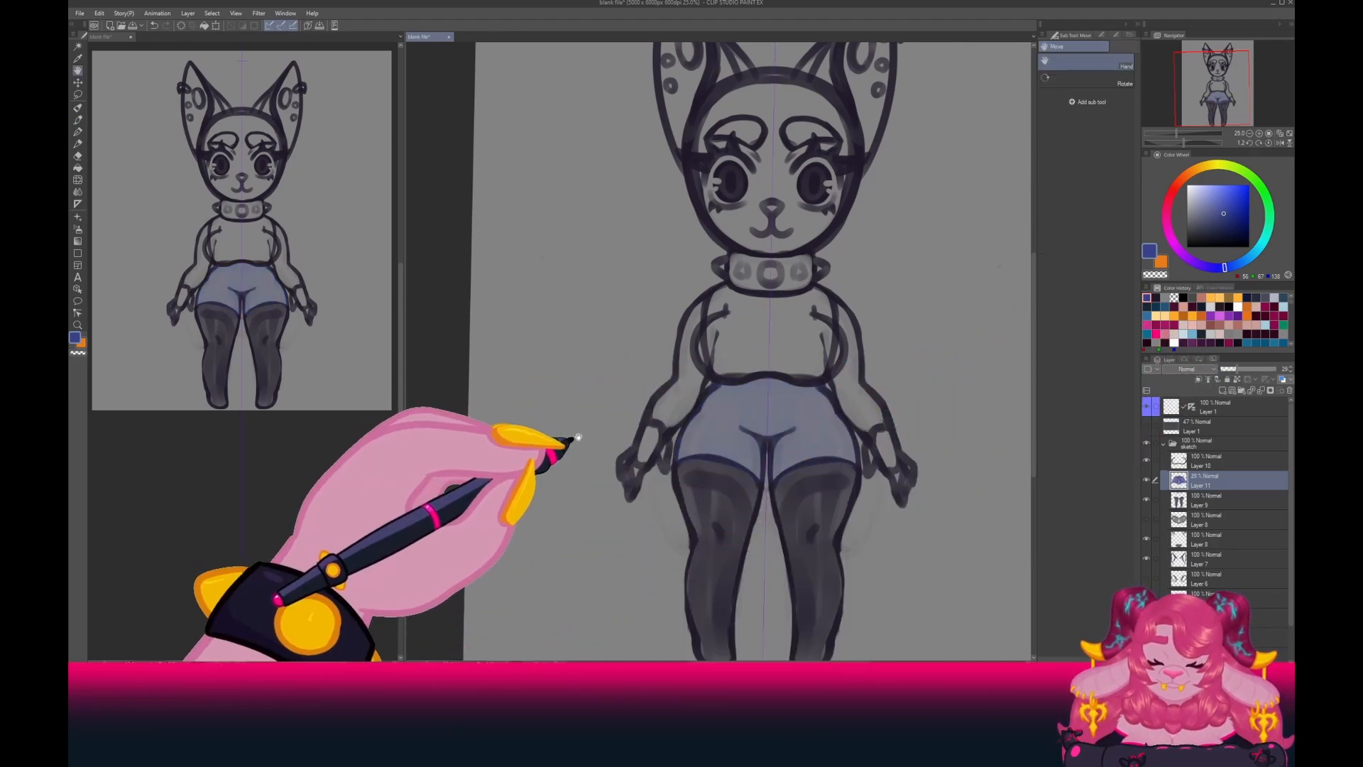
Paint both legs with the dark colour on the semi-transparent shorts layer as sheer stockings.
key(p)
mouse_move(578, 437)
mouse_down()
mouse_move(581, 388)
mouse_move(569, 395)
mouse_up()
key(space)
key(r)
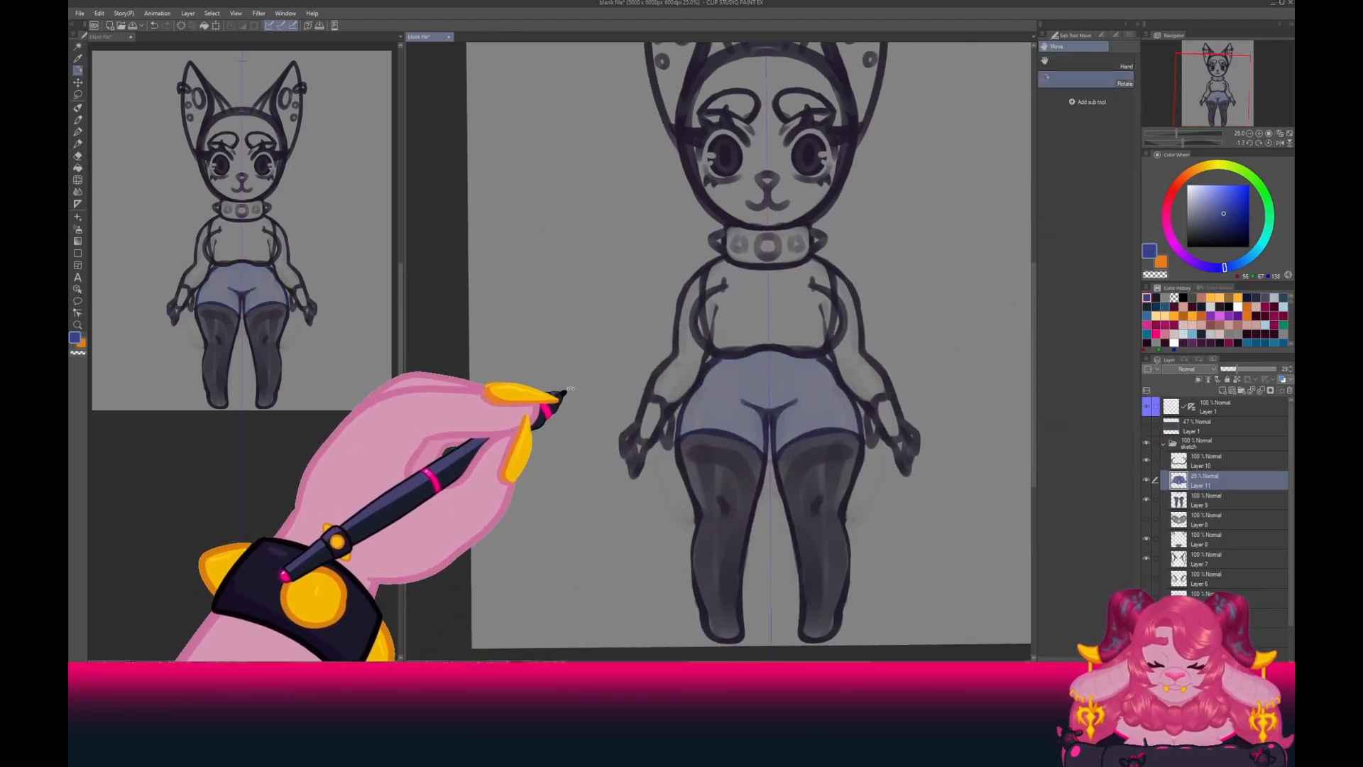
click(1156, 299)
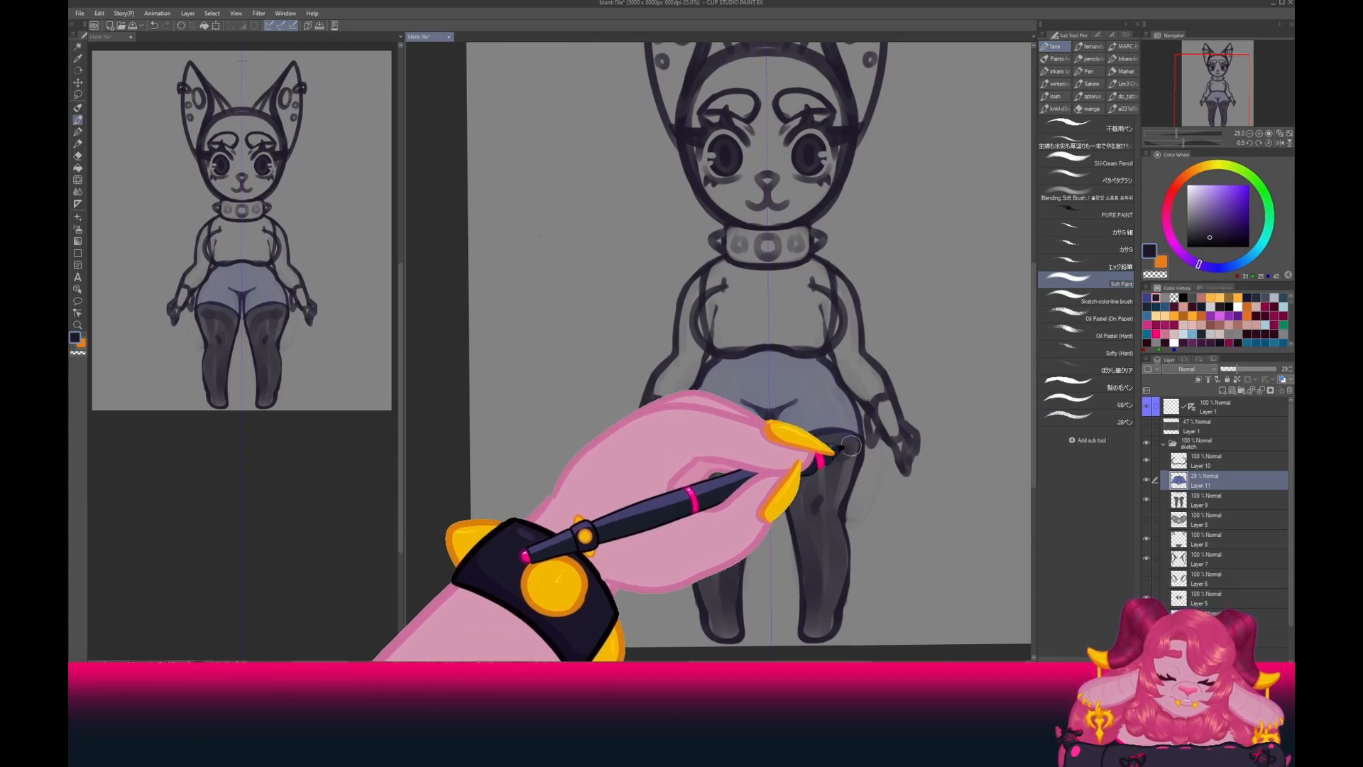
drag(796, 485, 840, 586)
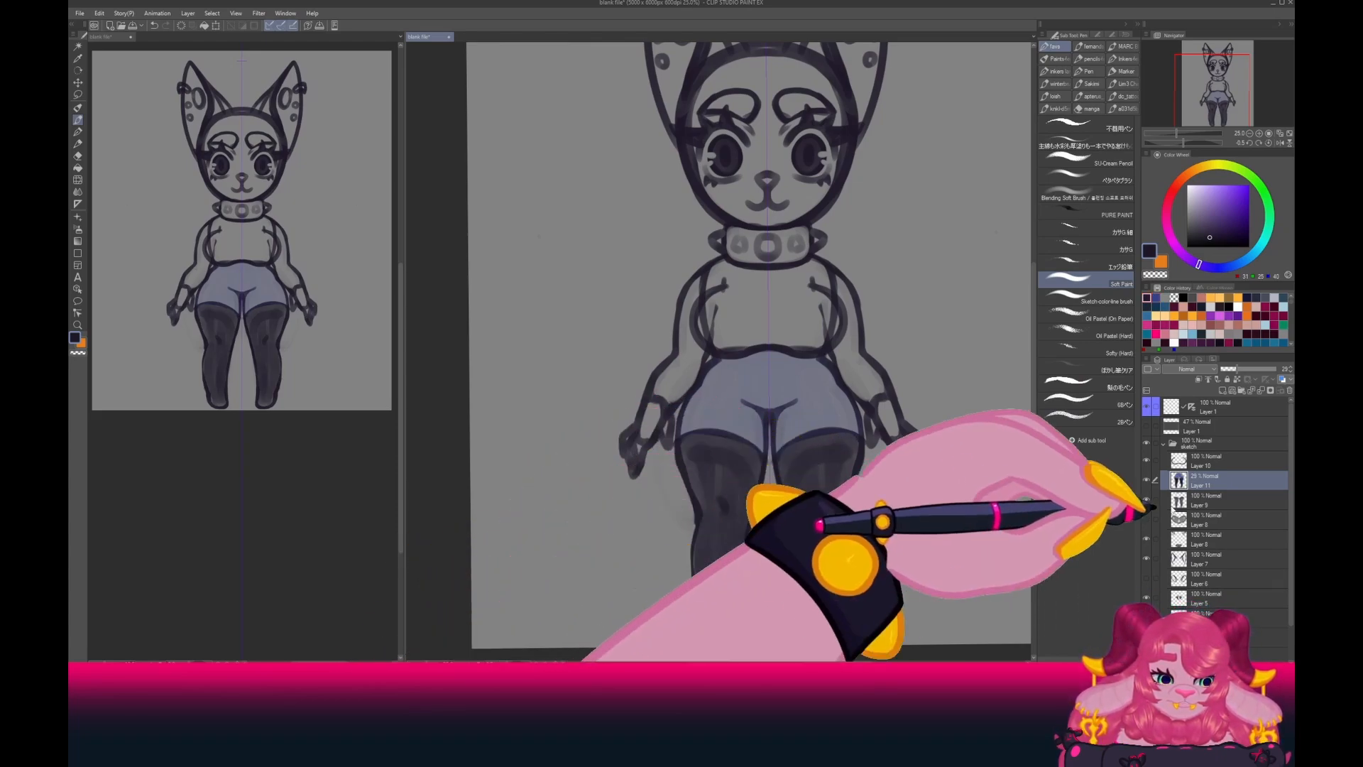
Delete the opaque stockings layer and reselect the semi-transparent shorts layer.
click(1204, 500)
click(1290, 390)
click(1195, 484)
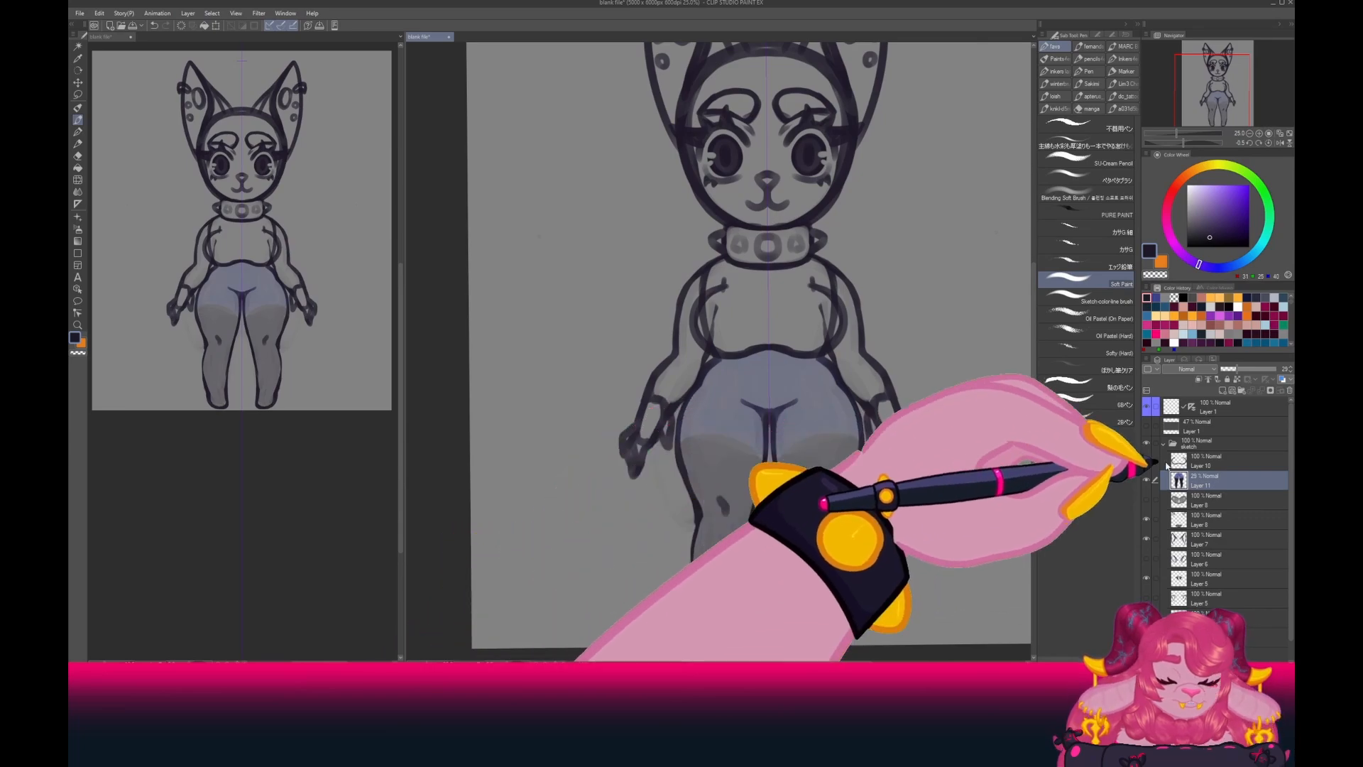
Add a new layer above the semi-transparent shorts and draw dark curved hem lines across both upper thighs.
click(1222, 391)
key(r)
drag(589, 525, 472, 344)
drag(660, 453, 624, 372)
key(r)
mouse_move(523, 369)
mouse_down()
mouse_move(537, 431)
mouse_move(653, 507)
mouse_move(589, 487)
mouse_up()
key(r)
key(r)
key(r)
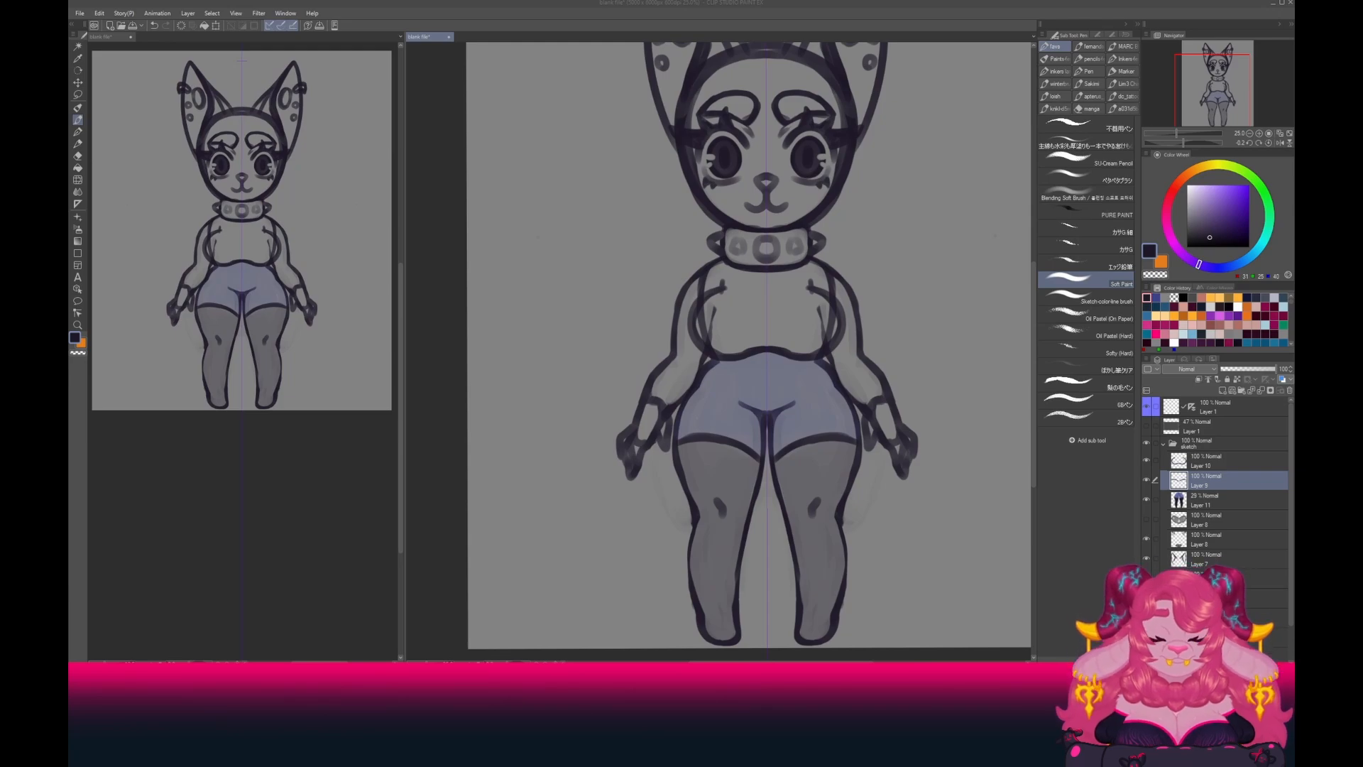
Delete the hem-line layer and the semi-transparent blue shorts layer.
click(1290, 390)
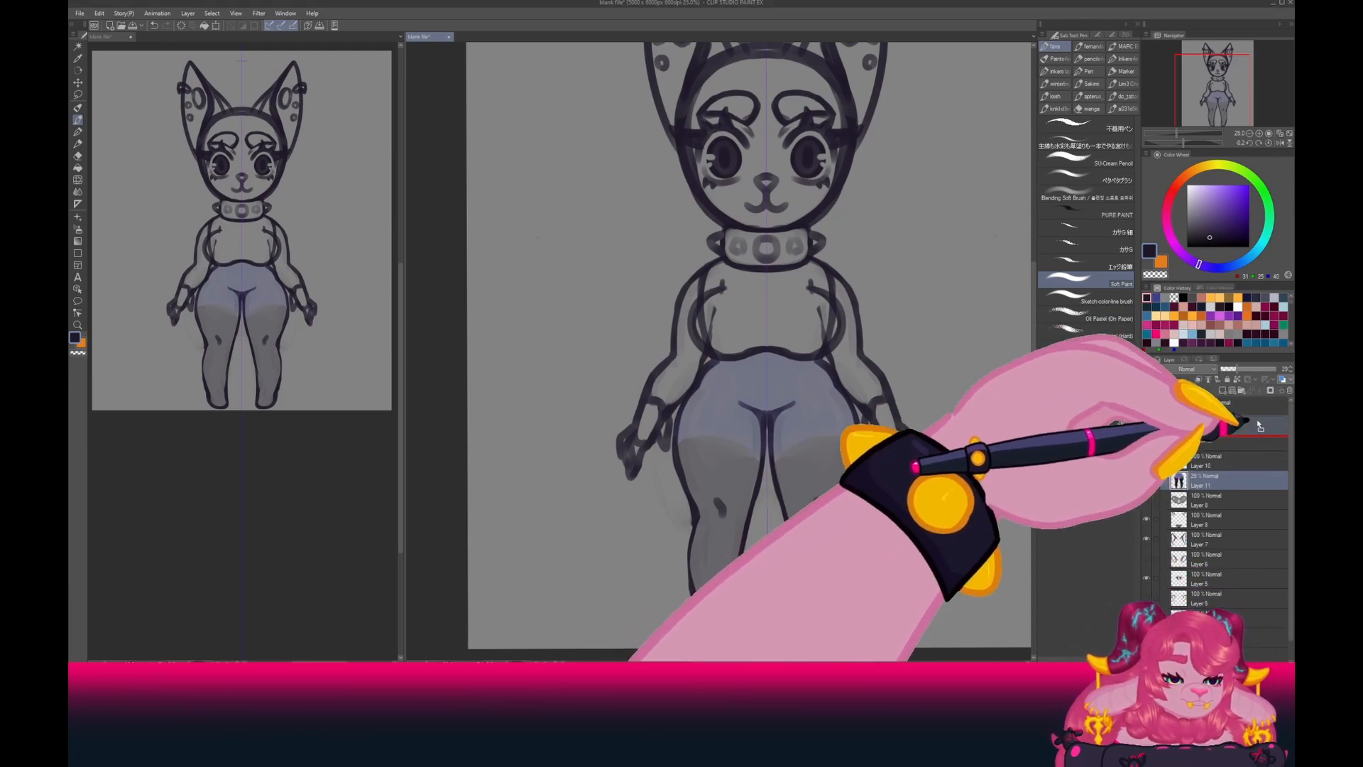
click(1290, 390)
Add a new clothing layer below the chest layer and draw dark shorts hems across the upper thighs, undoing the last stroke.
click(1222, 390)
key(r)
drag(609, 544, 428, 295)
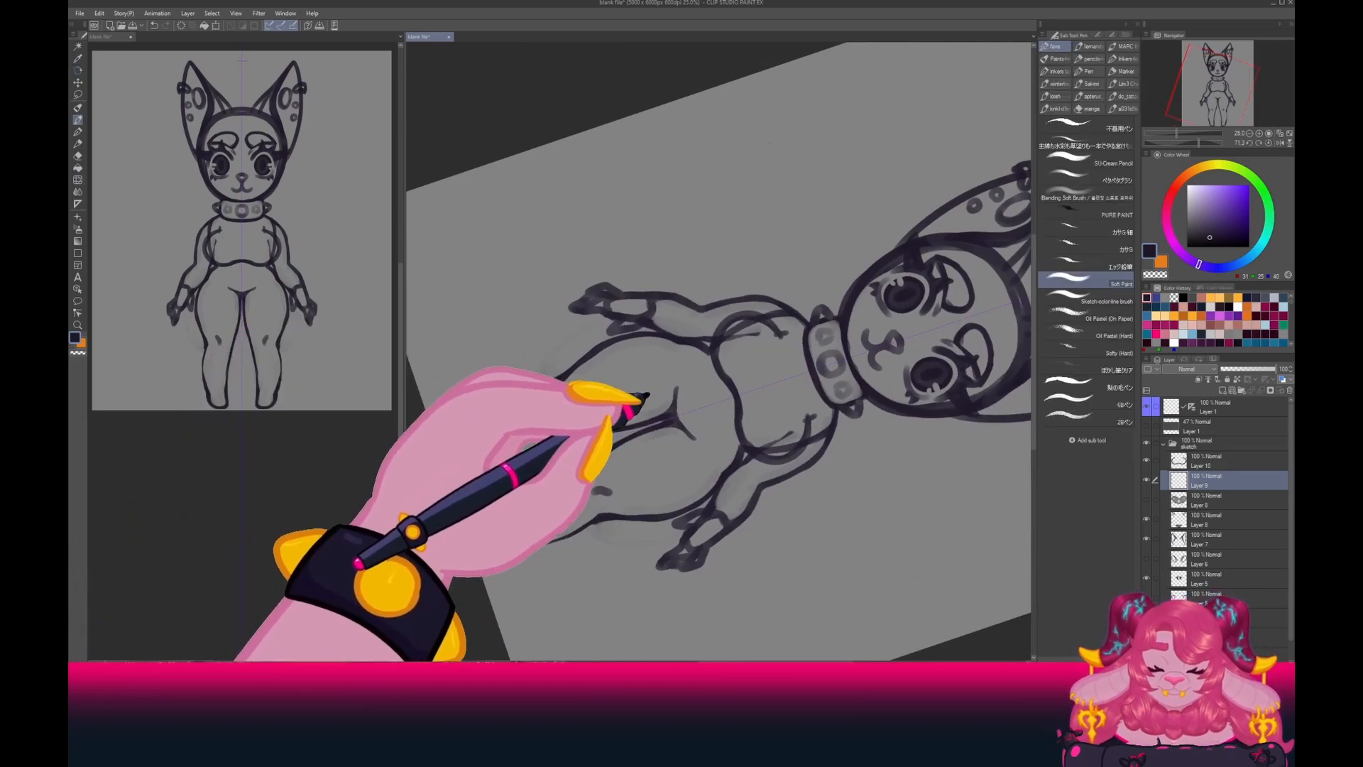
mouse_move(657, 394)
mouse_down()
mouse_move(658, 420)
mouse_move(647, 355)
mouse_up()
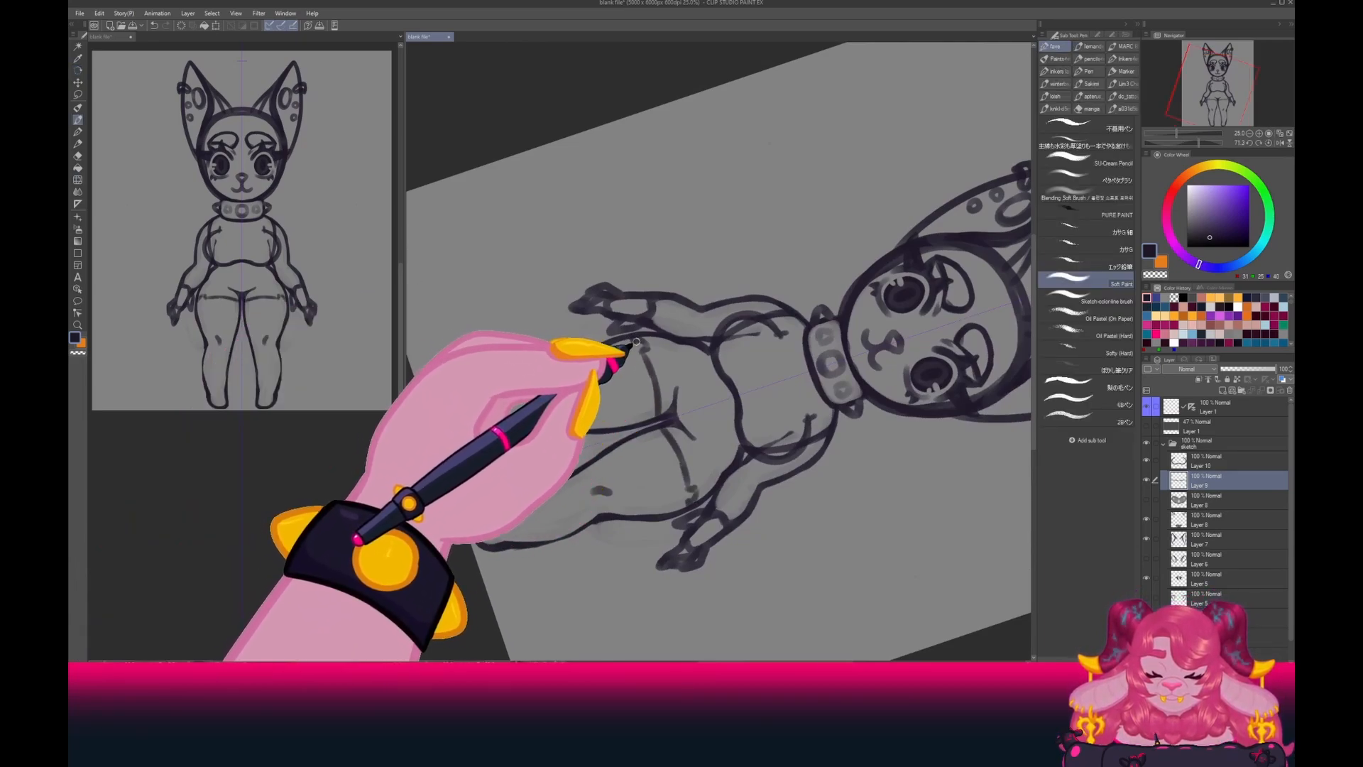
key(r)
mouse_move(540, 331)
mouse_down()
mouse_move(548, 478)
mouse_move(599, 496)
mouse_move(518, 450)
mouse_move(692, 426)
mouse_up()
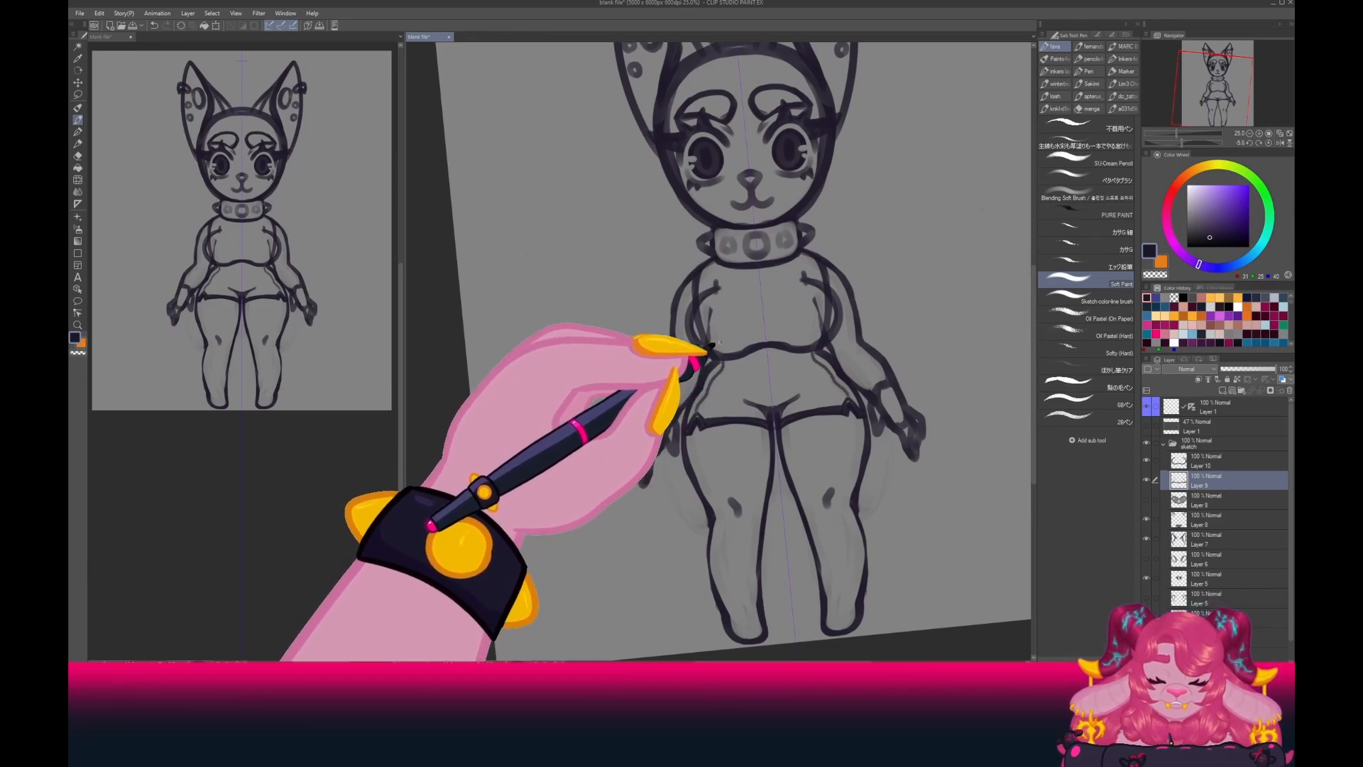
key(ctrl+z)
Enlarge the brush and rework the outer corners of the shorts hems at both hips.
key(shift+space)
drag(572, 434, 542, 393)
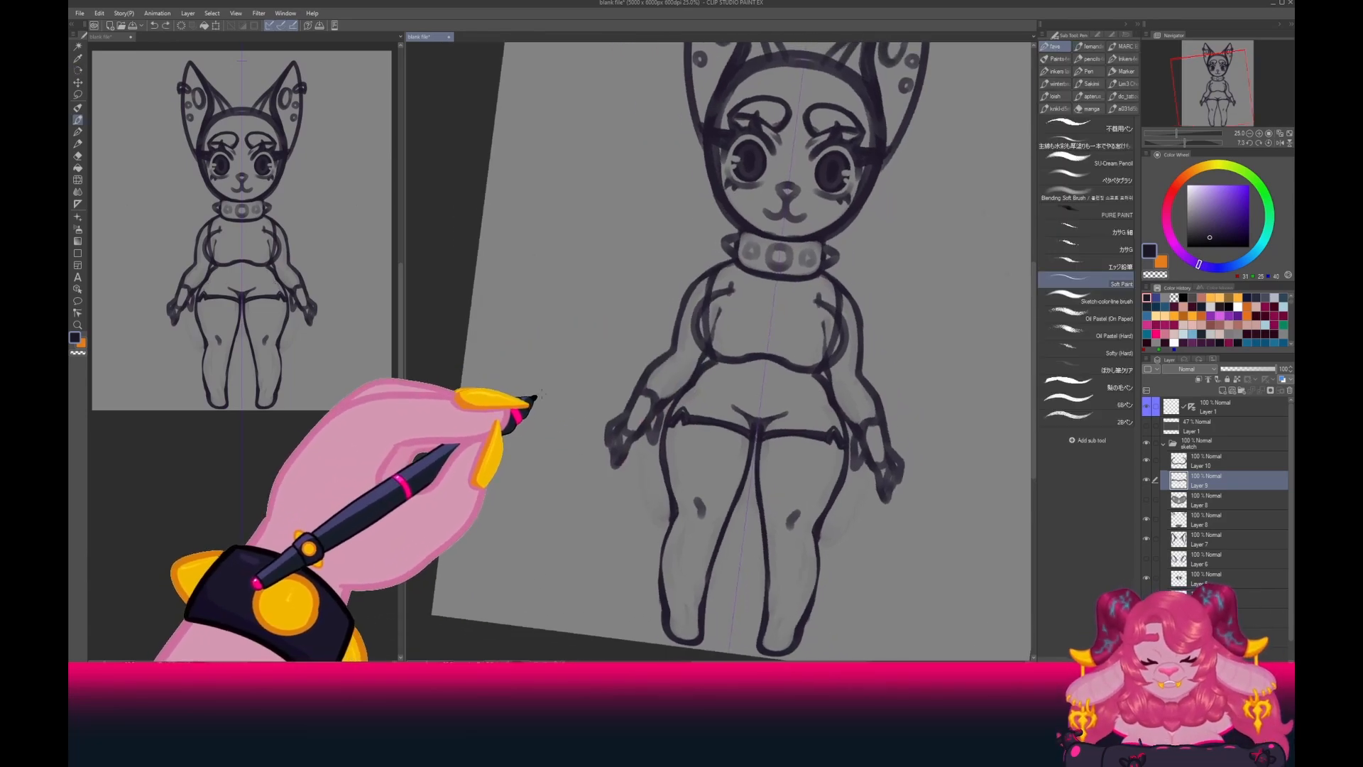
key(])
key(])
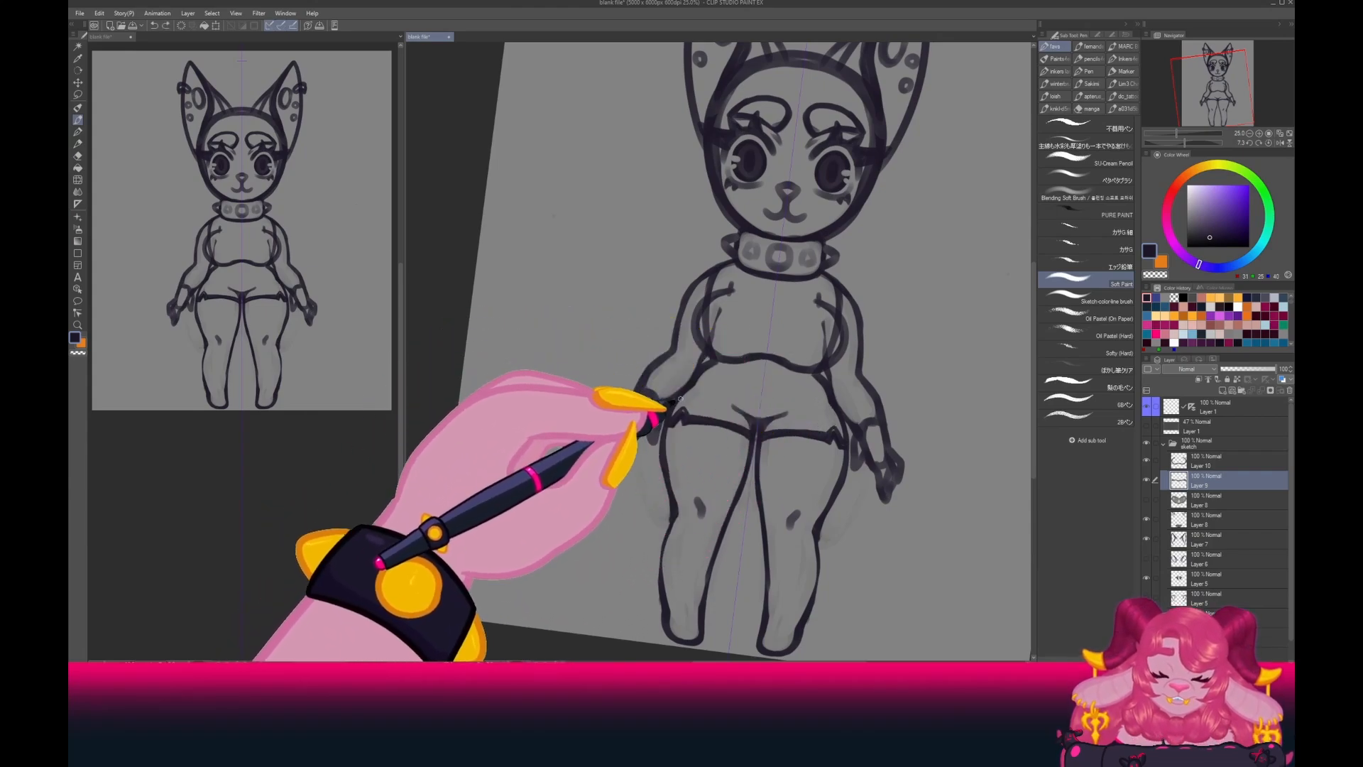
key(shift+space)
mouse_move(688, 356)
mouse_down()
mouse_move(557, 417)
mouse_move(563, 386)
mouse_move(563, 419)
mouse_move(556, 392)
mouse_move(533, 389)
mouse_up()
key(shift+space)
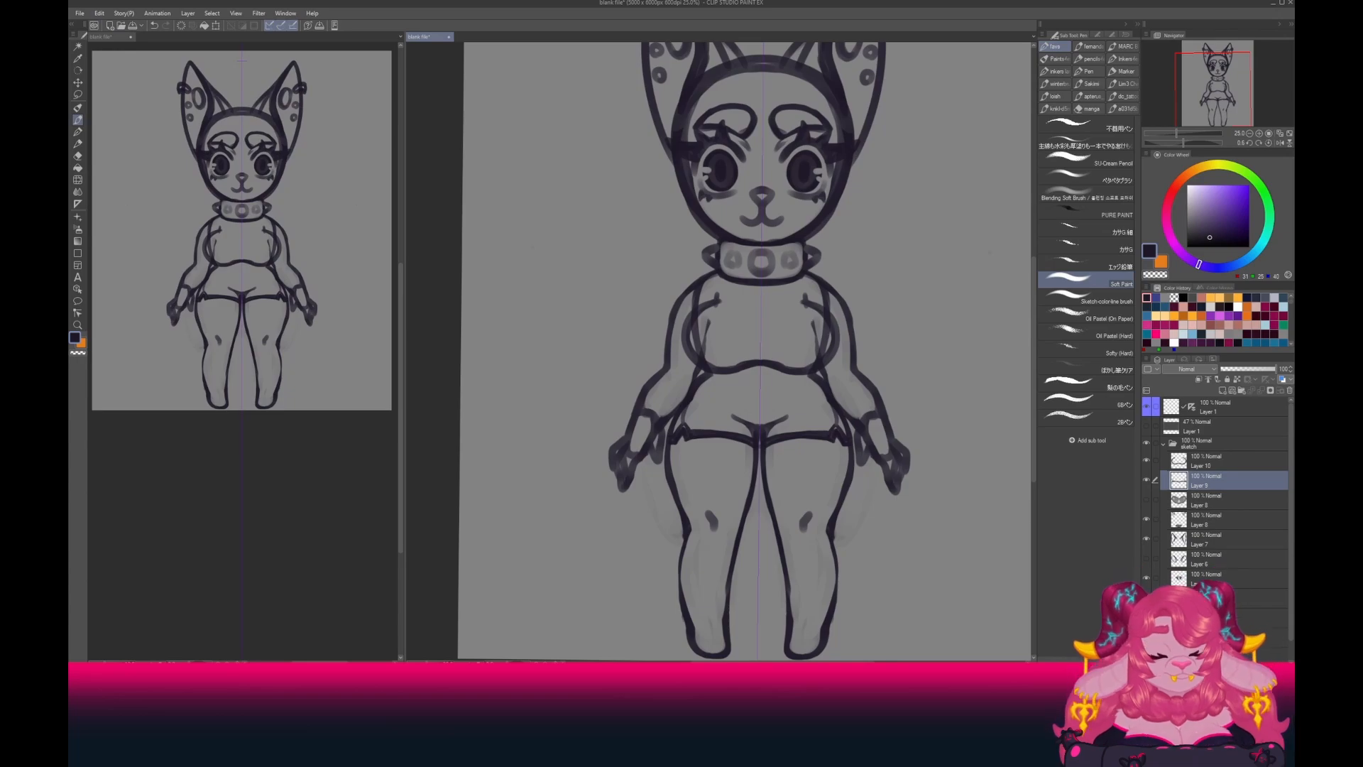
Draw curved stocking-top lines across both thighs just above the knees on the clothing layer.
key(shift+space)
drag(641, 490, 462, 313)
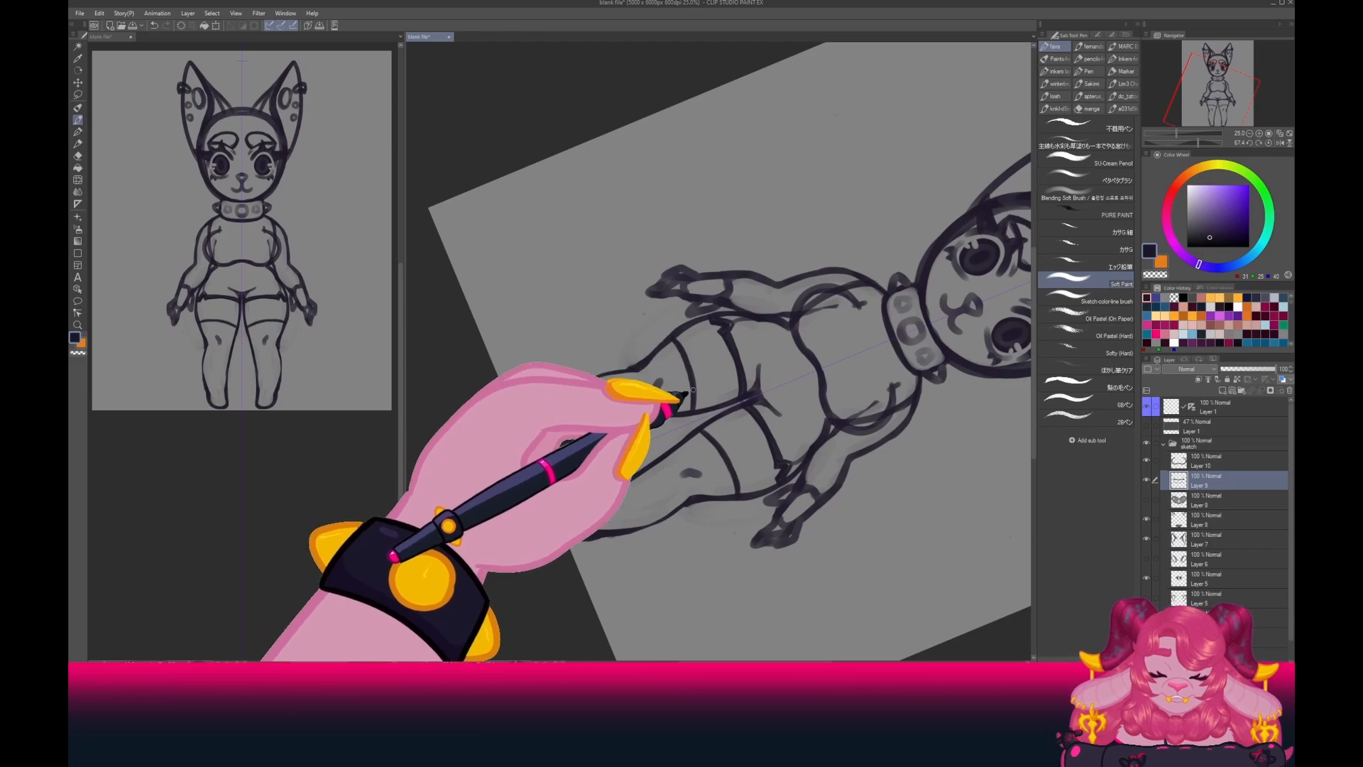
key(shift+space)
drag(532, 379, 686, 538)
drag(588, 494, 566, 476)
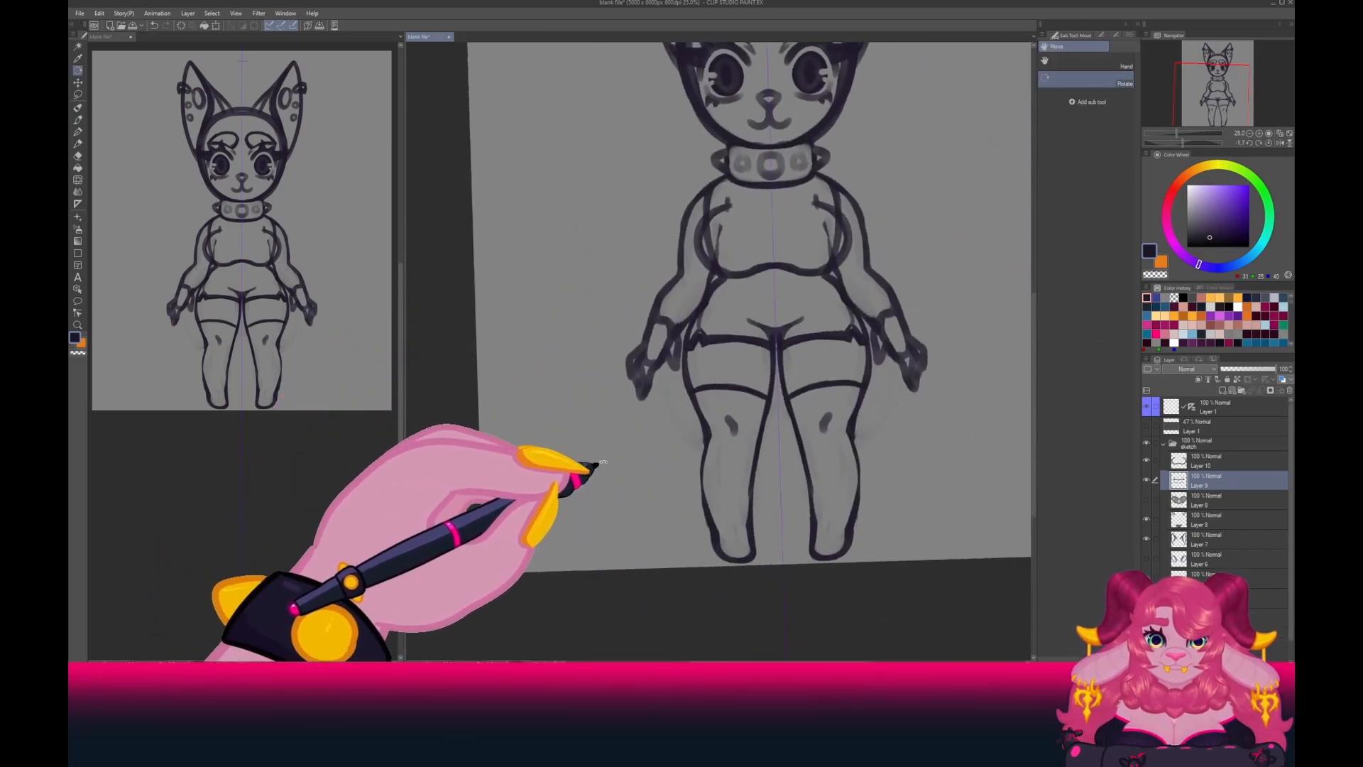
key(space)
drag(580, 344, 586, 364)
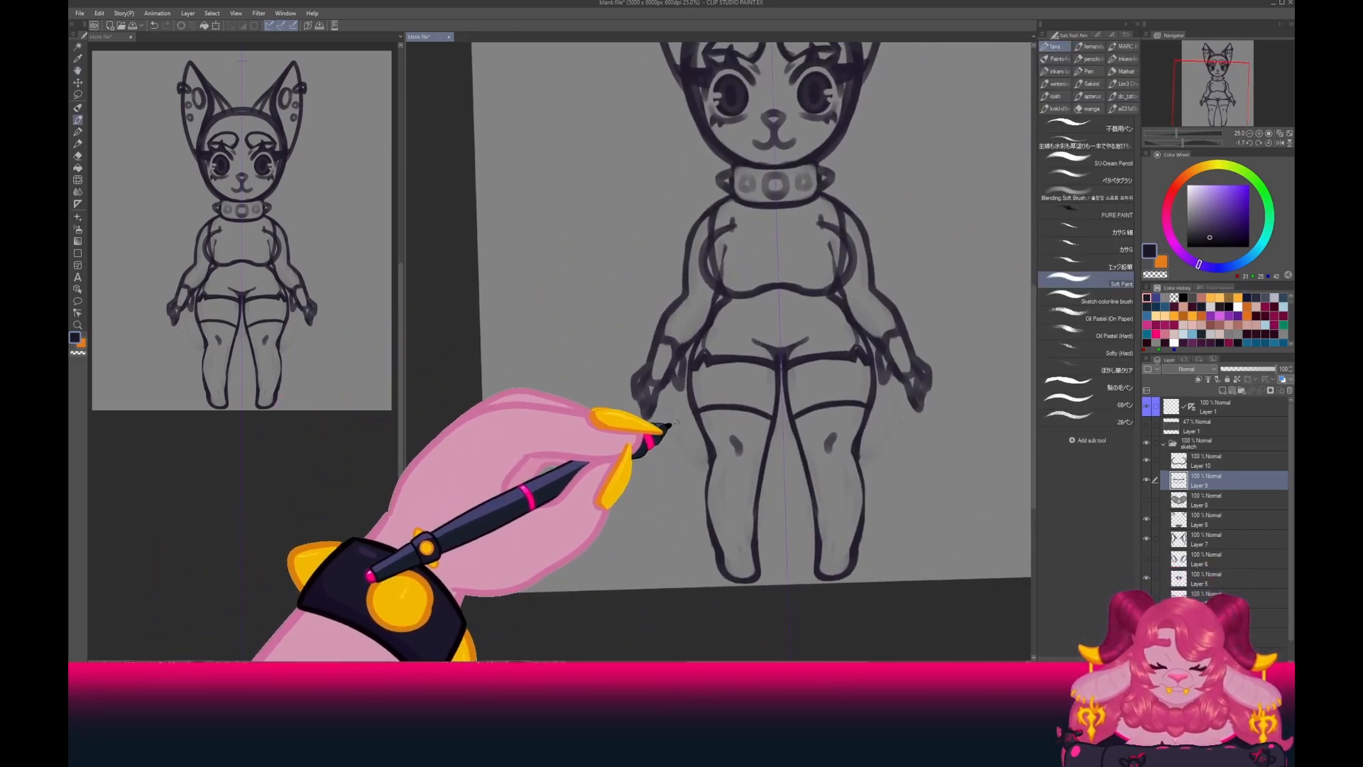
key(space)
drag(602, 283, 604, 387)
Try a deep U-shaped neckline below the collar on the clothing layer.
key(shift+space)
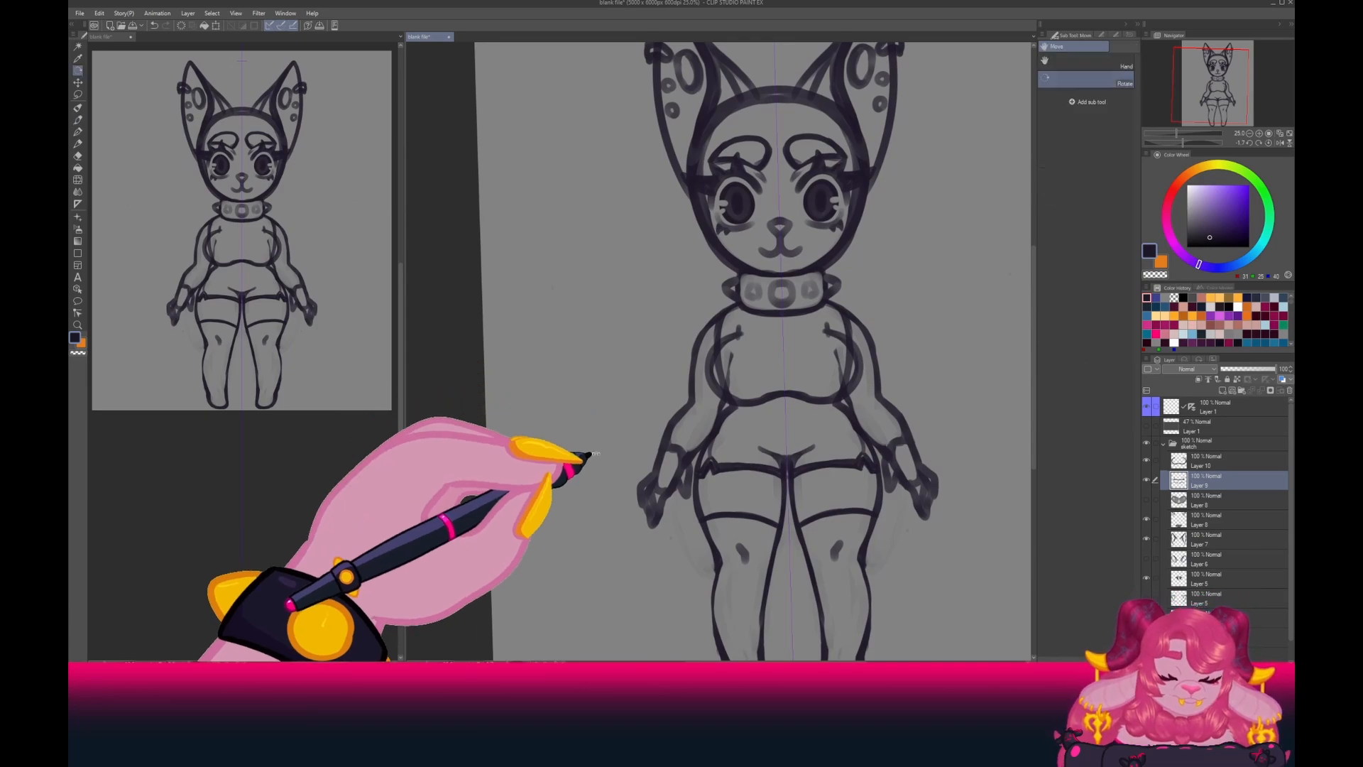
drag(591, 457, 586, 309)
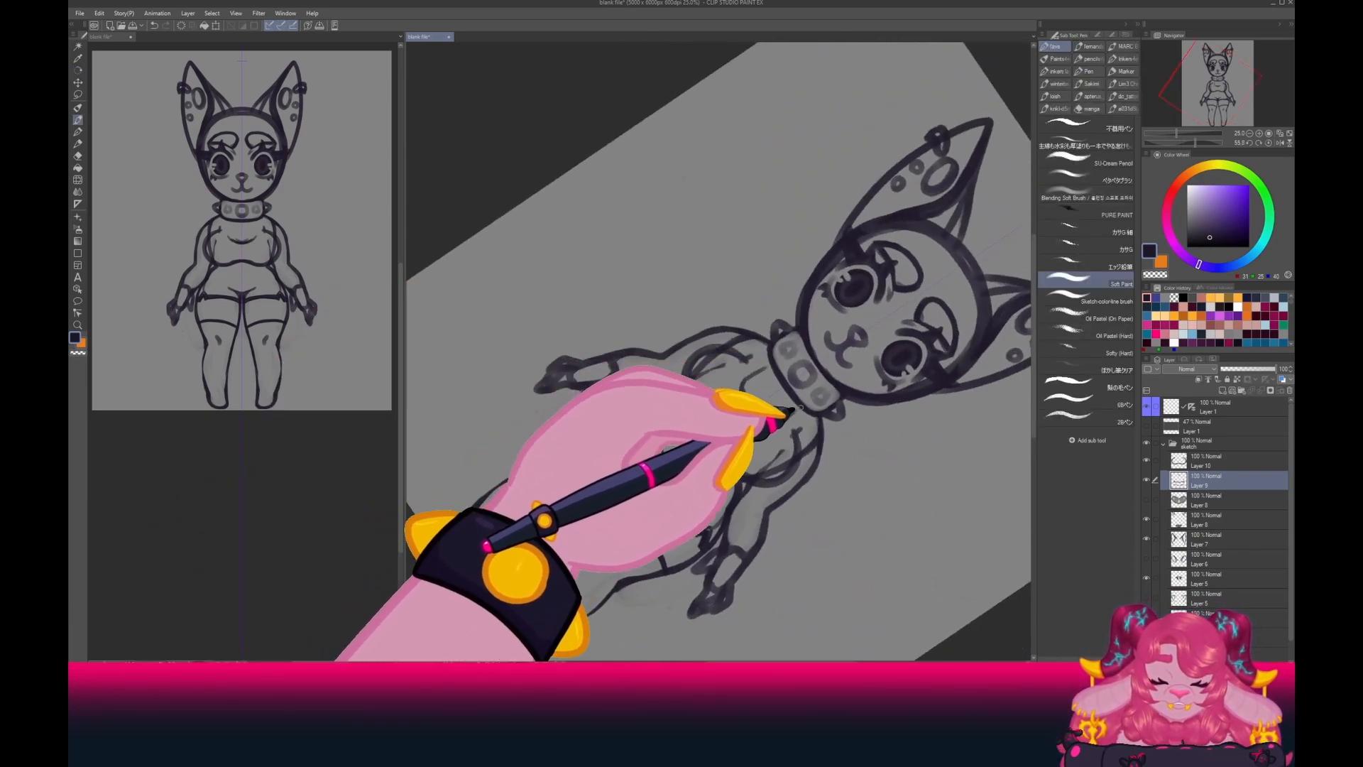
key(shift+space)
drag(605, 353, 633, 444)
key(space)
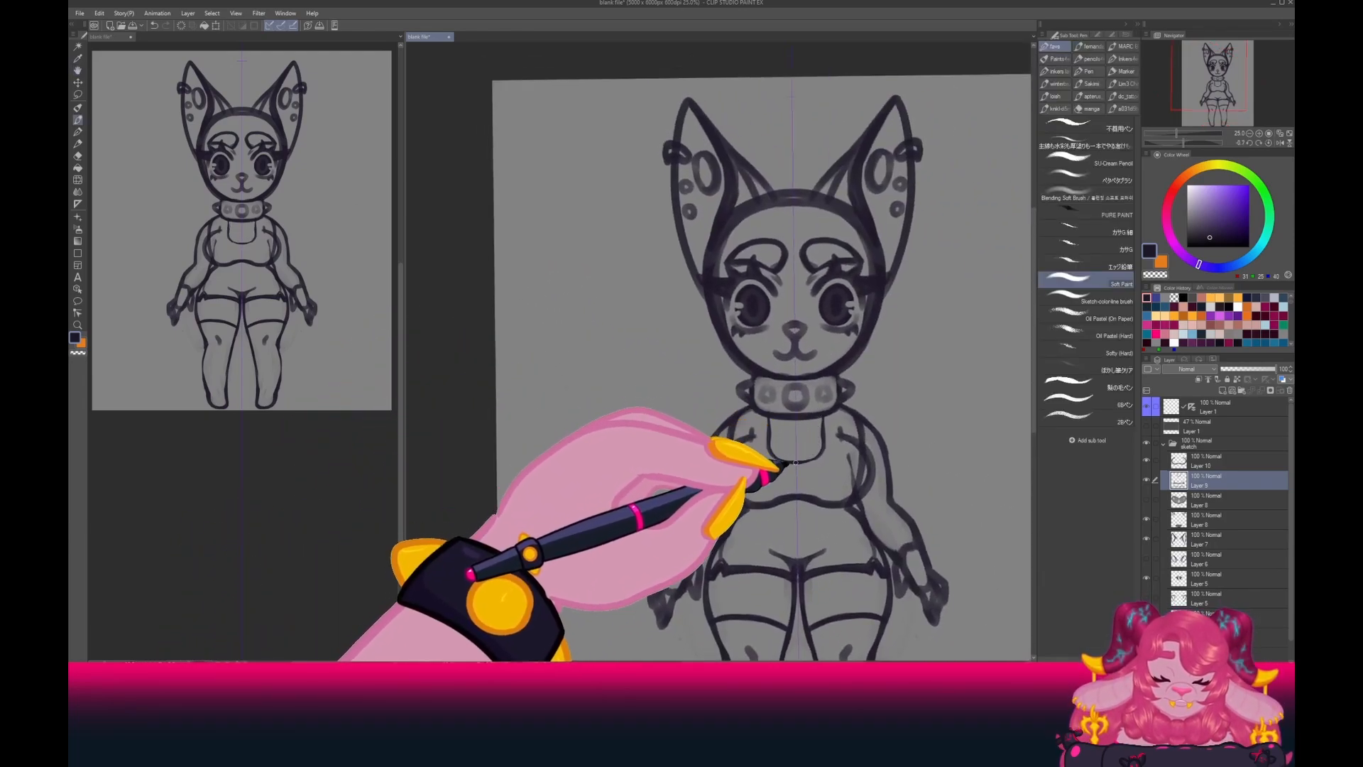
drag(796, 461, 779, 382)
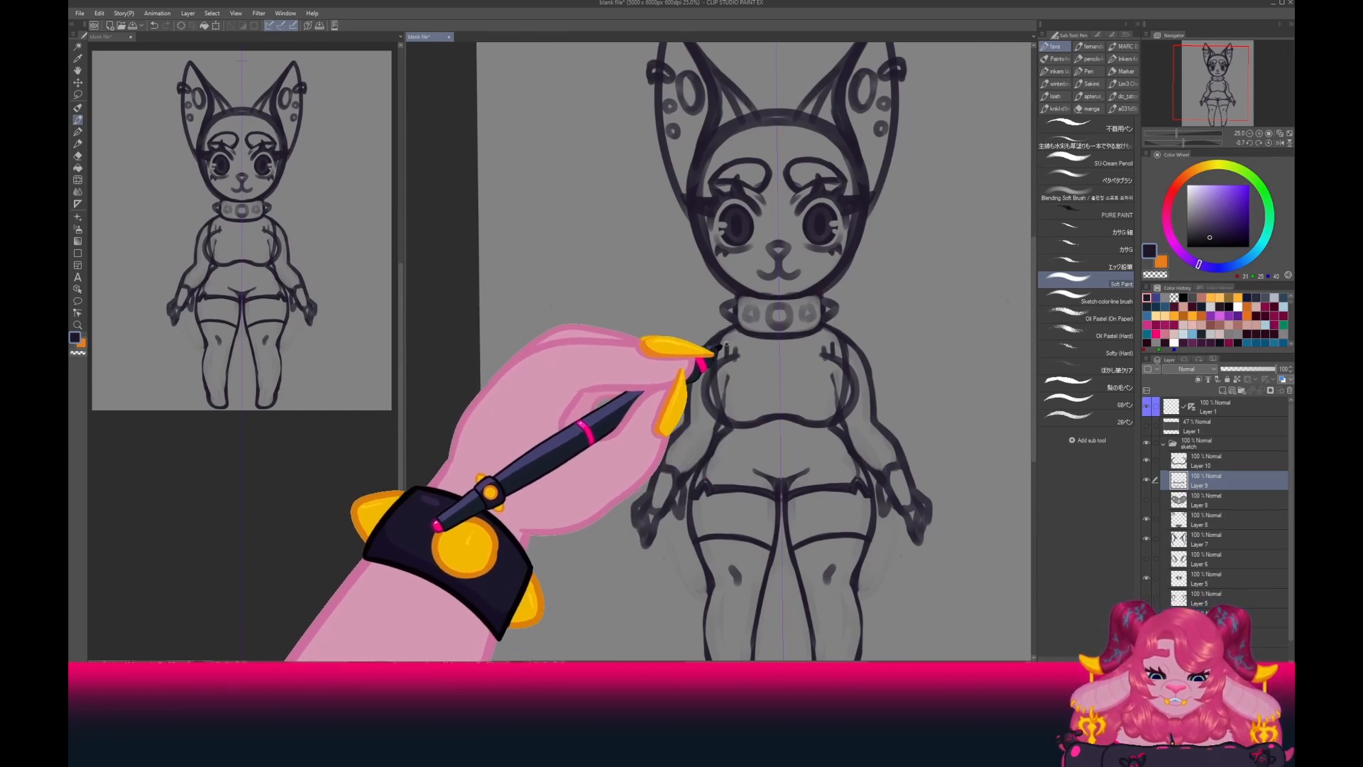
Draw short shoulder straps and a horizontal line across the lower chest for a top.
key(r)
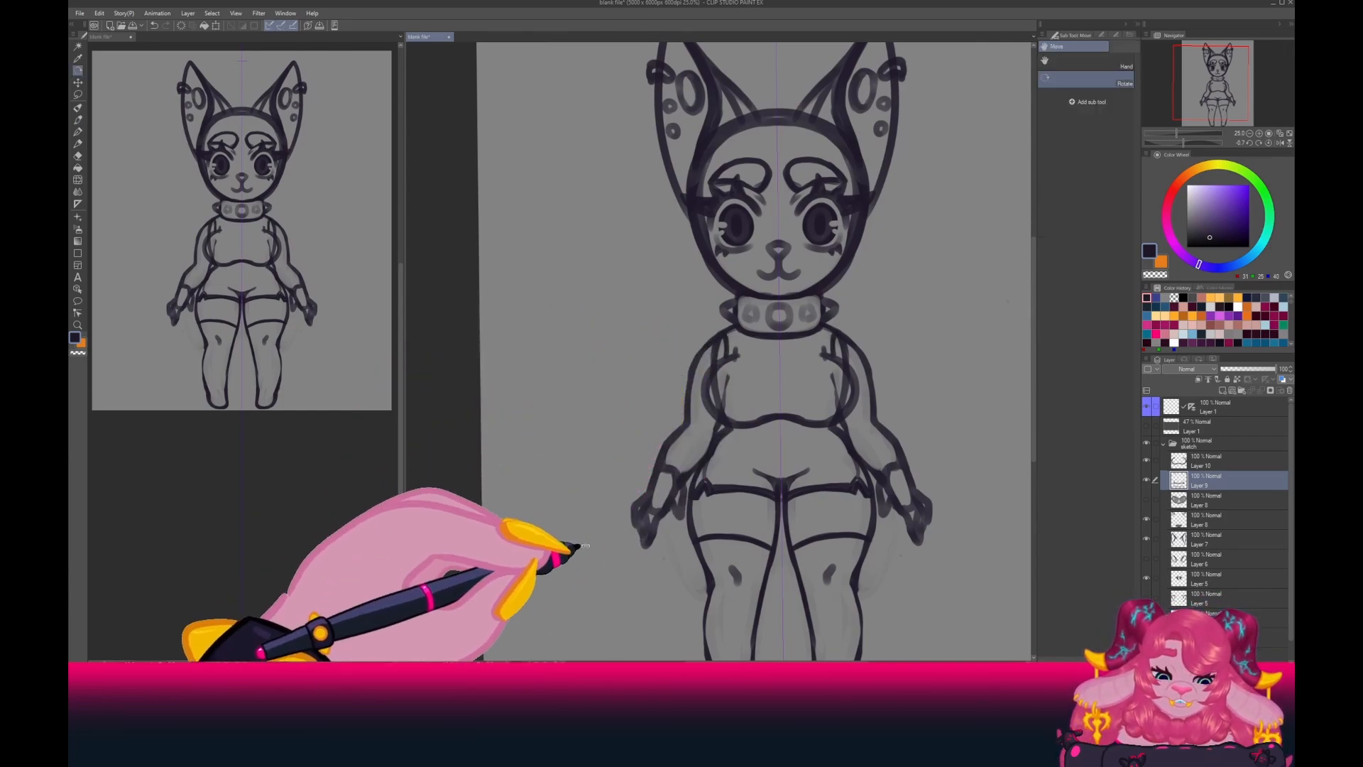
drag(582, 544, 561, 284)
key(r)
mouse_move(568, 460)
mouse_down()
mouse_move(684, 561)
mouse_move(588, 487)
mouse_move(684, 526)
mouse_move(533, 474)
mouse_up()
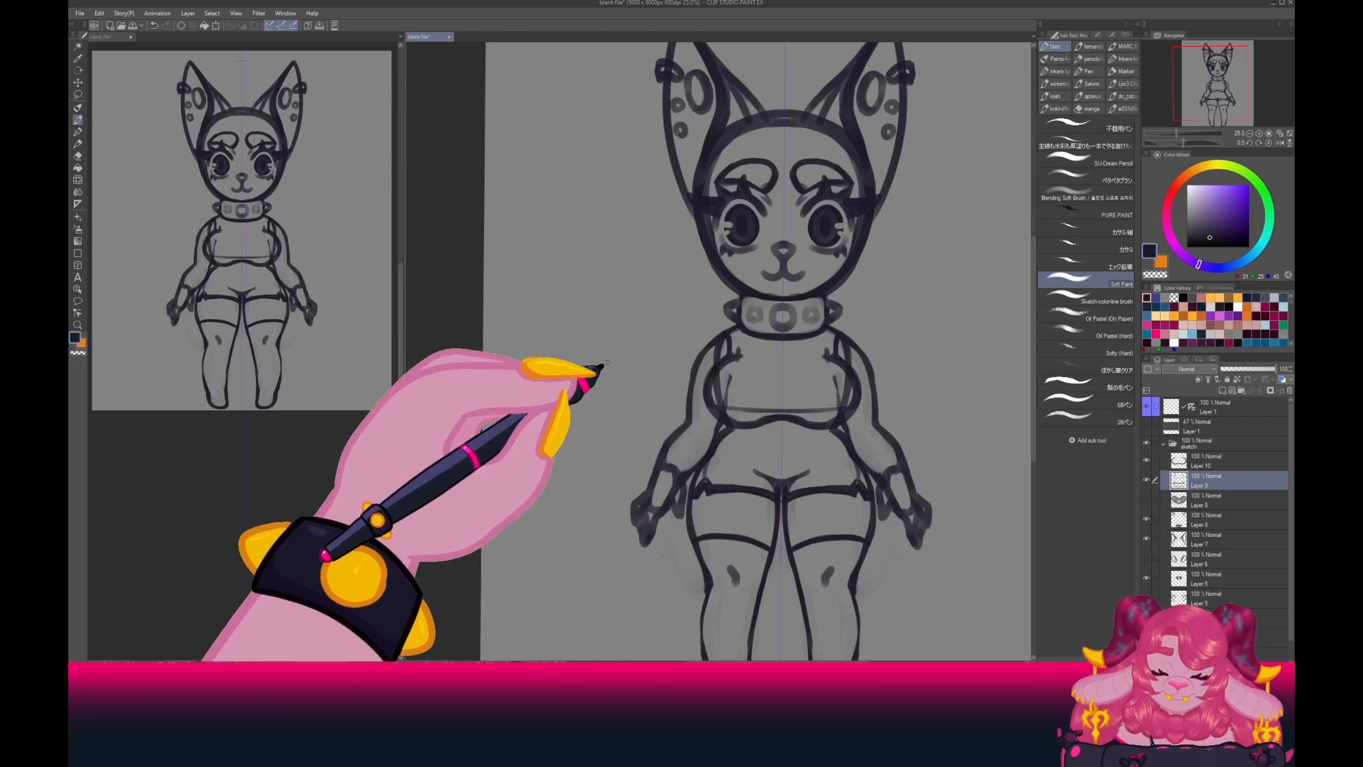
Draw a curved waistband line across the hips between the bust line and the shorts hems.
key(space)
drag(592, 451, 492, 177)
key(shift+space)
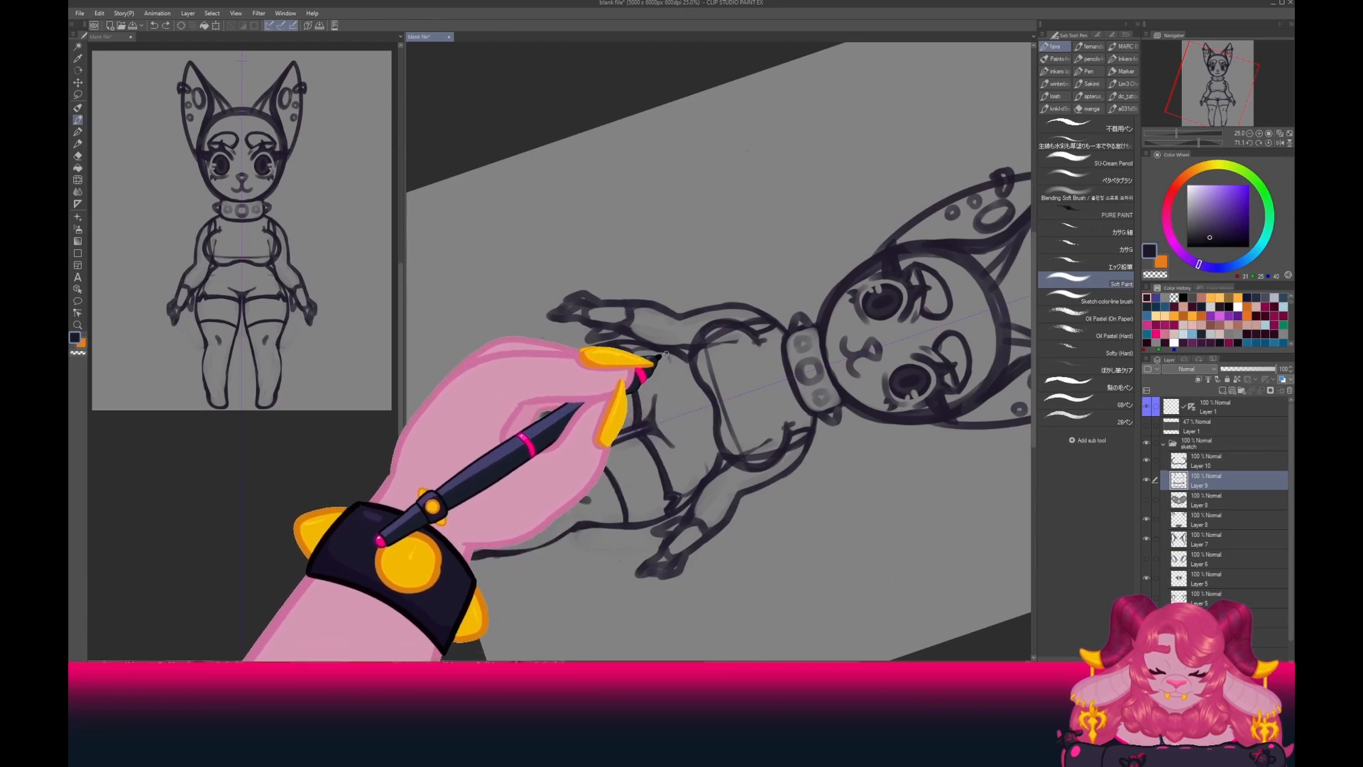
key(shift+space)
drag(502, 356, 725, 542)
key(shift+space)
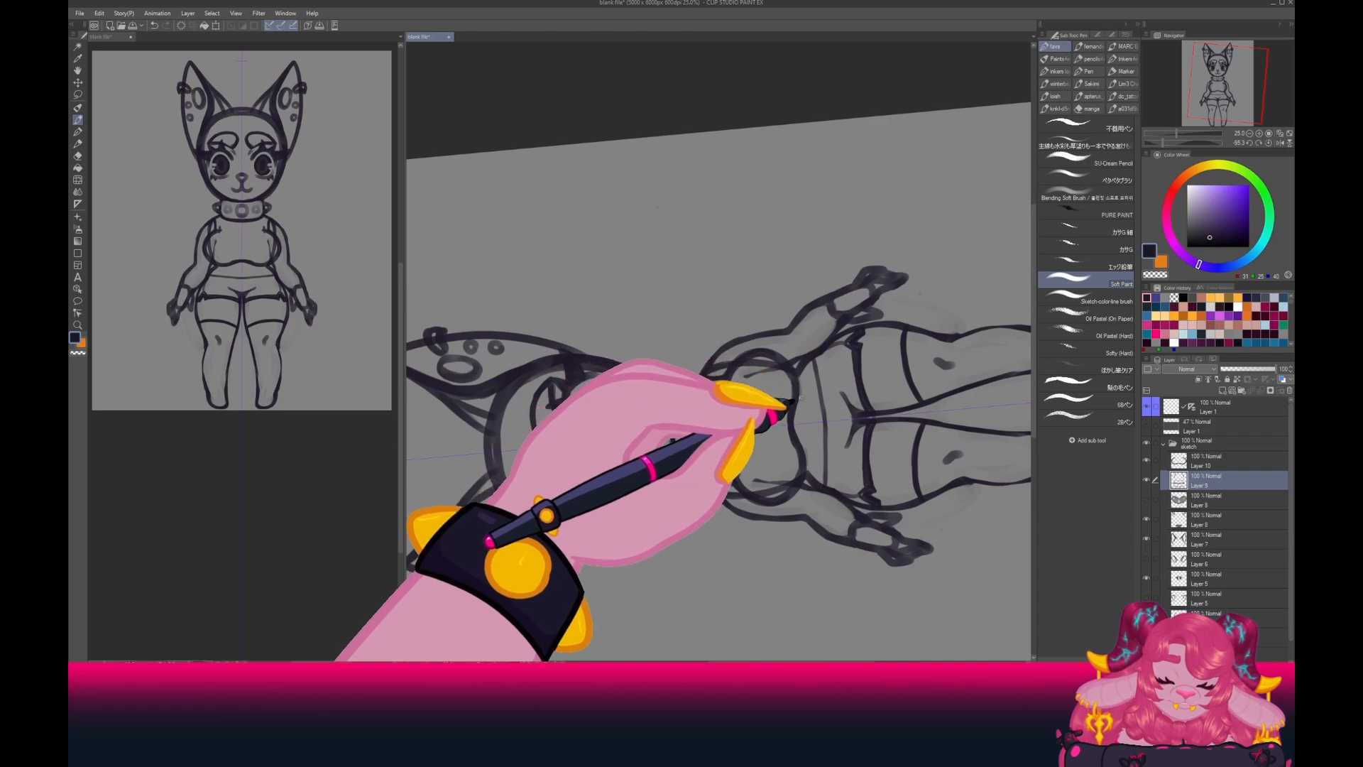
Rework the lashes at the outer corners of both eyes on the eye layer.
drag(805, 443, 591, 433)
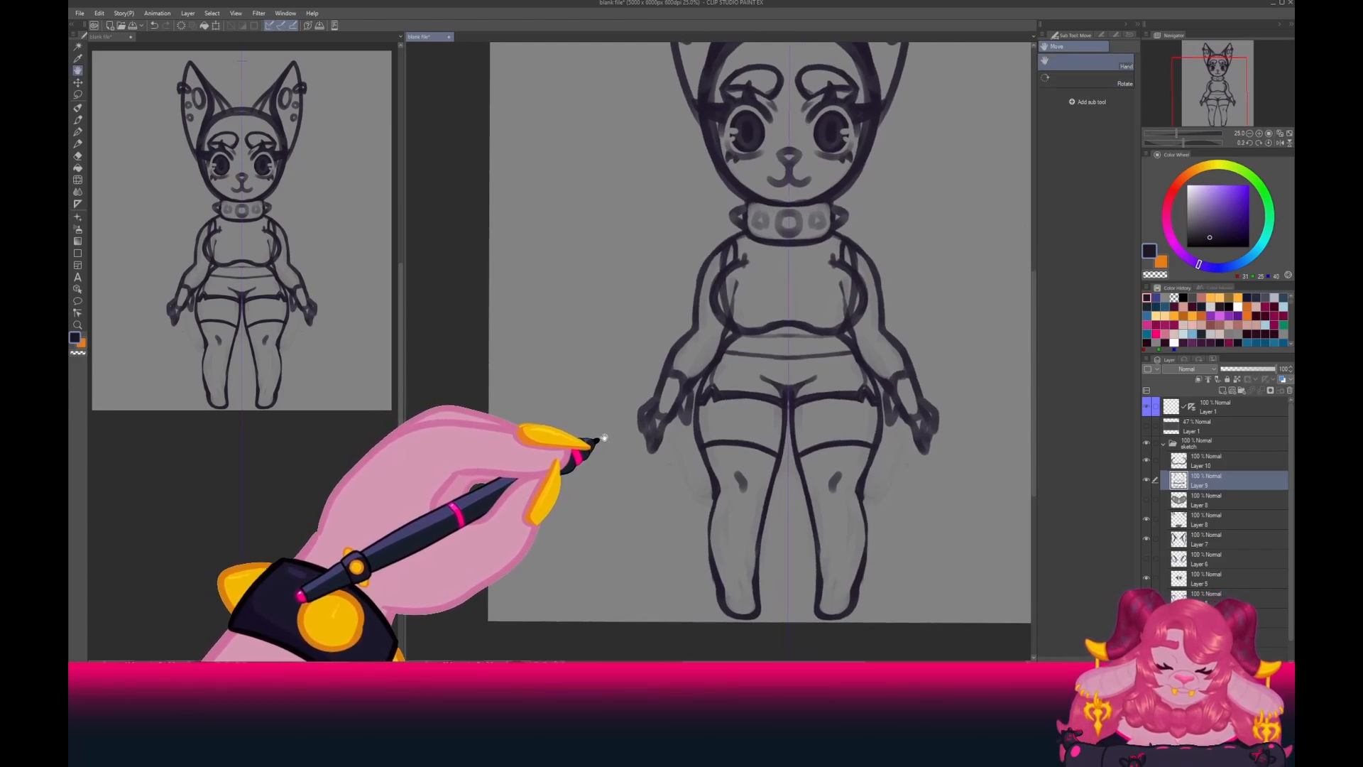
drag(582, 373, 573, 391)
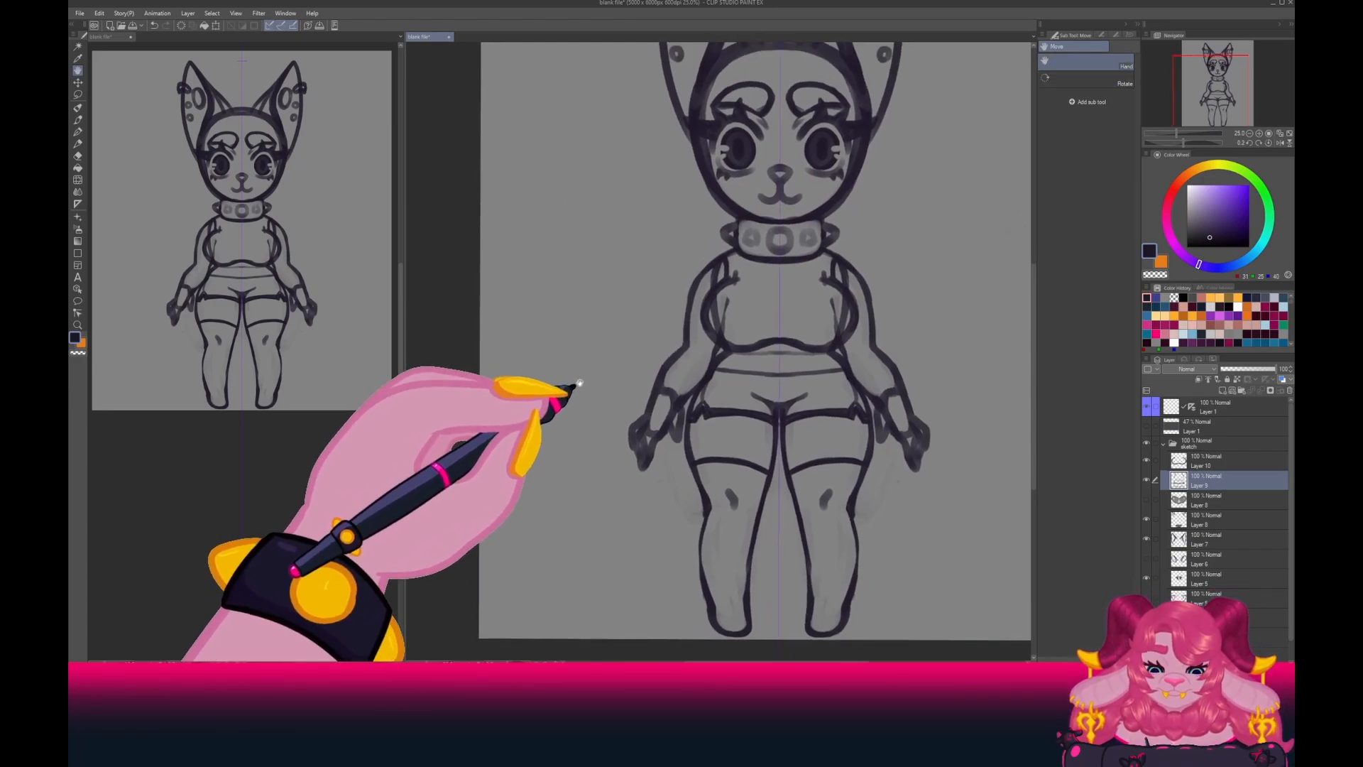
click(1200, 579)
drag(660, 176, 633, 312)
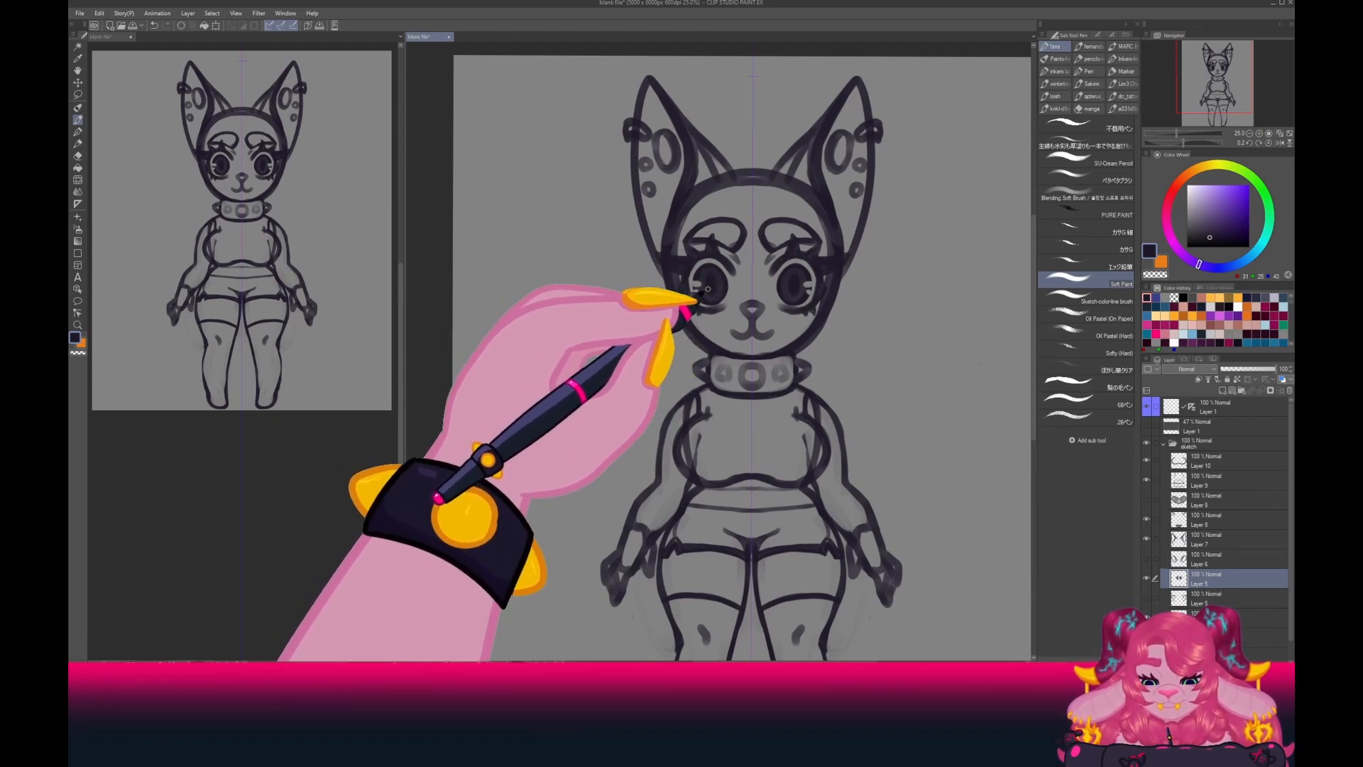
mouse_move(551, 456)
mouse_down()
mouse_move(522, 366)
mouse_move(604, 148)
mouse_up()
drag(764, 328, 762, 351)
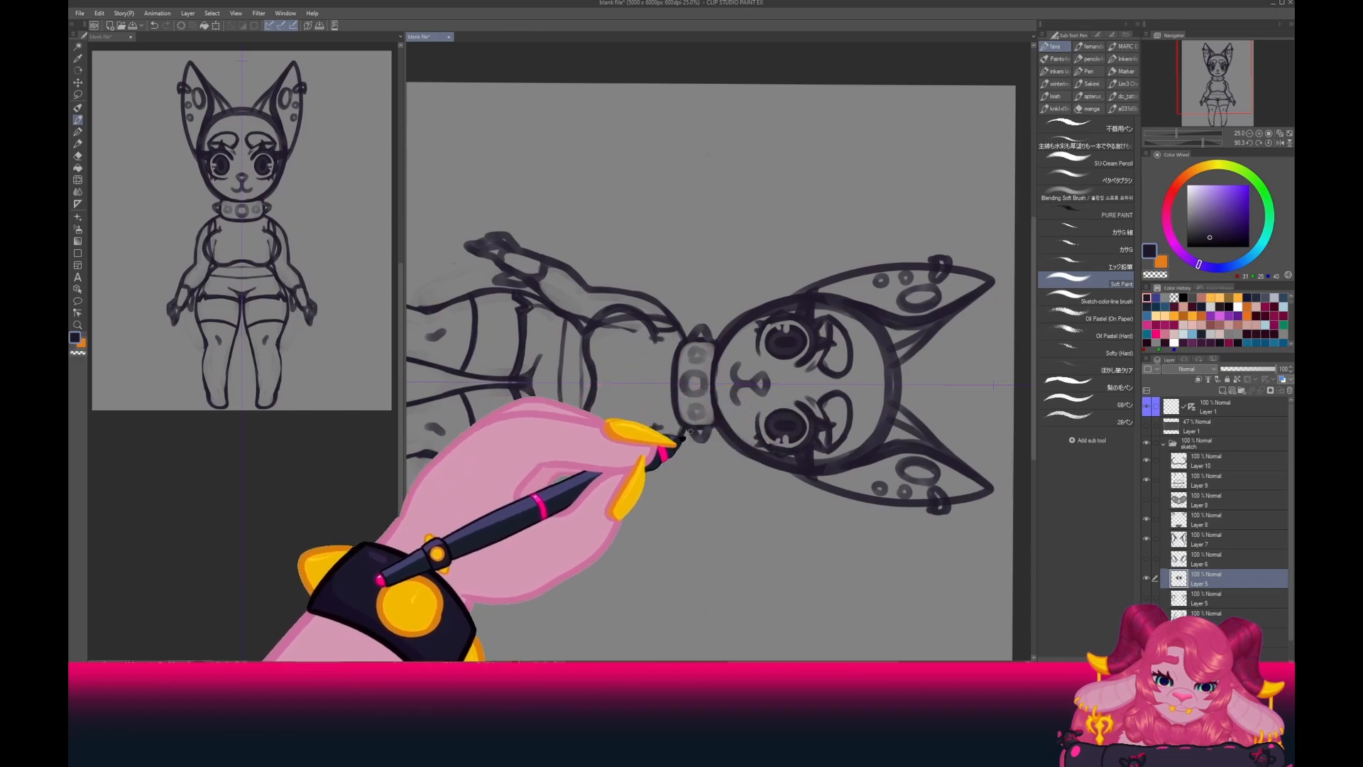
key(shift+space)
drag(744, 426, 799, 275)
key(space)
drag(624, 323, 654, 441)
key(shift+space)
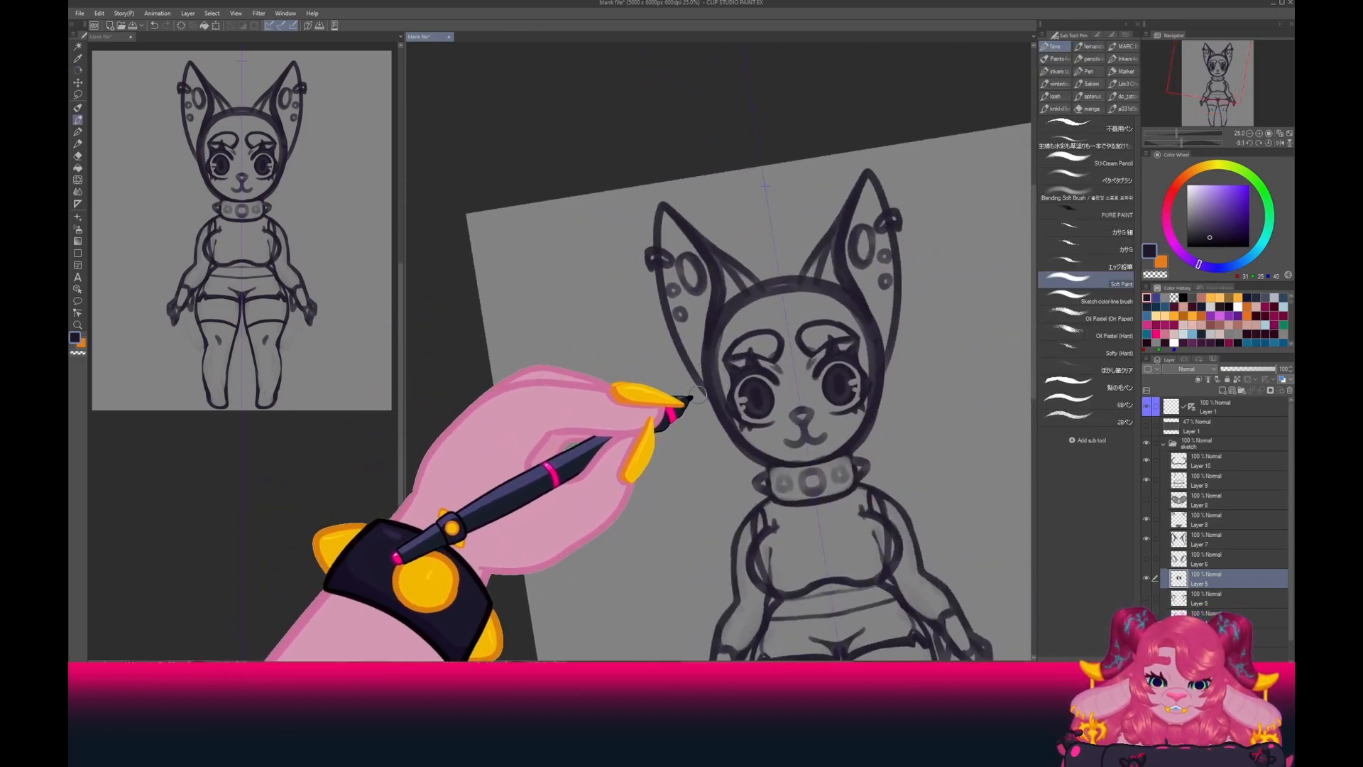
key(shift+space)
drag(603, 462, 683, 366)
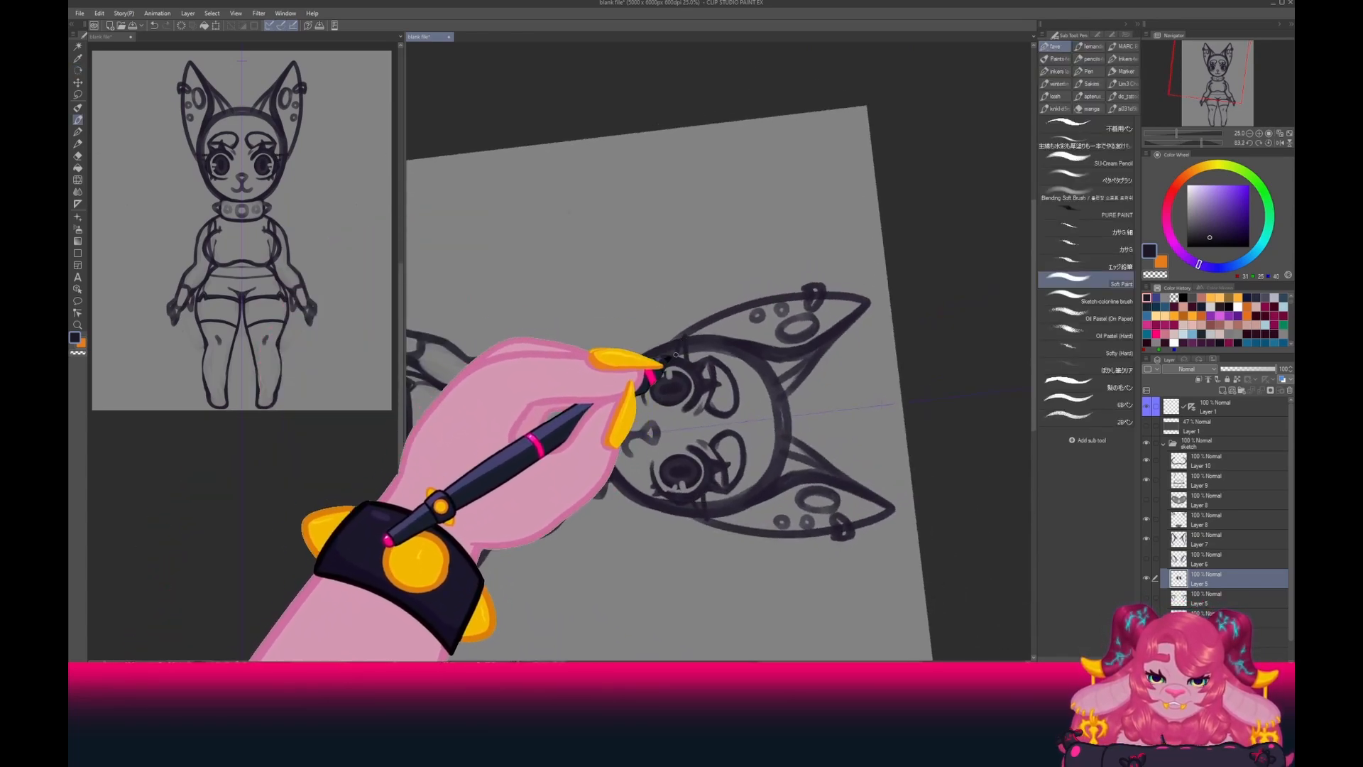
key(shift+space)
drag(603, 313, 585, 411)
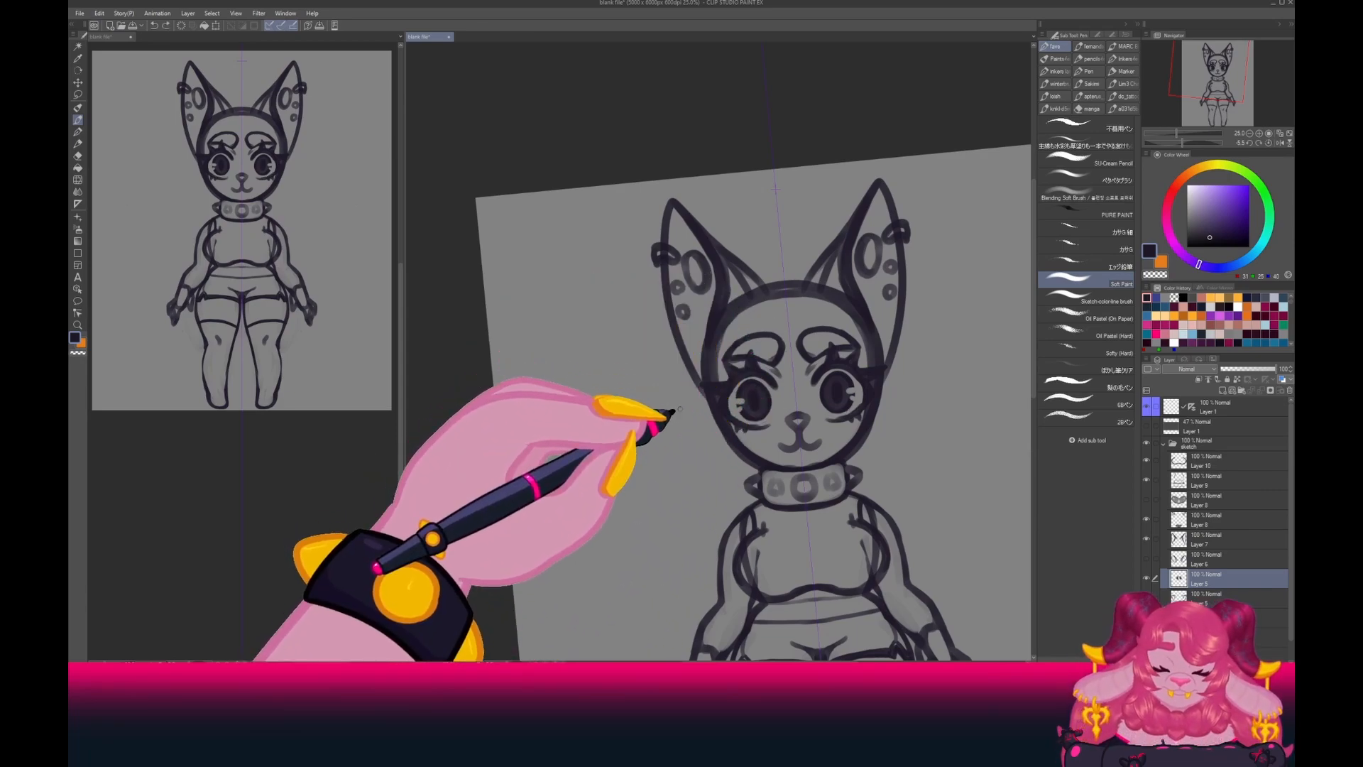
Paint the chest area over in the background grey on the chest layer and redraw the bust outline and straps in dark.
mouse_move(634, 501)
mouse_down()
mouse_move(616, 433)
mouse_move(581, 457)
mouse_move(603, 442)
mouse_move(595, 383)
mouse_up()
click(1201, 461)
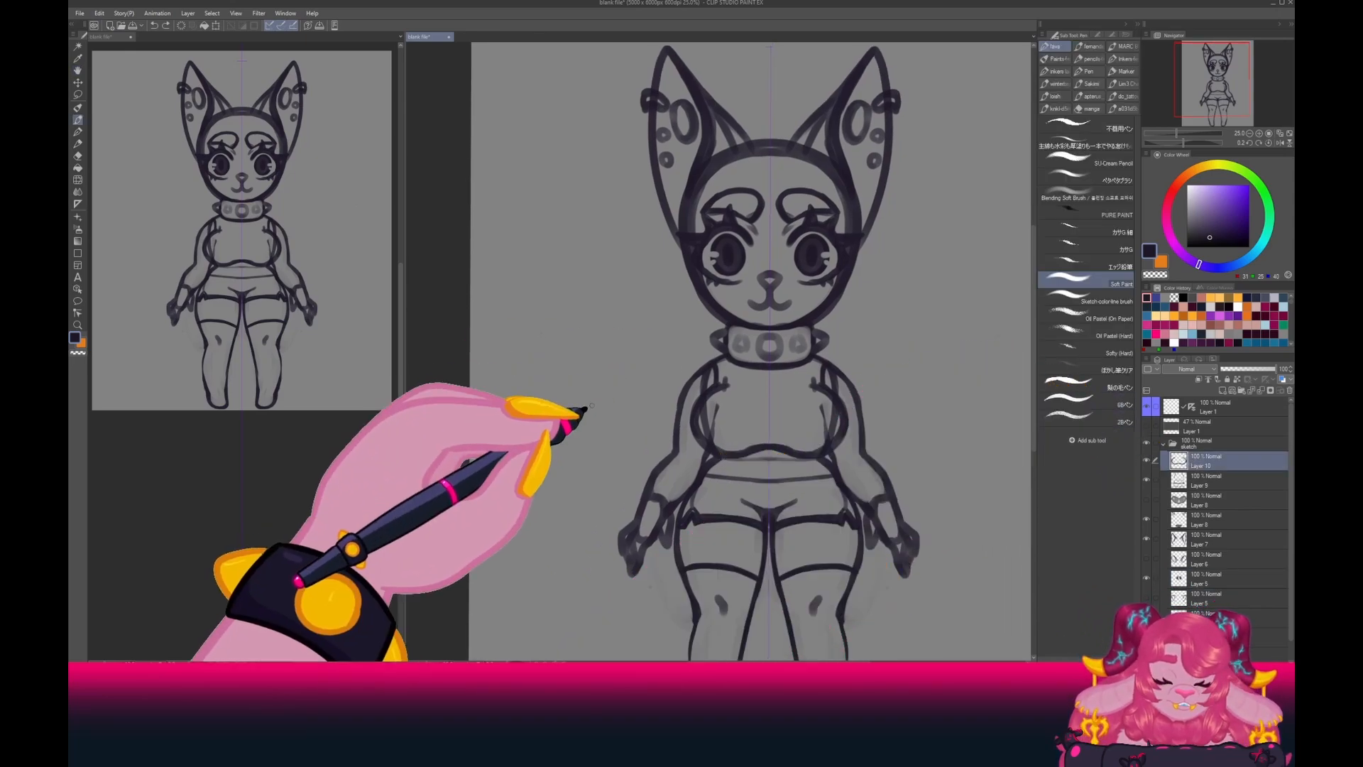
alt+click(597, 396)
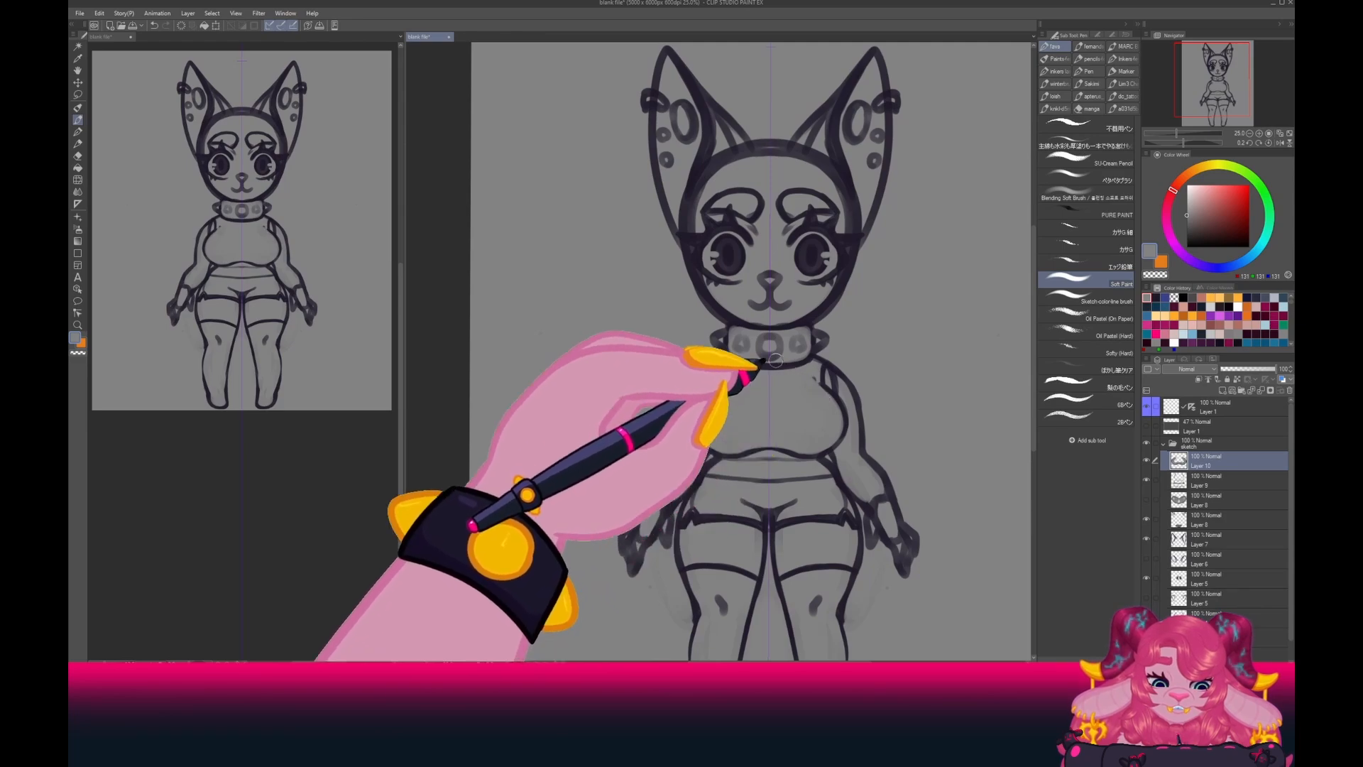
alt+click(718, 340)
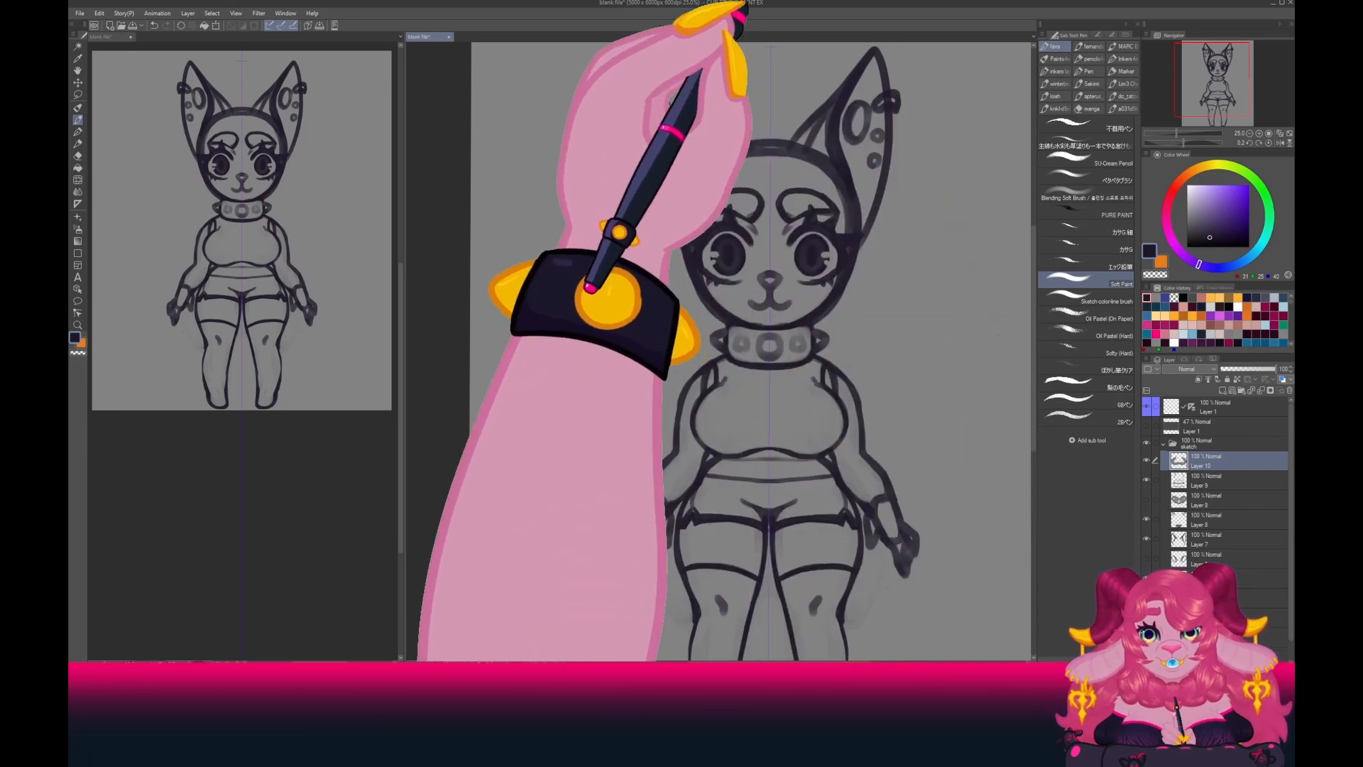
Add a new empty layer above the chest layer for the hair.
key(space)
mouse_move(626, 453)
mouse_down()
mouse_move(595, 435)
mouse_move(601, 396)
mouse_move(620, 382)
mouse_up()
click(1223, 391)
key(space)
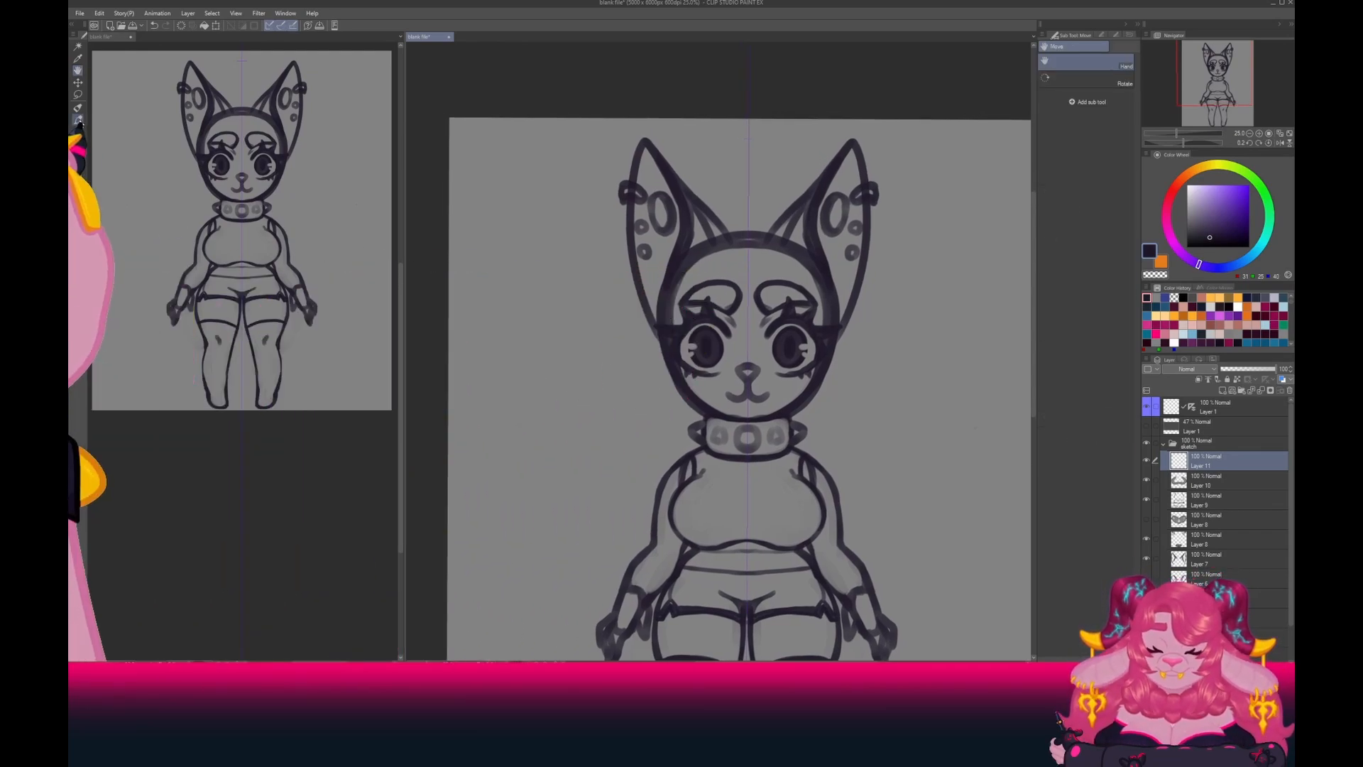
drag(741, 267, 718, 247)
key(ctrl+z)
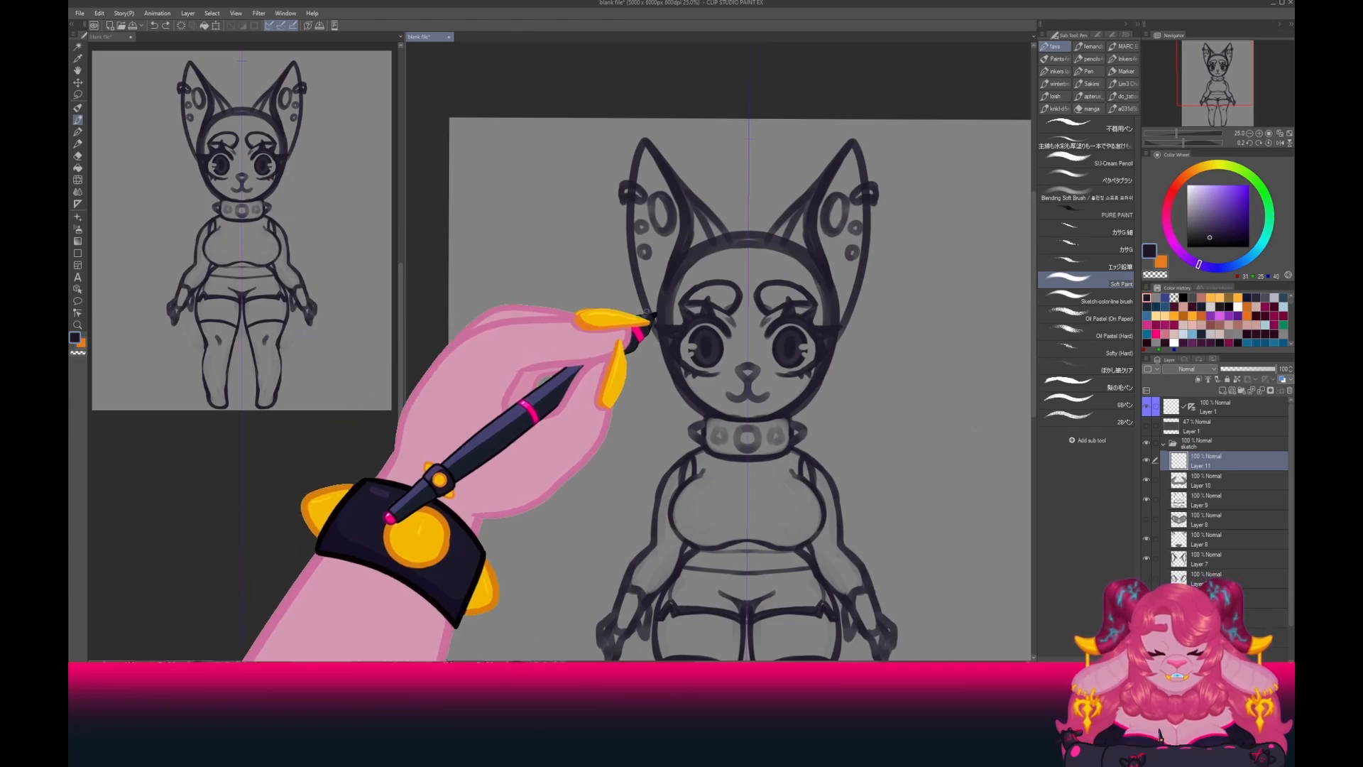
mouse_move(659, 311)
mouse_down()
mouse_move(817, 310)
mouse_move(766, 226)
mouse_move(656, 303)
mouse_move(641, 460)
mouse_up()
key(Delete)
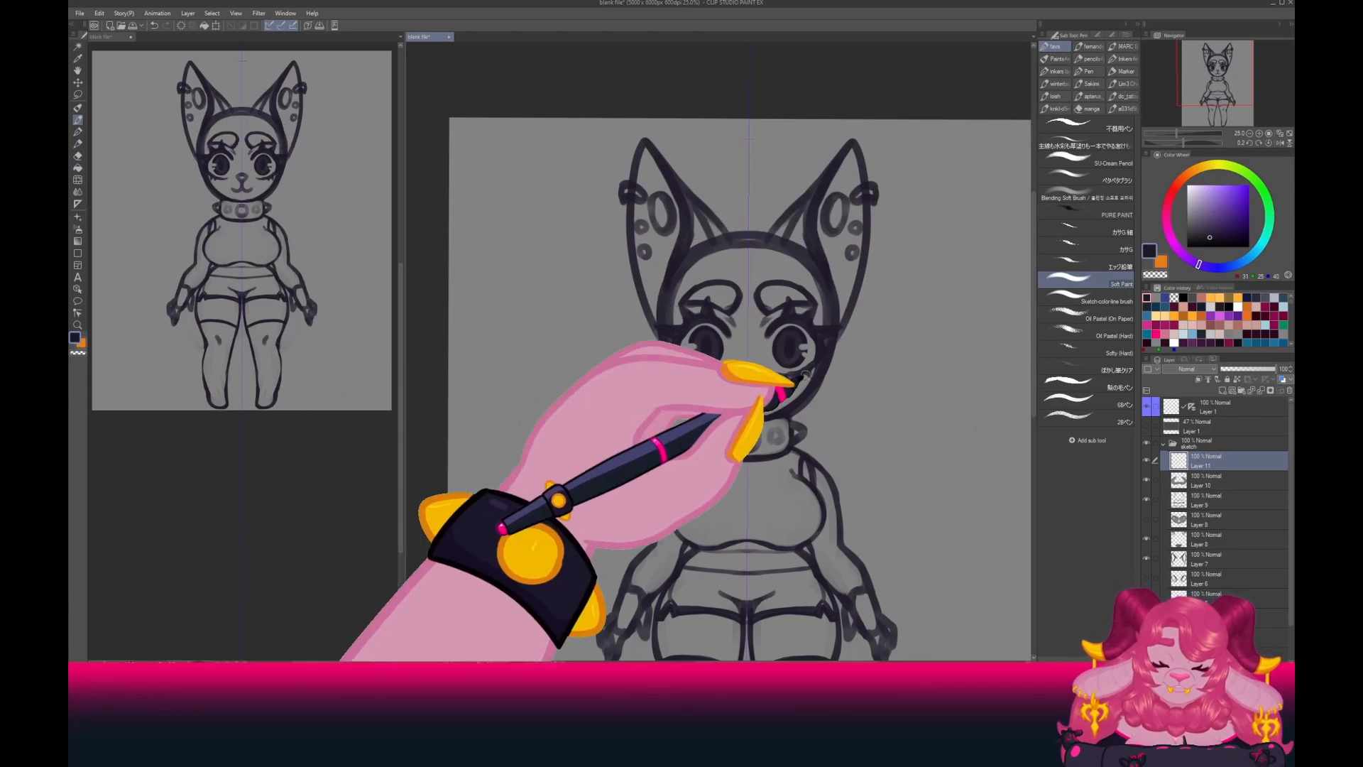
Draw long mirrored hair strands from both sides of the head past the elbows and a curved hairline across the forehead.
mouse_move(839, 333)
mouse_down()
mouse_move(841, 440)
mouse_move(900, 589)
mouse_up()
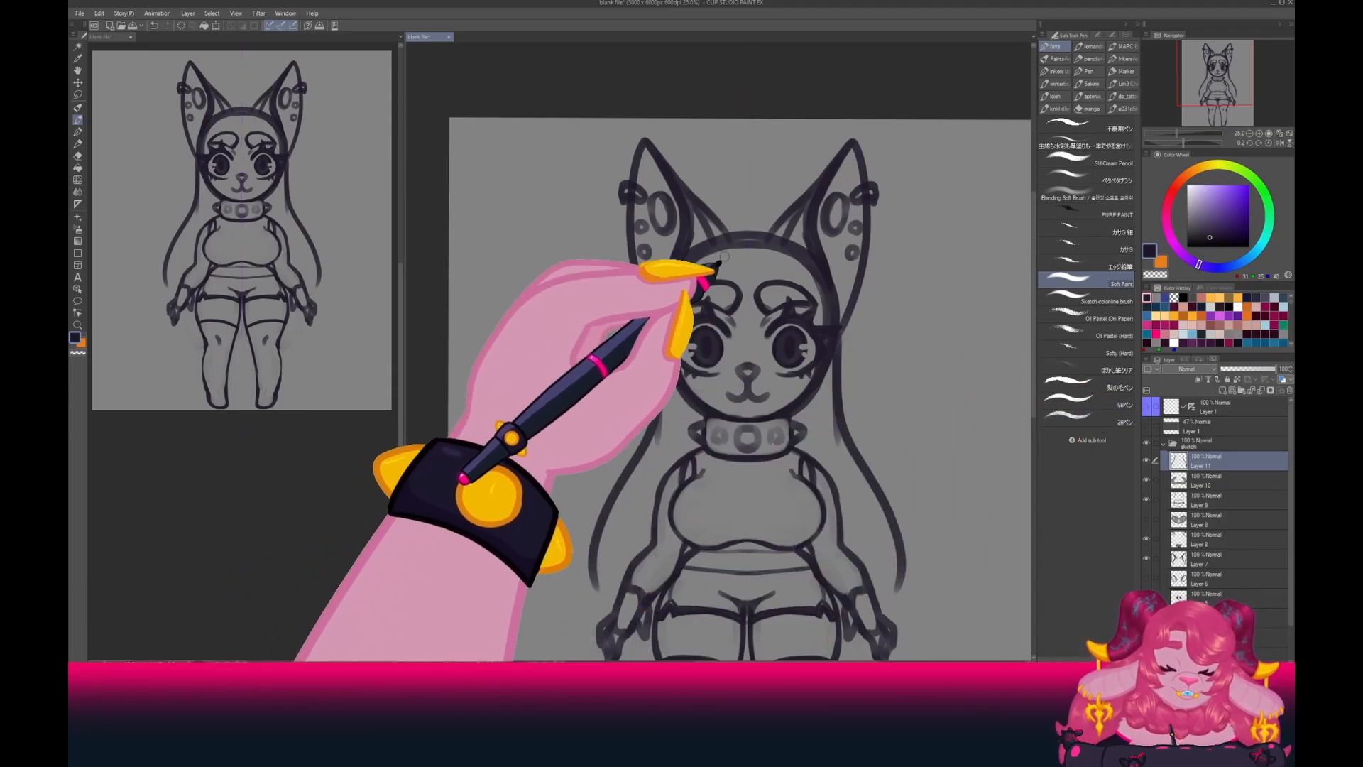
mouse_move(713, 269)
mouse_down()
mouse_move(779, 270)
mouse_move(823, 292)
mouse_up()
drag(671, 293, 665, 311)
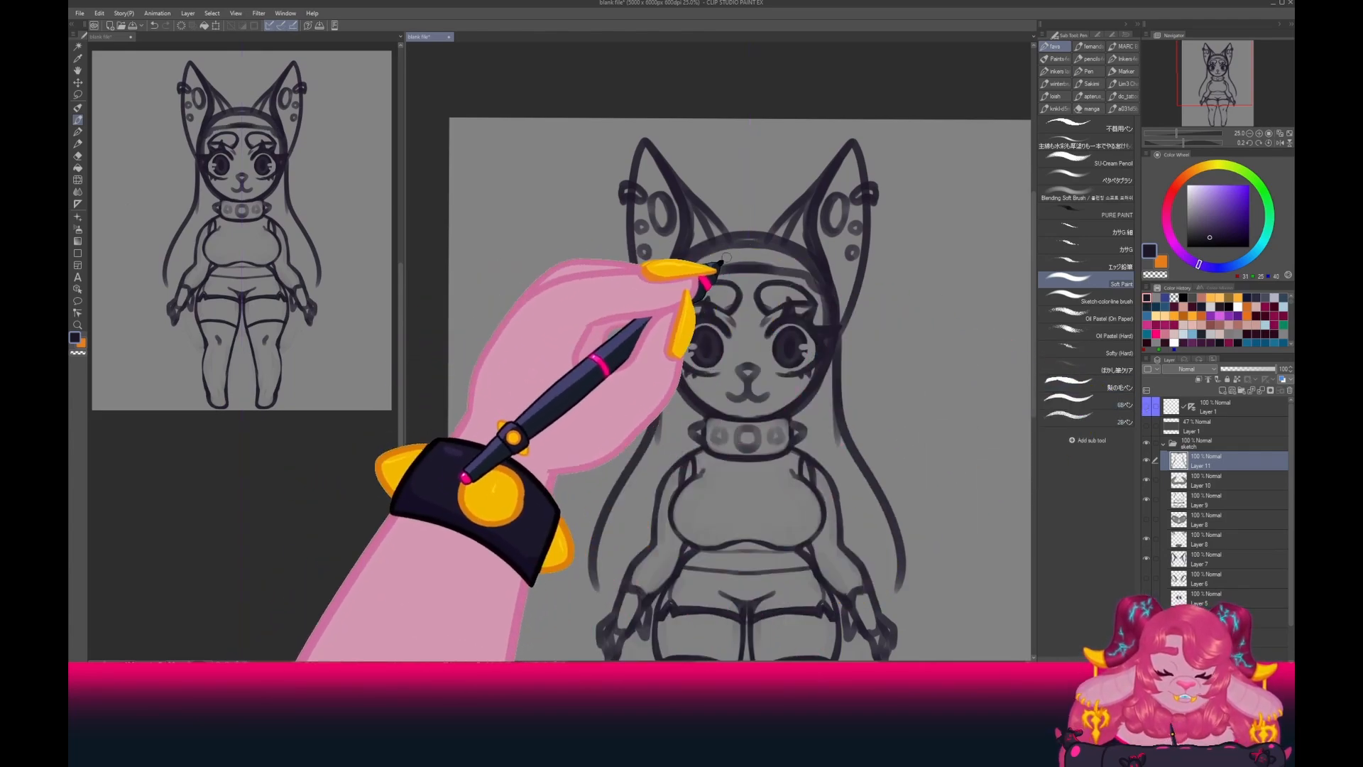
Draw an off-centre parting with a side-swept fringe crossing one eye and falling down both sides of the face.
mouse_move(728, 263)
mouse_down()
mouse_move(839, 336)
mouse_move(845, 392)
mouse_up()
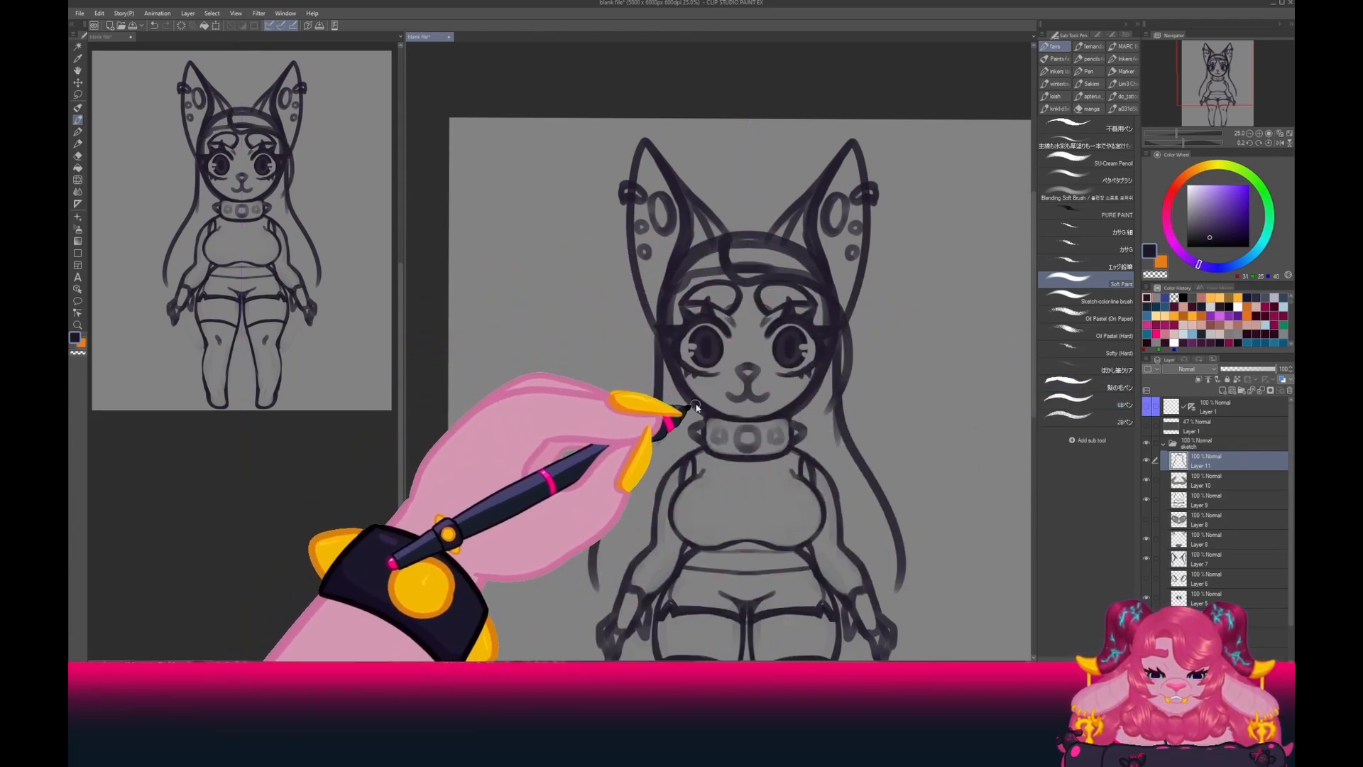
key(ctrl+z)
mouse_move(724, 238)
mouse_down()
mouse_move(740, 318)
mouse_move(849, 371)
mouse_up()
mouse_move(737, 264)
mouse_down()
mouse_move(823, 357)
mouse_move(848, 360)
mouse_up()
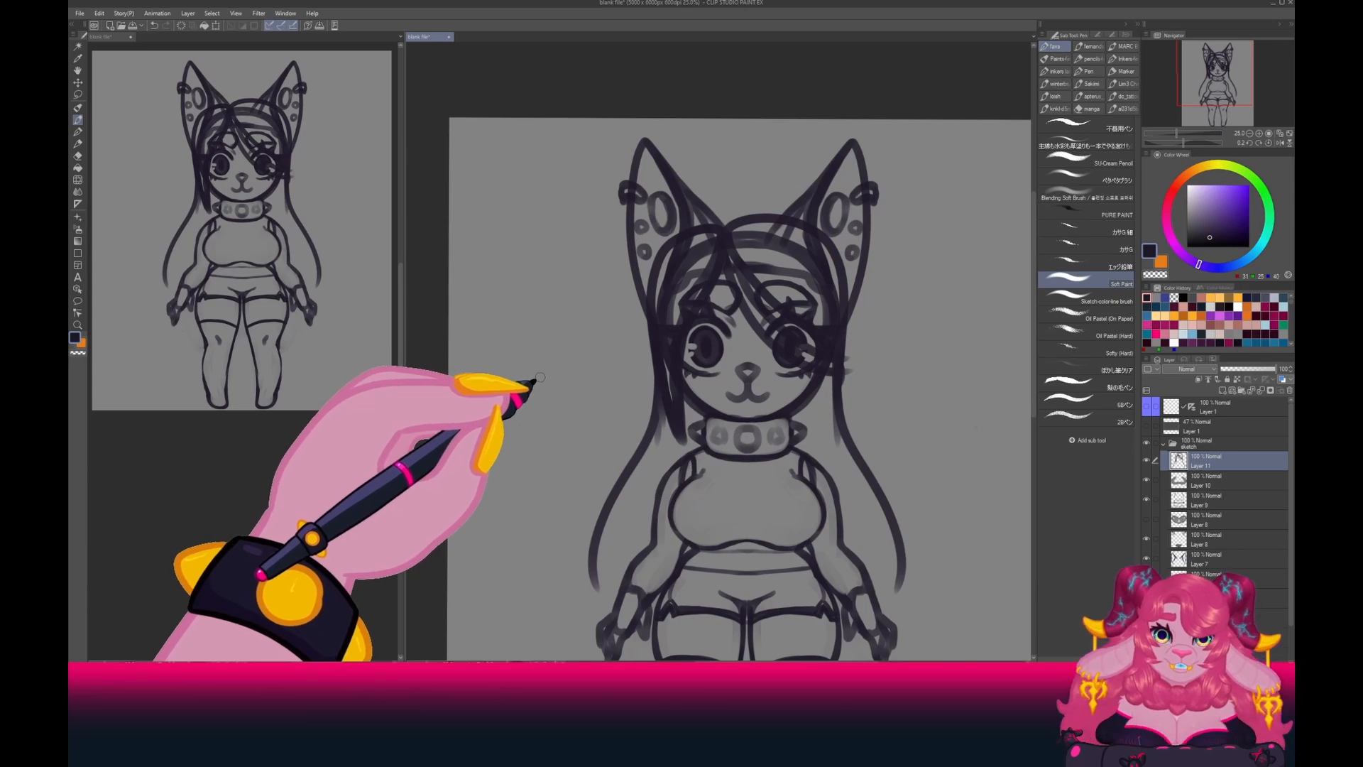
Fill the hair on top and beside the face with the background grey to hide the sketch lines underneath.
alt+click(604, 416)
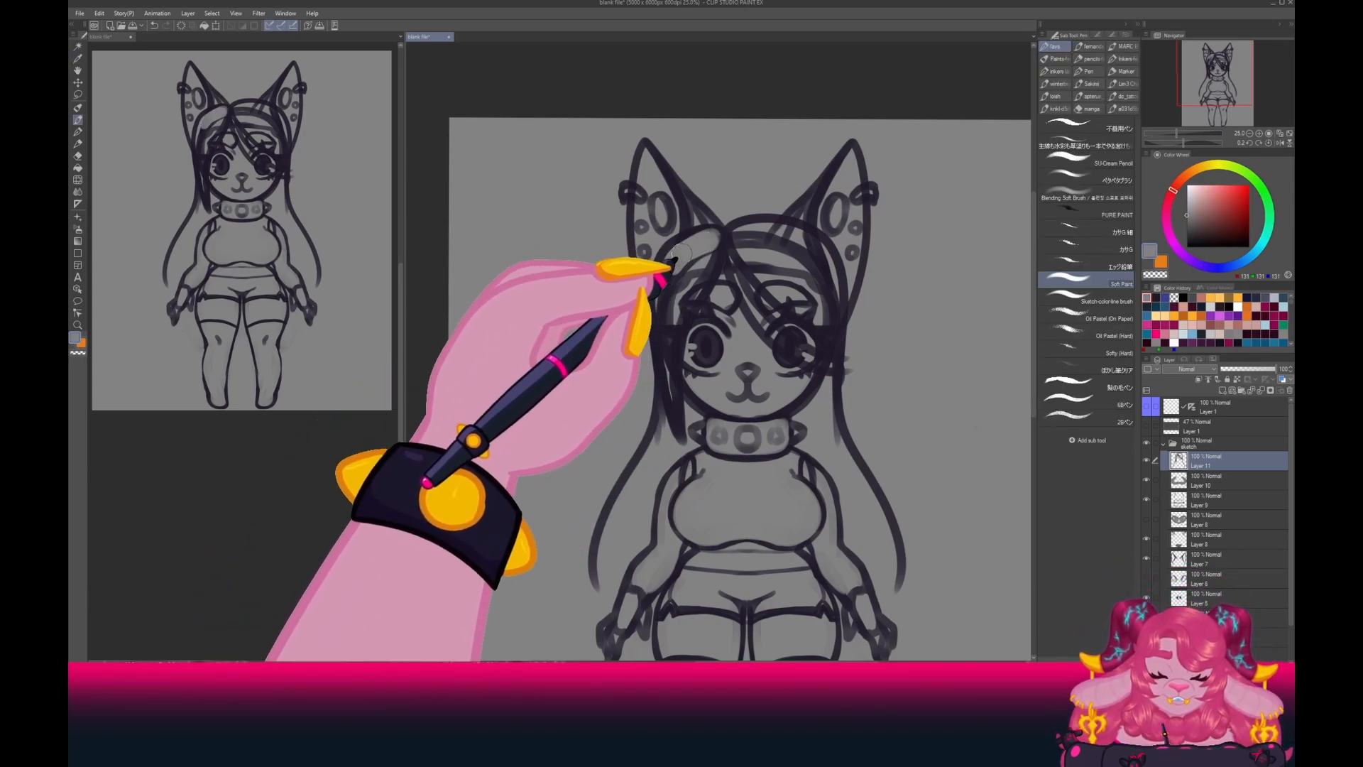
mouse_move(699, 283)
mouse_down()
mouse_move(742, 284)
mouse_move(729, 251)
mouse_move(796, 350)
mouse_move(737, 277)
mouse_move(760, 296)
mouse_move(744, 255)
mouse_move(772, 286)
mouse_move(742, 230)
mouse_move(835, 333)
mouse_move(754, 244)
mouse_move(768, 256)
mouse_move(815, 247)
mouse_move(835, 364)
mouse_move(735, 246)
mouse_up()
drag(826, 340, 833, 412)
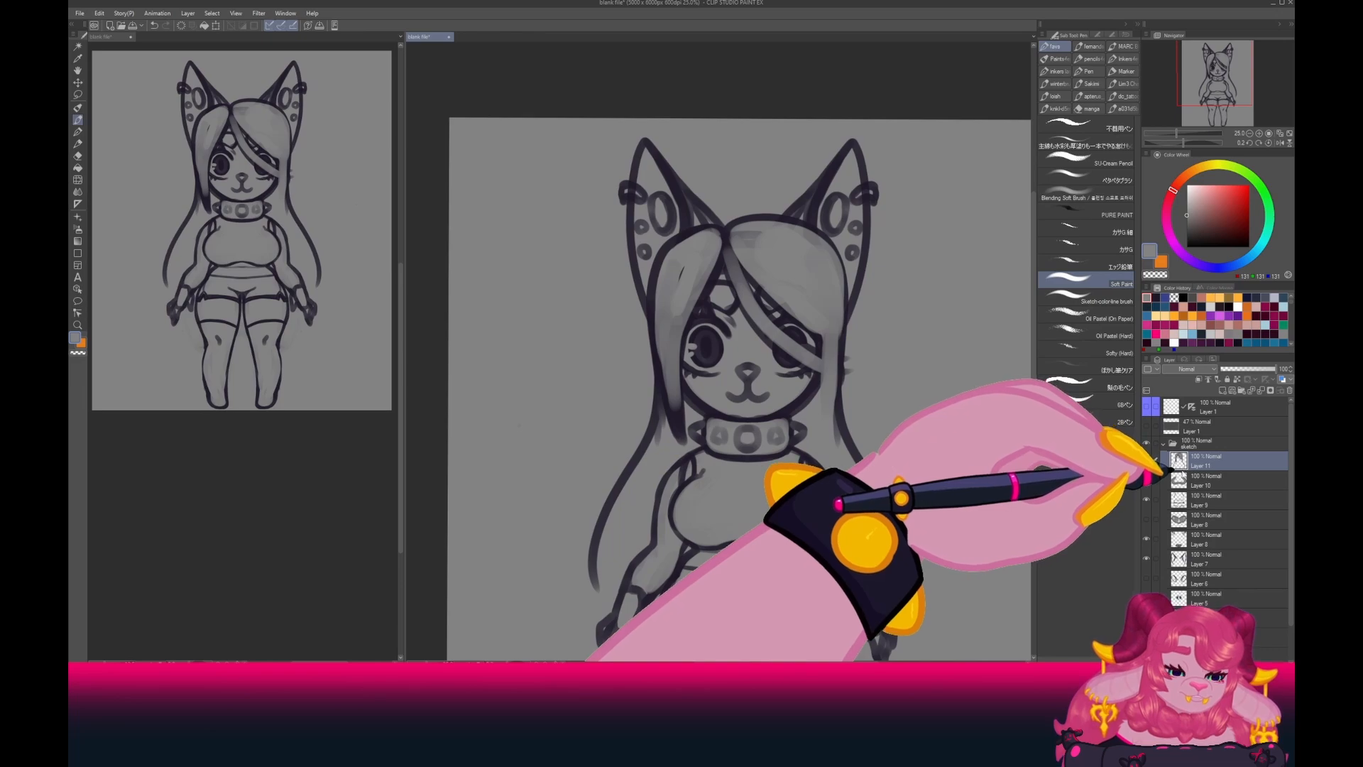
Fade the fringe over the covered eye so the eye shows through and redraw its strand lines in dark.
click(1129, 281)
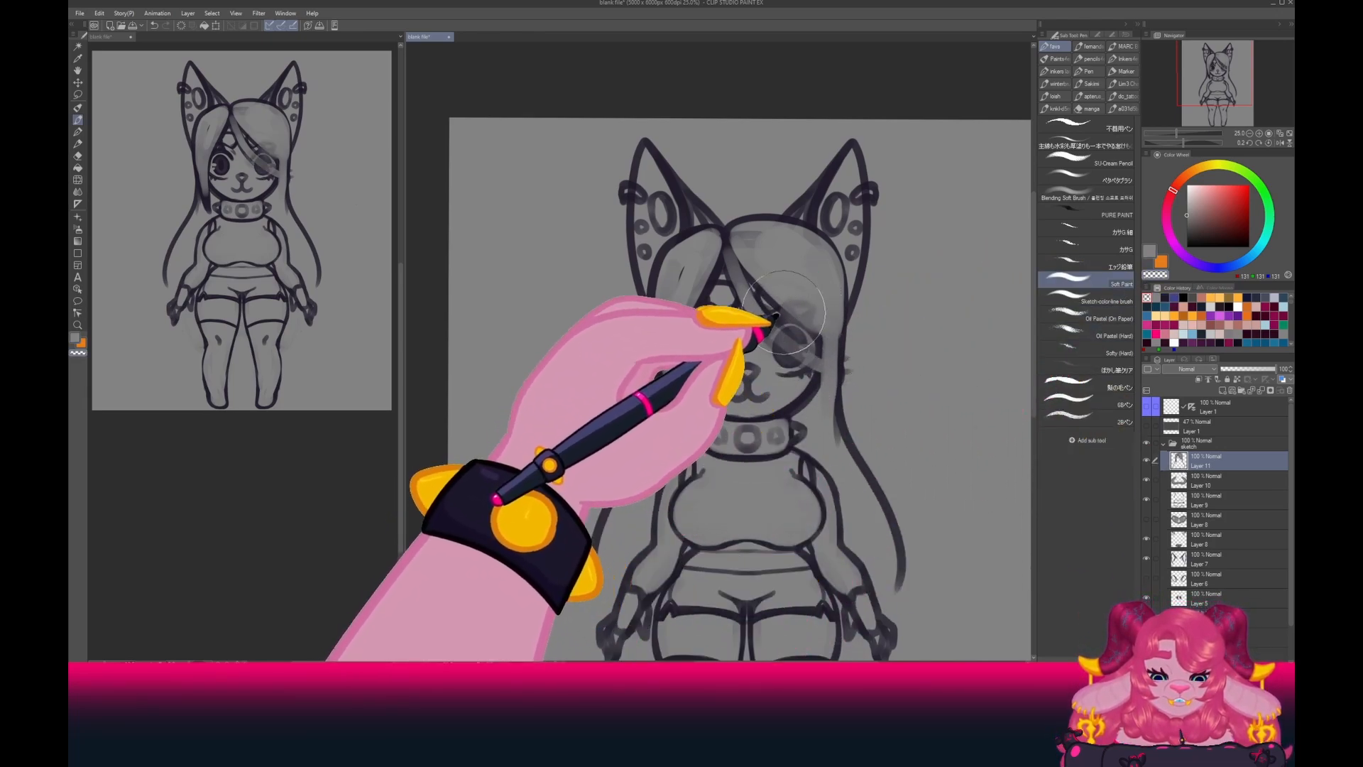
mouse_move(784, 312)
mouse_down()
mouse_move(820, 324)
mouse_move(822, 353)
mouse_move(782, 363)
mouse_move(773, 319)
mouse_move(820, 334)
mouse_move(779, 364)
mouse_up()
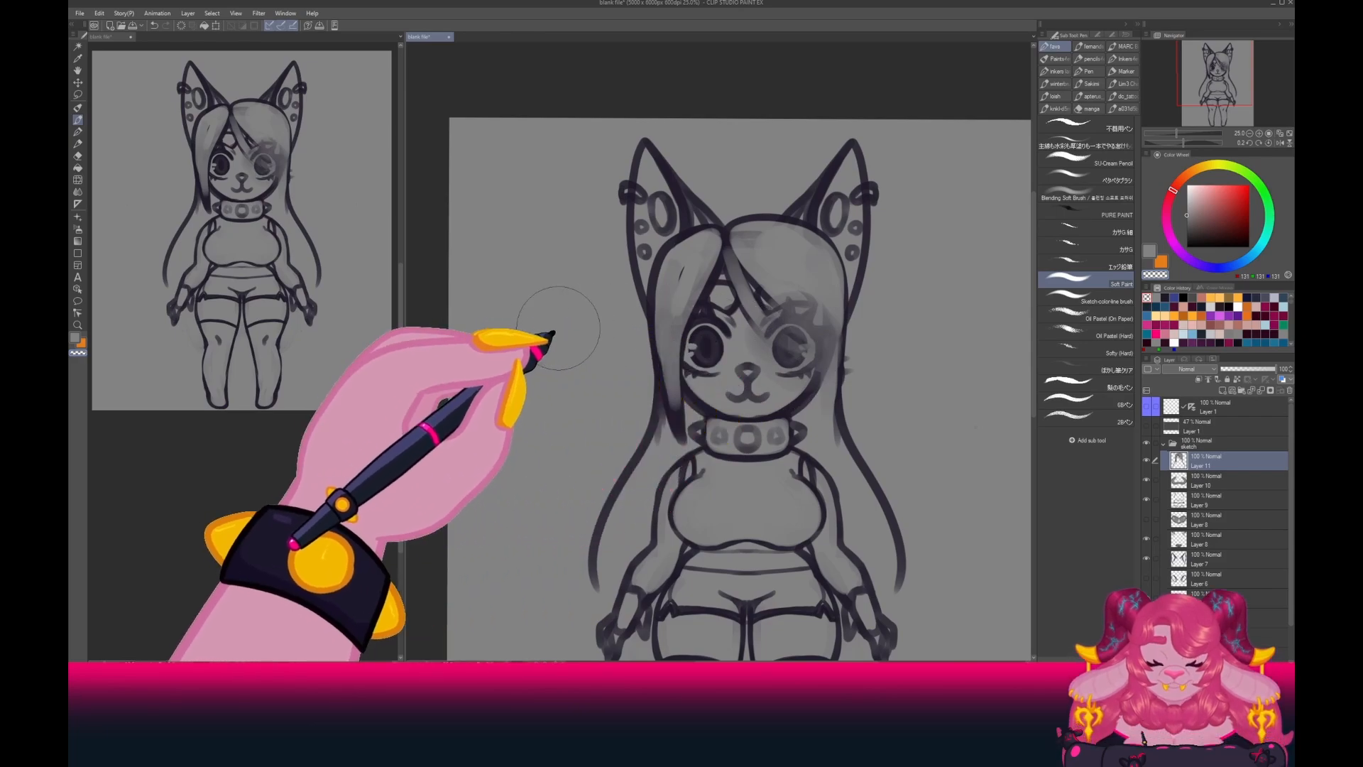
click(1145, 305)
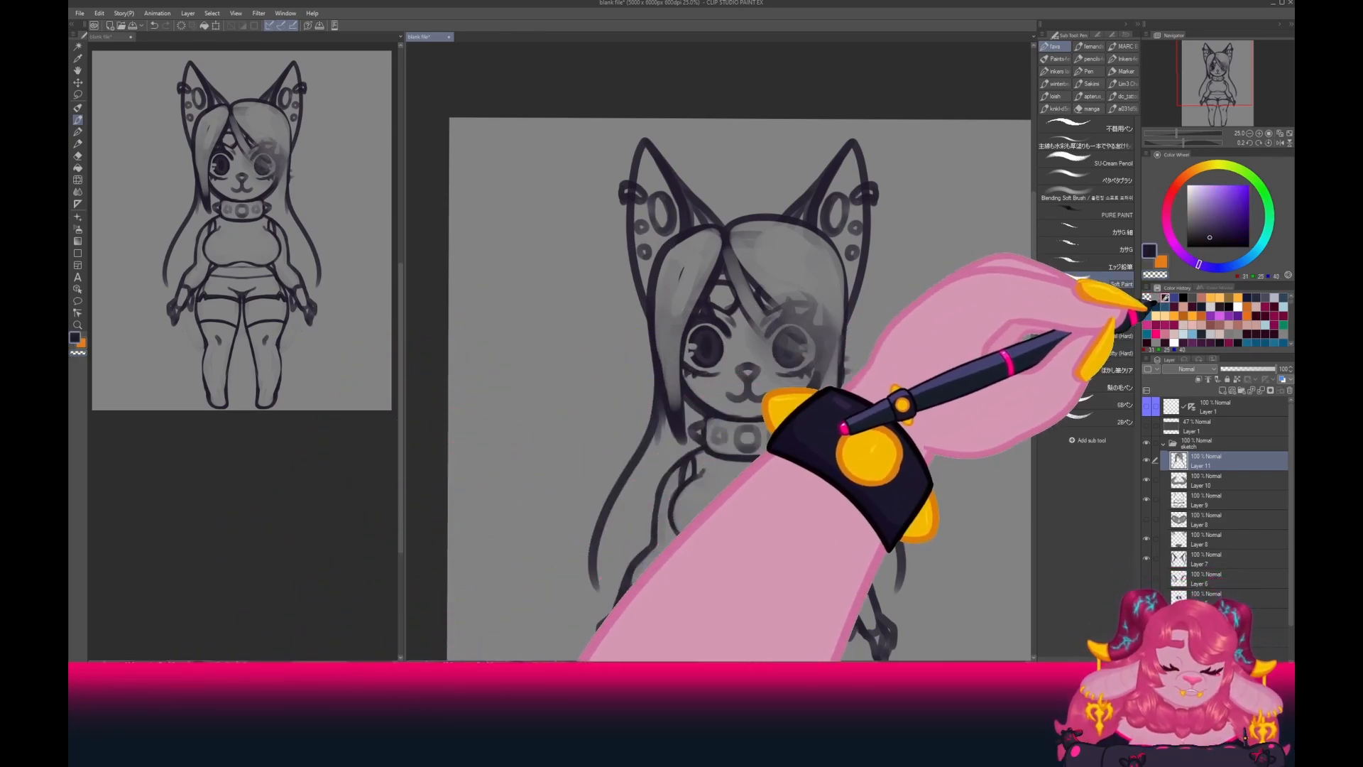
drag(742, 318, 847, 372)
drag(740, 313, 811, 362)
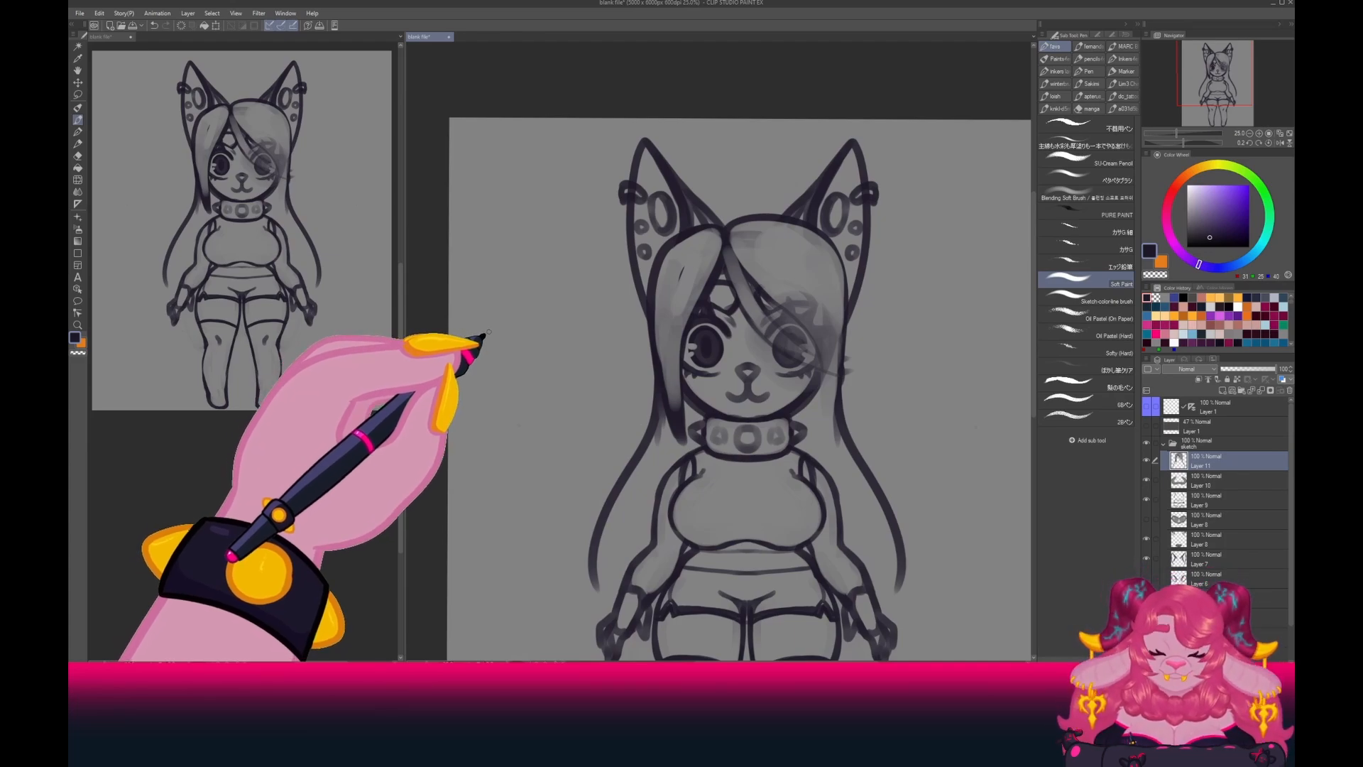
Hide the side-swept hair layer, add an empty layer above it and turn the symmetry guide back on.
drag(548, 478, 572, 464)
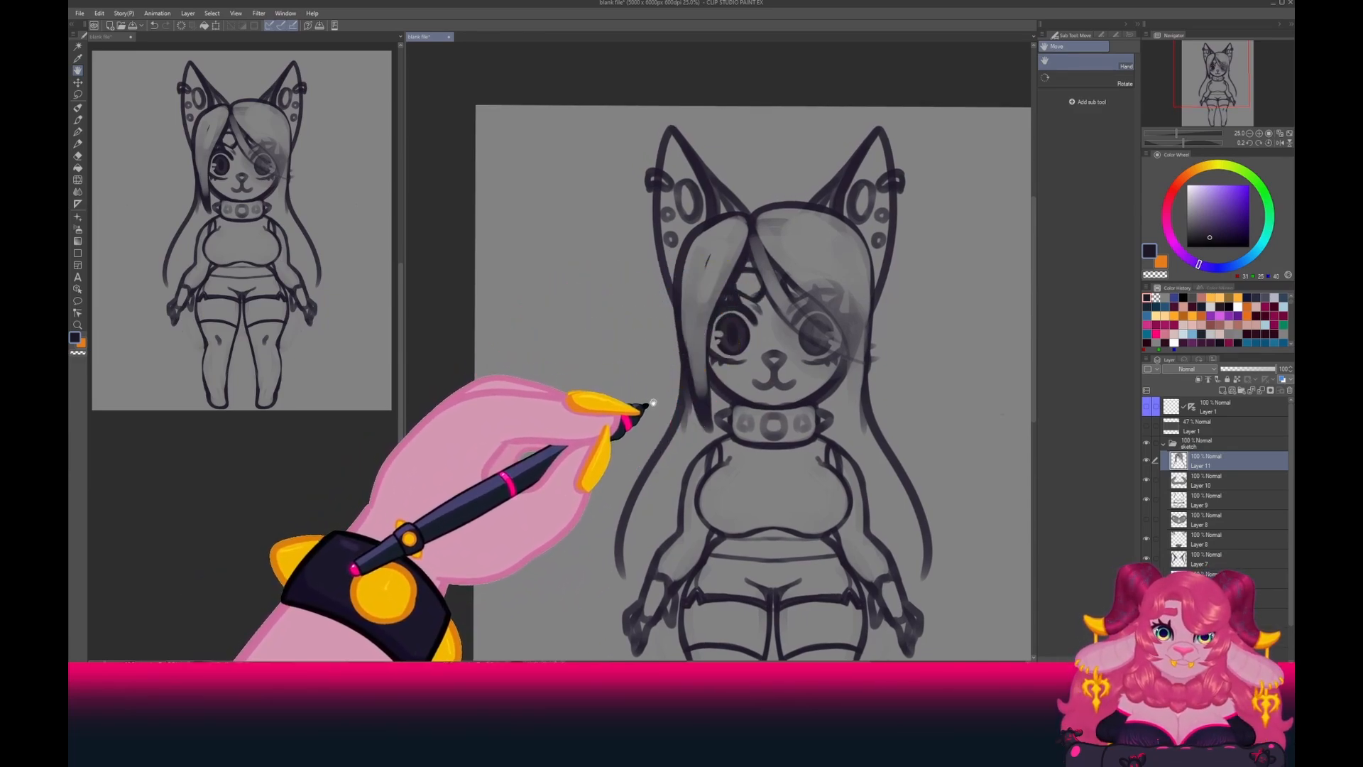
click(1147, 461)
click(1223, 391)
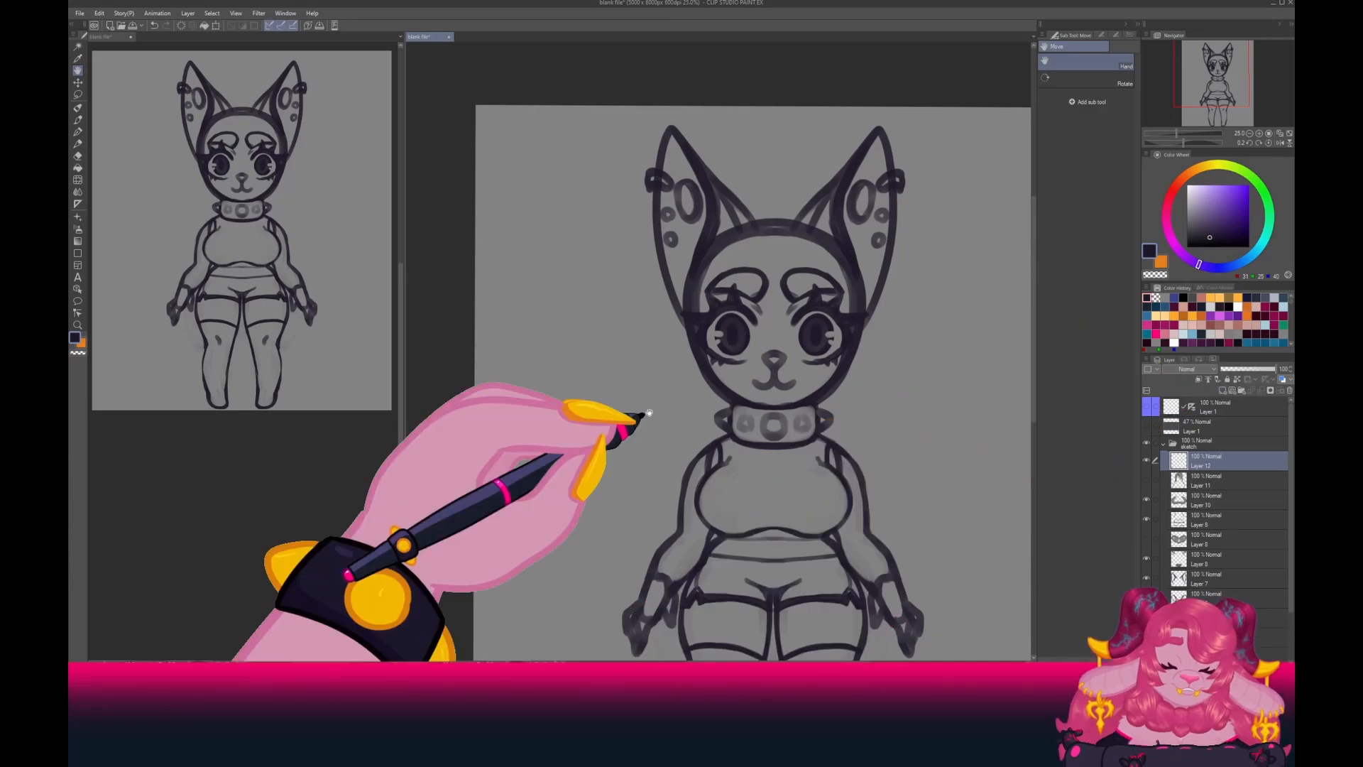
click(1146, 407)
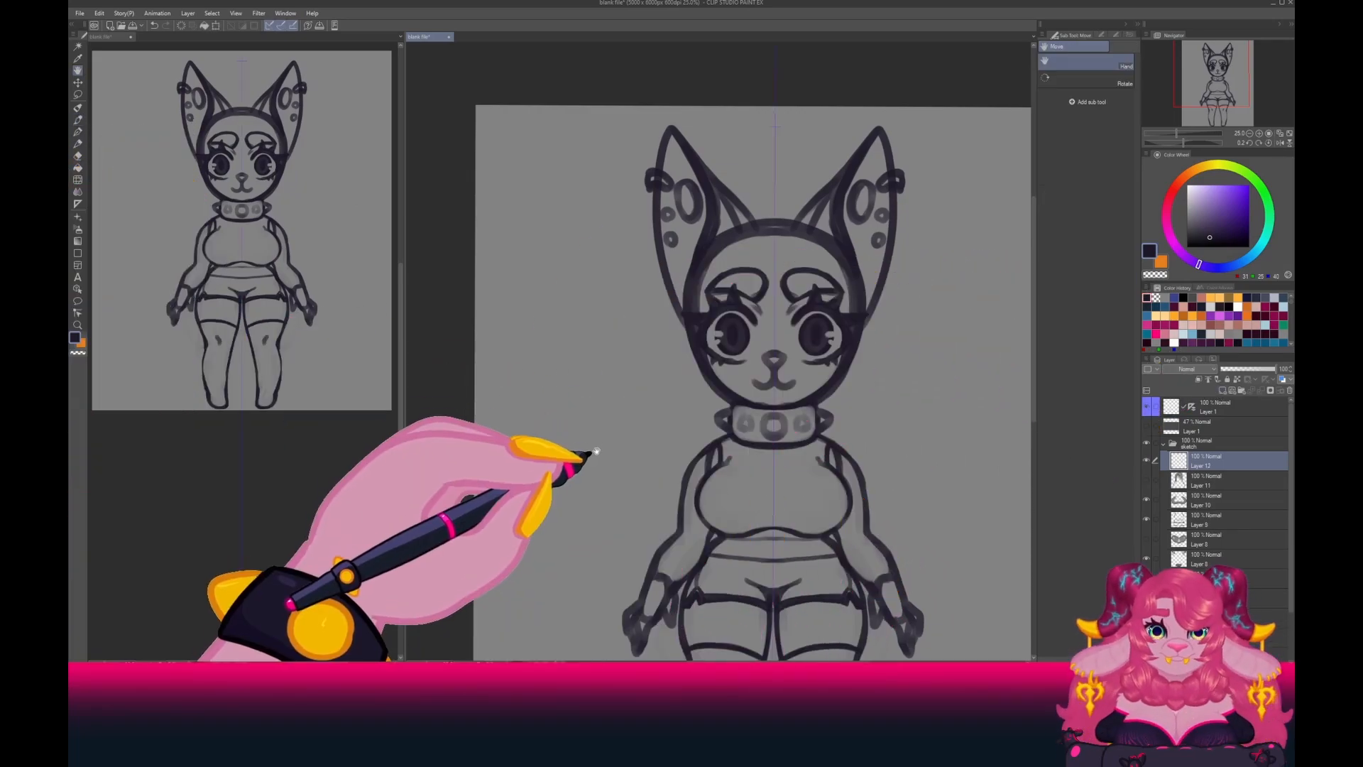
drag(595, 458, 608, 462)
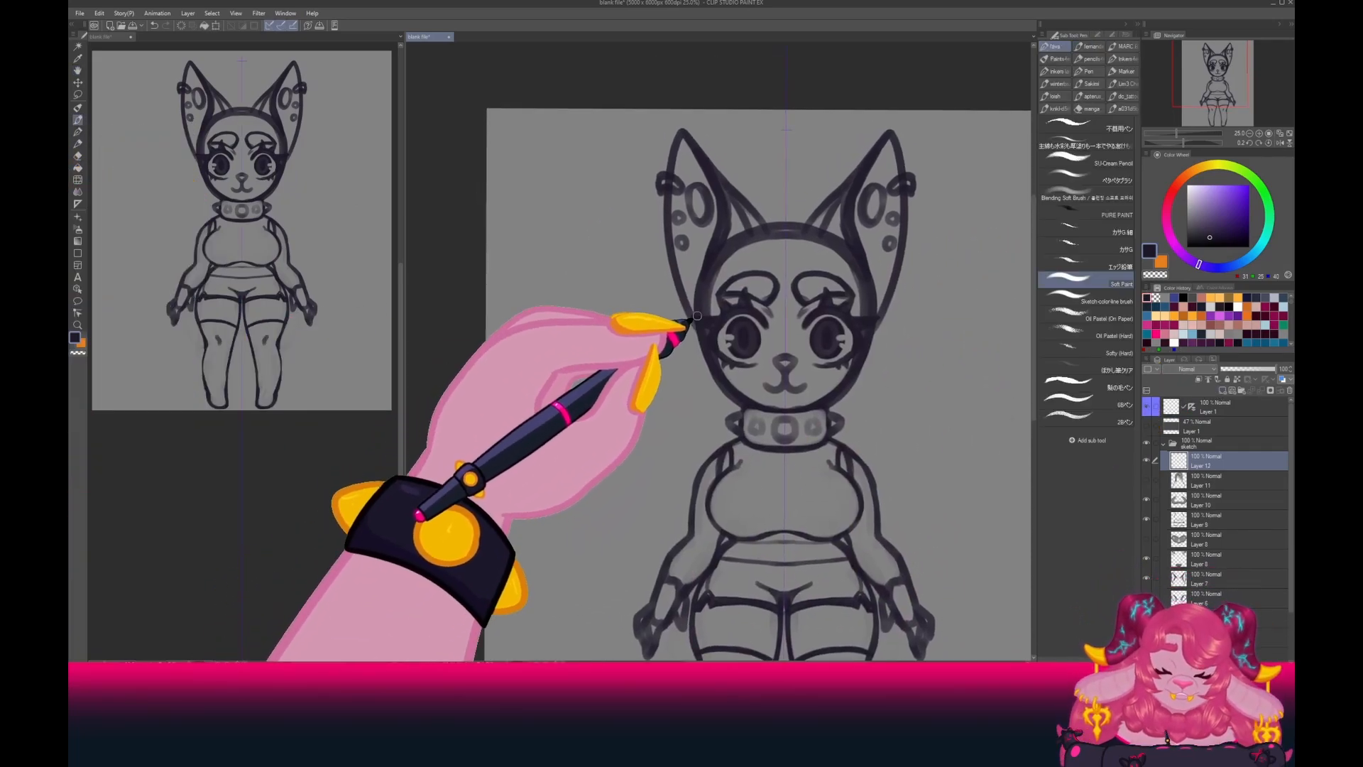
drag(692, 323, 709, 420)
key(ctrl+z)
drag(692, 324, 676, 358)
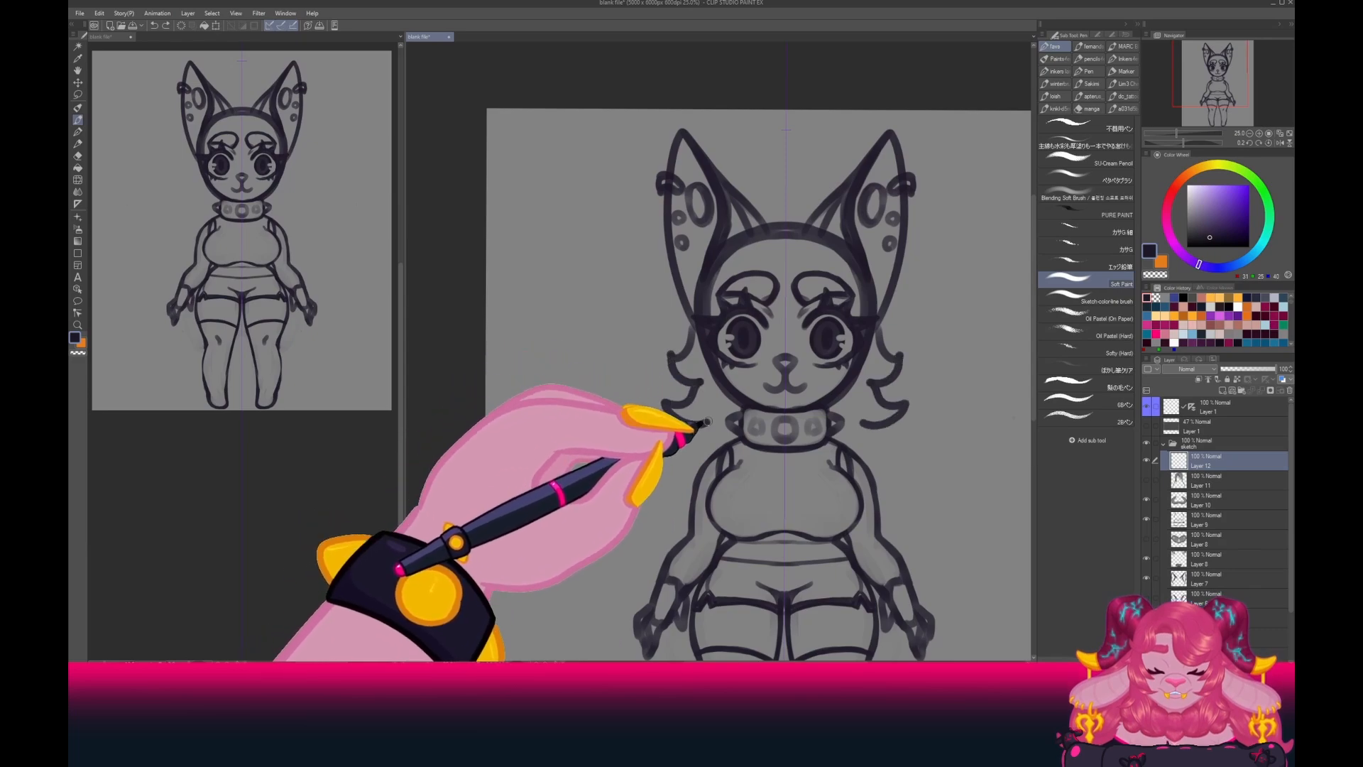
drag(707, 422, 718, 476)
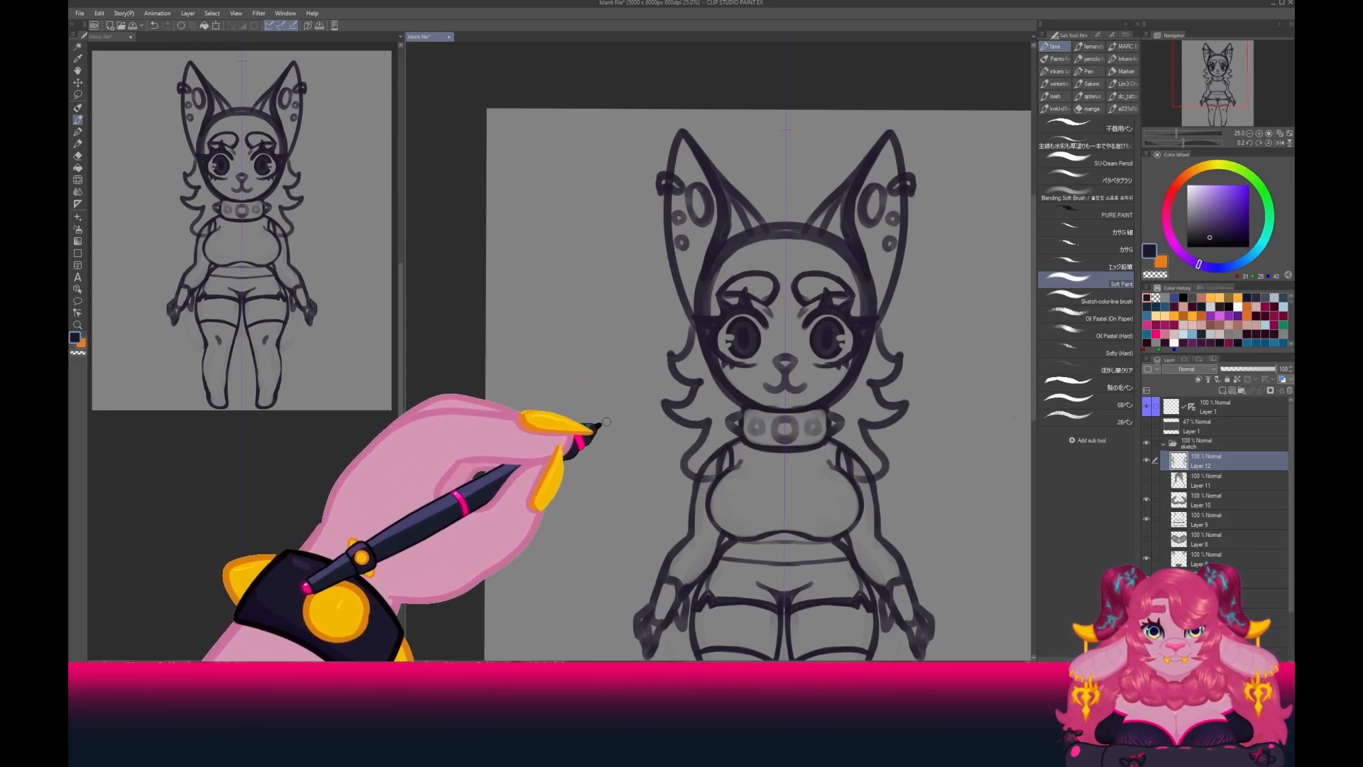
key(ctrl+z)
mouse_move(692, 324)
mouse_down()
mouse_move(668, 351)
mouse_move(688, 375)
mouse_up()
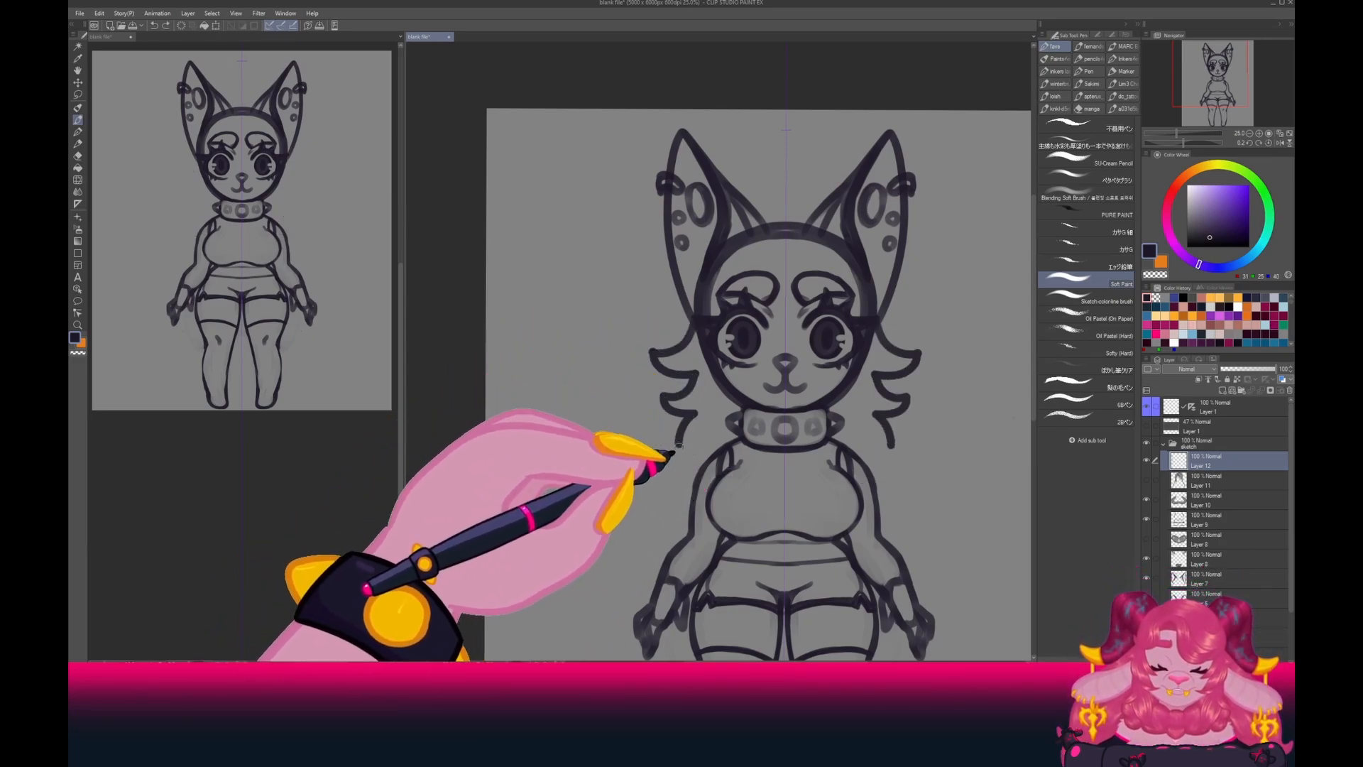
drag(678, 446, 712, 478)
key(ctrl+z)
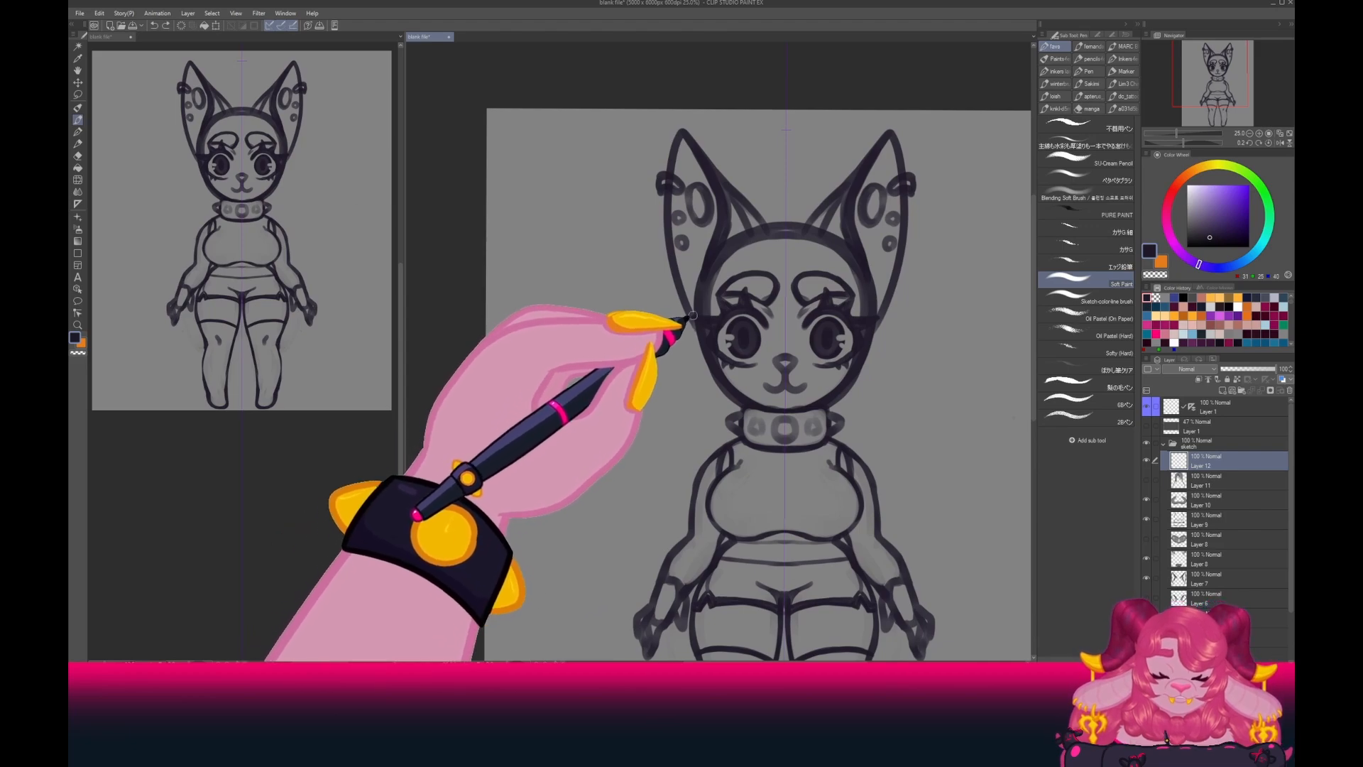
Sketch light mirrored wavy locks down to the shoulders and a centre-parted fringe framing the face.
drag(692, 316, 654, 354)
drag(679, 472, 697, 481)
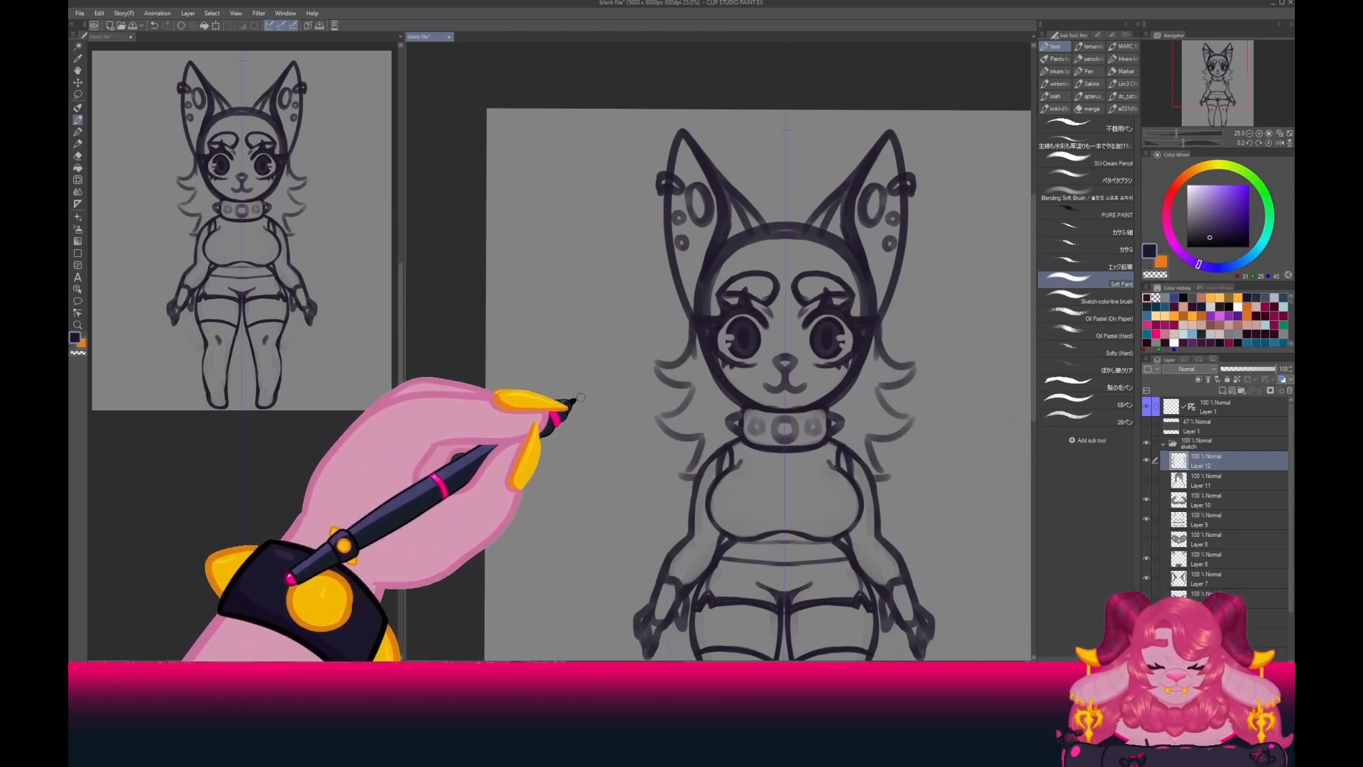
drag(785, 250, 709, 407)
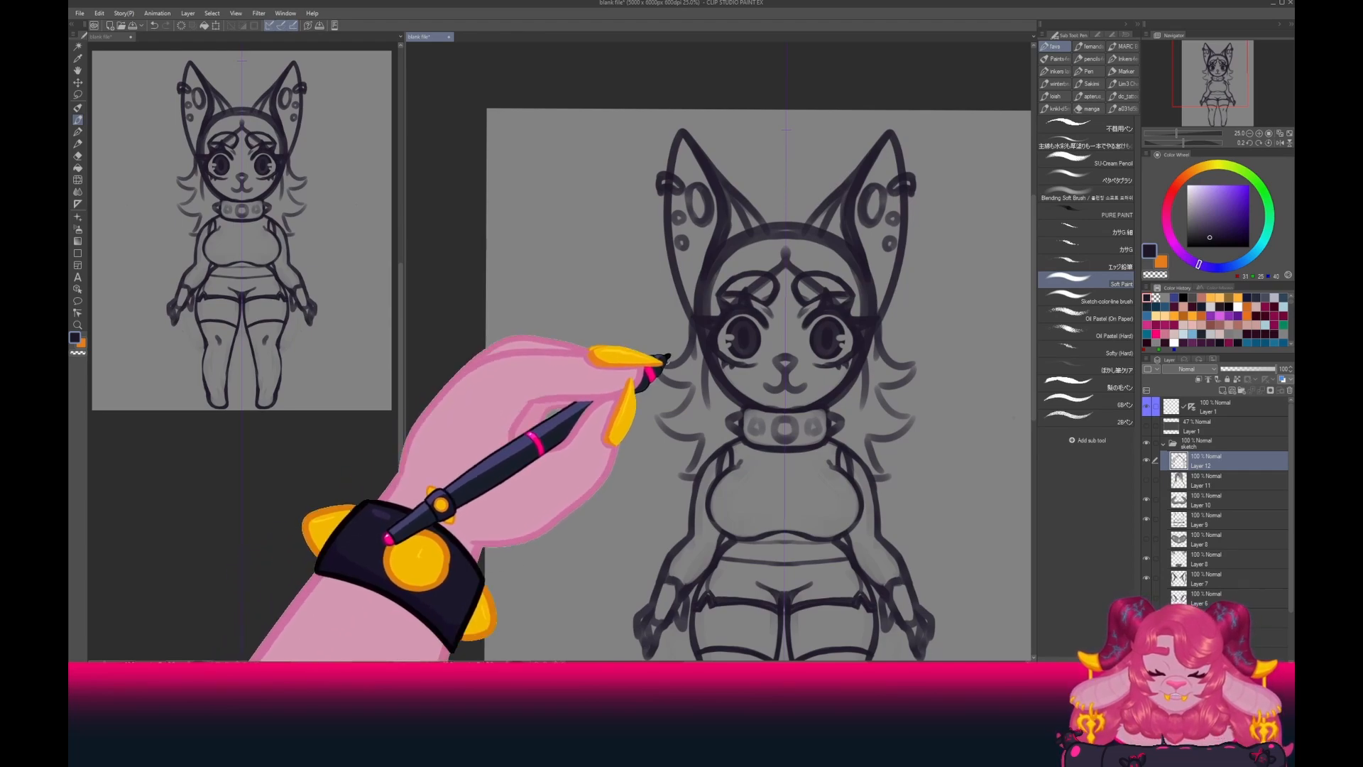
Draw the centre-parted crown over the head and go over the flicked side locks in dark down to the shoulders.
drag(784, 257, 771, 233)
mouse_move(785, 223)
mouse_down()
mouse_move(757, 218)
mouse_move(717, 243)
mouse_move(689, 345)
mouse_up()
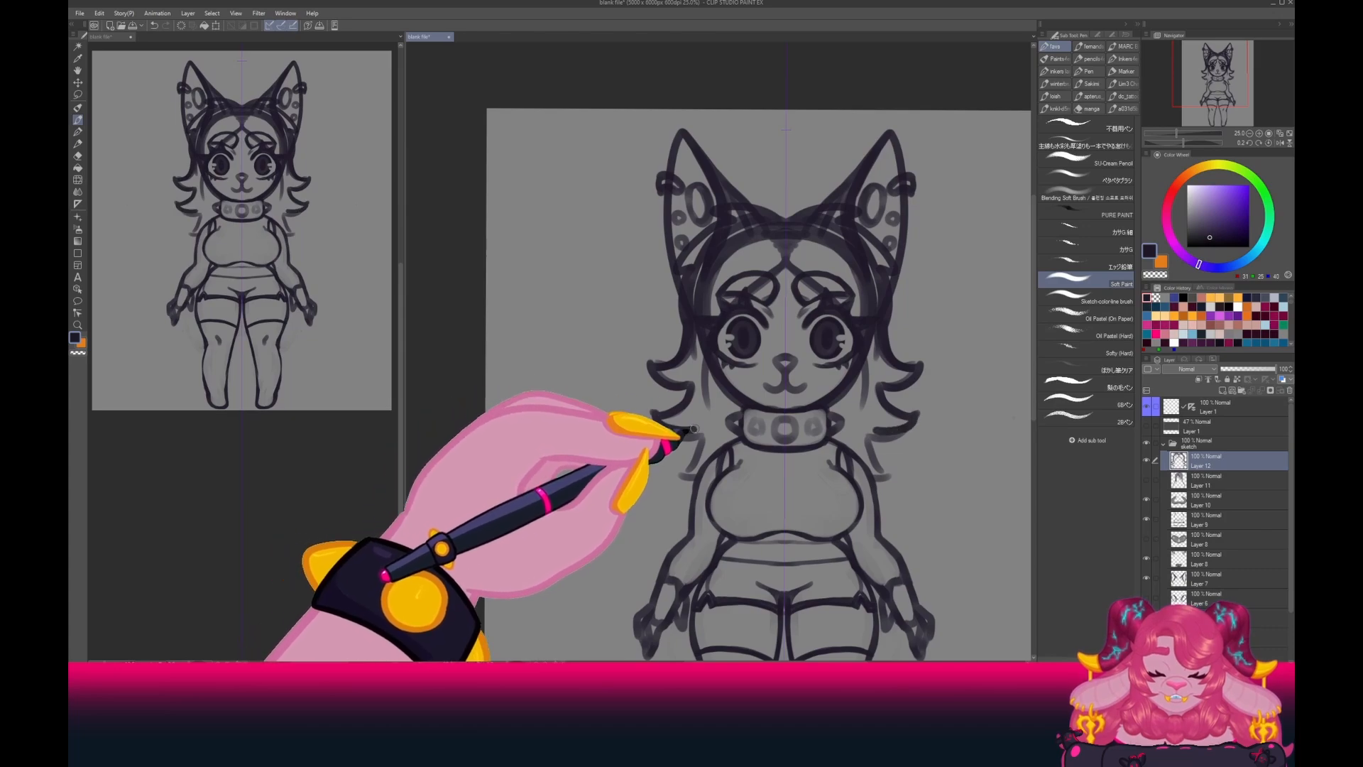
drag(694, 428, 692, 486)
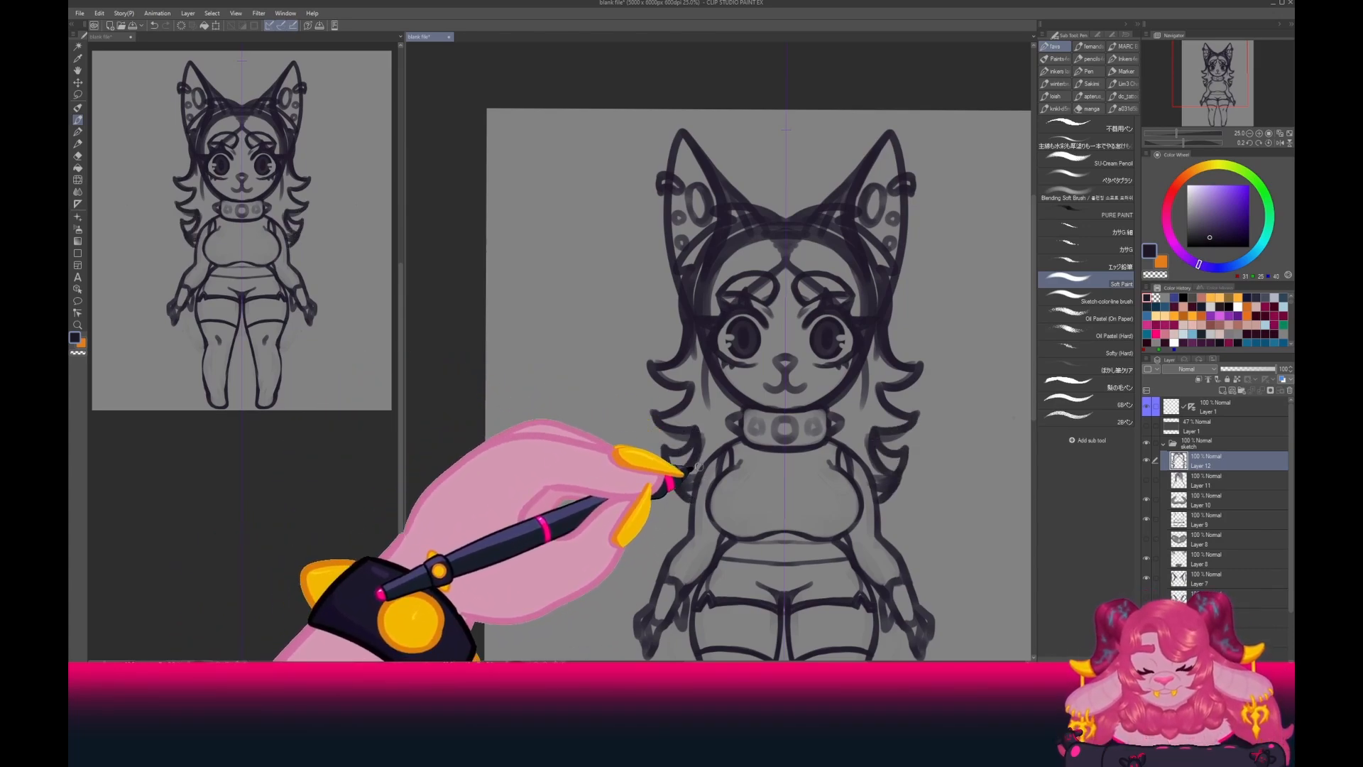
Fill the centre-parted crown, fringe and side locks in grey, and extend the flicked locks down to the forearms in dark.
alt+click(617, 399)
mouse_move(773, 226)
mouse_down()
mouse_move(725, 227)
mouse_move(691, 254)
mouse_move(706, 304)
mouse_move(695, 353)
mouse_move(772, 261)
mouse_move(712, 296)
mouse_move(766, 225)
mouse_move(713, 252)
mouse_move(701, 304)
mouse_up()
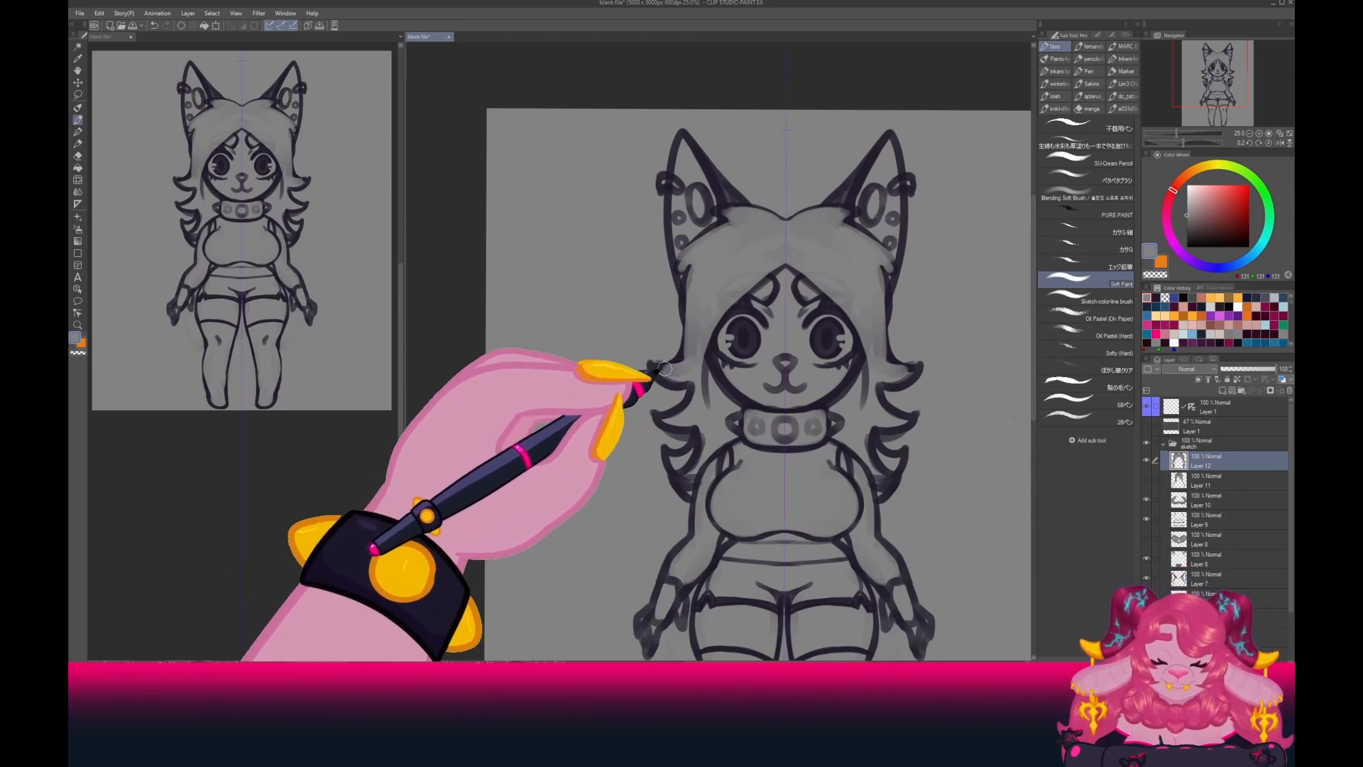
mouse_move(697, 425)
mouse_down()
mouse_move(664, 449)
mouse_move(676, 466)
mouse_move(698, 430)
mouse_up()
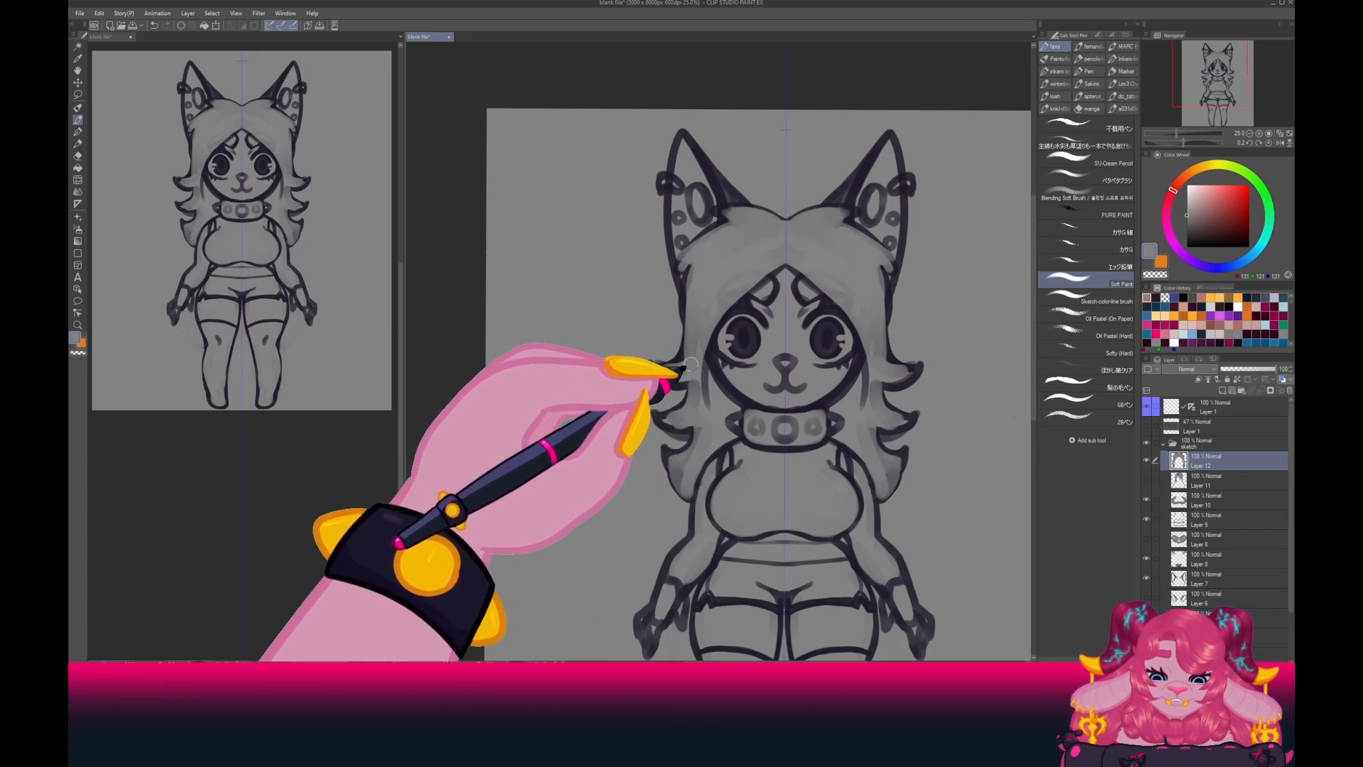
drag(666, 379, 676, 355)
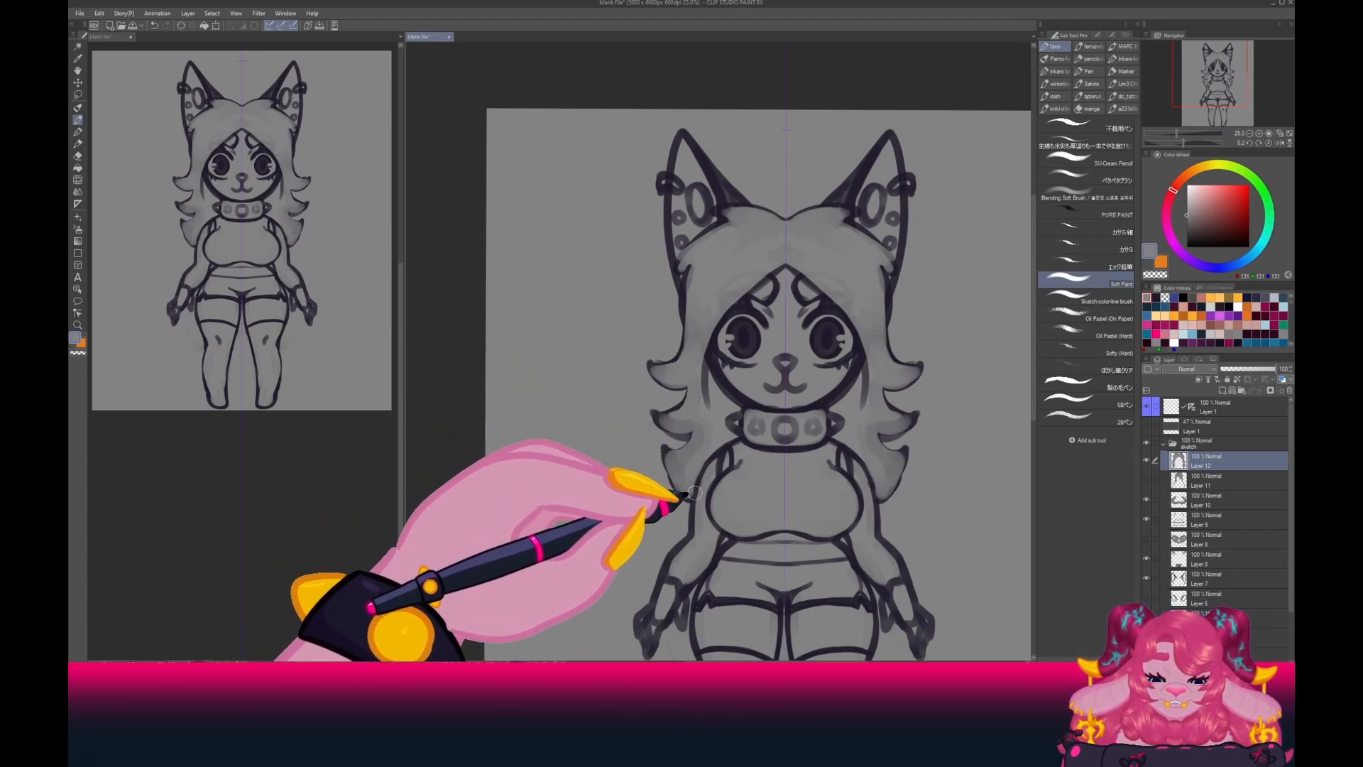
click(1154, 298)
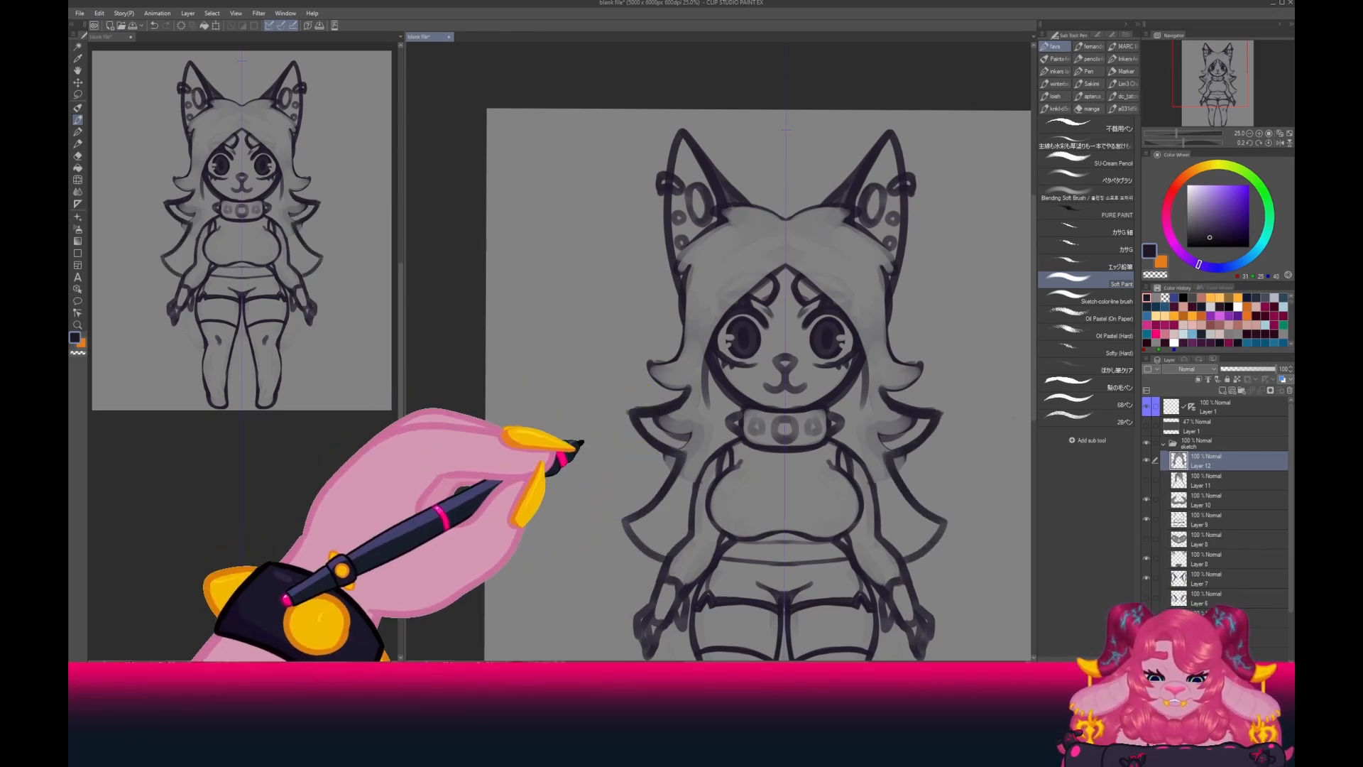
Fill the lengthened side locks with the sampled grey and soften their dark lines over the shoulders and arms.
key(i)
scroll(671, 451, down, 3)
click(664, 438)
key(b)
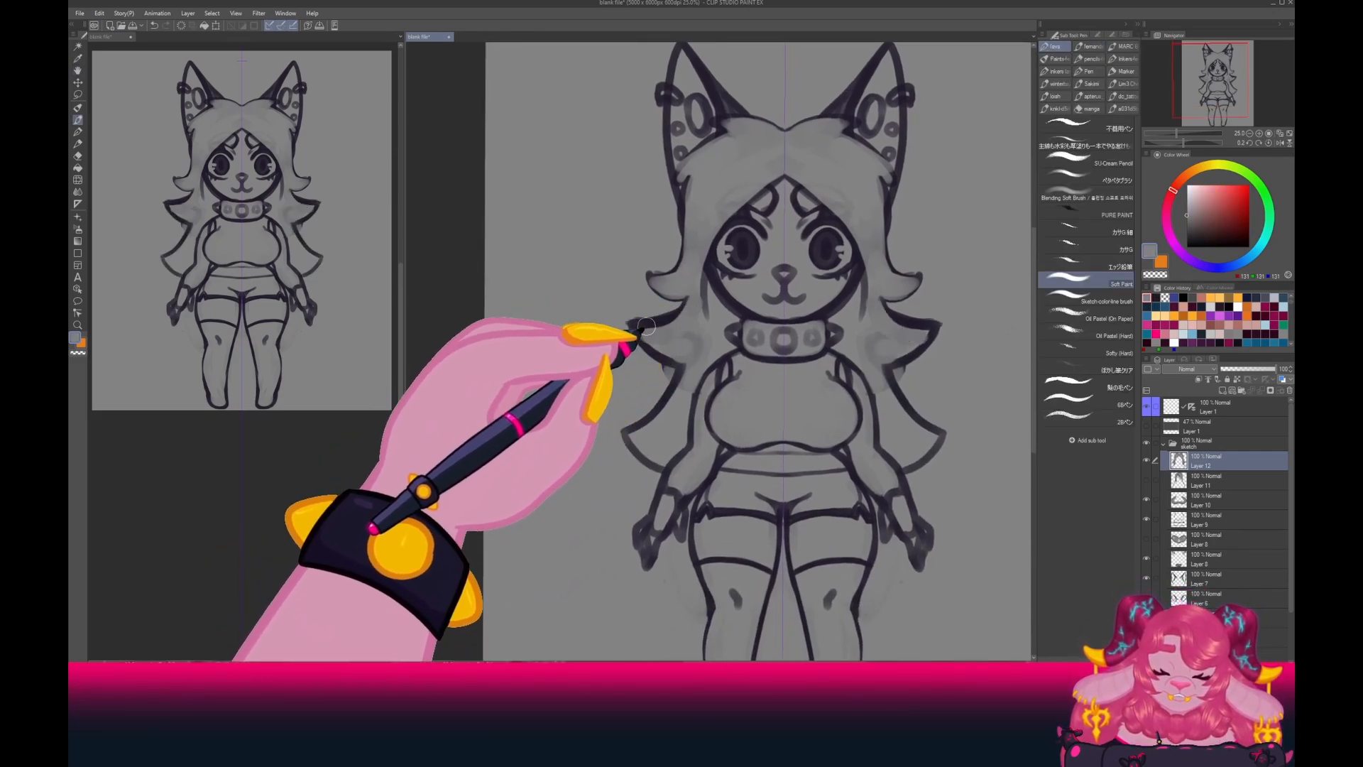
mouse_move(686, 368)
mouse_down()
mouse_move(630, 437)
mouse_move(707, 462)
mouse_up()
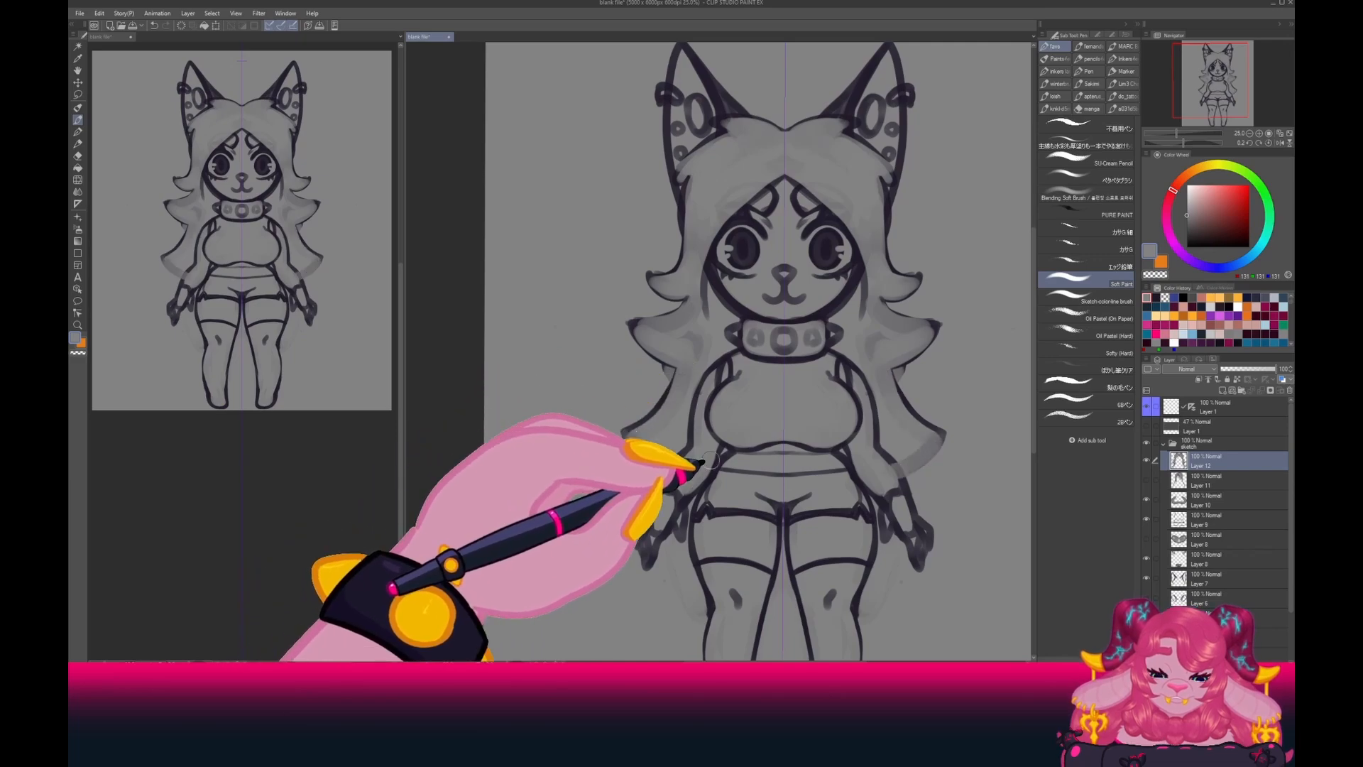
Hide the centre-parted hair layer and add an empty layer above it for another hairstyle.
key(space)
mouse_move(569, 387)
mouse_down()
mouse_move(560, 438)
mouse_move(561, 388)
mouse_move(554, 424)
mouse_up()
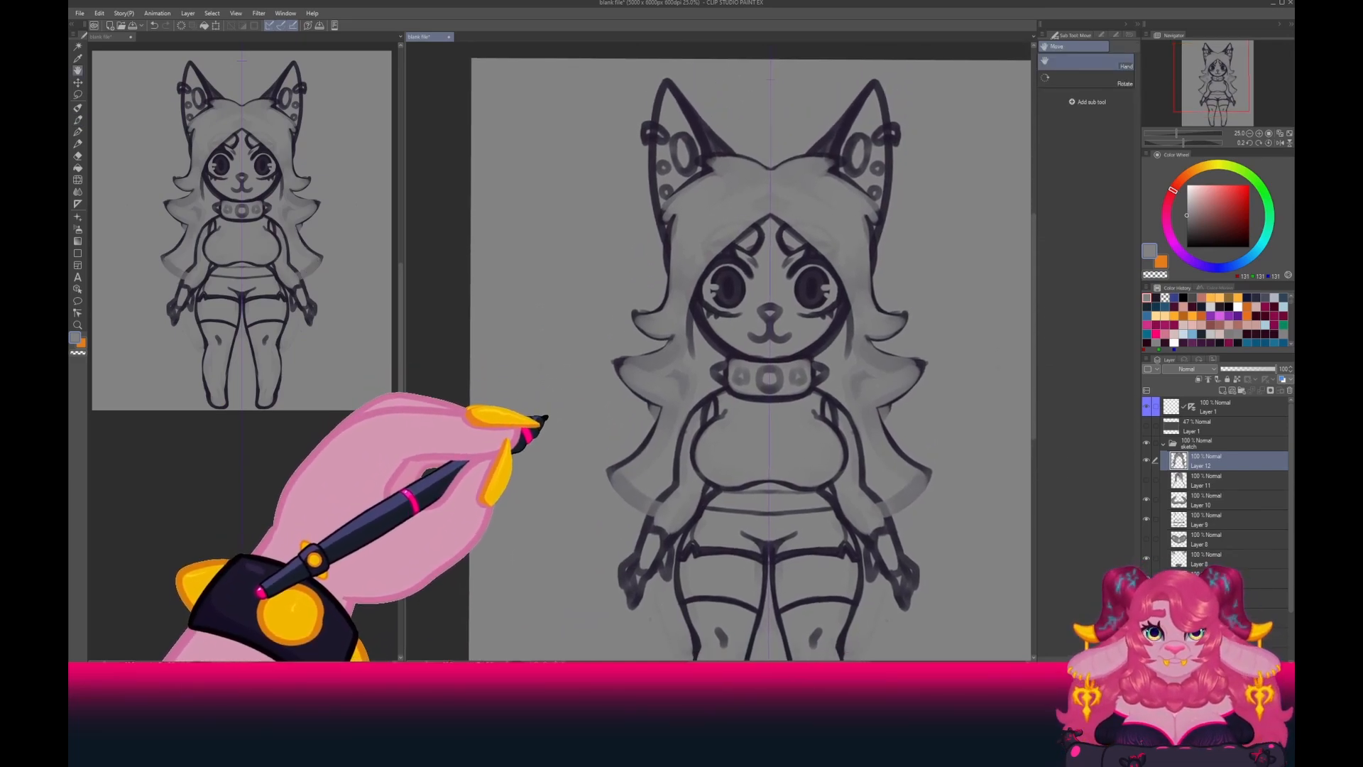
click(1147, 463)
click(1223, 391)
Draw short mirrored side locks flicking out beside the collar and a straight fringe edge above the eyes in dark.
click(1156, 298)
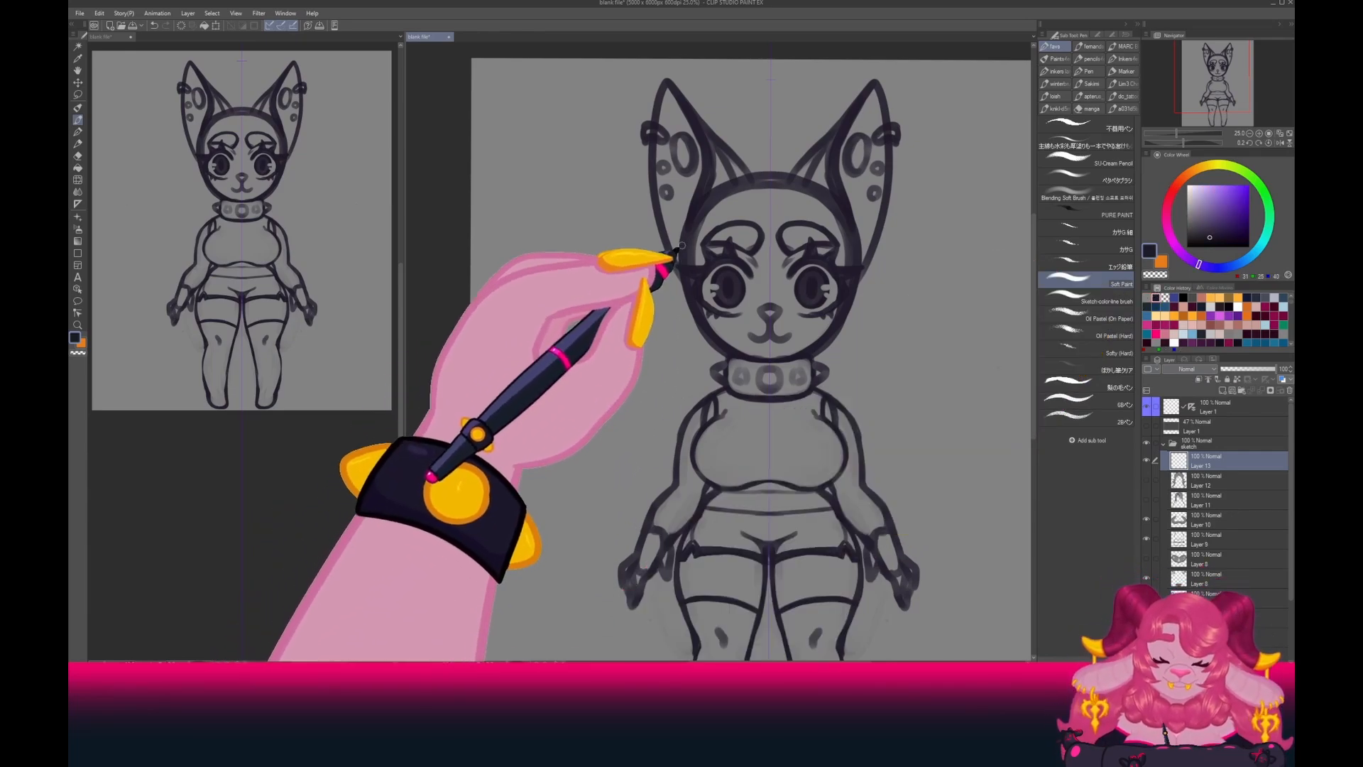
mouse_move(685, 339)
mouse_down()
mouse_move(680, 281)
mouse_move(691, 334)
mouse_up()
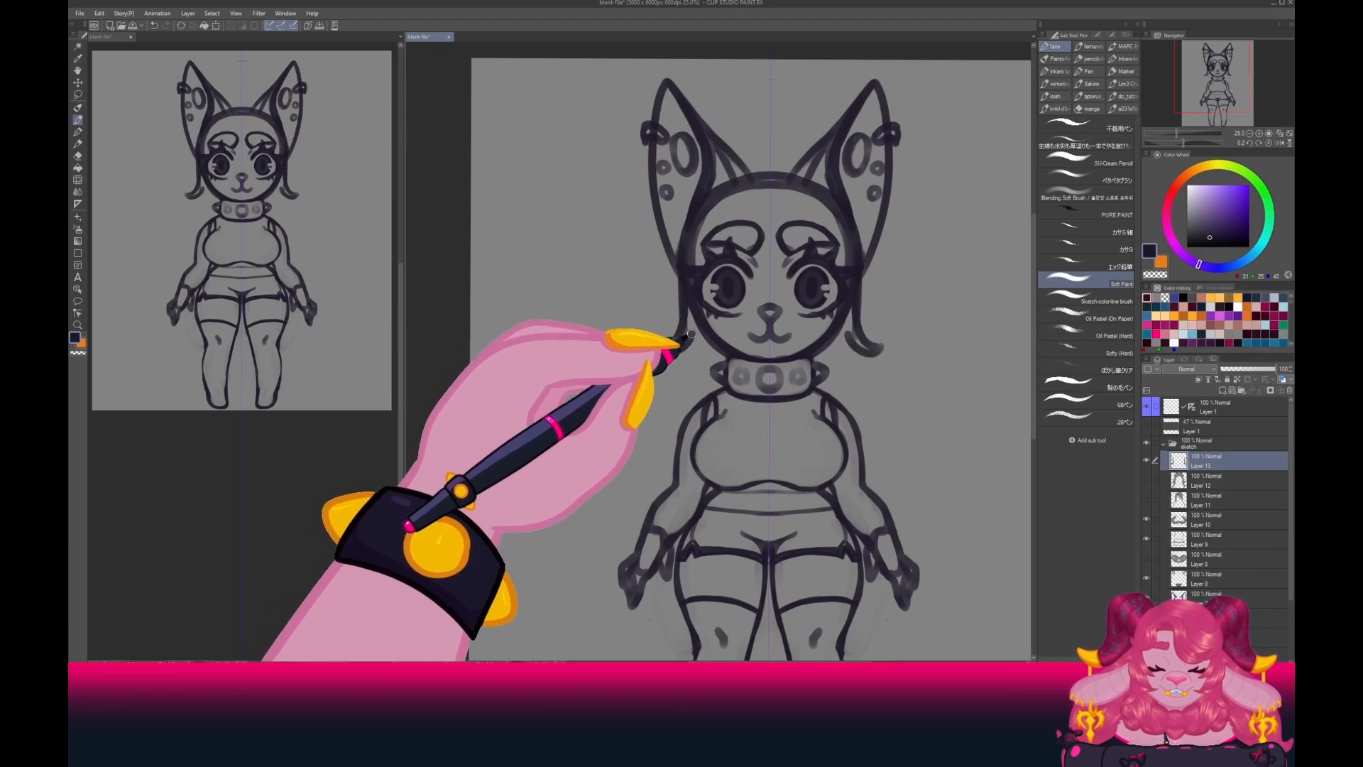
drag(724, 213, 686, 245)
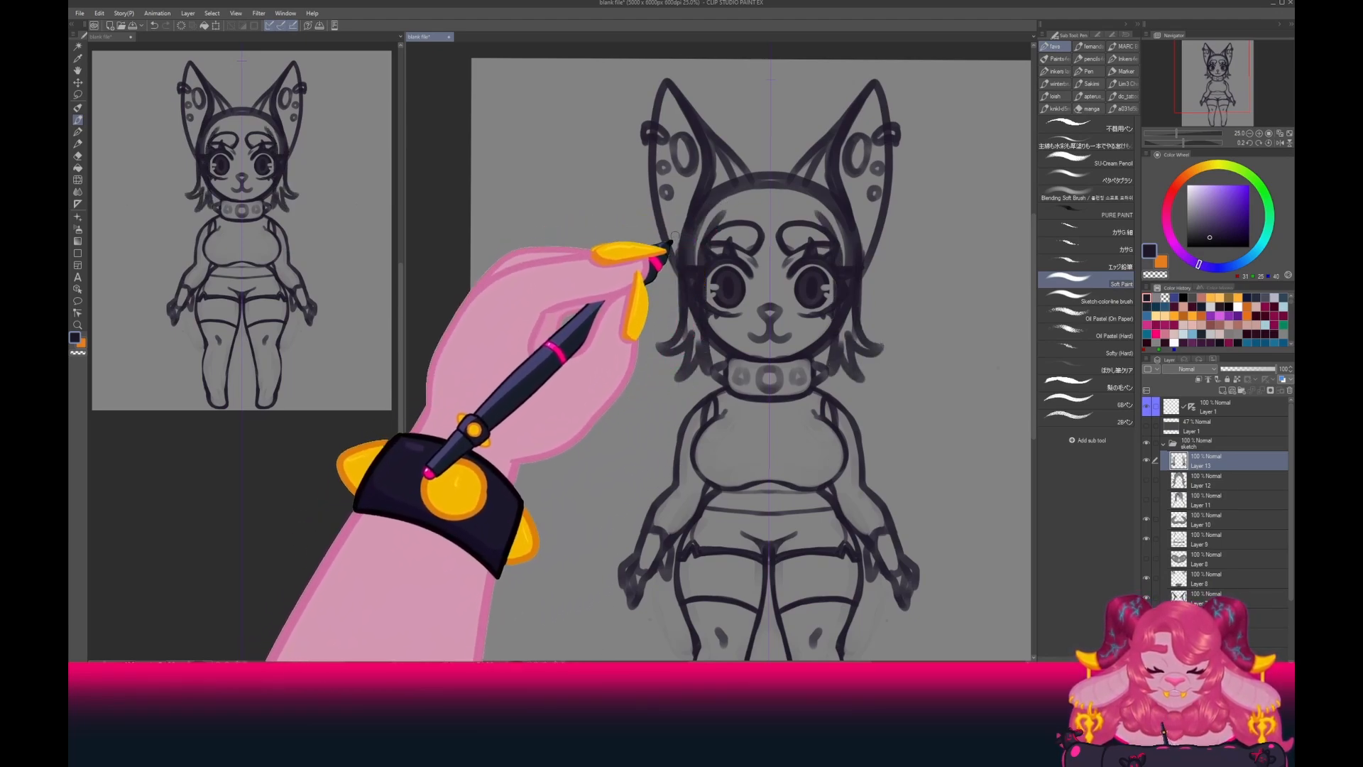
drag(770, 235, 708, 243)
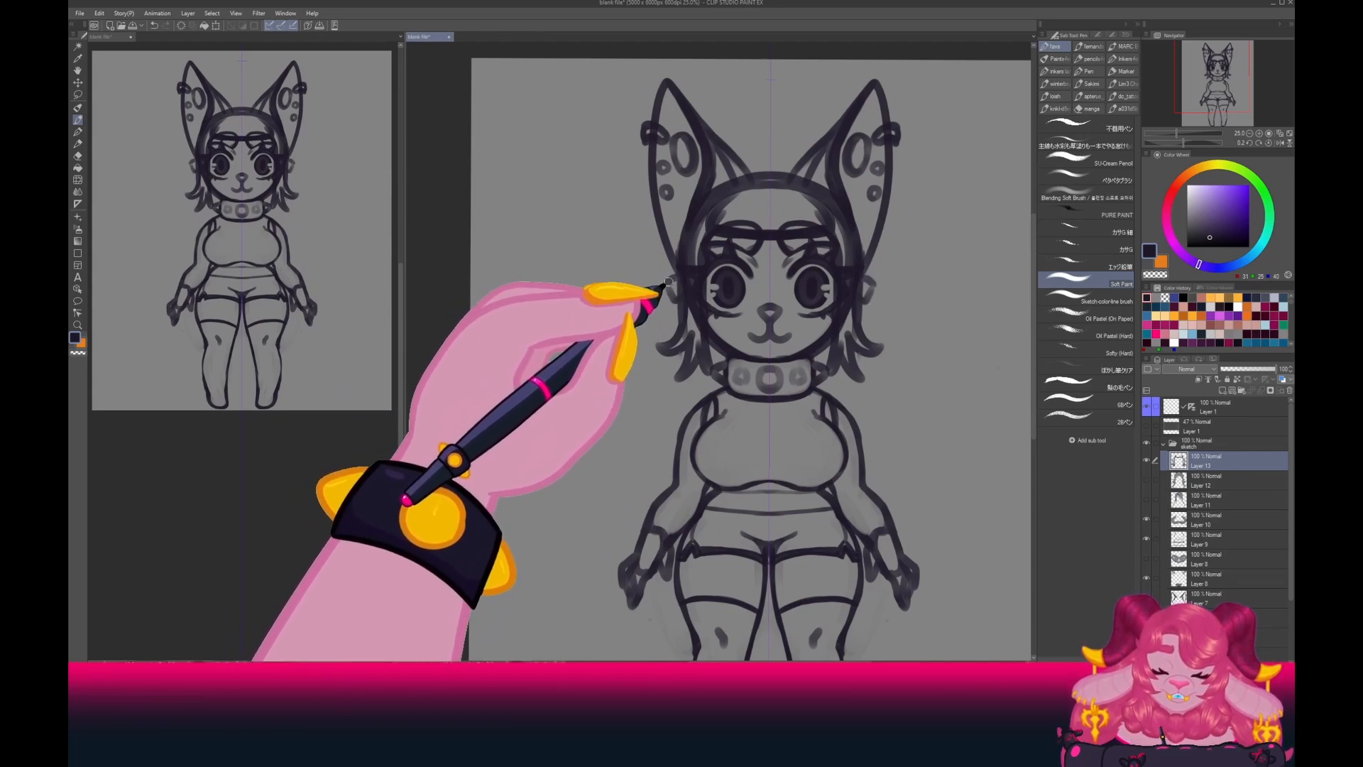
Draw small mirrored pigtails beside the cheeks, and add the crown outline and strand lines of the blunt fringe.
drag(666, 282, 628, 361)
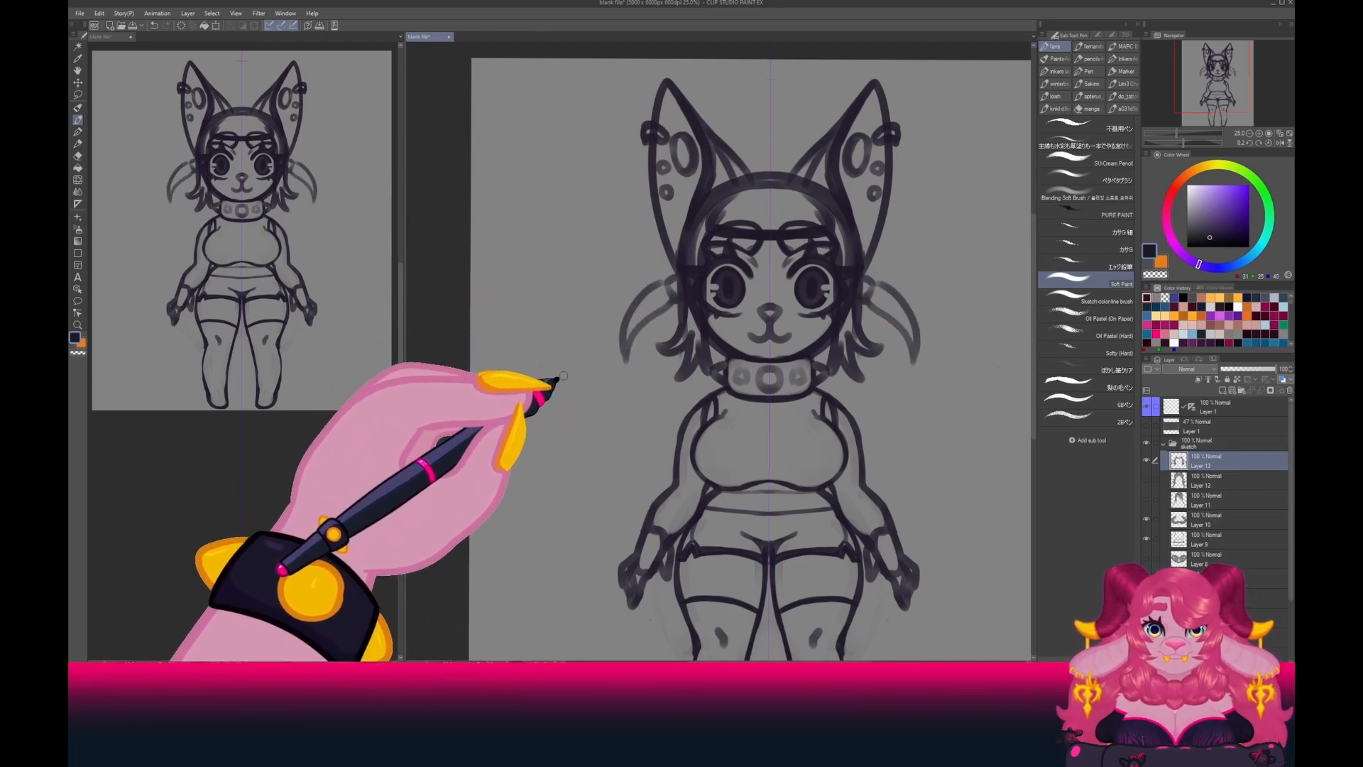
mouse_move(669, 277)
mouse_down()
mouse_move(639, 276)
mouse_move(660, 289)
mouse_move(620, 360)
mouse_up()
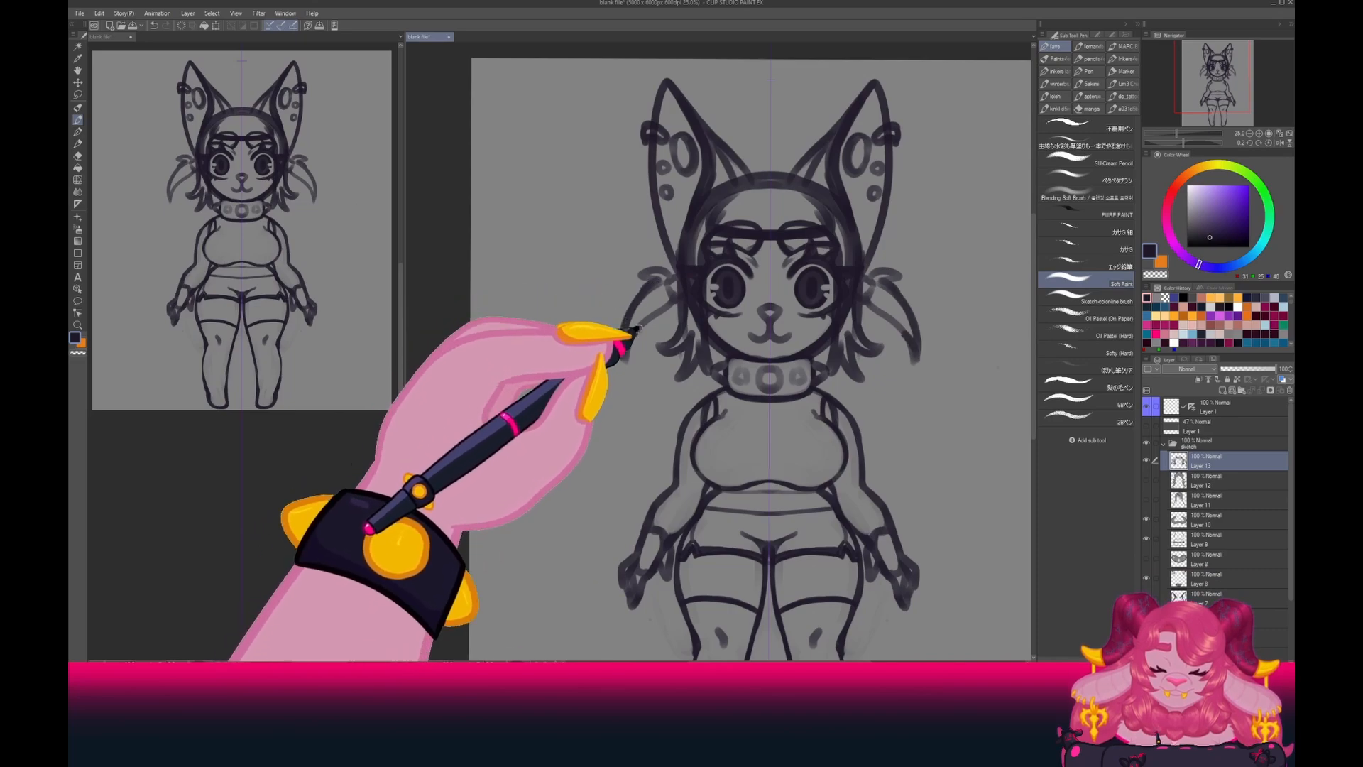
drag(663, 308, 635, 346)
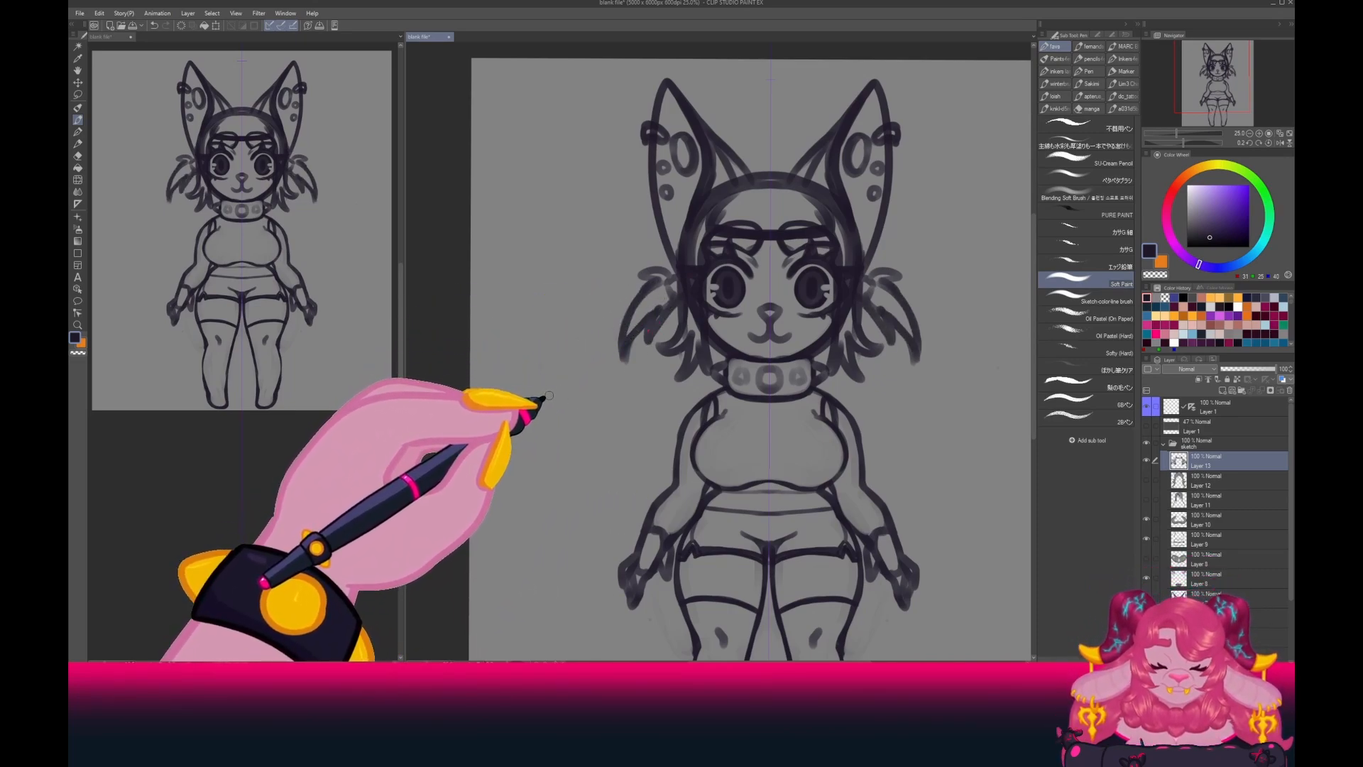
mouse_move(787, 195)
mouse_down()
mouse_move(794, 223)
mouse_move(814, 221)
mouse_up()
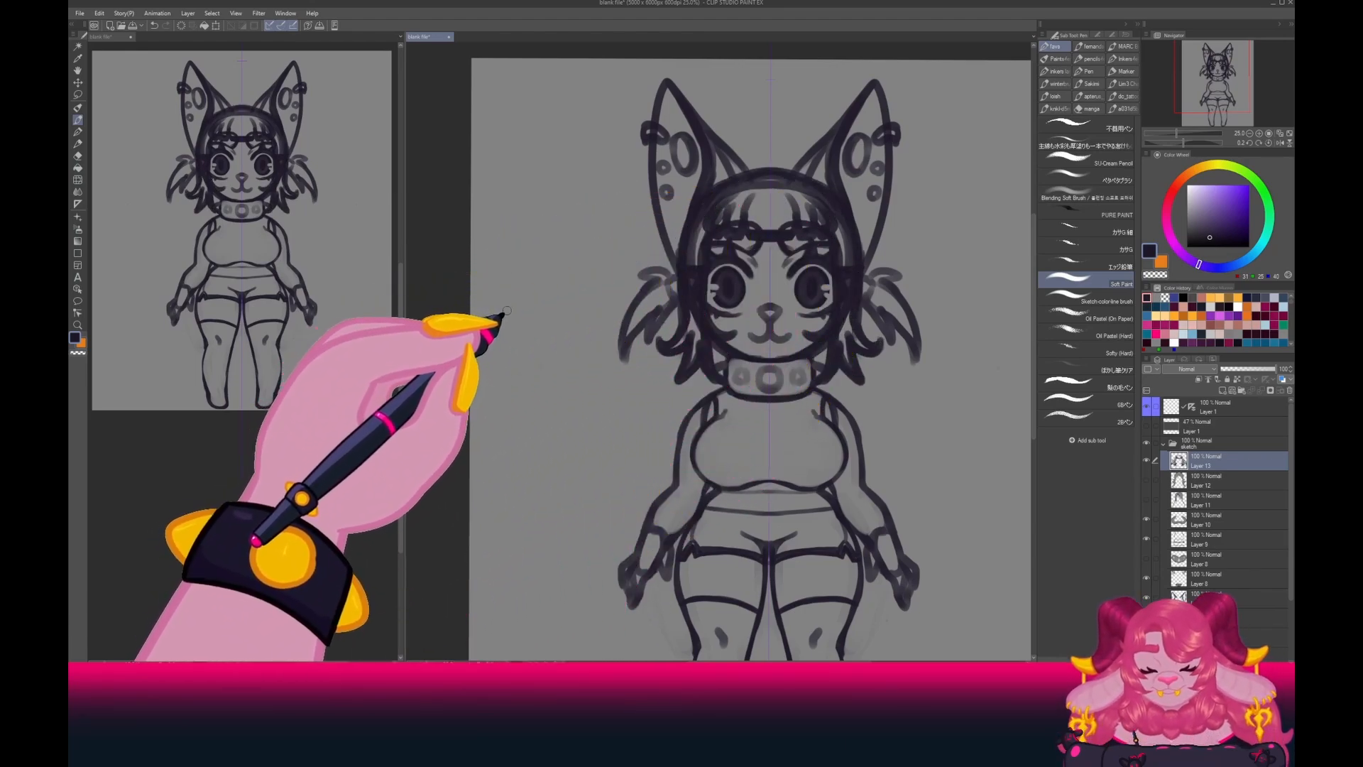
Fill the side locks, blunt fringe, crown and pigtails with sampled grey, keeping the main strand lines.
alt+click(644, 390)
drag(695, 282, 705, 369)
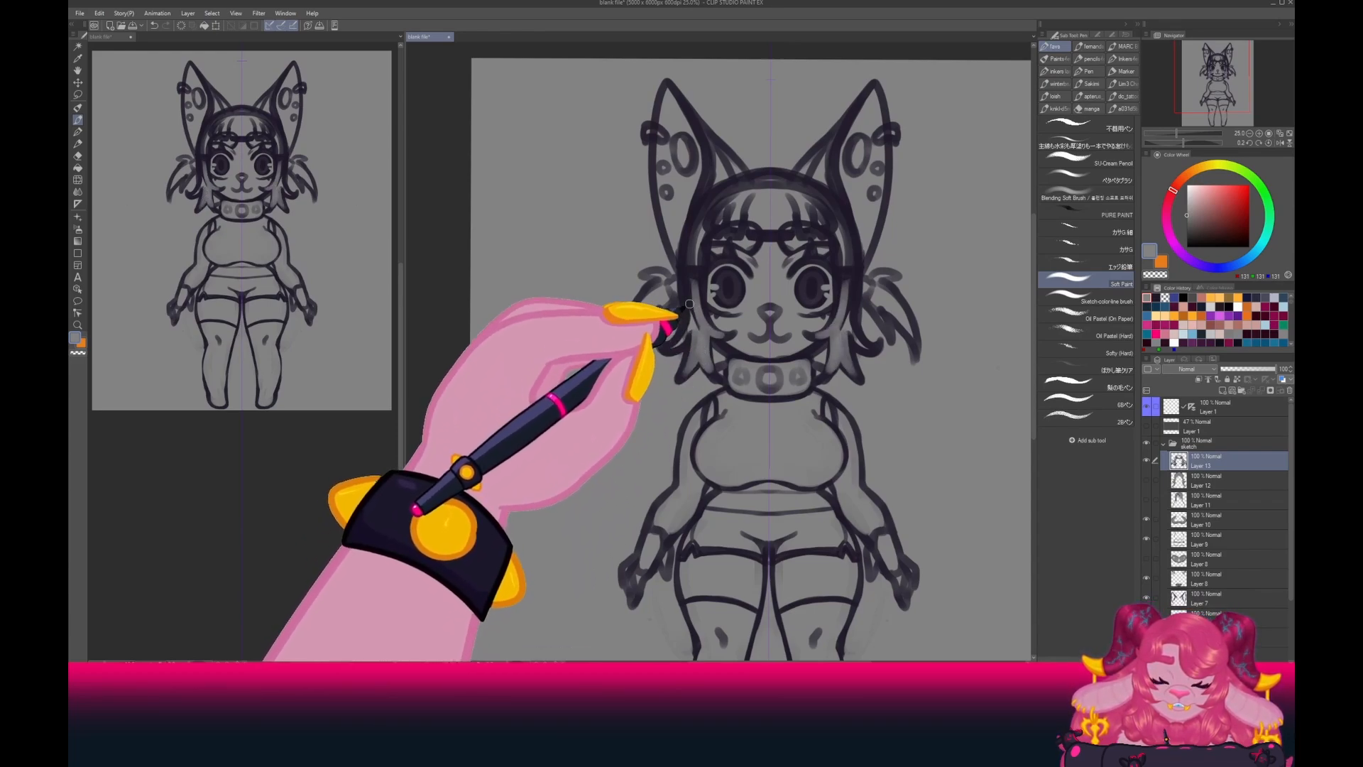
mouse_move(663, 313)
mouse_down()
mouse_move(661, 348)
mouse_move(699, 262)
mouse_move(703, 325)
mouse_up()
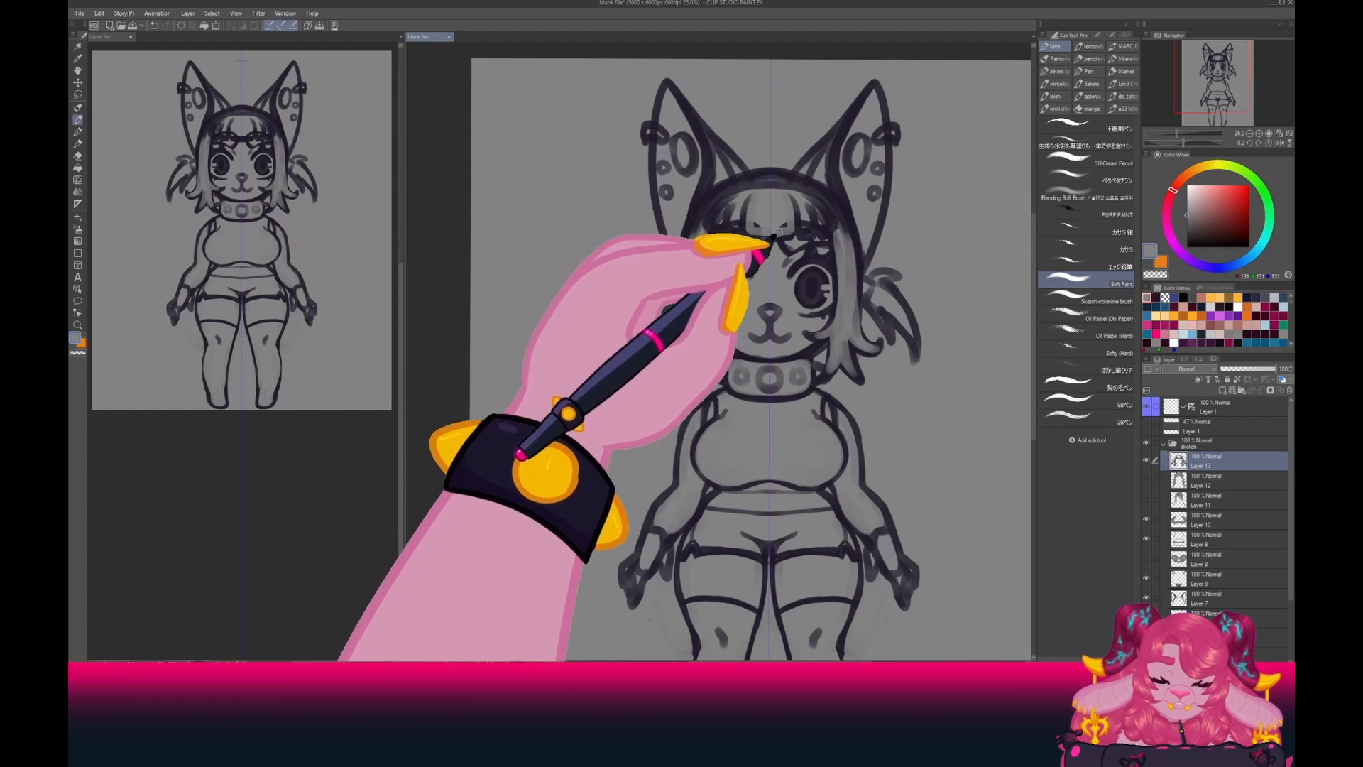
mouse_move(776, 199)
mouse_down()
mouse_move(777, 218)
mouse_move(808, 232)
mouse_move(806, 211)
mouse_move(822, 218)
mouse_move(798, 196)
mouse_move(859, 272)
mouse_move(883, 280)
mouse_move(914, 344)
mouse_up()
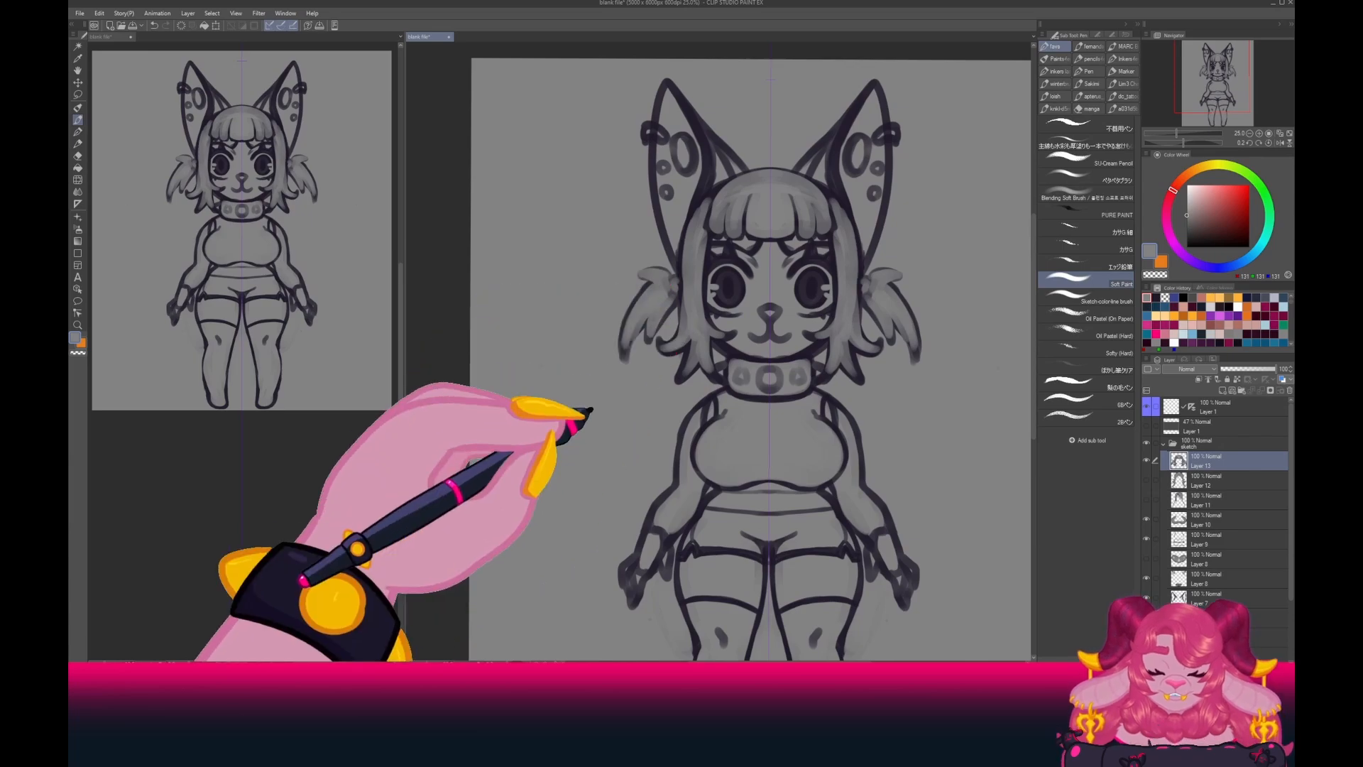
Redraw the side locks' ends with longer pointed tips in dark and undo the last strokes.
click(1136, 323)
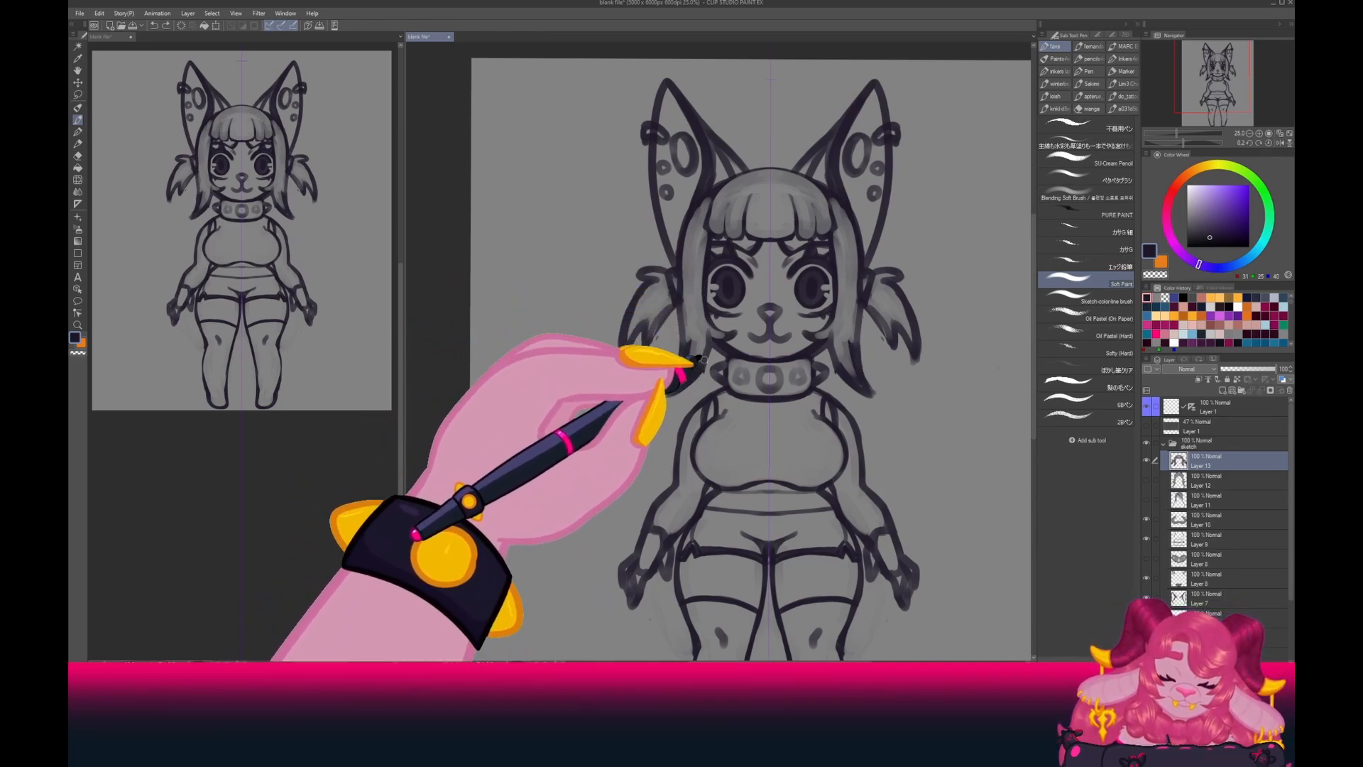
drag(710, 358, 669, 397)
key(ctrl+z)
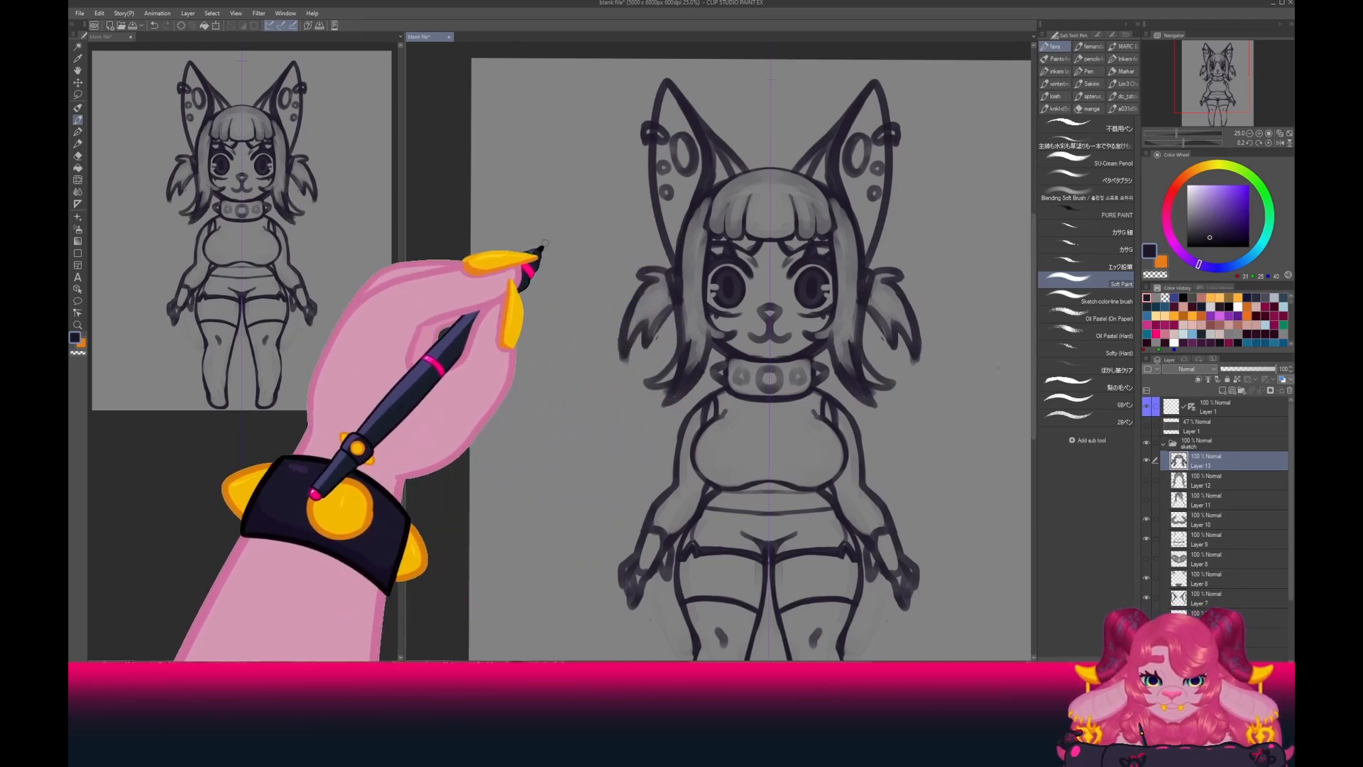
key(ctrl+z)
key(ctrl+z)
key(ctrl+z)
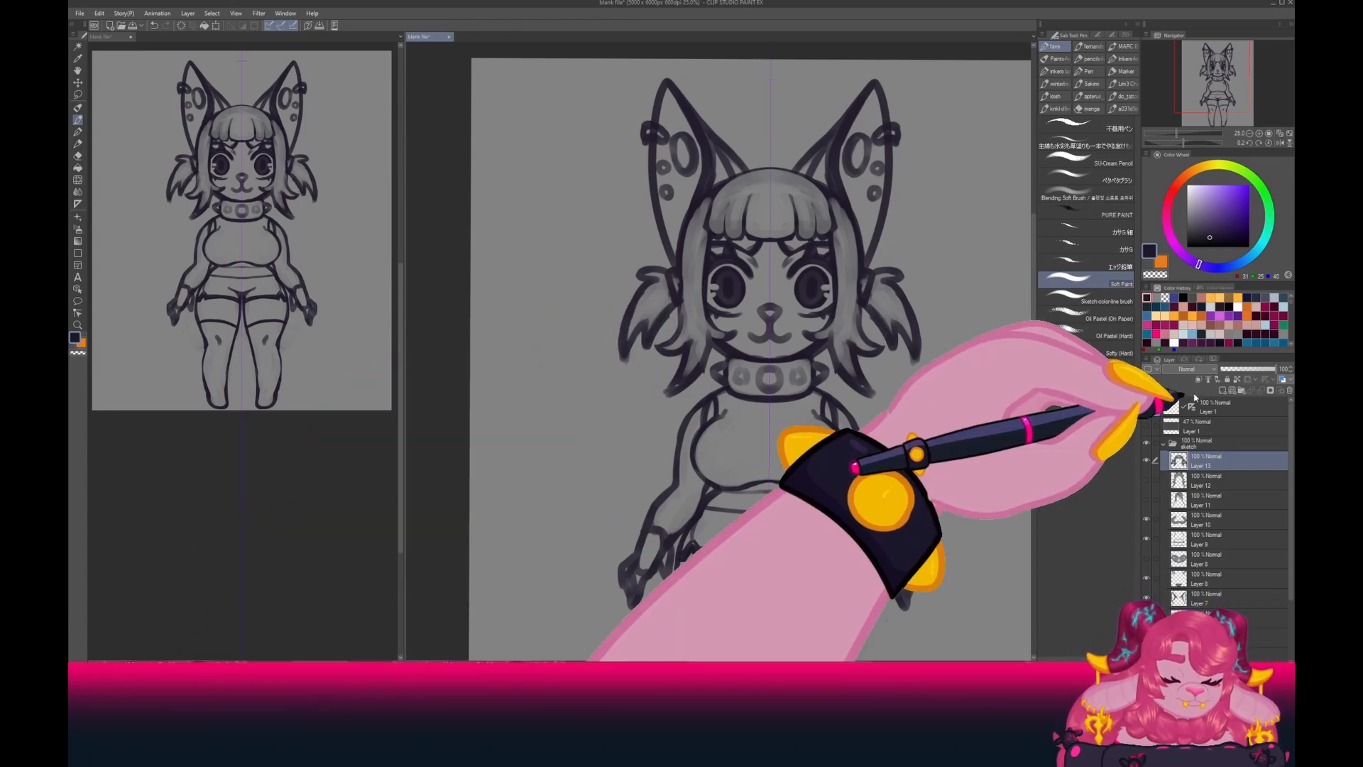
Add a layer above the pigtail hairstyle, sketch extra mirrored strands between pigtails and side locks, and tidy them in grey.
click(1223, 391)
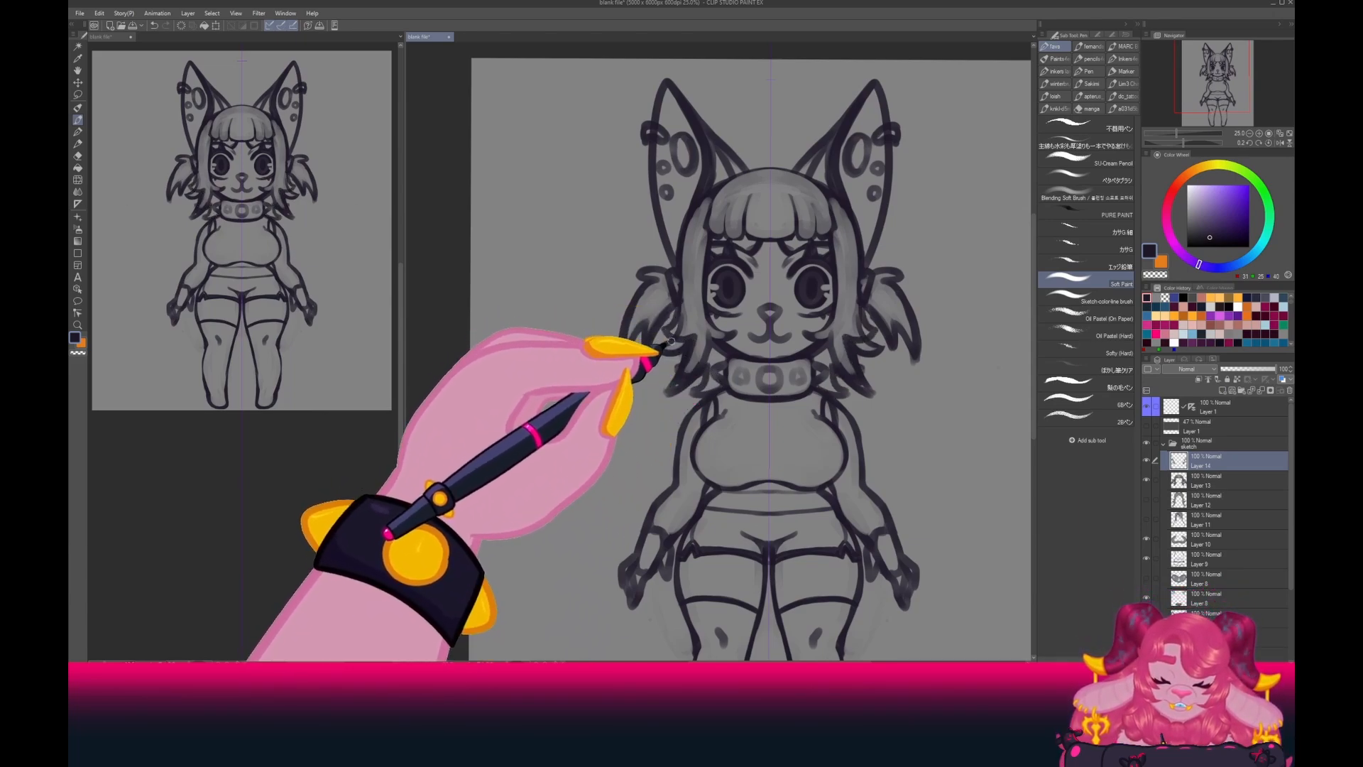
alt+click(671, 341)
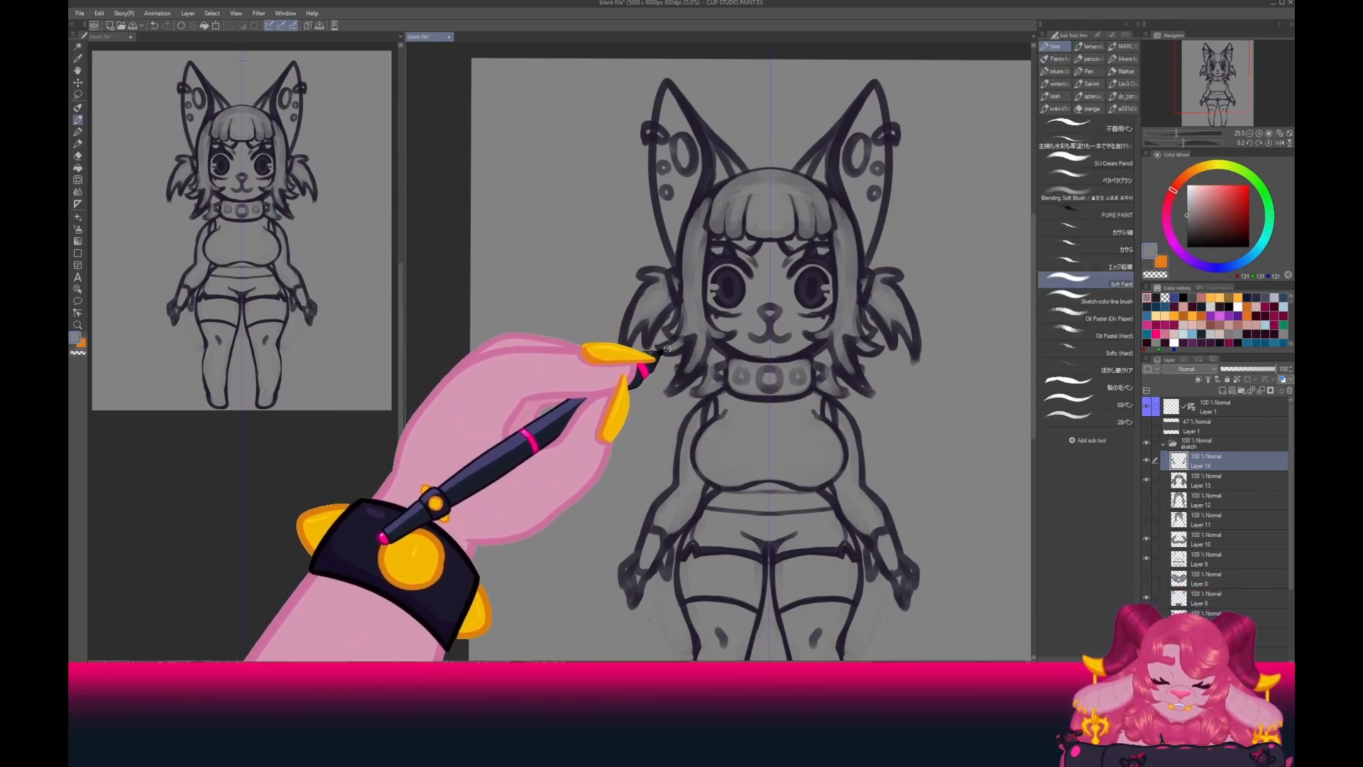
mouse_move(682, 320)
mouse_down()
mouse_move(673, 335)
mouse_move(682, 318)
mouse_up()
Select the layer with the tall pointed ears and fade their inner lines near the hair with sampled grey.
scroll(1200, 650, down, 1)
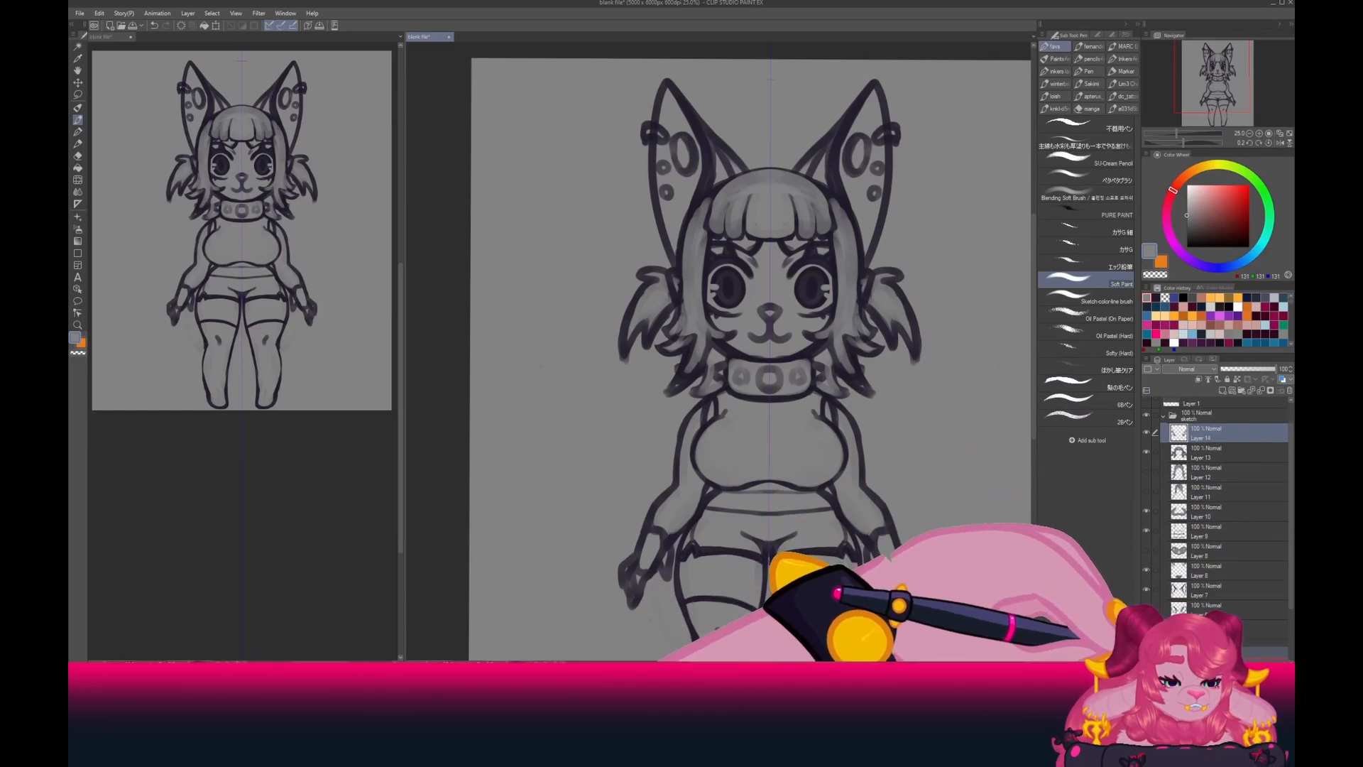
scroll(1218, 512, down, 3)
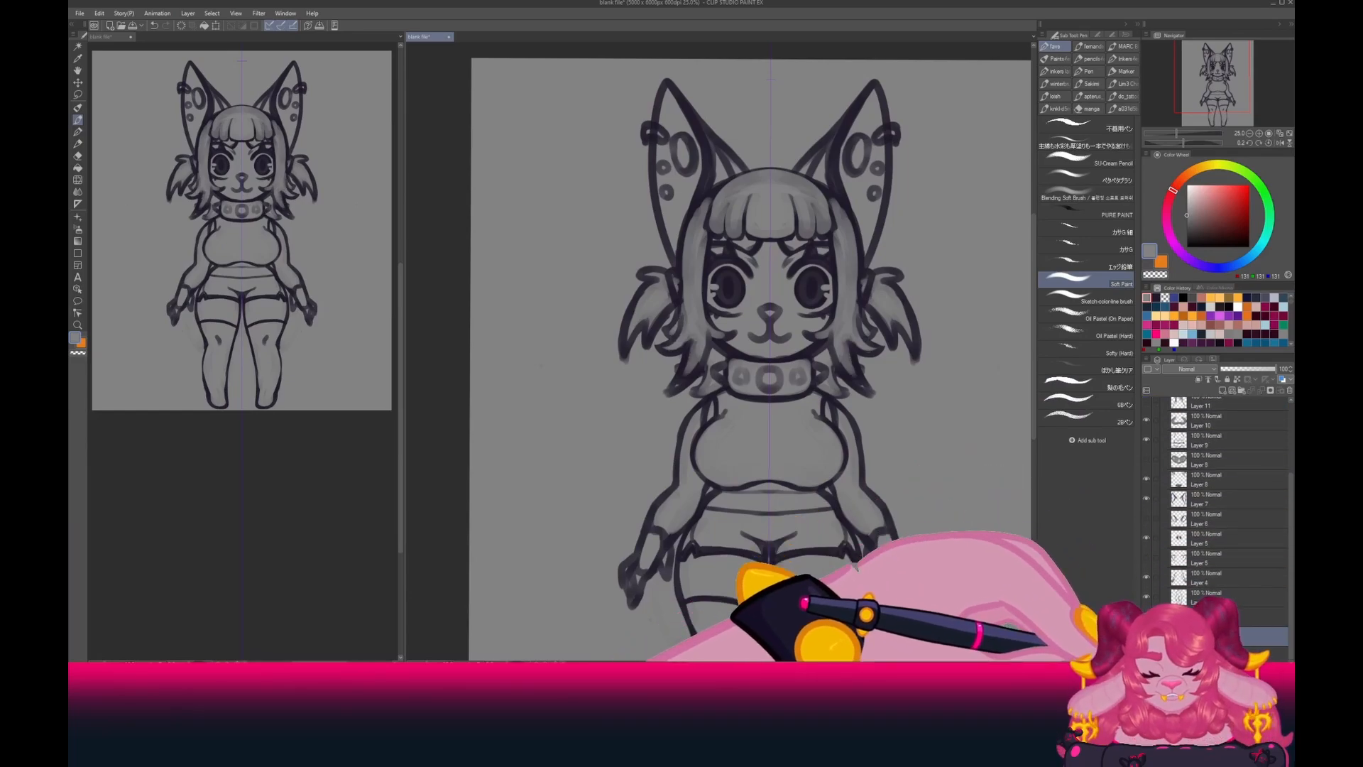
click(1156, 298)
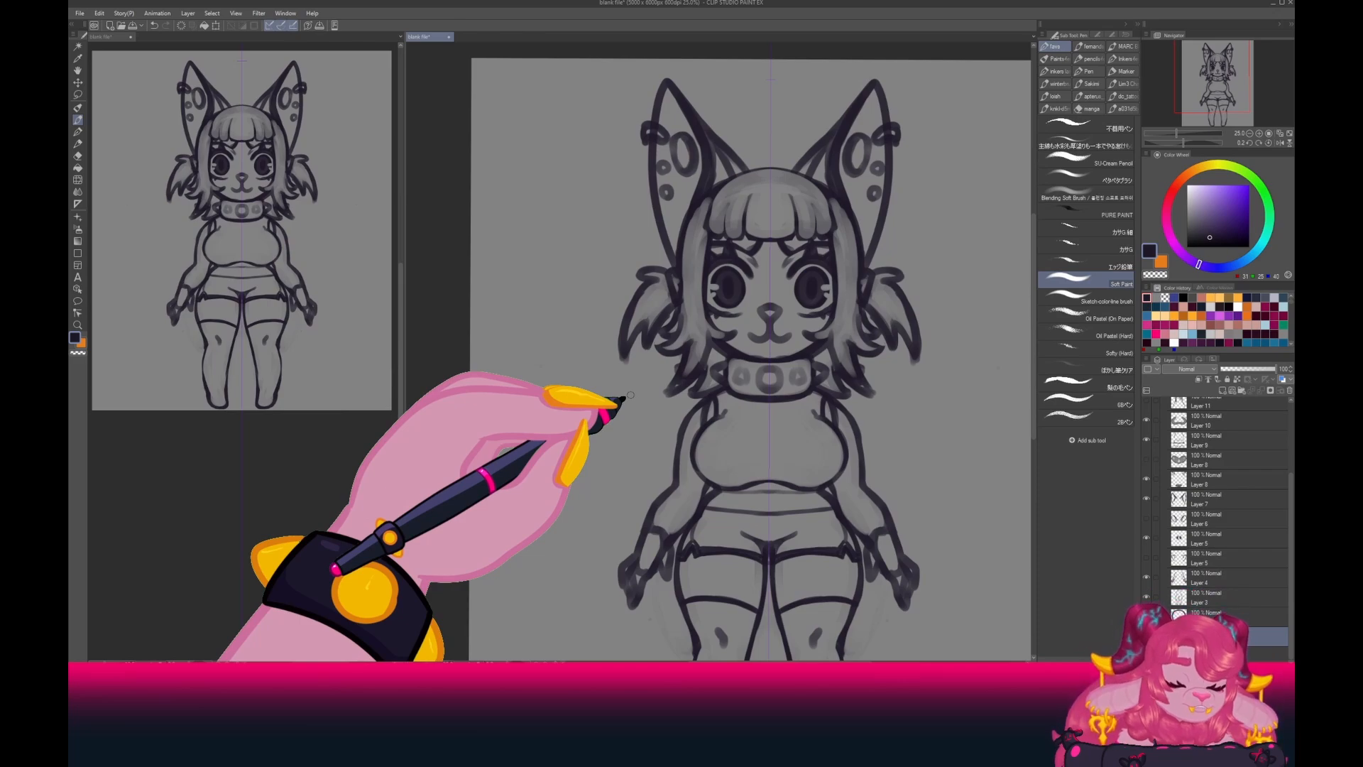
click(1210, 499)
alt+click(604, 367)
drag(594, 203, 608, 341)
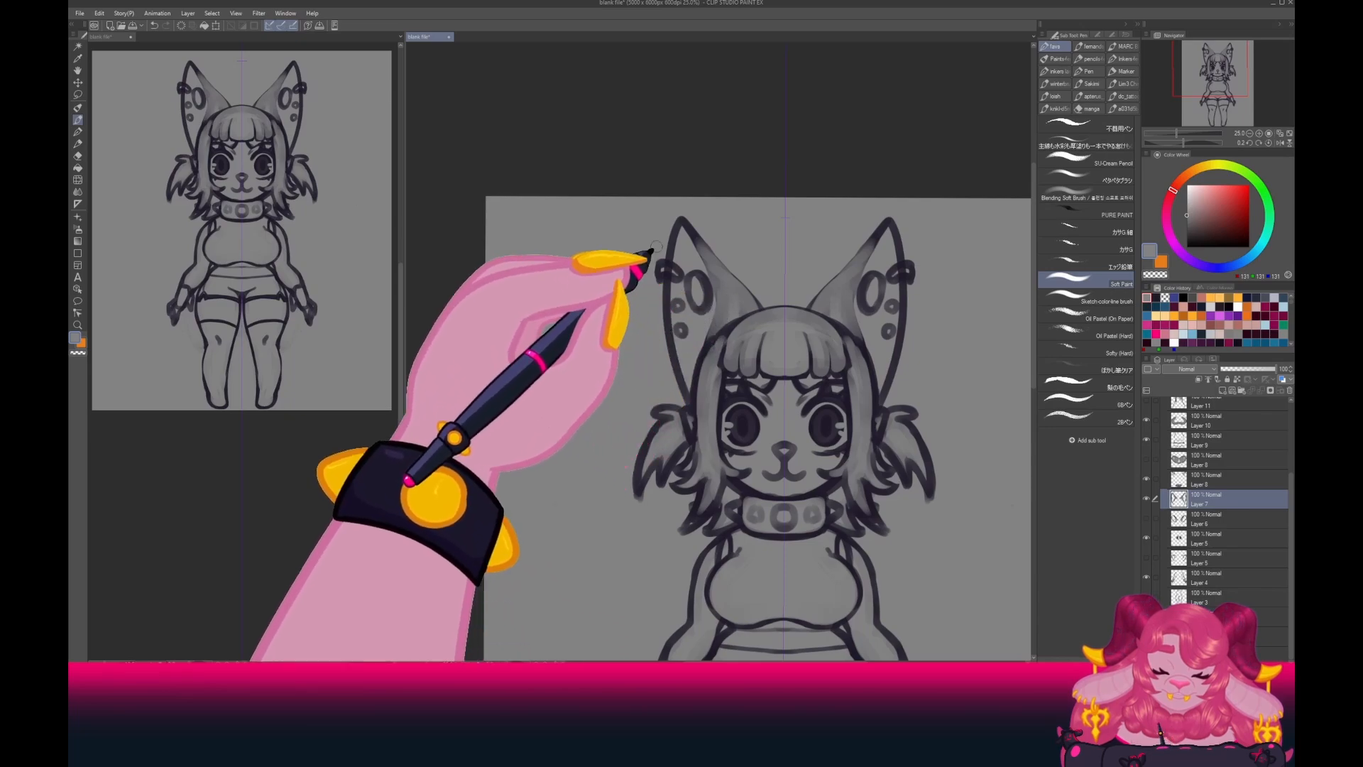
Touch up the inner lines of both pointed ears in dark and clean up around them in grey.
click(1156, 297)
mouse_move(690, 274)
mouse_down()
mouse_move(714, 306)
mouse_move(692, 383)
mouse_up()
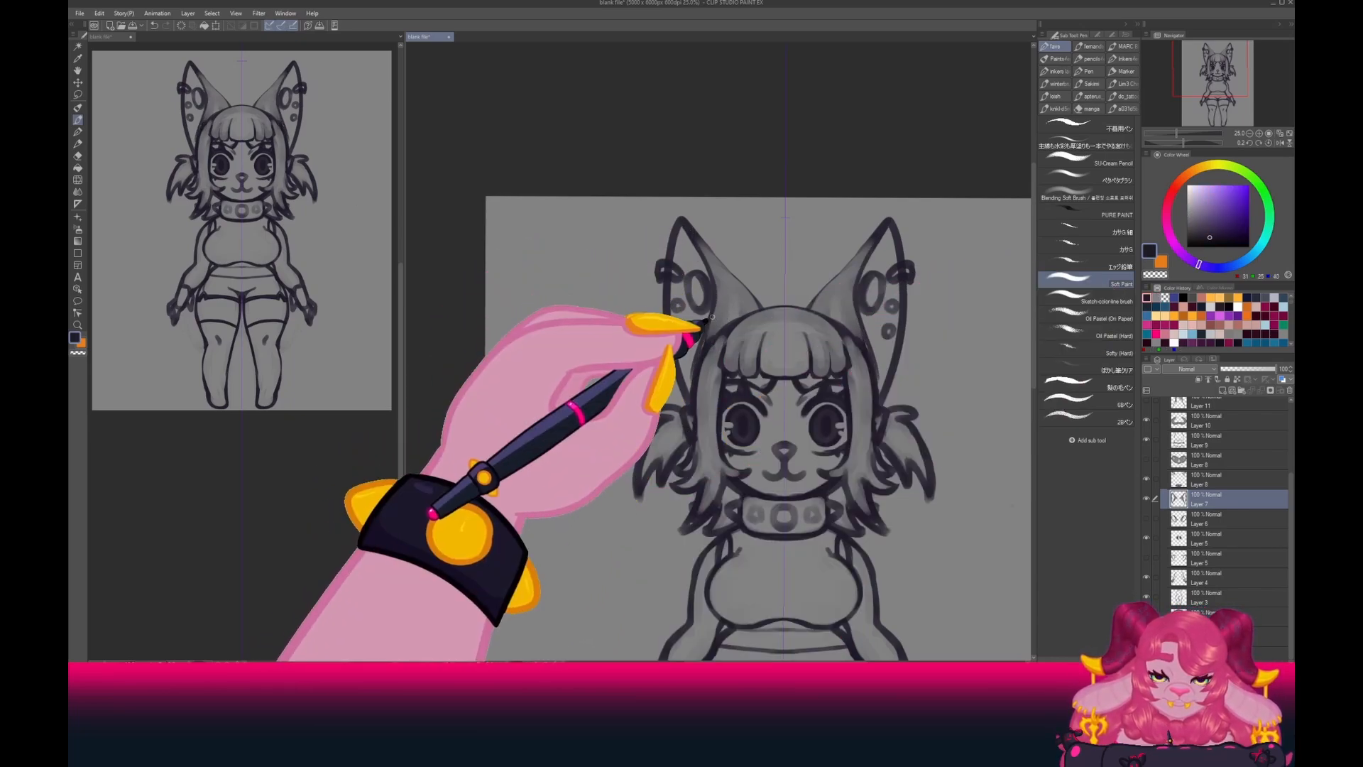
drag(713, 318, 696, 365)
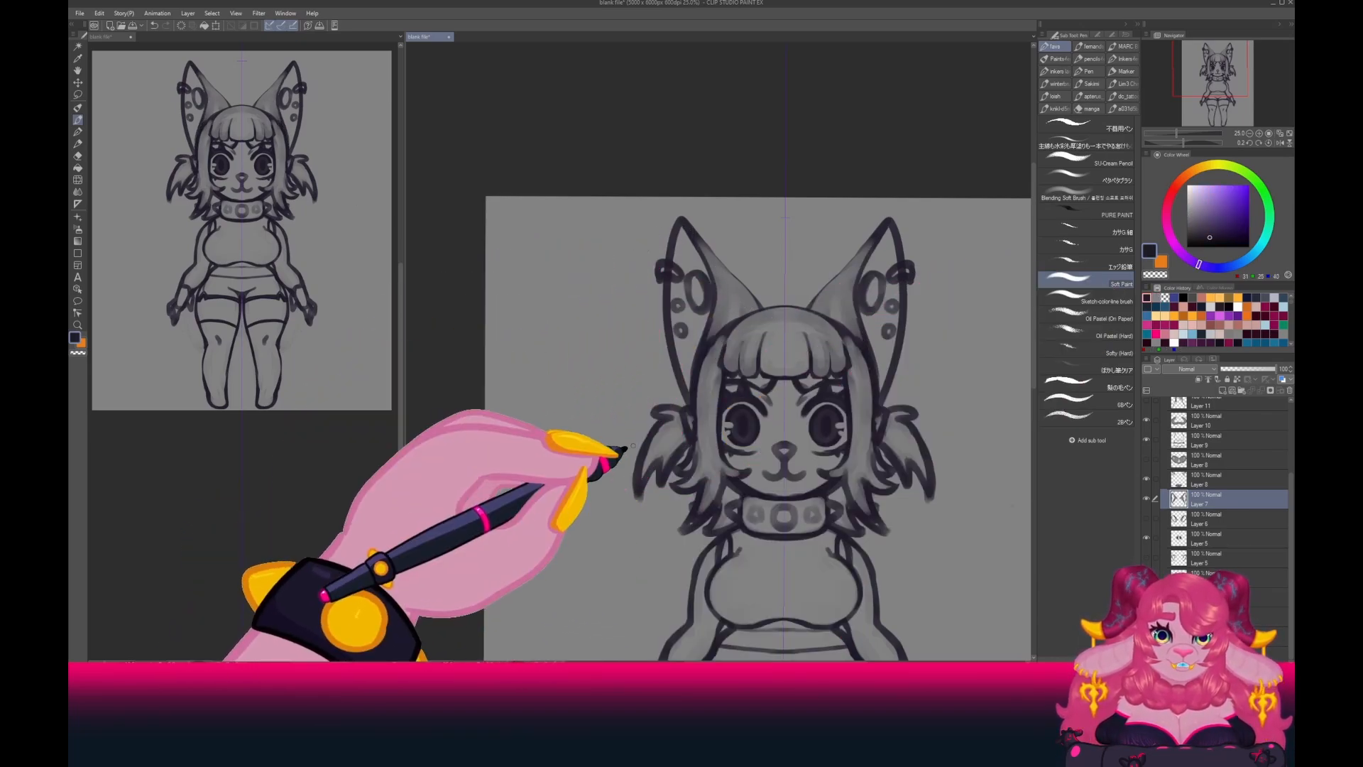
click(1156, 298)
drag(683, 282, 678, 297)
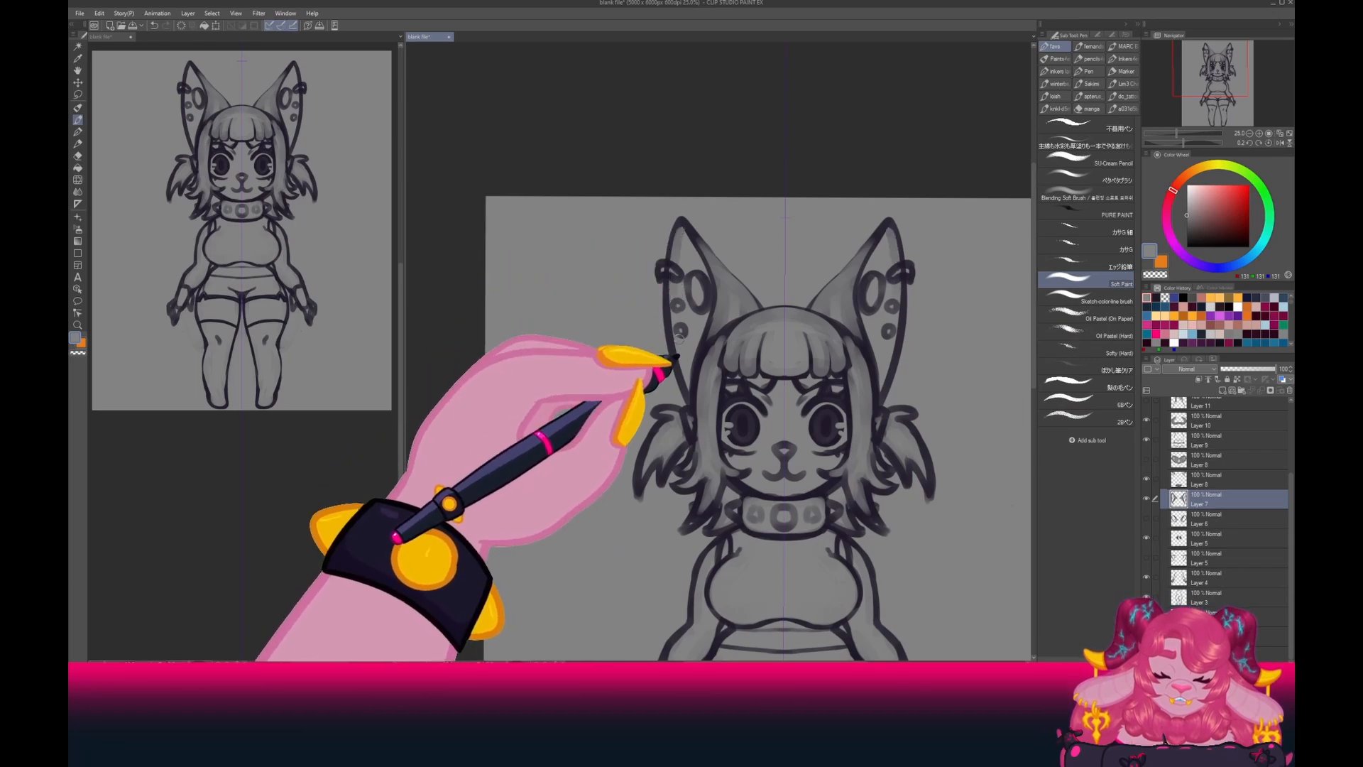
drag(683, 363, 688, 393)
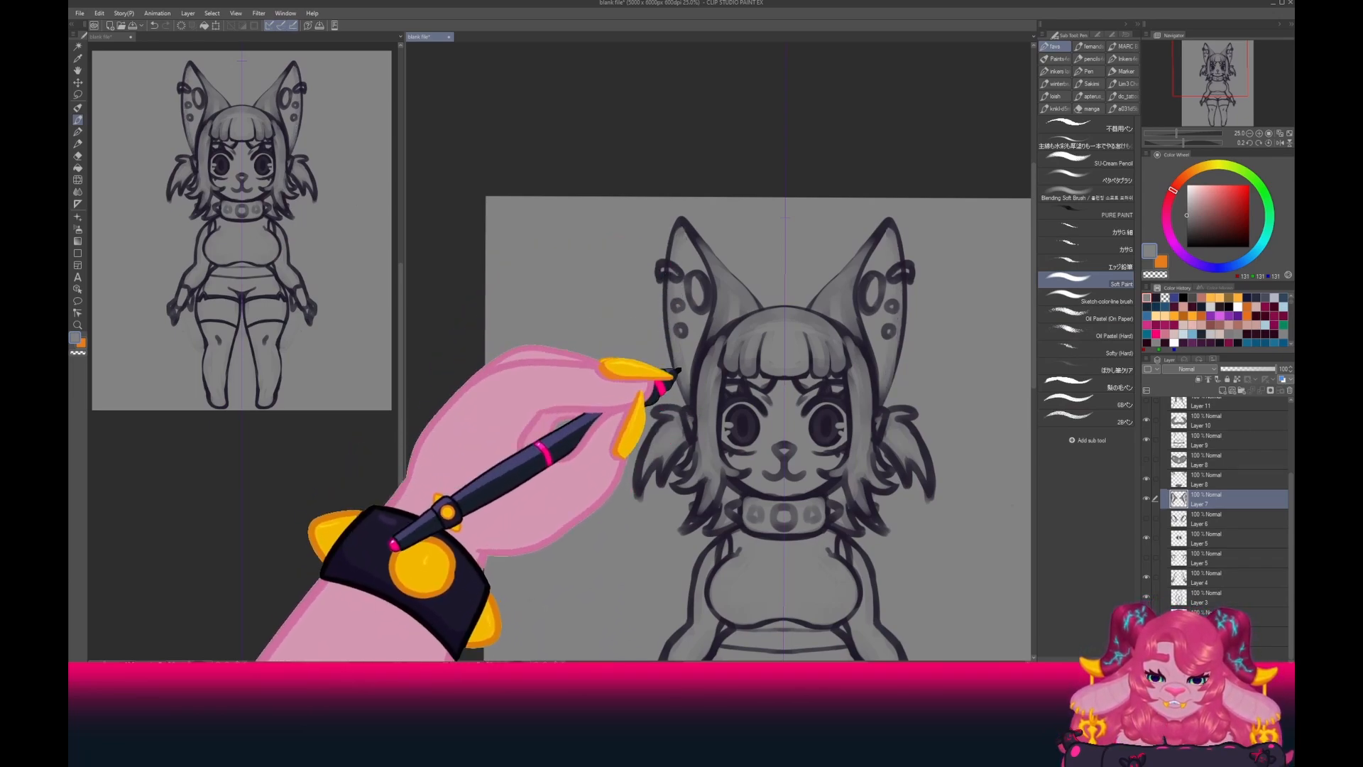
Identify and select the ear piercings layer, and remove the large ring from inside each ear.
drag(603, 524, 590, 454)
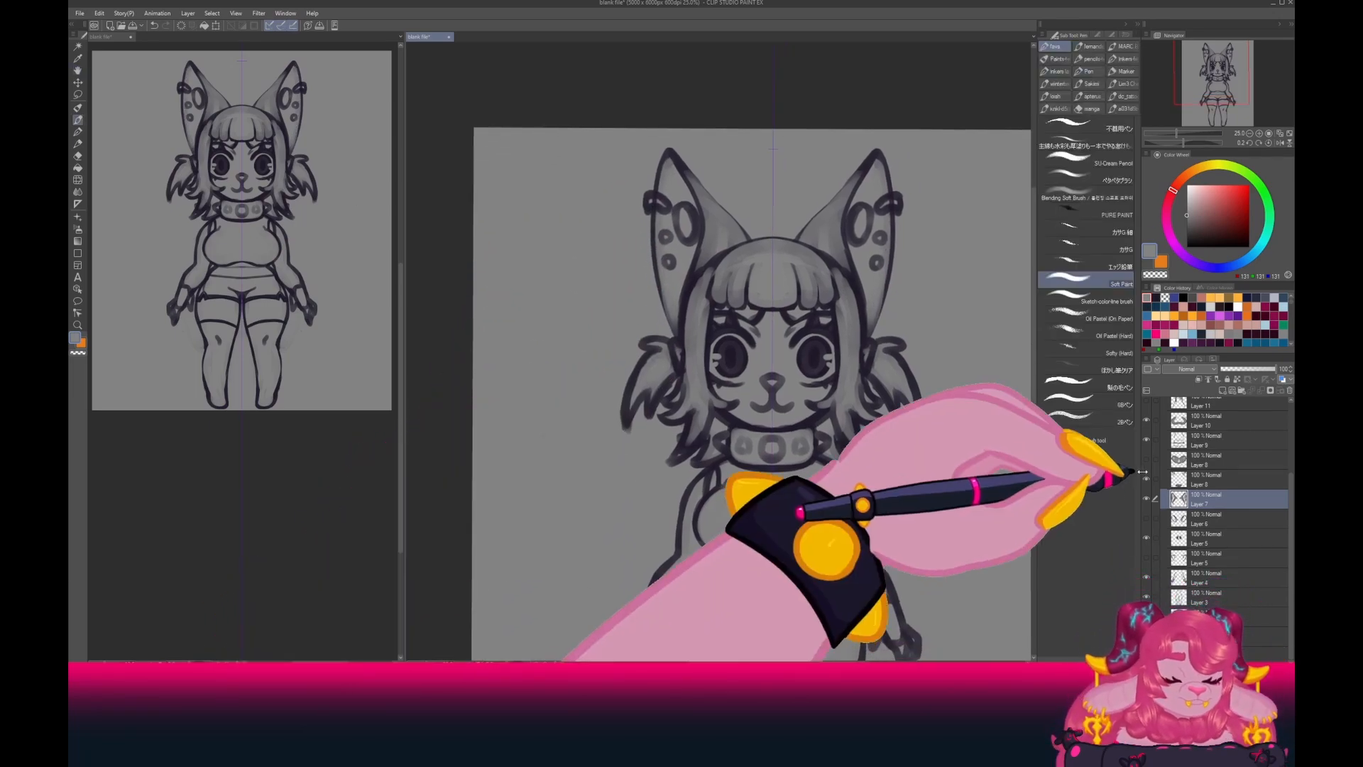
click(1146, 481)
click(1147, 481)
click(1147, 482)
click(1147, 481)
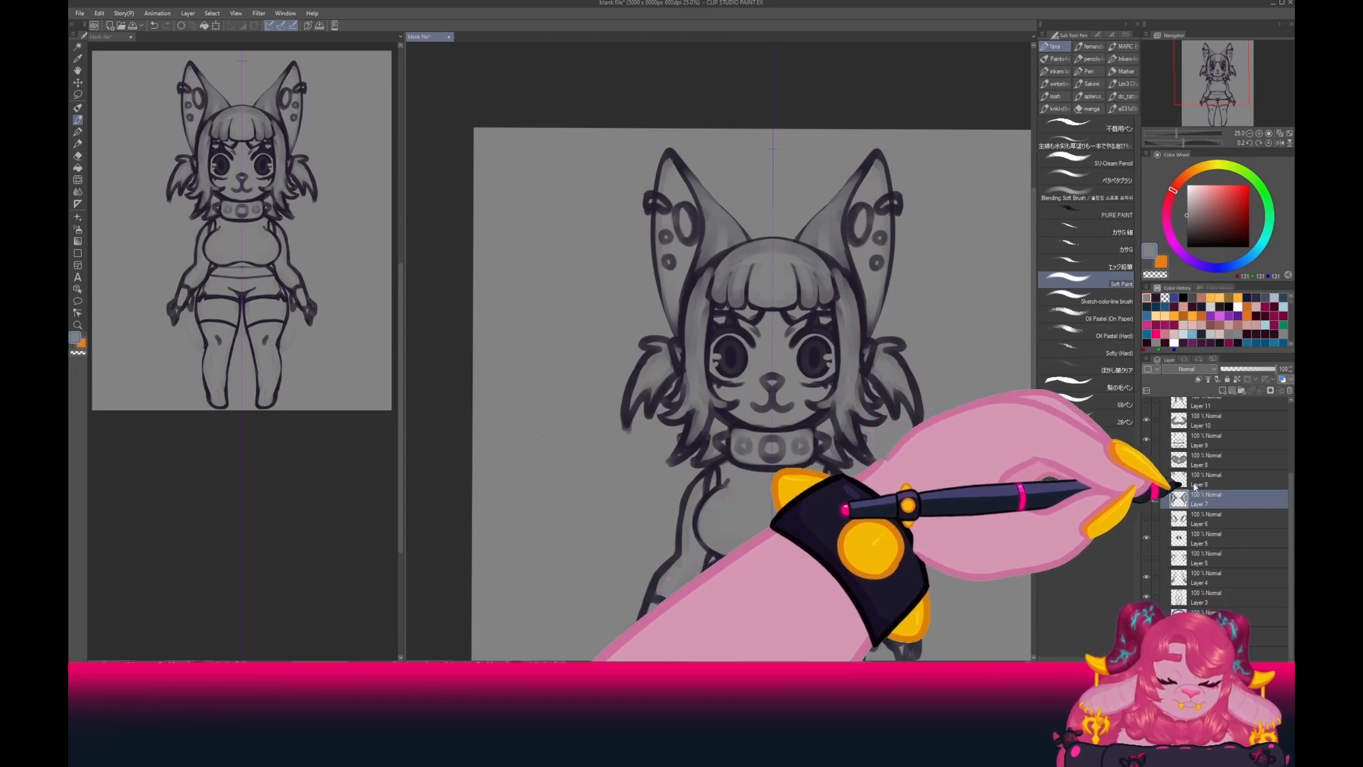
click(1193, 481)
drag(601, 379, 571, 426)
drag(1291, 477, 1288, 373)
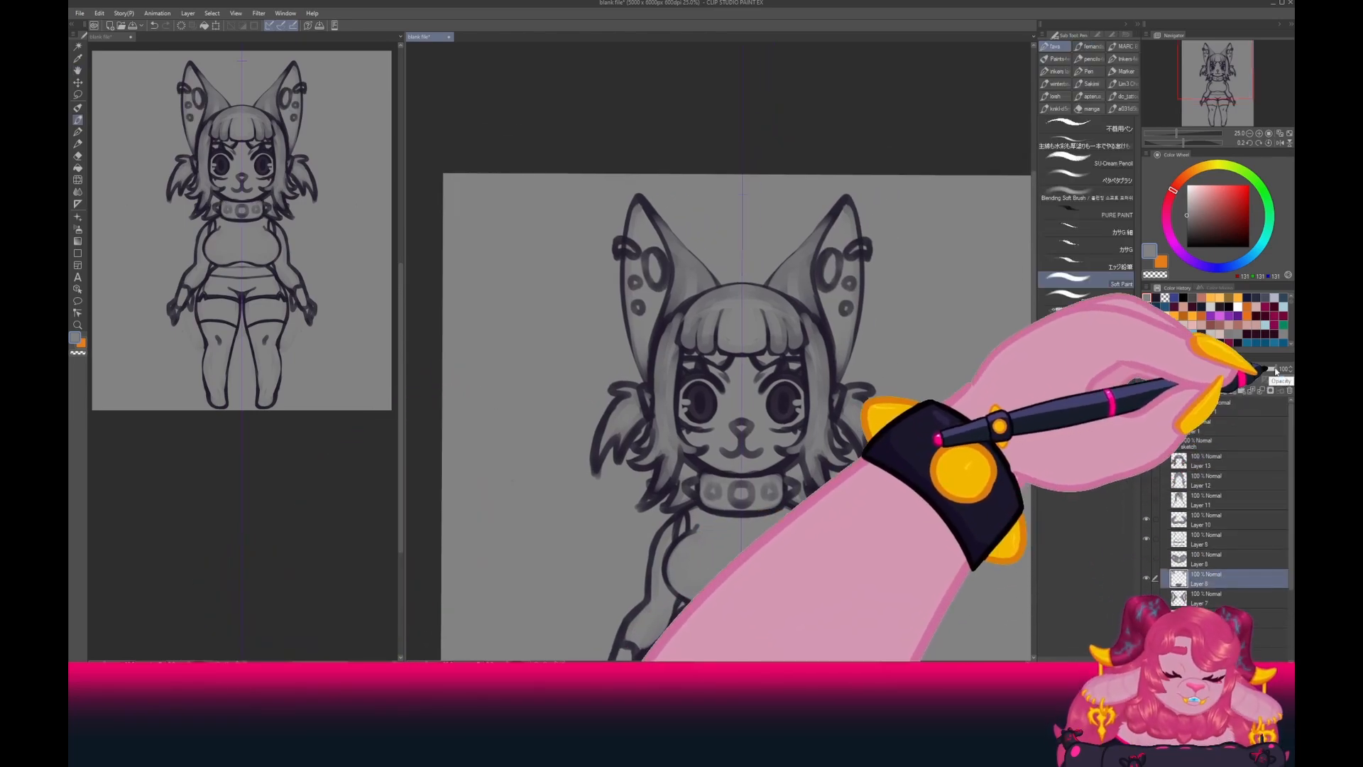
mouse_move(658, 249)
mouse_down()
mouse_move(651, 281)
mouse_move(649, 267)
mouse_up()
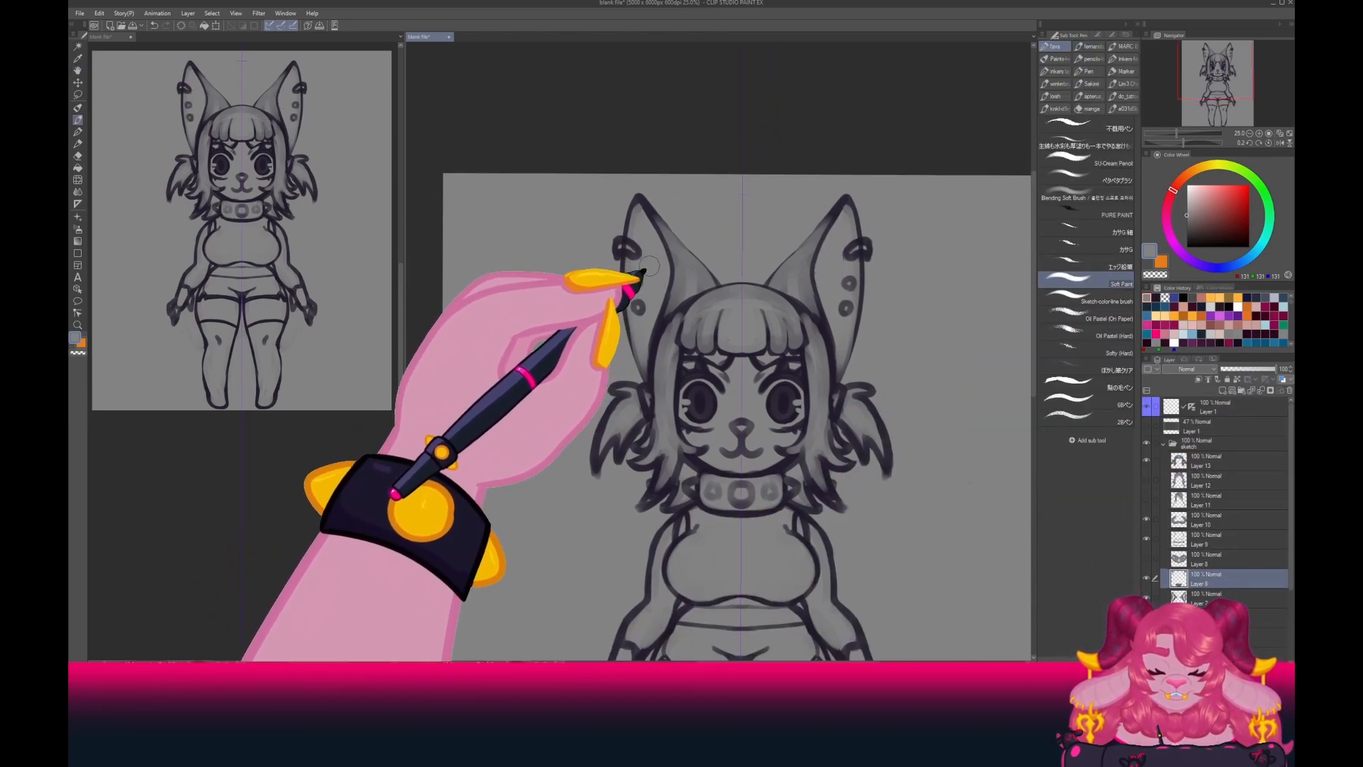
Turn off the symmetry ruler, paint out the outer rings on one ear only, and turn symmetry back on.
click(1146, 407)
drag(851, 243, 865, 250)
click(1146, 407)
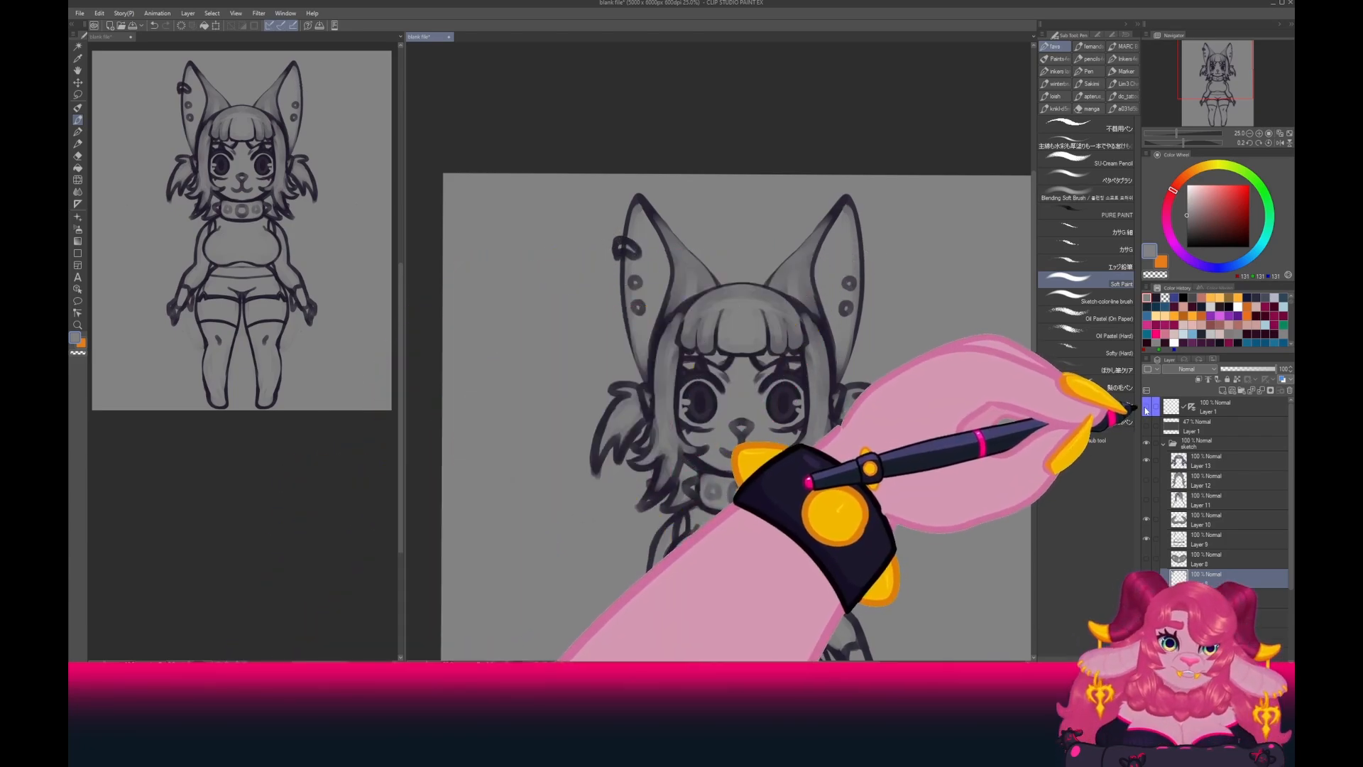
mouse_move(563, 526)
mouse_down()
mouse_move(588, 432)
mouse_move(583, 360)
mouse_up()
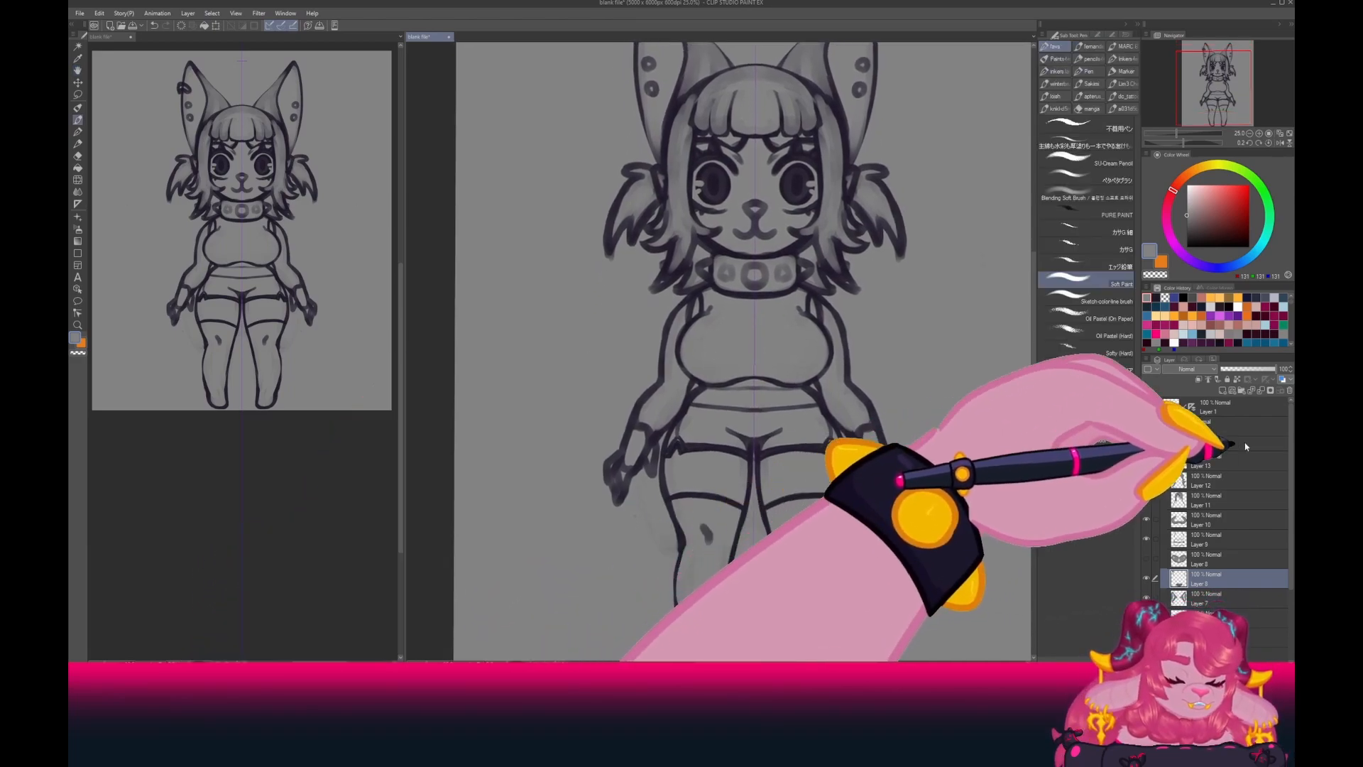
Add a new layer above the body layer and choose the dark purple line colour.
drag(1291, 462, 1288, 530)
click(1197, 581)
key(ctrl+shift+n)
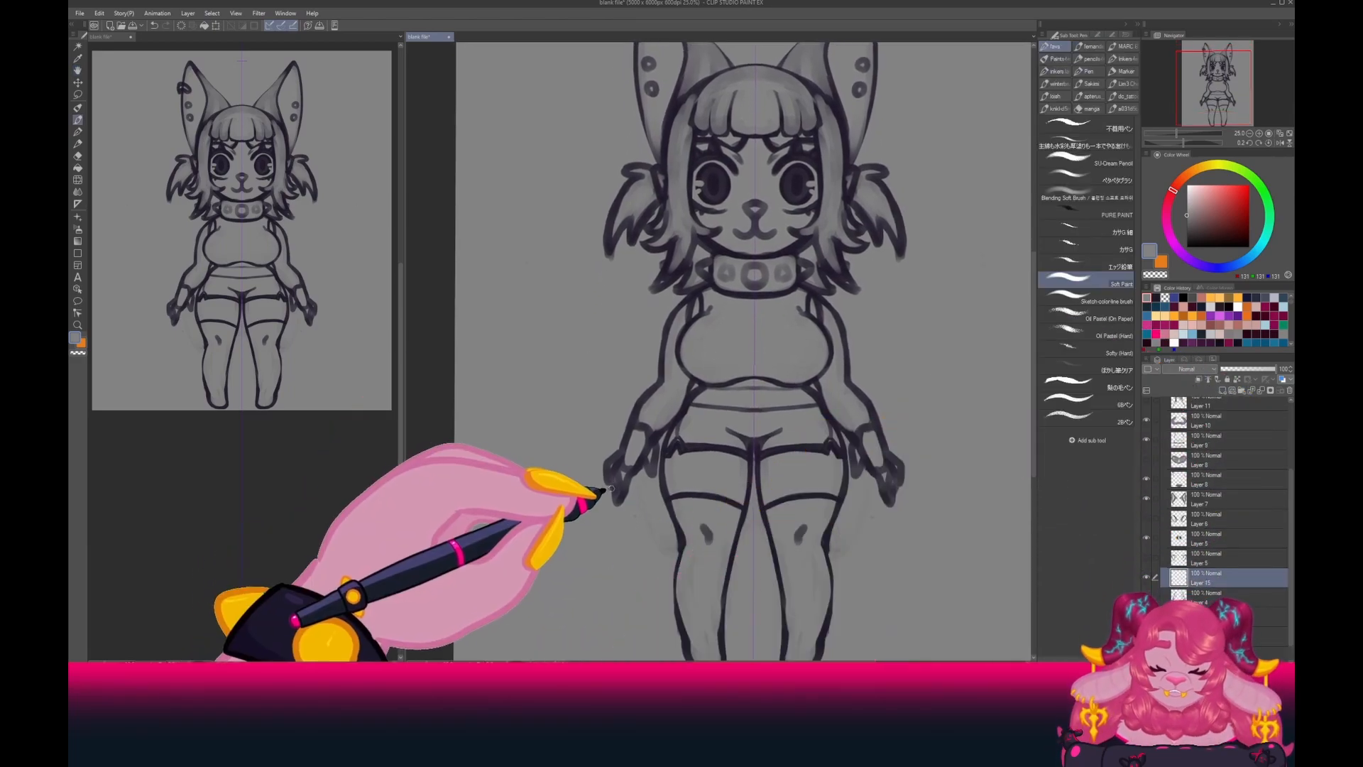
key(ctrl+z)
click(1156, 298)
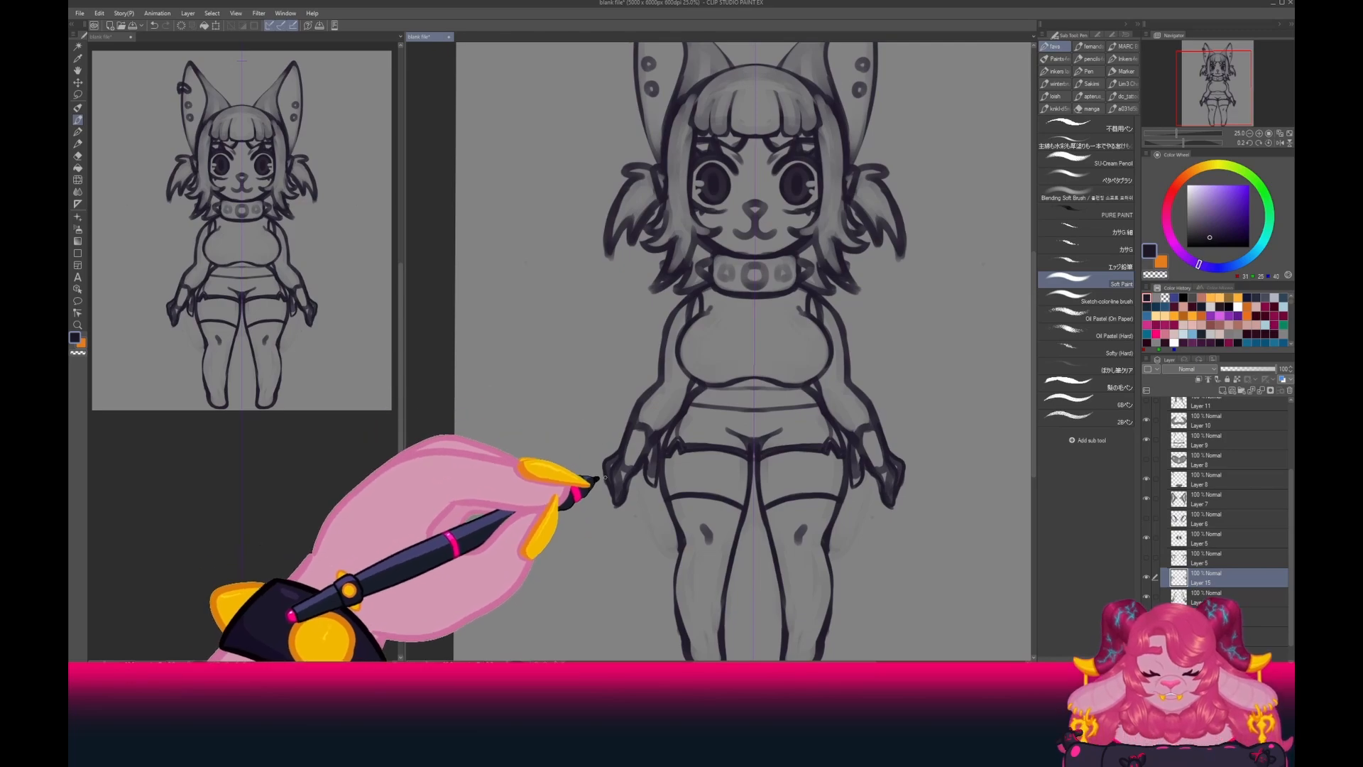
Clean up the insides of both hands with sampled grey and redefine their outlines in dark.
key(space)
drag(595, 555, 614, 492)
scroll(613, 486, up, 2)
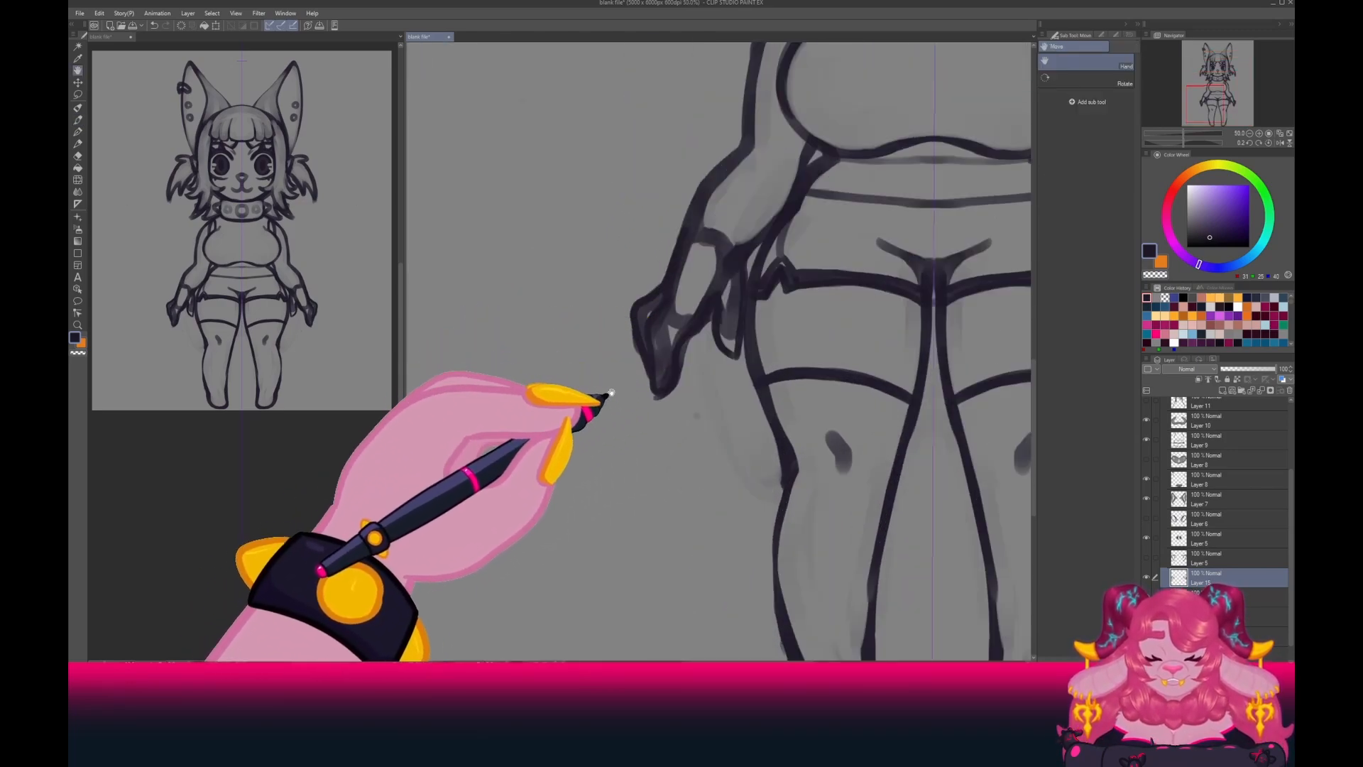
drag(610, 392, 619, 435)
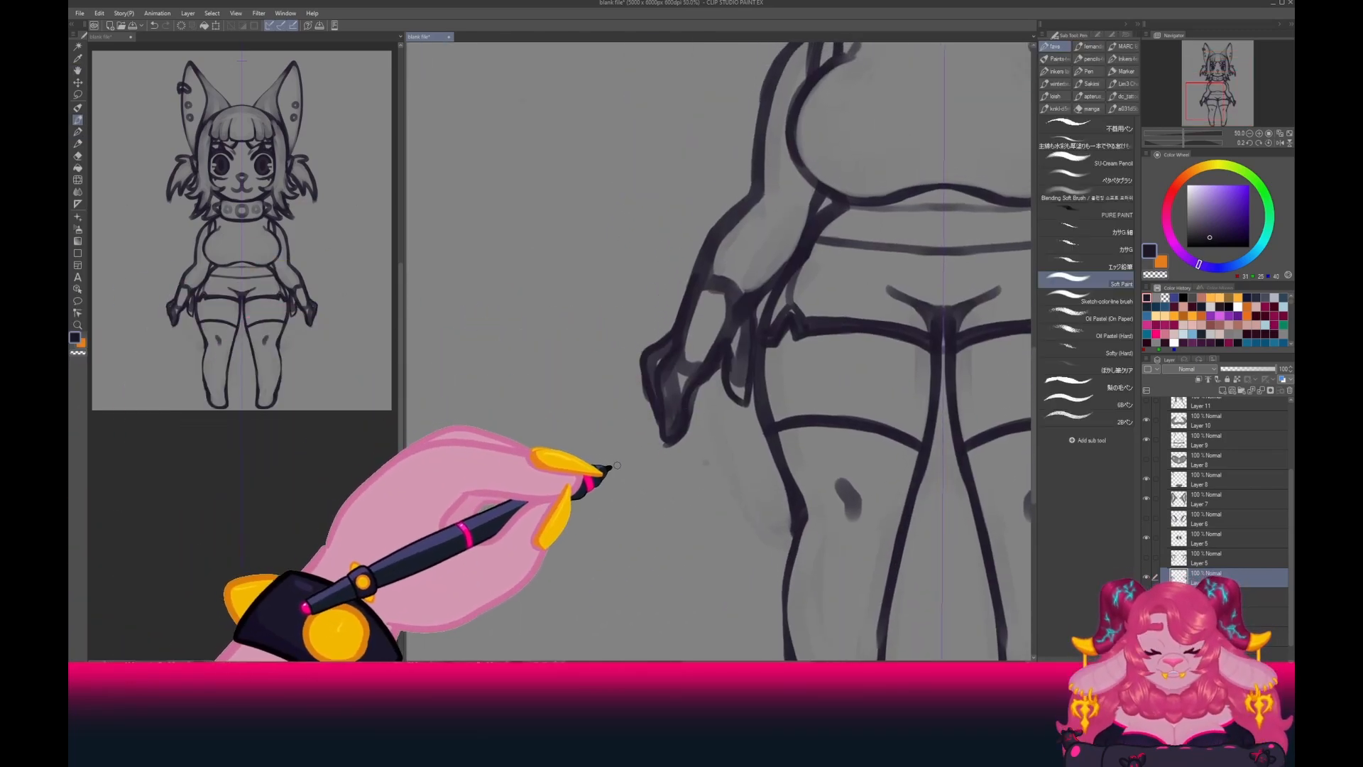
alt+click(679, 365)
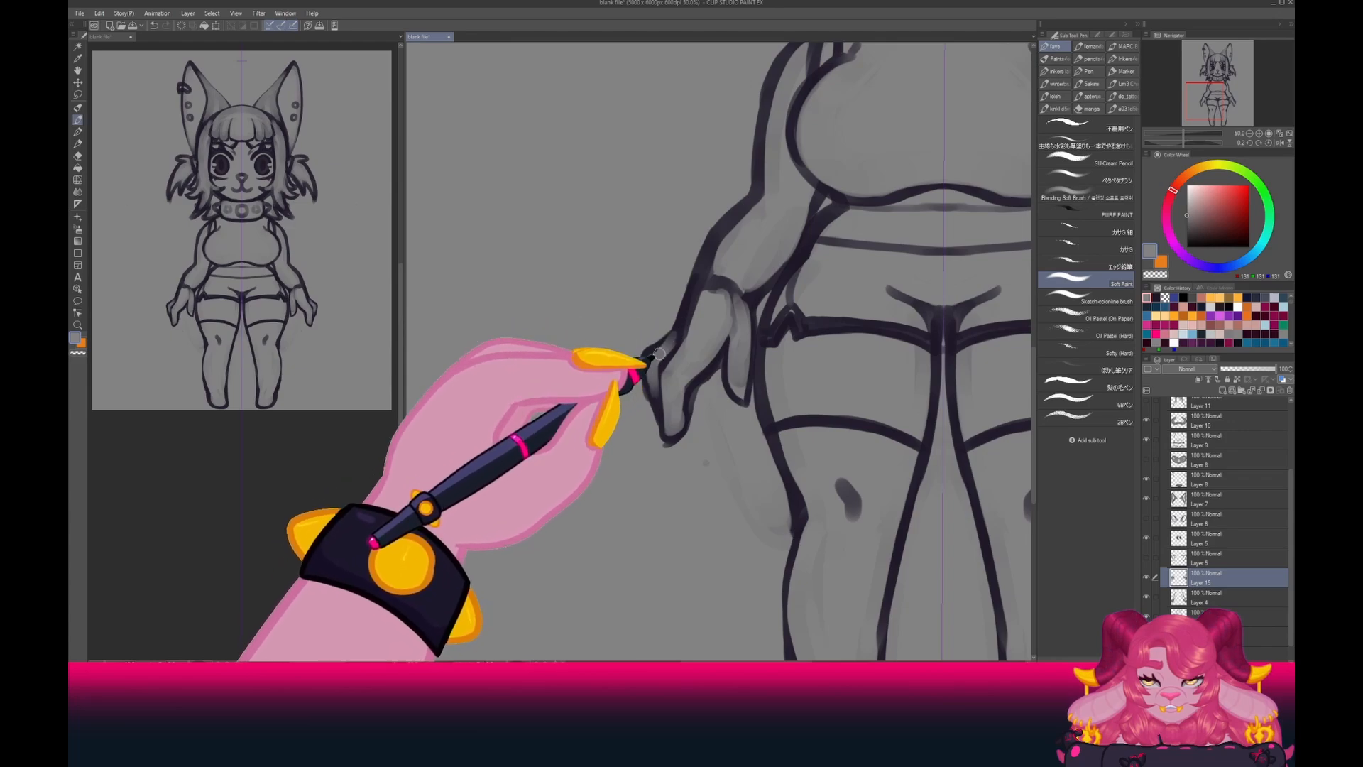
click(1156, 298)
drag(676, 341, 666, 354)
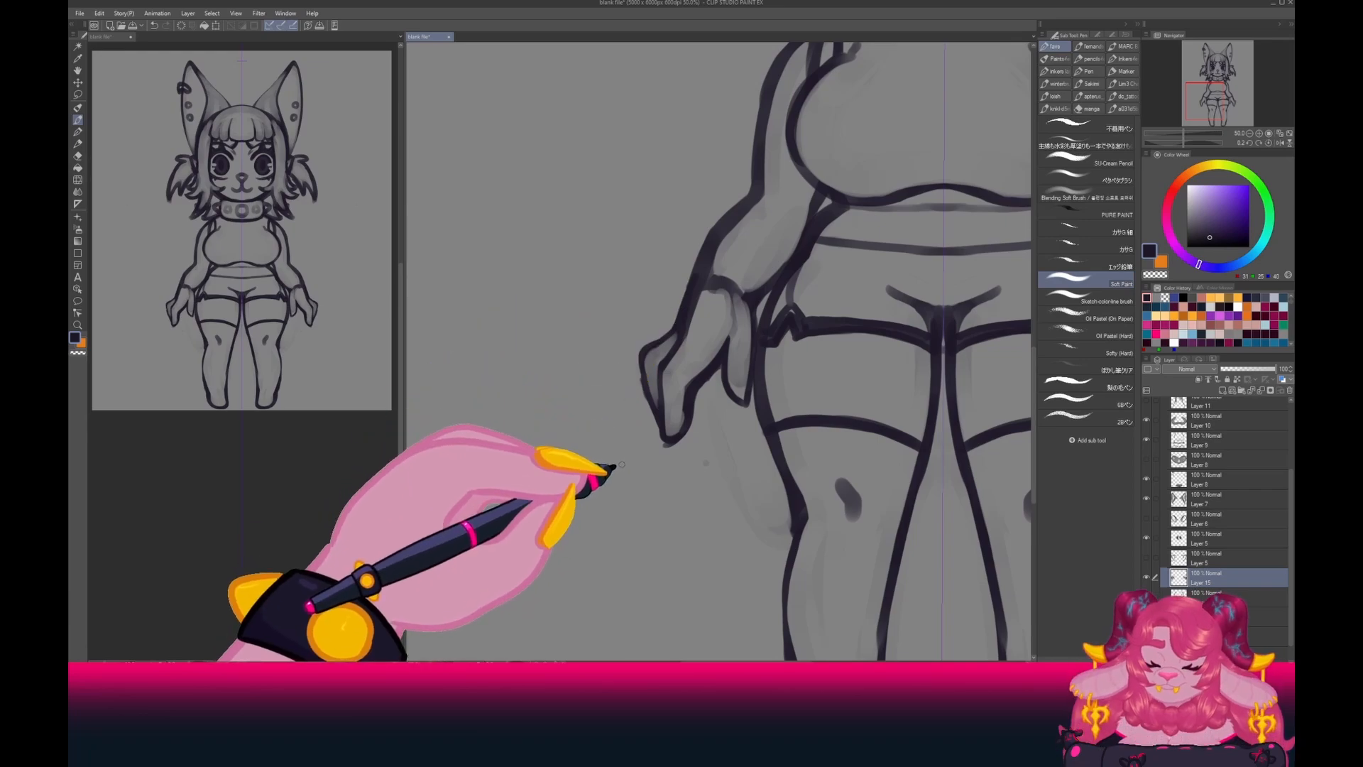
alt+click(702, 316)
alt+click(678, 337)
alt+click(697, 318)
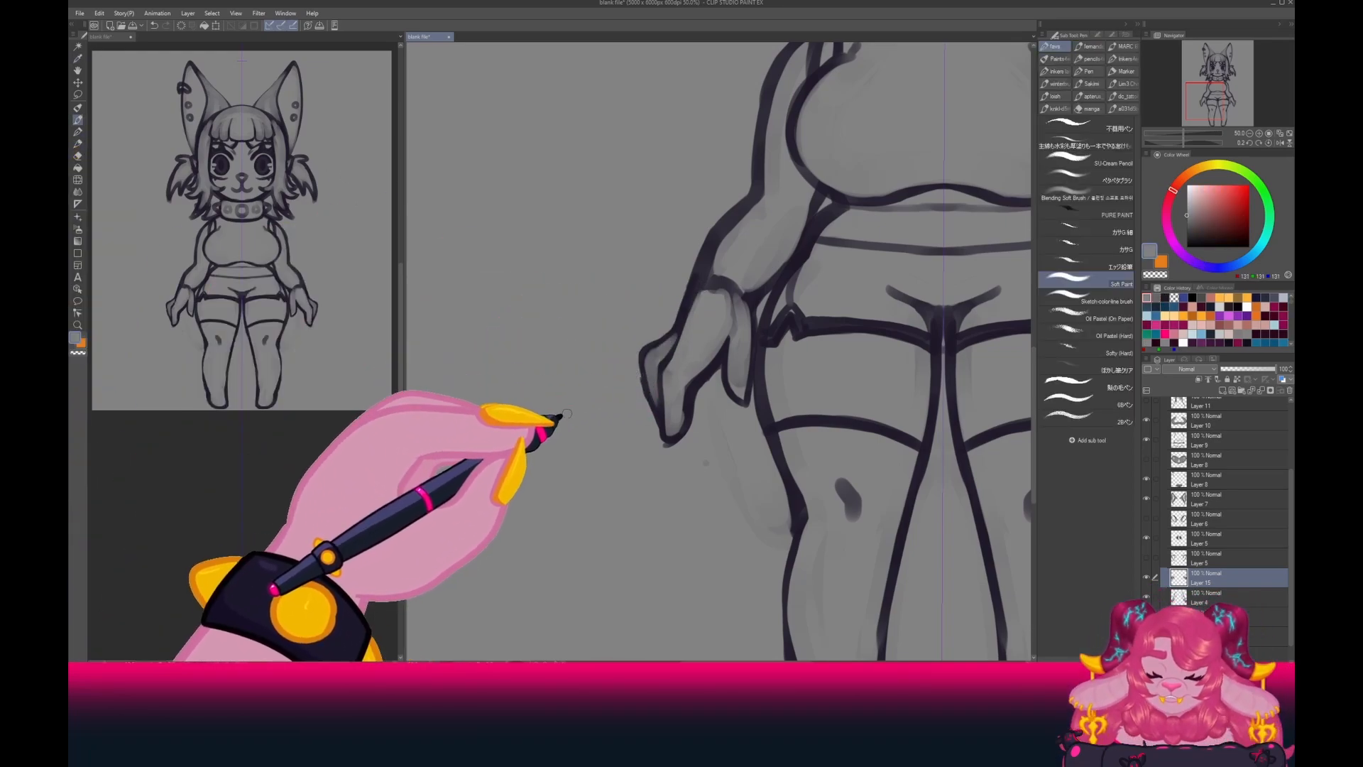
Sketch pointed claws on the thumbs and fingertips of both hands in dark.
click(1165, 299)
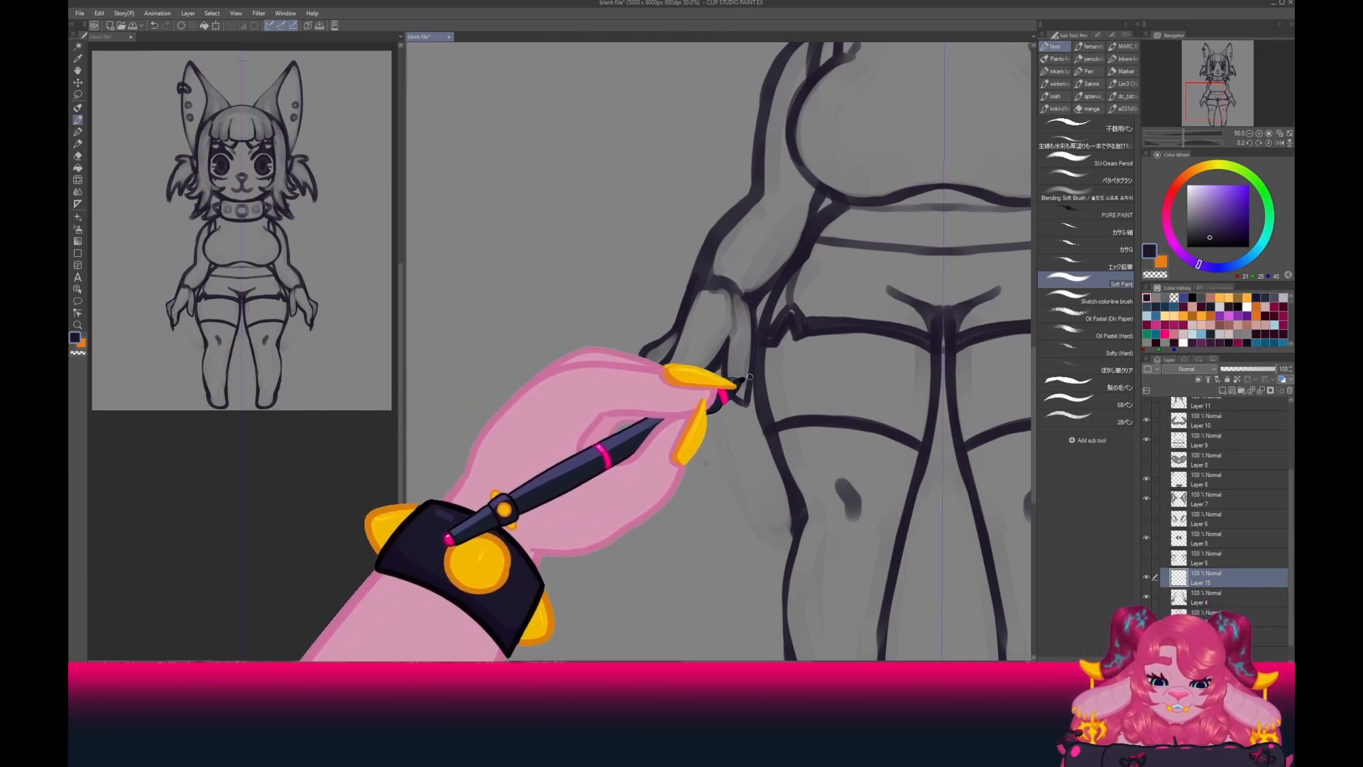
drag(754, 379, 742, 422)
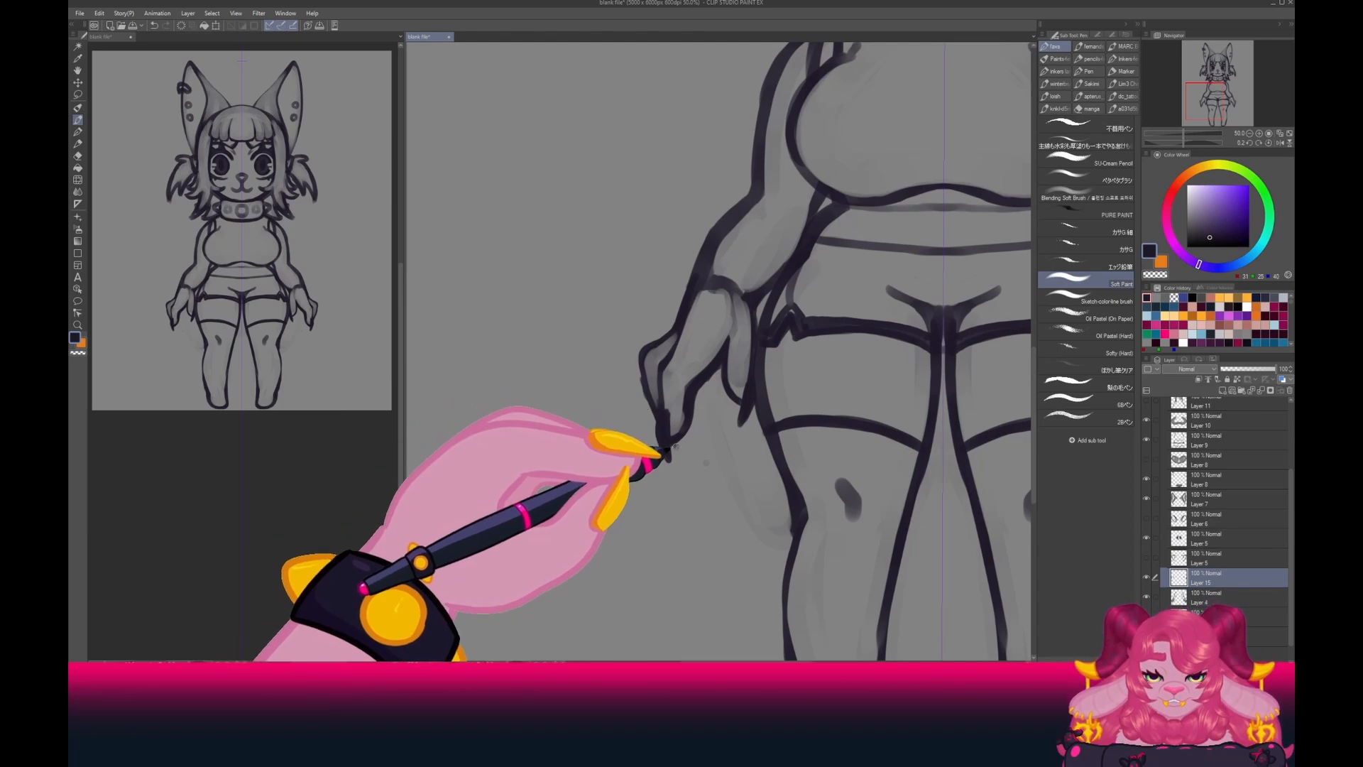
scroll(567, 400, down, 2)
key(space)
mouse_move(568, 302)
mouse_down()
mouse_move(580, 424)
mouse_move(578, 399)
mouse_up()
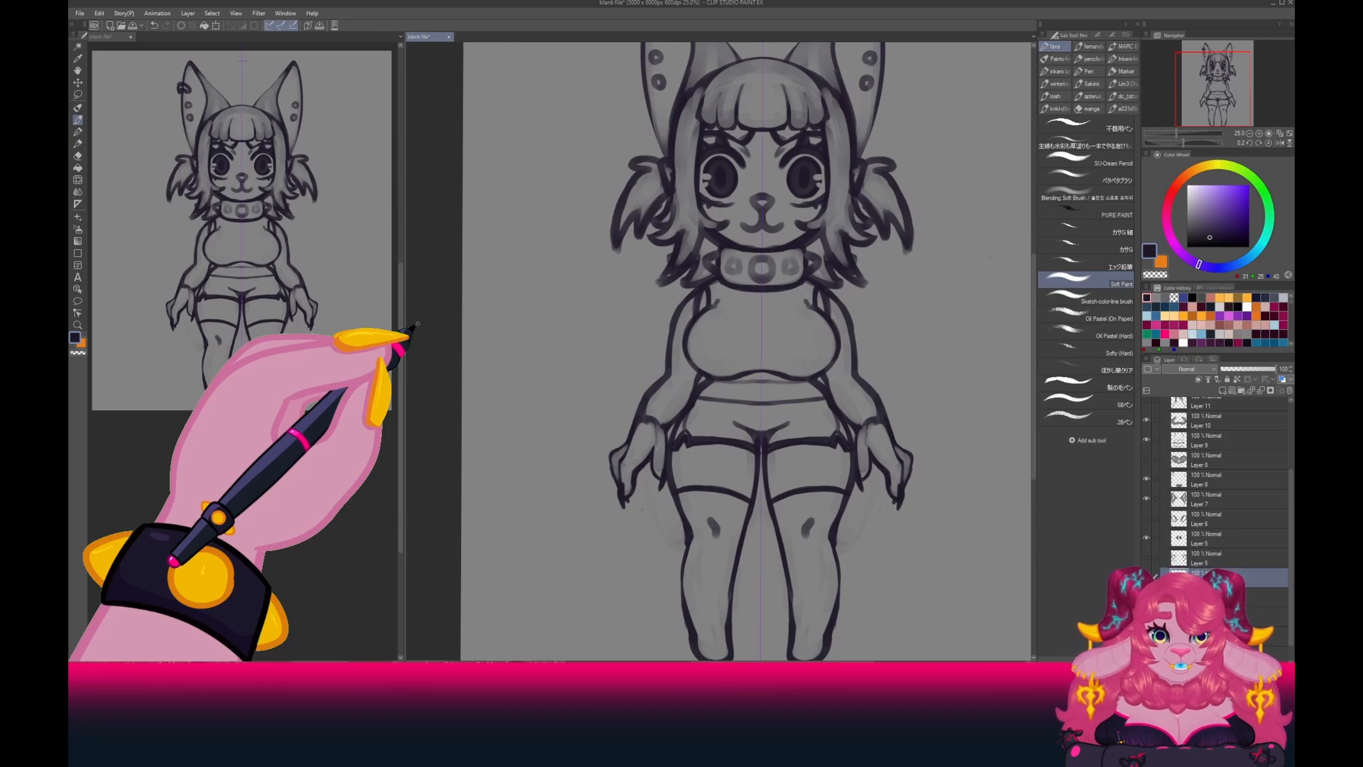
Add a layer above the collapsed sketch folder and fade the folder to about half opacity.
key(space)
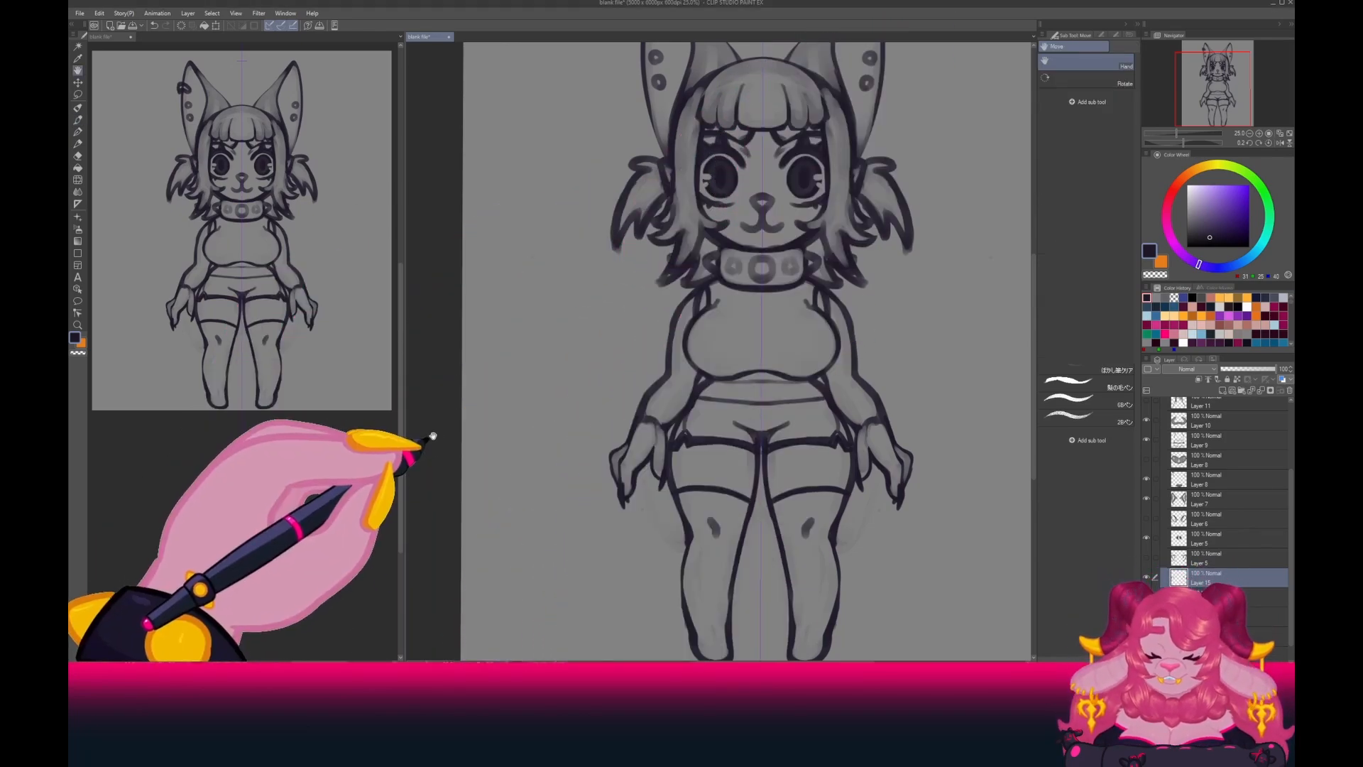
drag(514, 469, 461, 452)
scroll(463, 452, down, 2)
key(space)
drag(486, 507, 530, 462)
scroll(531, 462, up, 2)
drag(561, 368, 524, 438)
drag(1292, 480, 1292, 409)
click(1198, 461)
click(1222, 390)
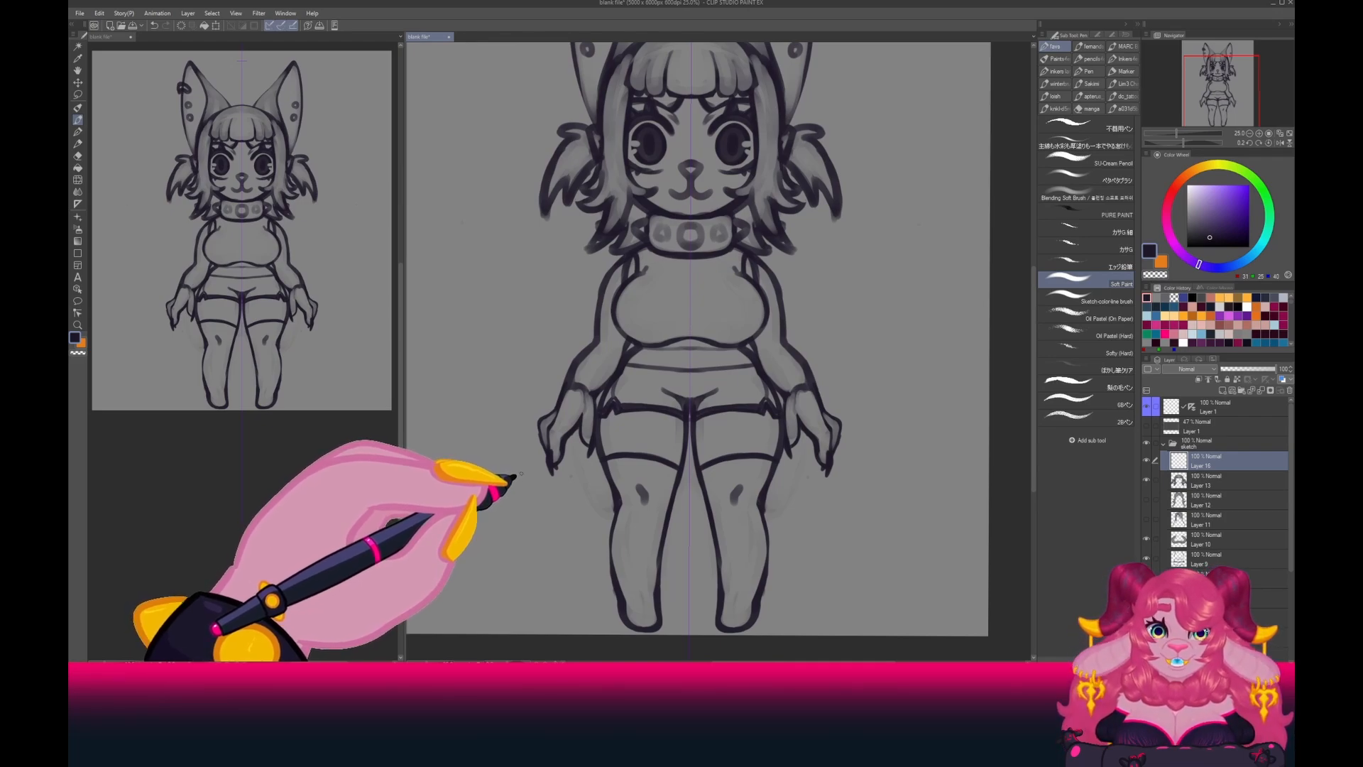
key(space)
drag(508, 442, 525, 570)
mouse_move(521, 495)
mouse_down()
mouse_move(527, 362)
mouse_move(531, 405)
mouse_up()
key(space)
drag(538, 560, 536, 539)
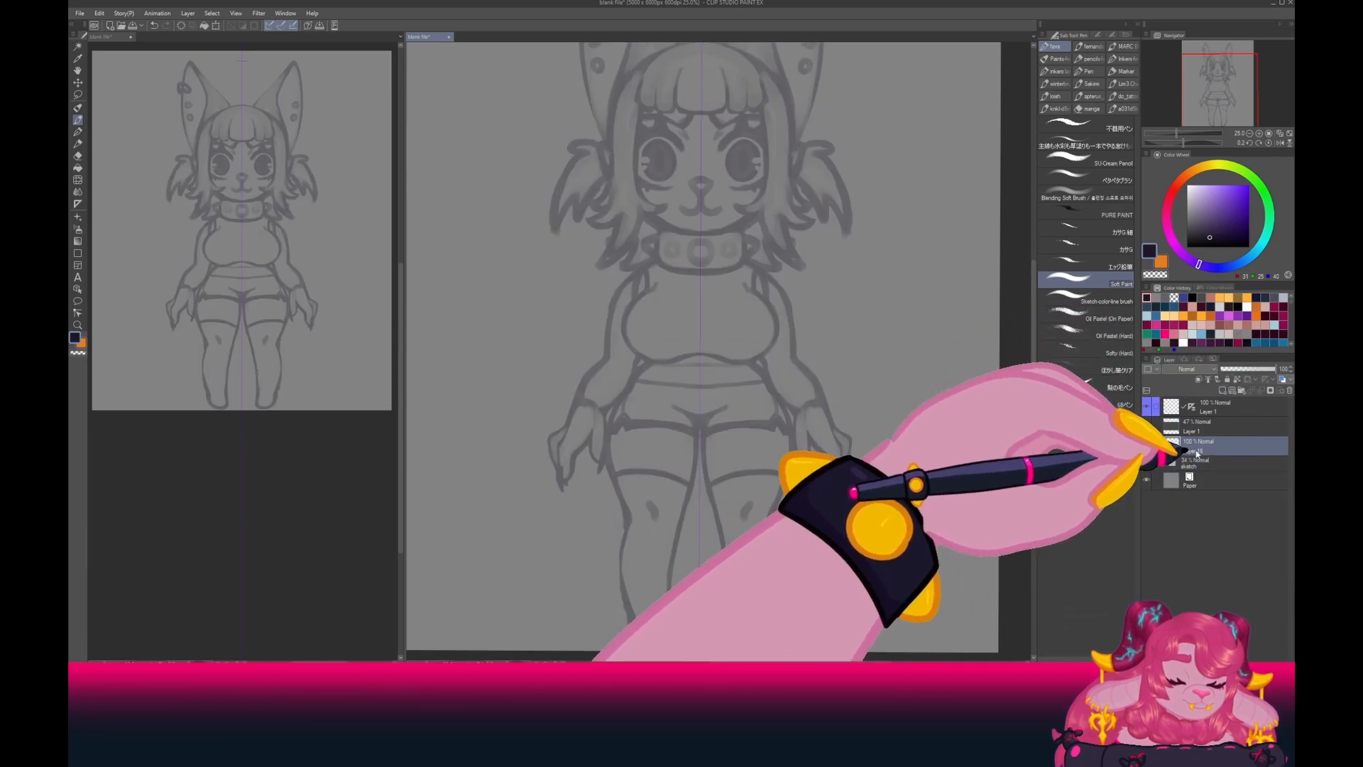
Sketch a long, pointed teardrop tail from the waist to the feet, and clean up its inside in grey.
mouse_move(701, 368)
mouse_down()
mouse_move(662, 510)
mouse_move(681, 612)
mouse_up()
mouse_move(650, 559)
mouse_down()
mouse_move(666, 587)
mouse_move(699, 619)
mouse_up()
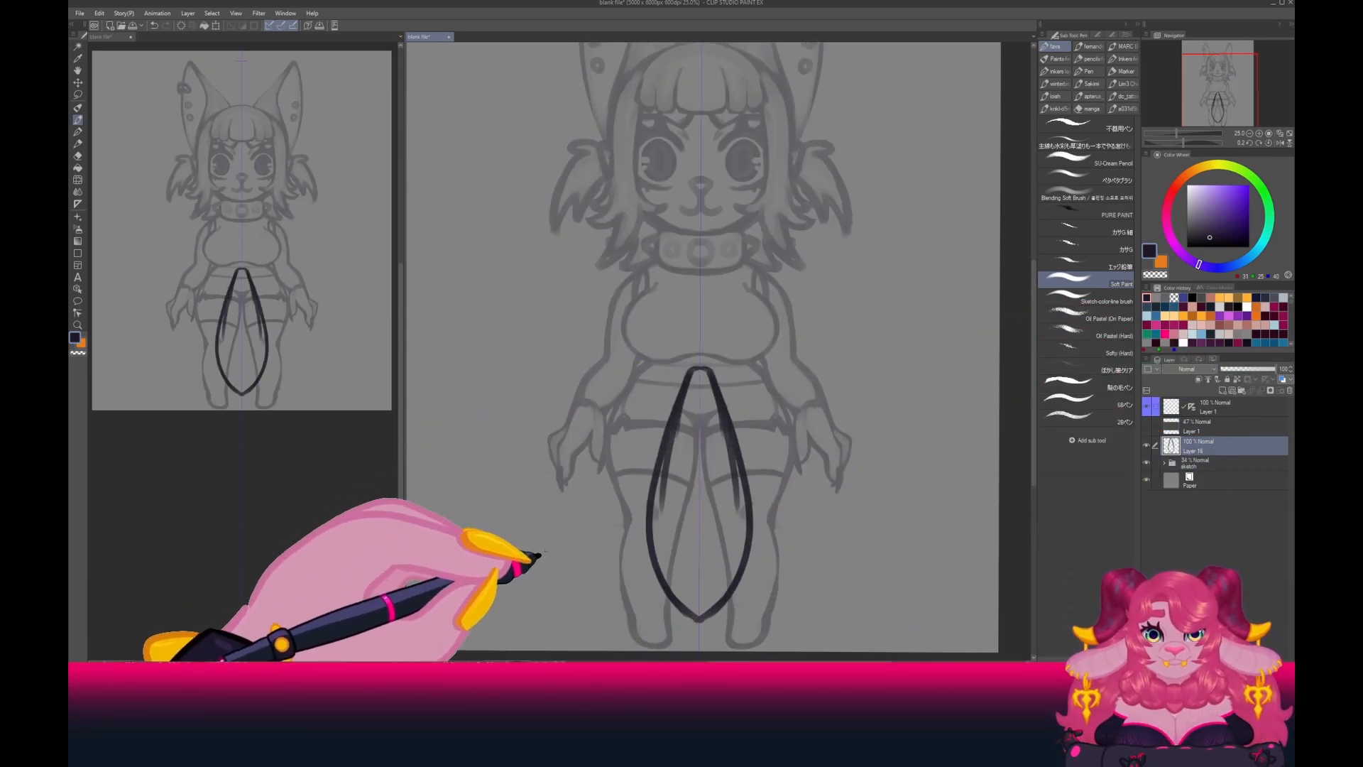
key(space)
drag(531, 570, 531, 517)
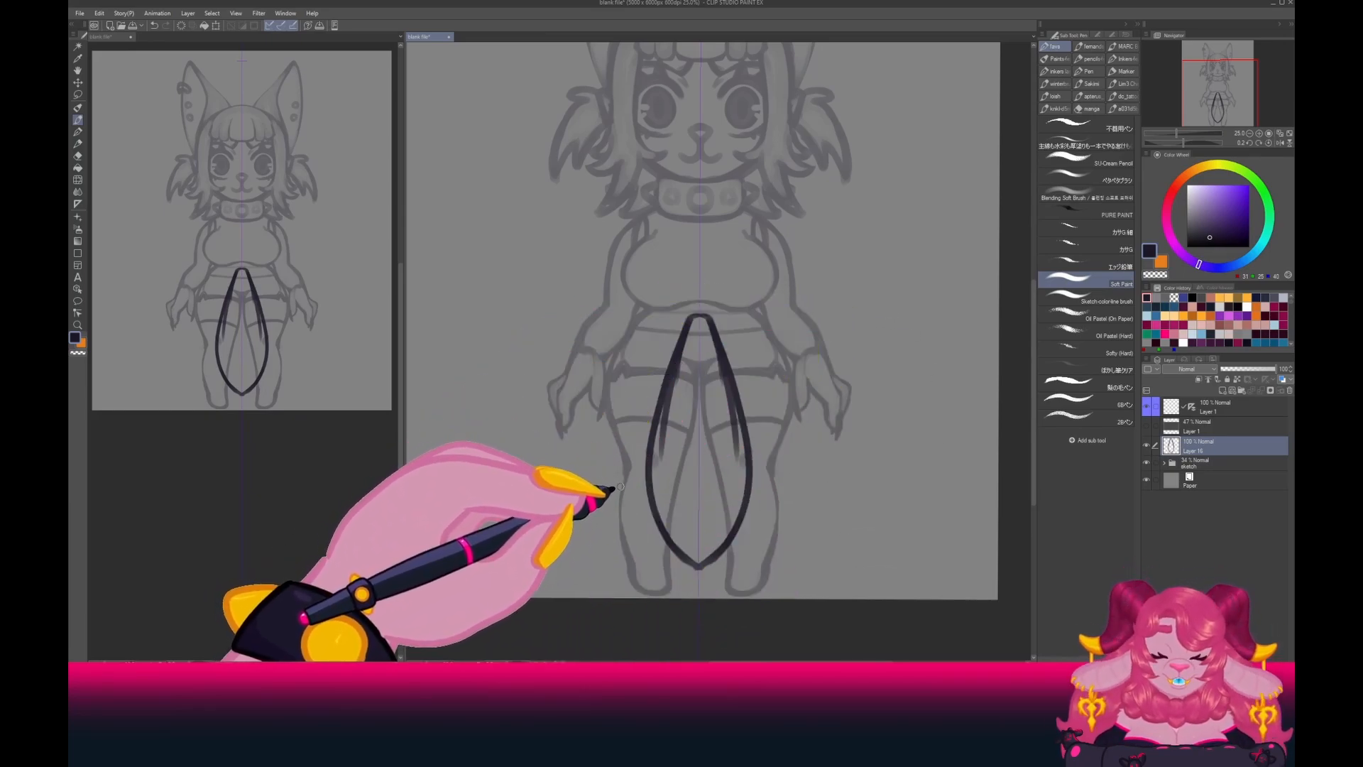
click(1156, 298)
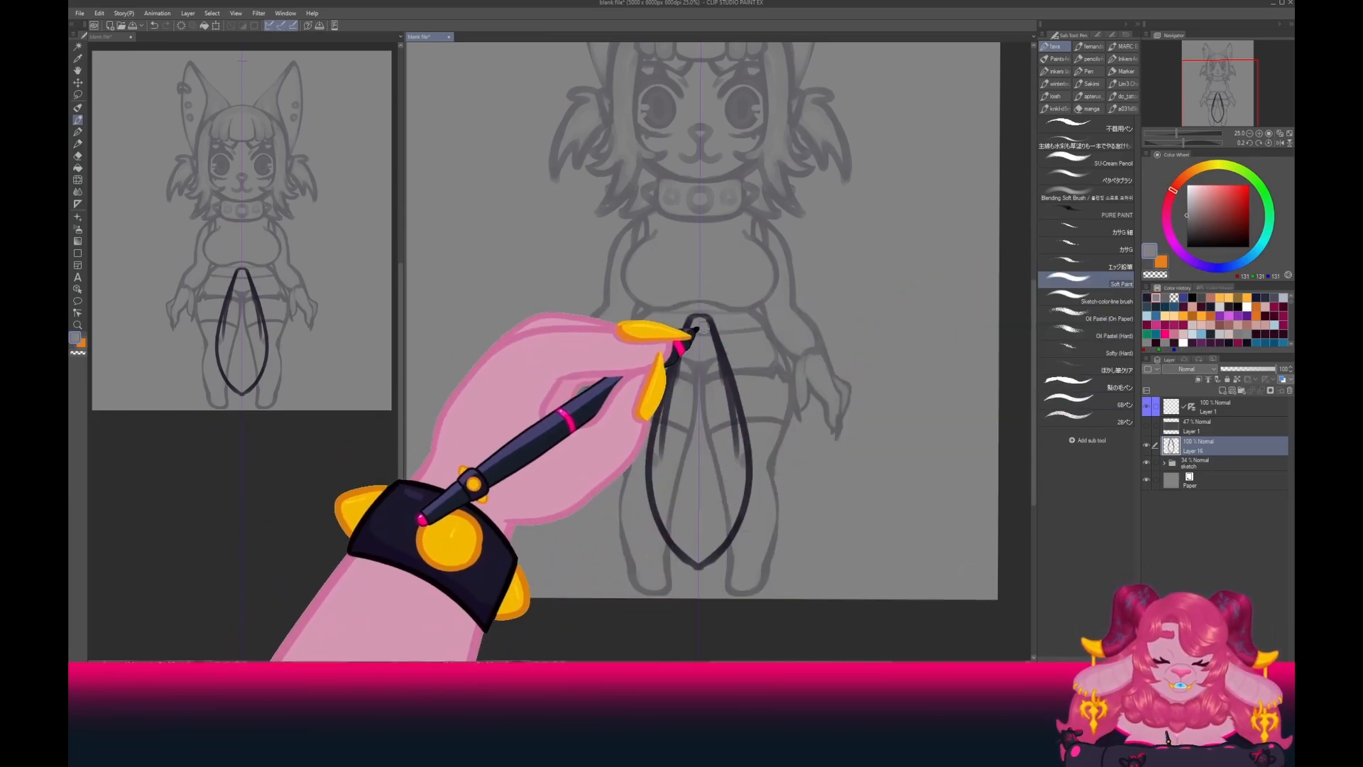
mouse_move(704, 327)
mouse_down()
mouse_move(730, 463)
mouse_move(722, 384)
mouse_move(677, 473)
mouse_move(691, 331)
mouse_up()
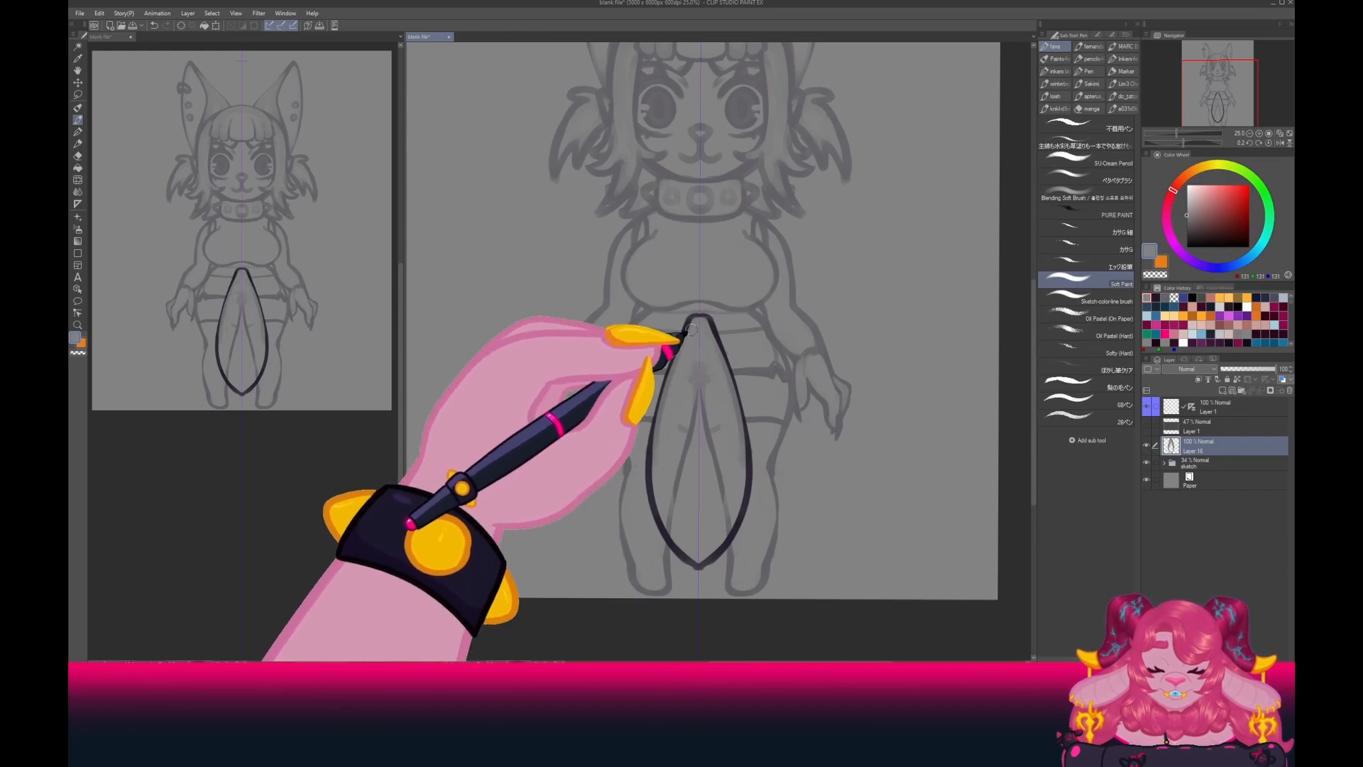
click(1156, 298)
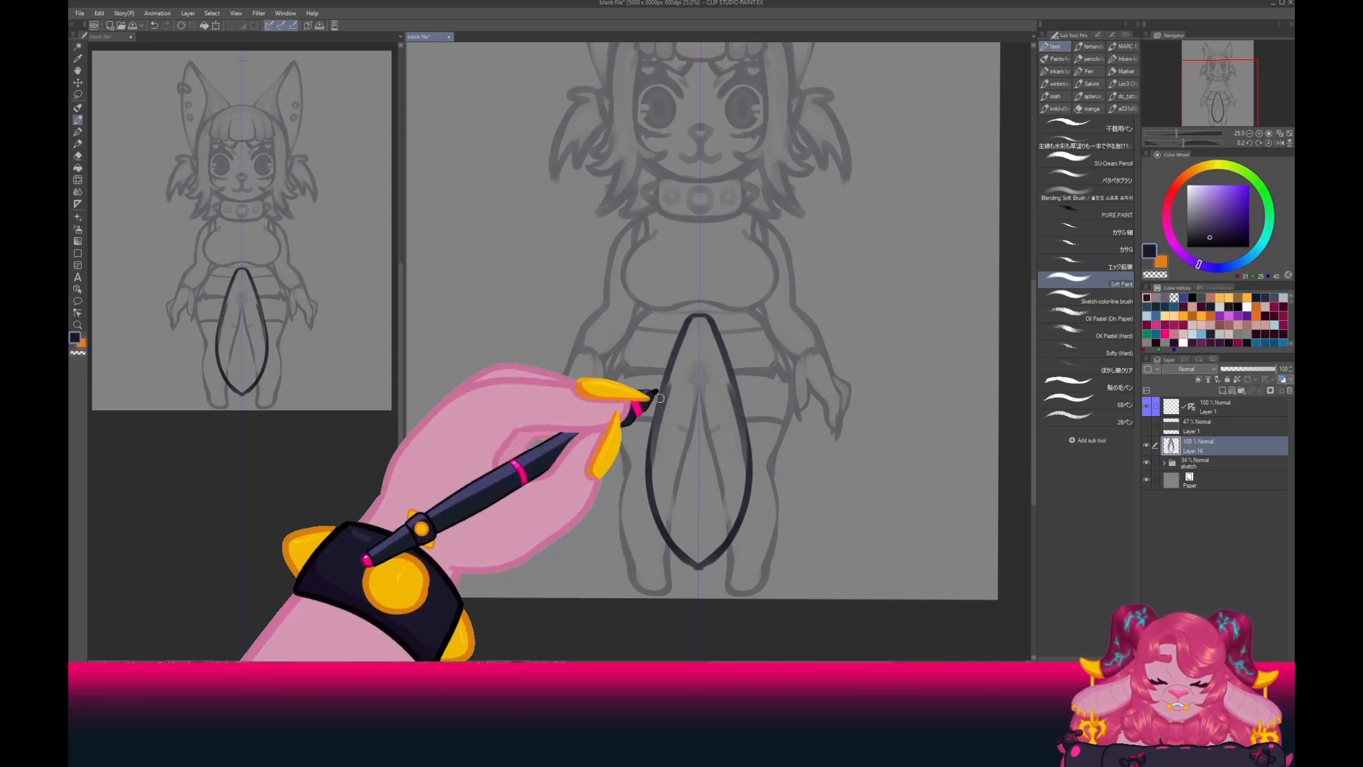
Try adding tufted outer contours along both sides of the tail, undoing the strokes.
drag(730, 359, 764, 458)
drag(671, 363, 637, 467)
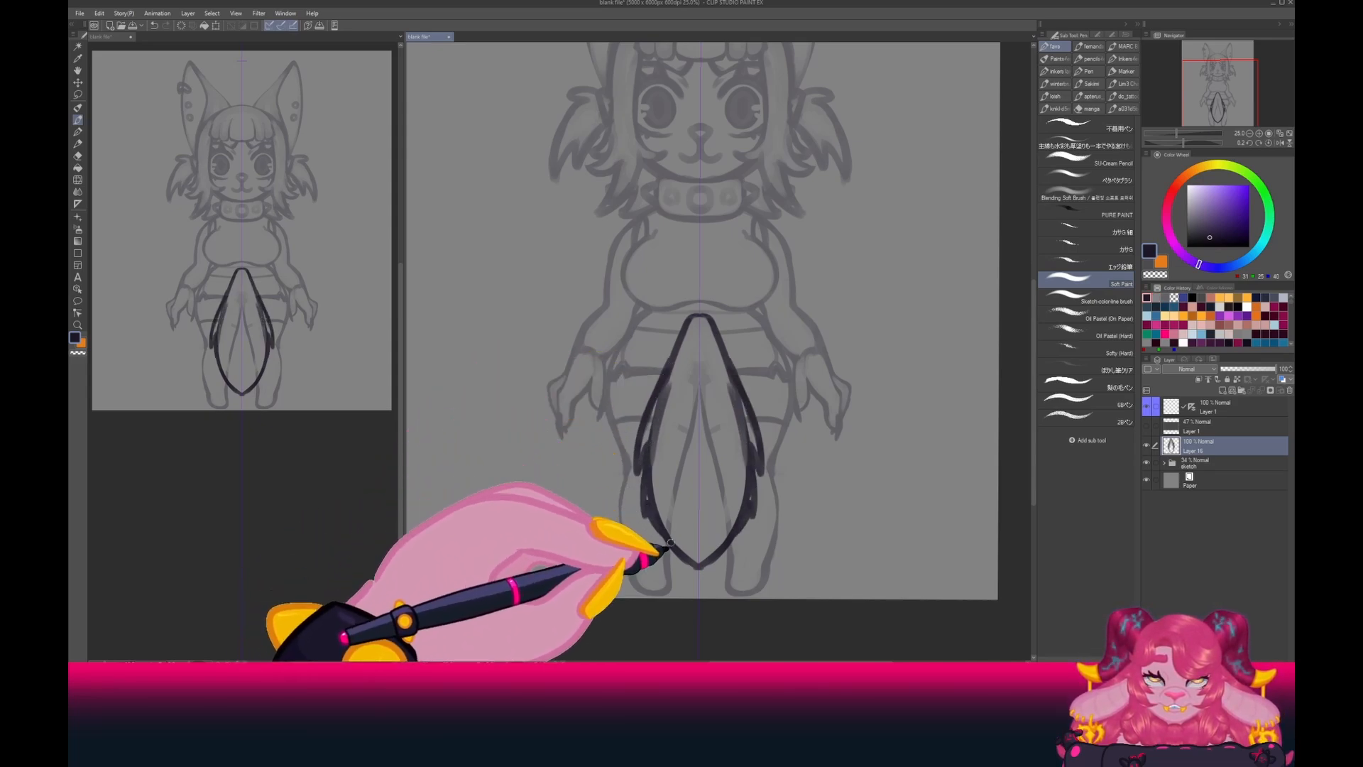
key(ctrl+z)
key(ctrl+z)
key(ctrl+z)
mouse_move(669, 383)
mouse_down()
mouse_move(639, 461)
mouse_move(673, 540)
mouse_up()
key(ctrl+z)
key(ctrl+z)
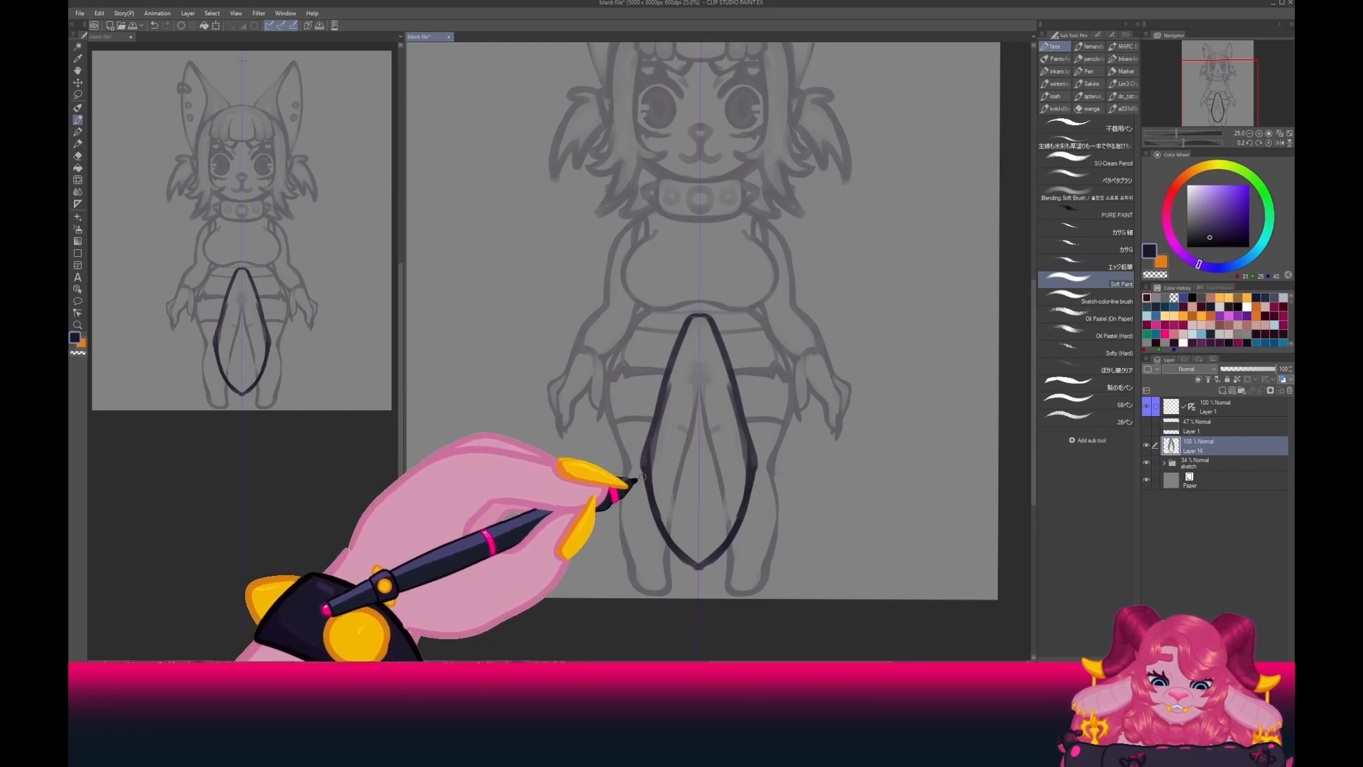
key(ctrl+z)
Try a zigzag fur marking across the lower part of the tail, undoing the strokes.
drag(663, 384, 645, 498)
key(ctrl+z)
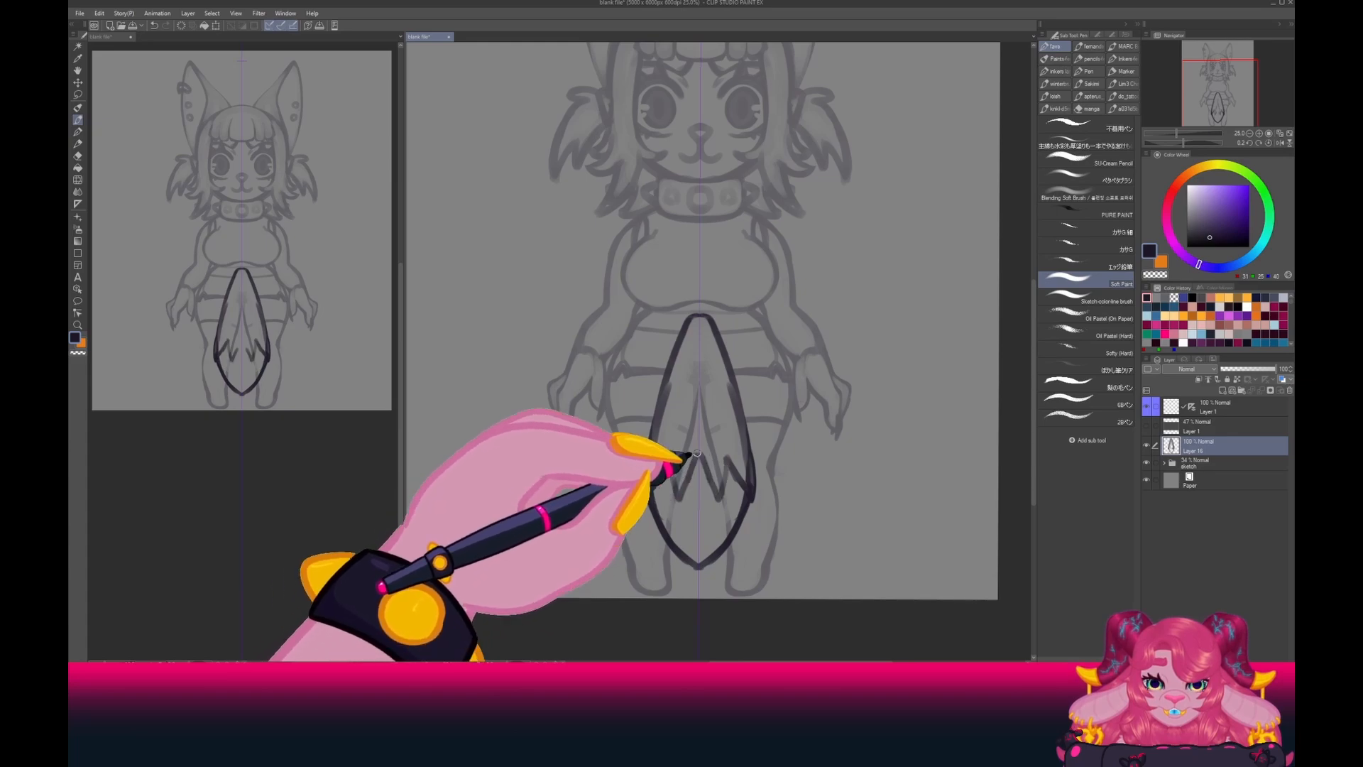
key(ctrl+z)
key(ctrl+z)
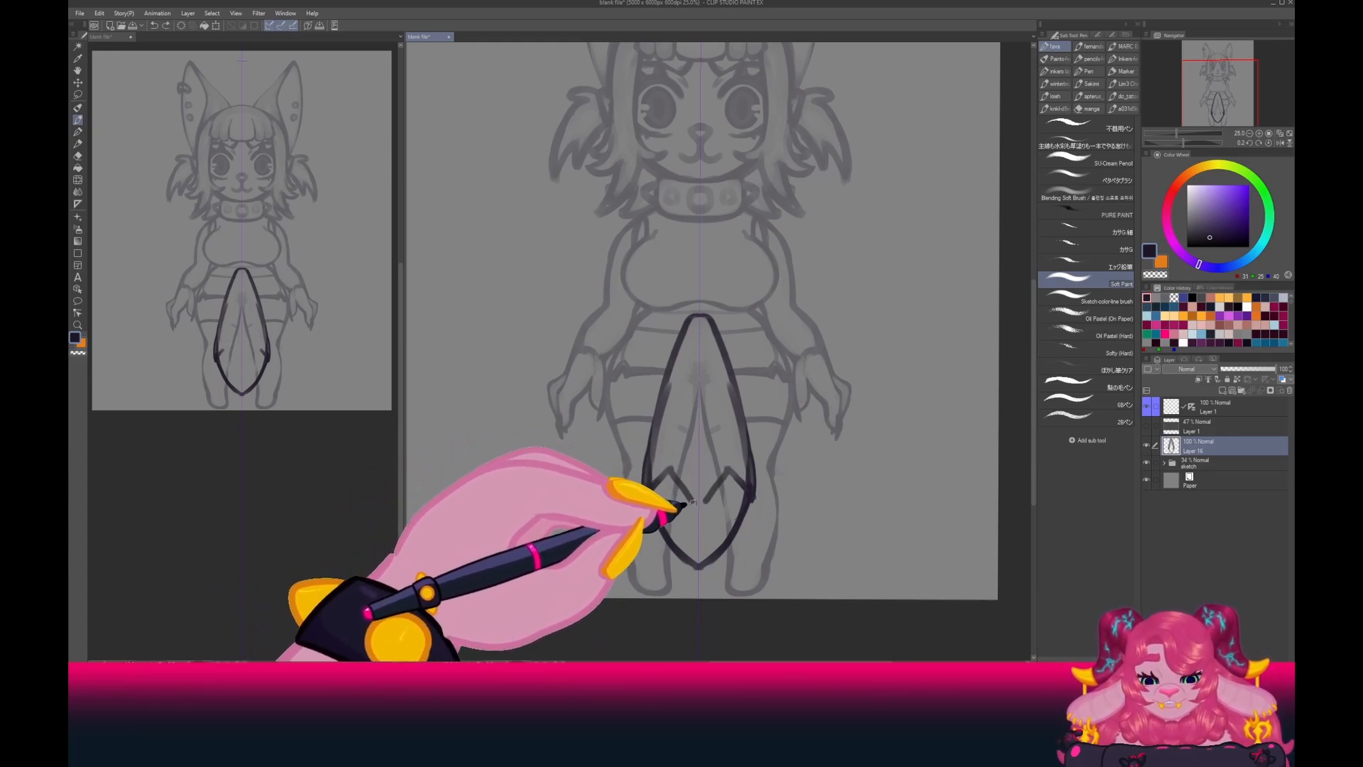
key(ctrl+z)
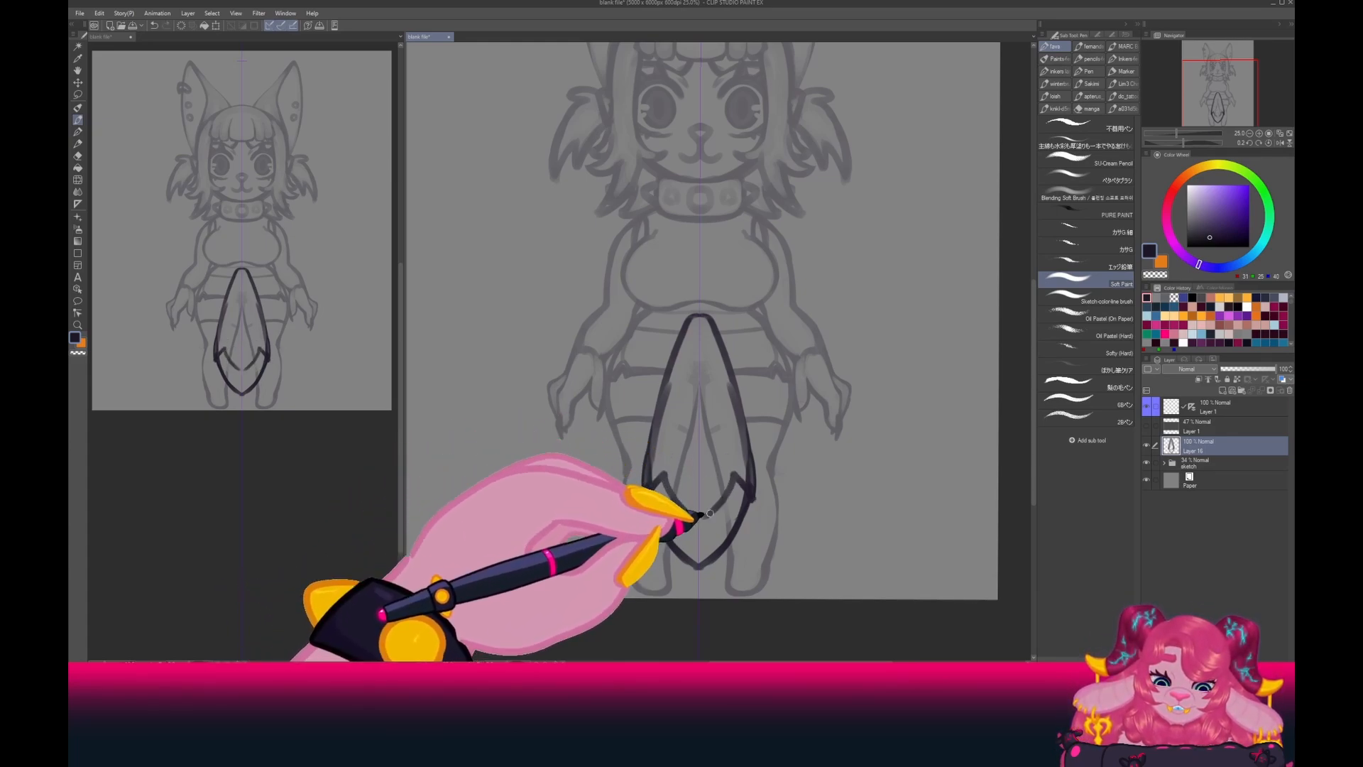
Try a separate pointed tail tip with refined side contours, and undo back to the plain teardrop outline.
drag(733, 476, 753, 501)
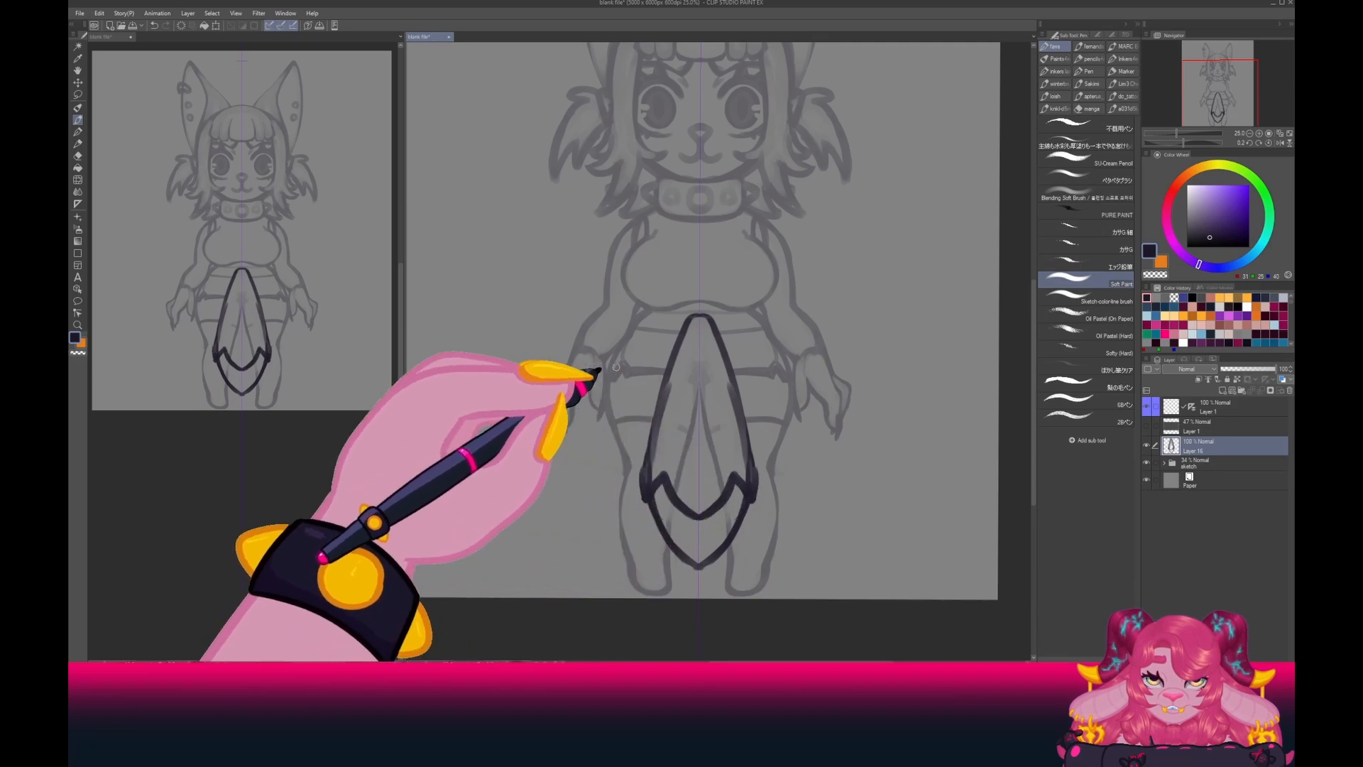
drag(747, 439, 733, 383)
mouse_move(750, 476)
mouse_down()
mouse_move(711, 324)
mouse_move(748, 480)
mouse_move(735, 387)
mouse_up()
click(1155, 274)
drag(736, 469, 750, 497)
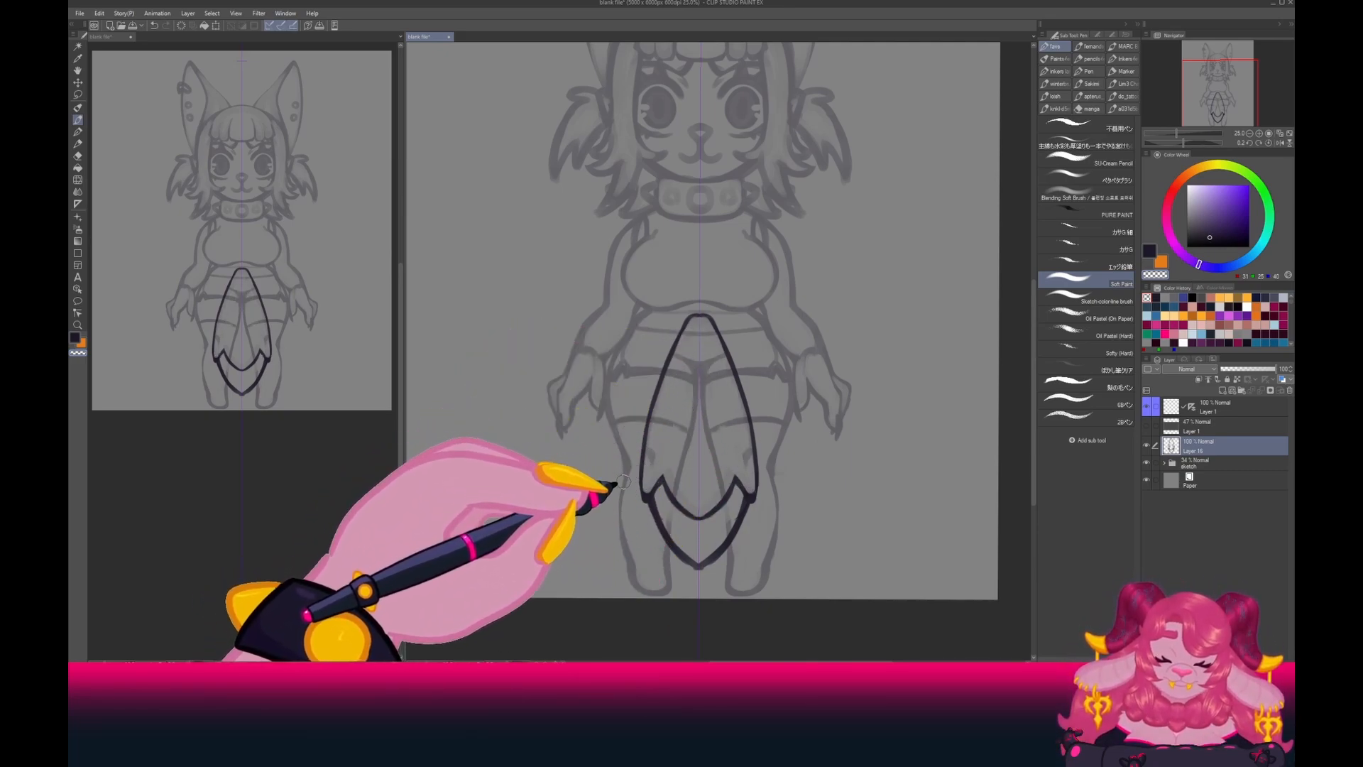
key(ctrl+z)
key(ctrl+z)
key(ctrl+z)
key(ctrl+z)
key(ctrl+z)
key(ctrl+z)
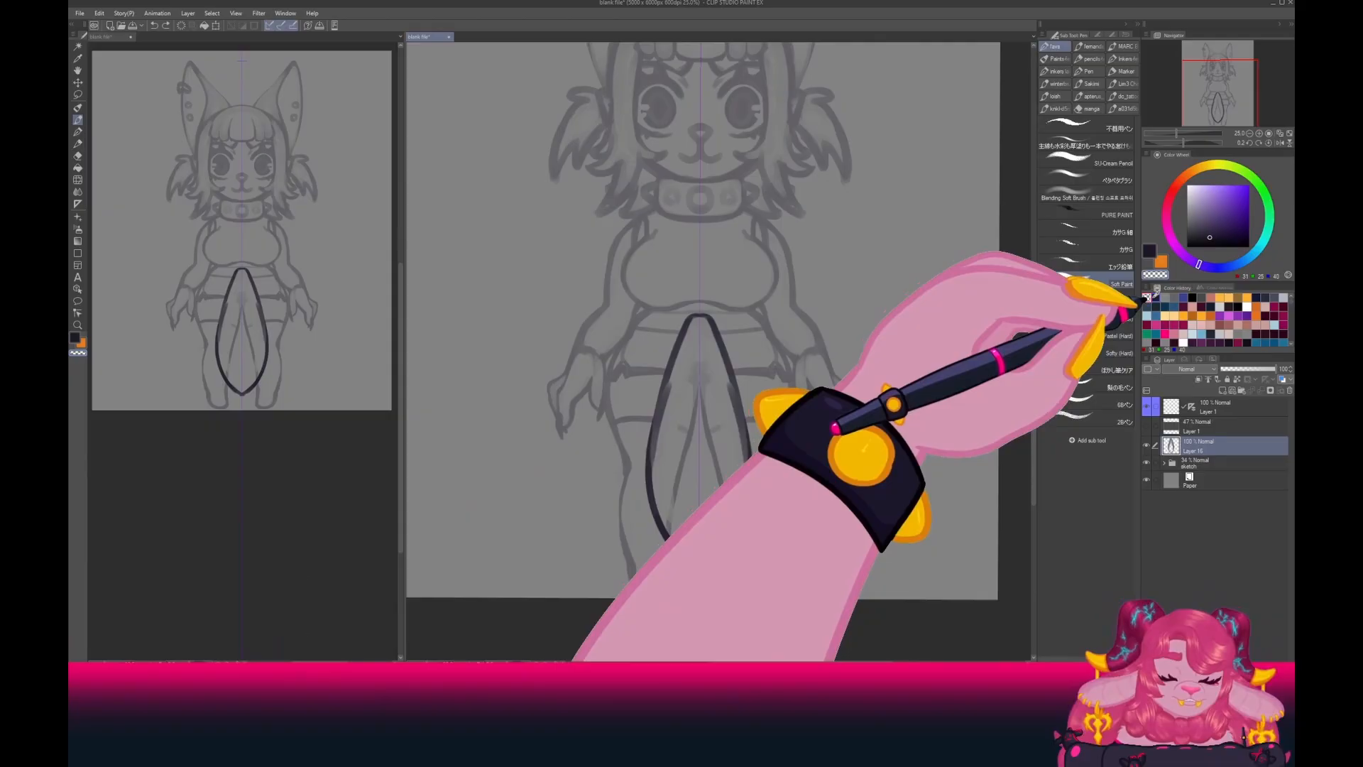
Try drawing two curved stripes across the lower part of the tail.
drag(750, 491, 653, 497)
key(ctrl+z)
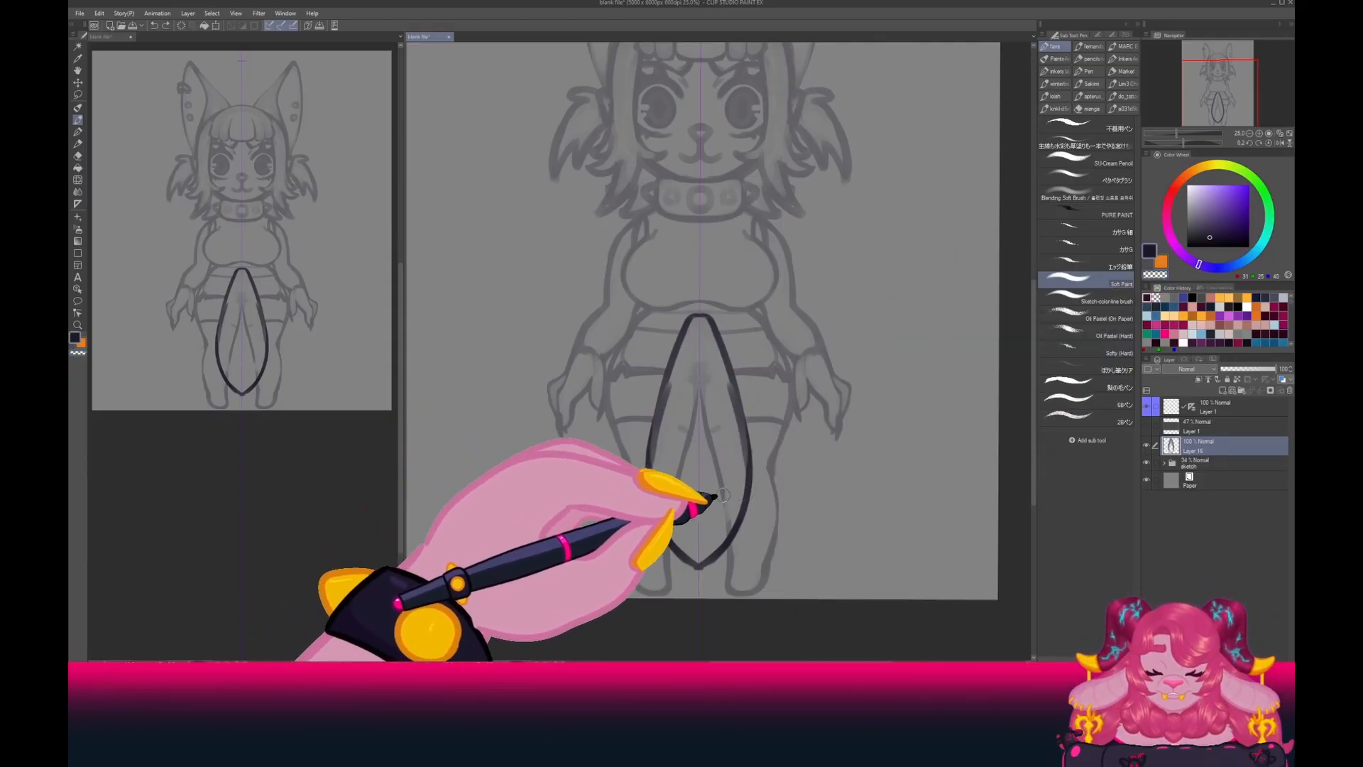
drag(745, 503, 655, 502)
drag(750, 478, 651, 478)
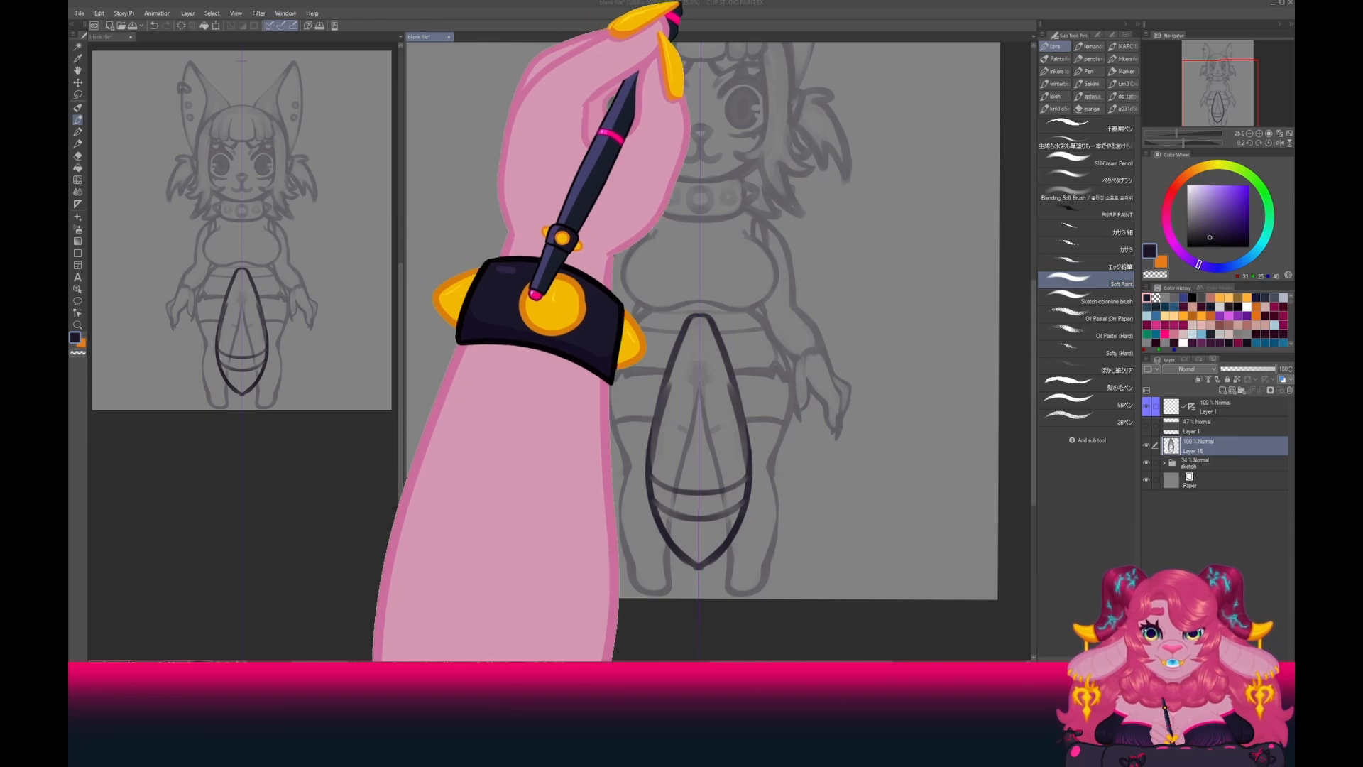
Turn off the symmetry ruler and sketch uneven fur strokes inside the tail's lower end, refining the outline around the tip.
click(1146, 406)
drag(746, 477, 708, 525)
drag(655, 456, 674, 515)
mouse_move(687, 517)
mouse_down()
mouse_move(667, 538)
mouse_move(690, 565)
mouse_move(725, 541)
mouse_move(700, 570)
mouse_up()
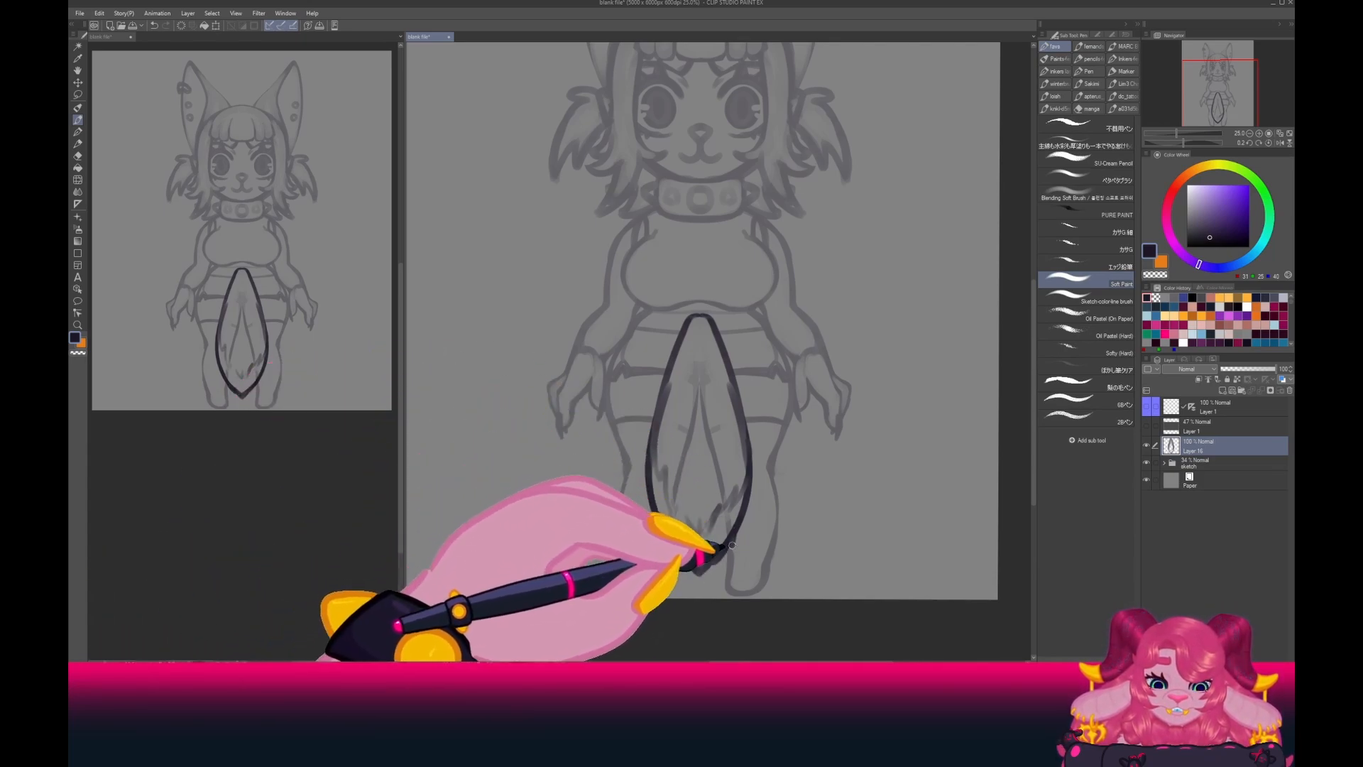
drag(749, 479, 724, 550)
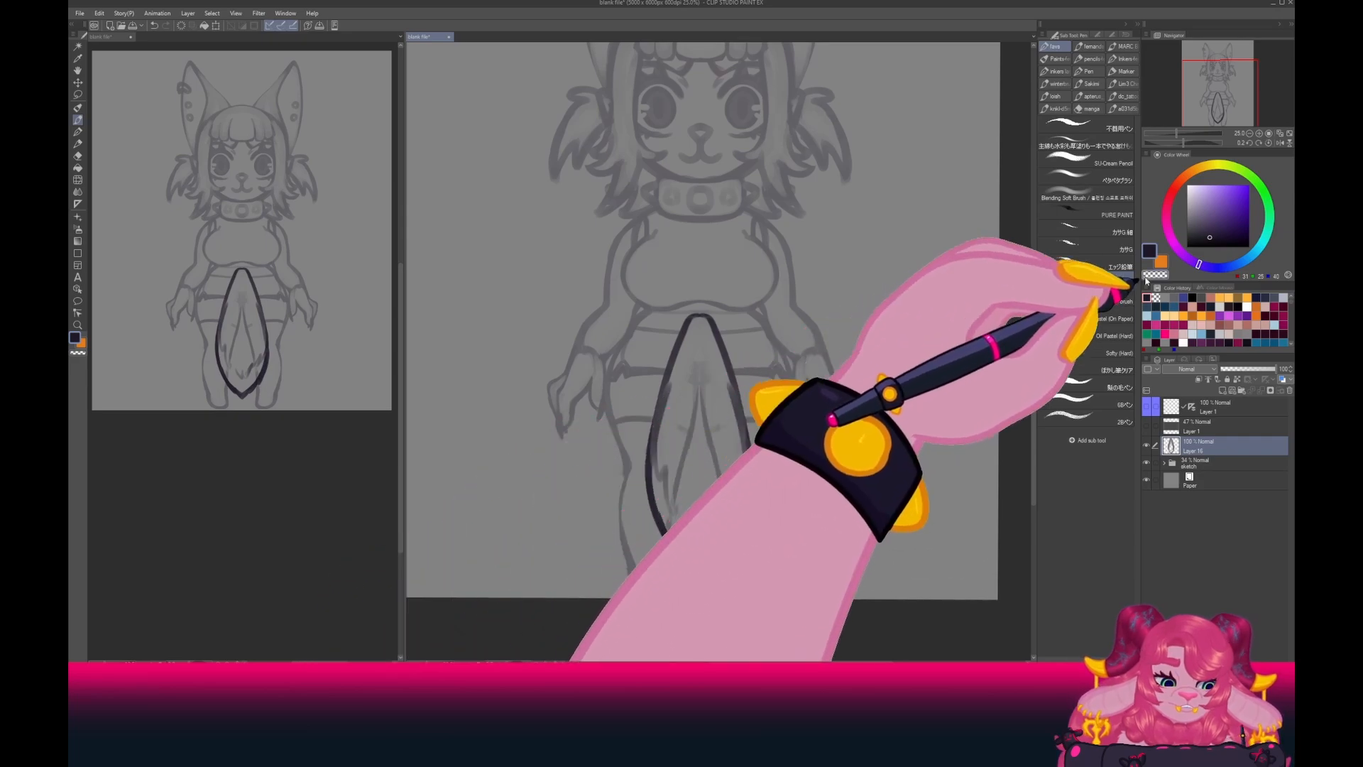
click(1155, 275)
mouse_move(750, 488)
mouse_down()
mouse_move(727, 545)
mouse_move(699, 562)
mouse_up()
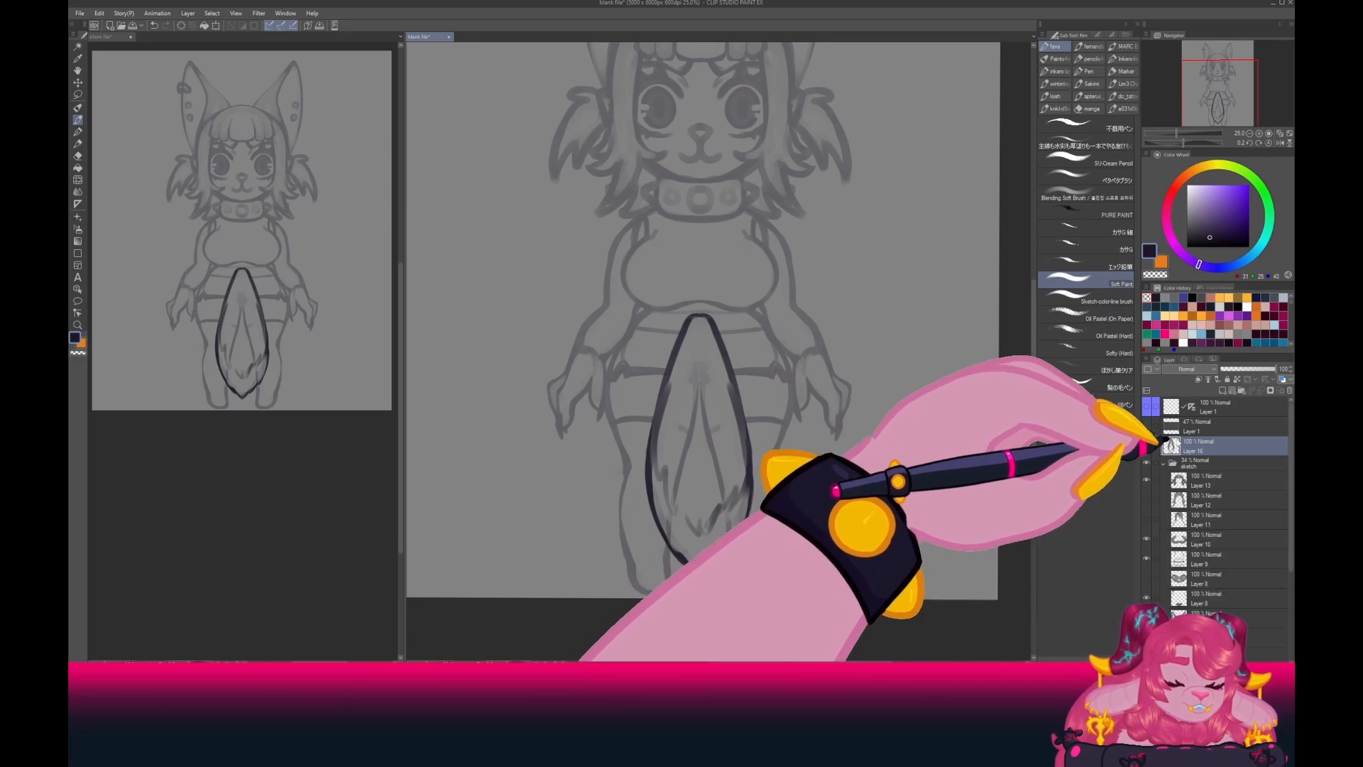
Move the tail layer to the bottom of the sketch folder behind the body, and restore the folder's full opacity.
click(1165, 463)
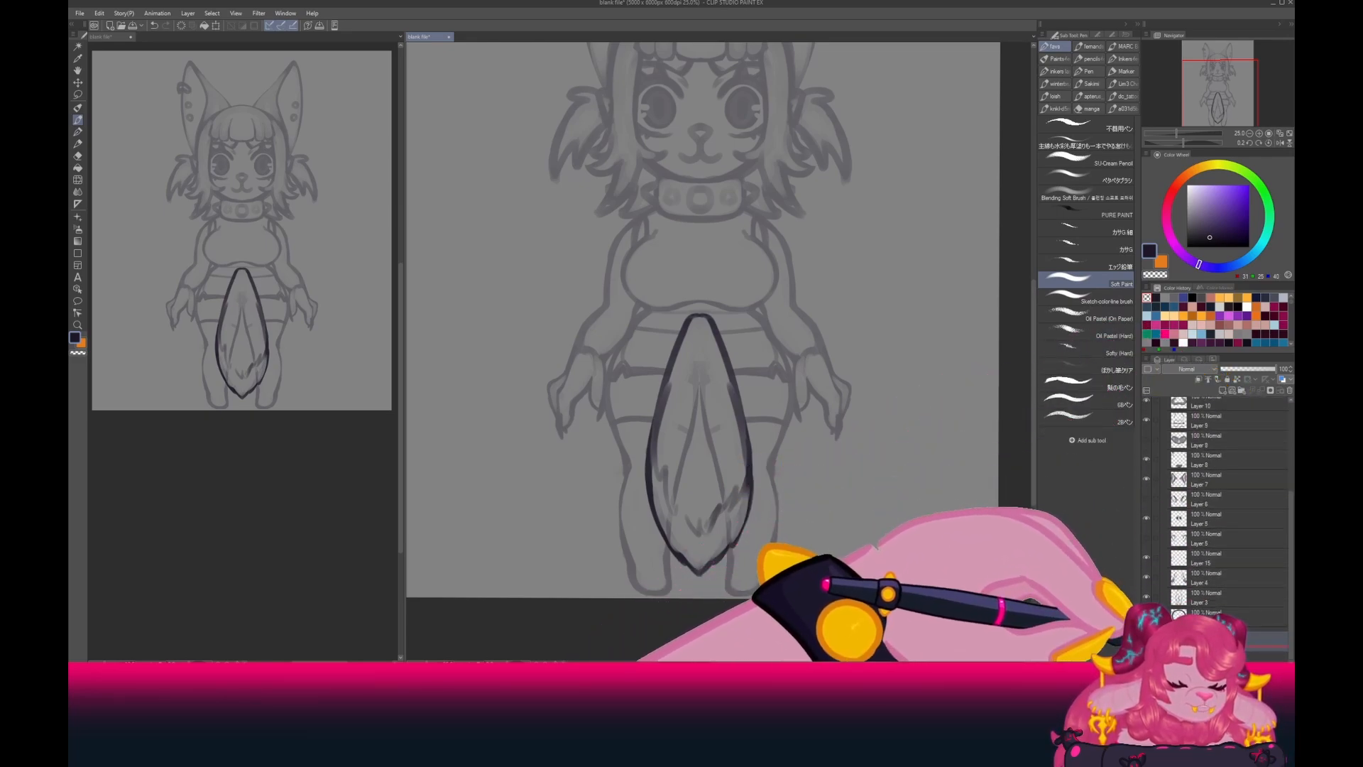
click(1146, 652)
mouse_move(1290, 490)
mouse_down()
mouse_move(1270, 413)
mouse_move(1287, 371)
mouse_up()
click(1208, 438)
drag(1290, 433, 1286, 521)
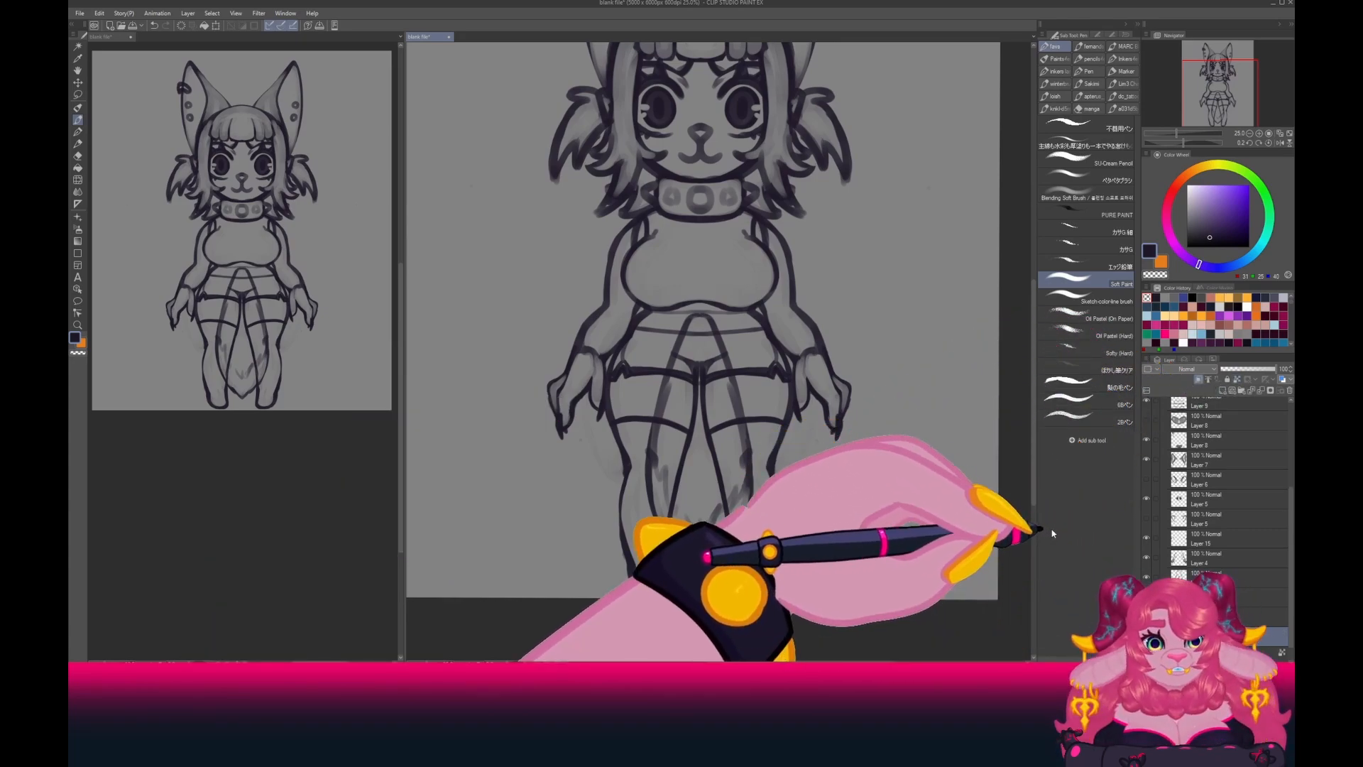
Raise the tail layers above the body, paint background grey over the outline overlapping the hips and legs, and return them behind the body.
shift+click(1200, 651)
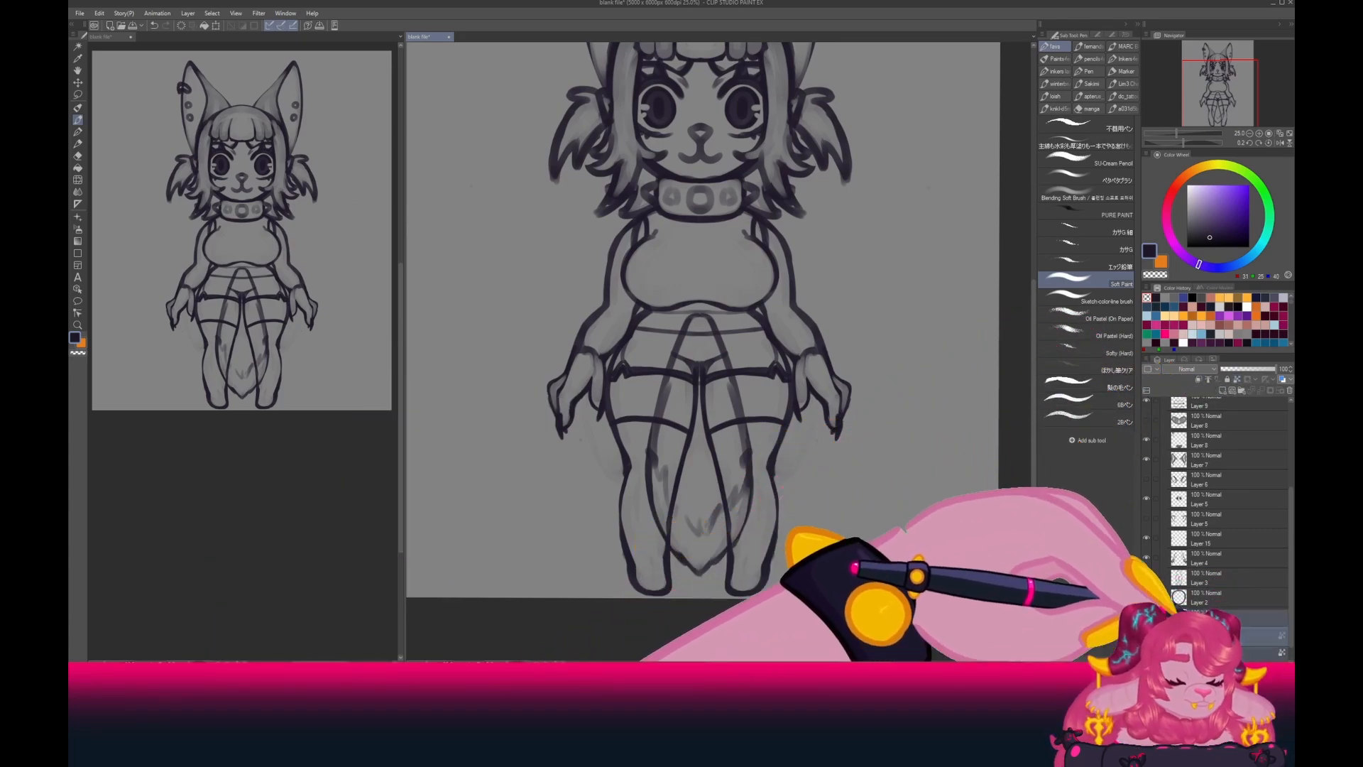
drag(1203, 637, 1207, 432)
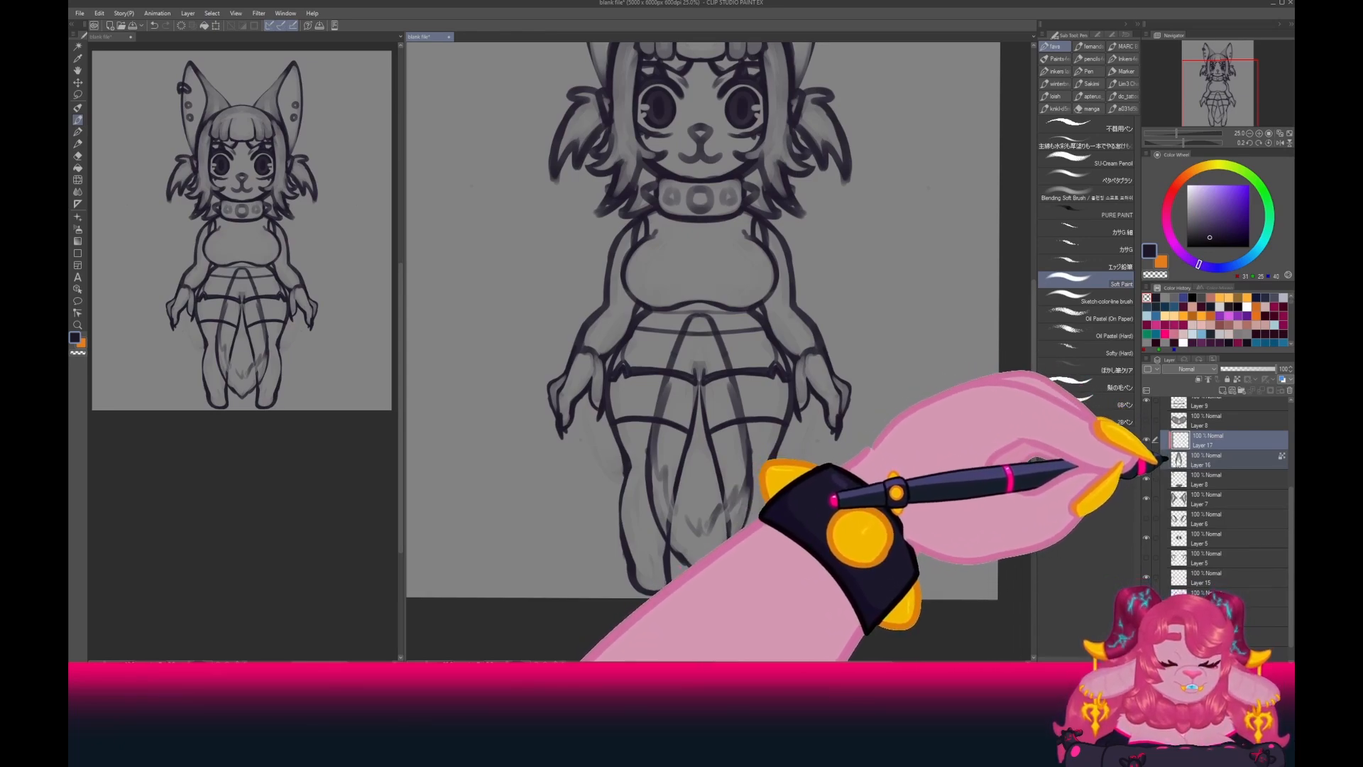
alt+click(900, 449)
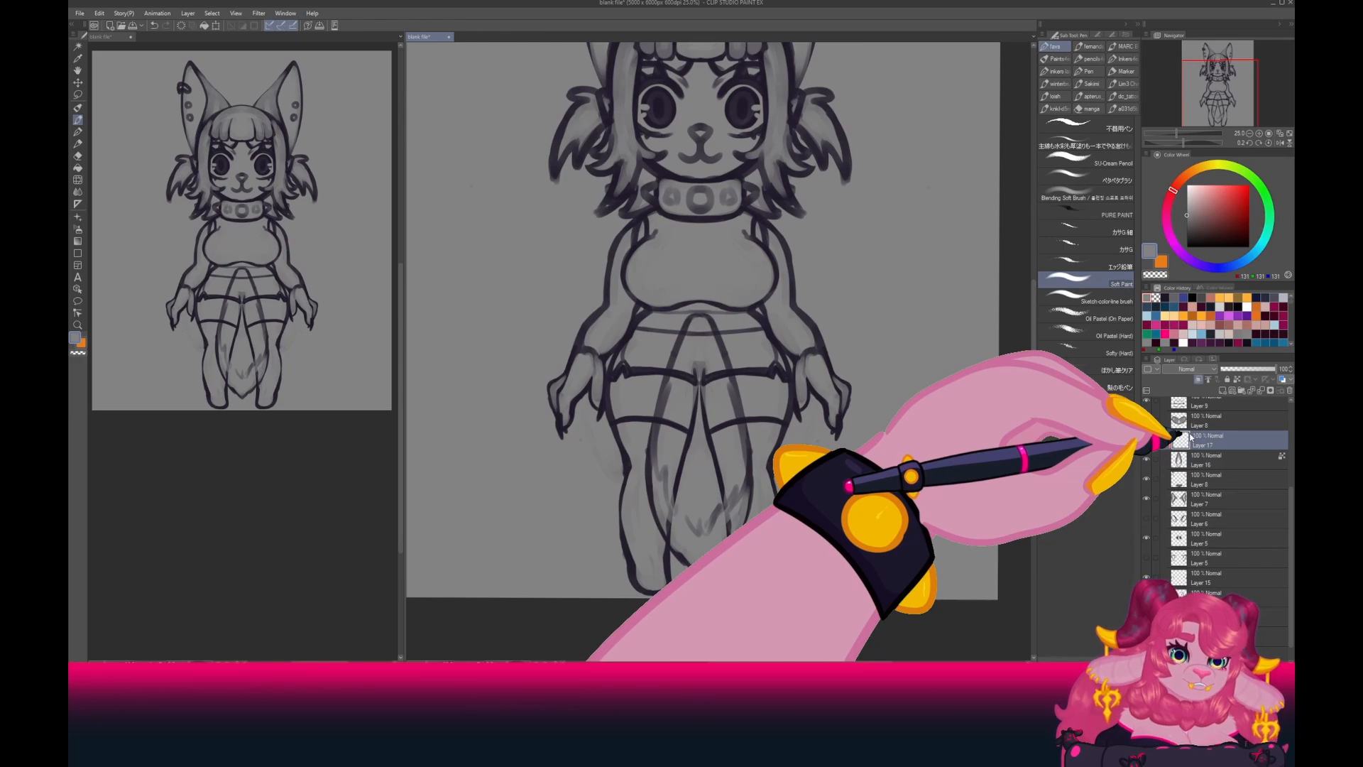
mouse_move(732, 474)
mouse_down()
mouse_move(749, 536)
mouse_move(716, 341)
mouse_move(674, 359)
mouse_move(664, 426)
mouse_move(662, 356)
mouse_move(657, 485)
mouse_move(647, 448)
mouse_move(720, 338)
mouse_move(748, 447)
mouse_move(746, 485)
mouse_move(703, 391)
mouse_move(729, 484)
mouse_up()
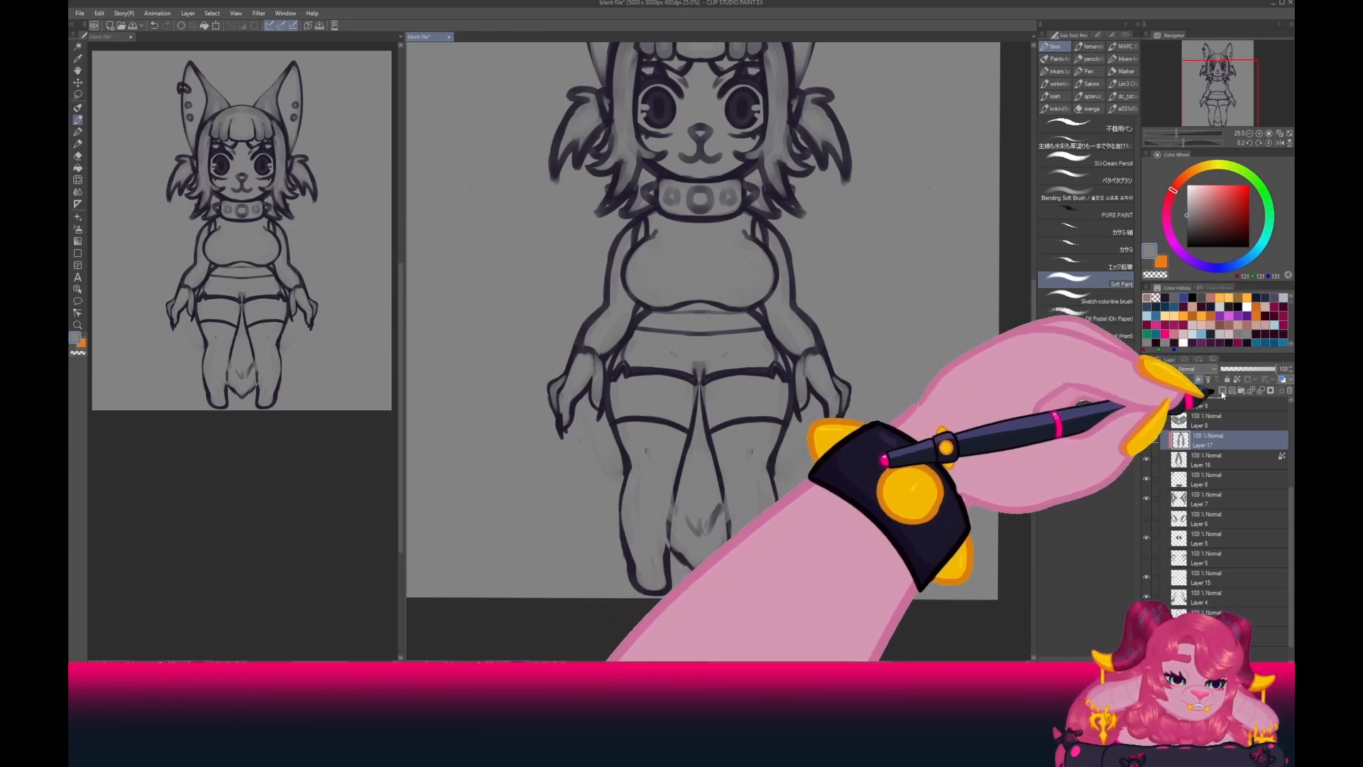
click(1156, 460)
drag(1193, 458, 1182, 639)
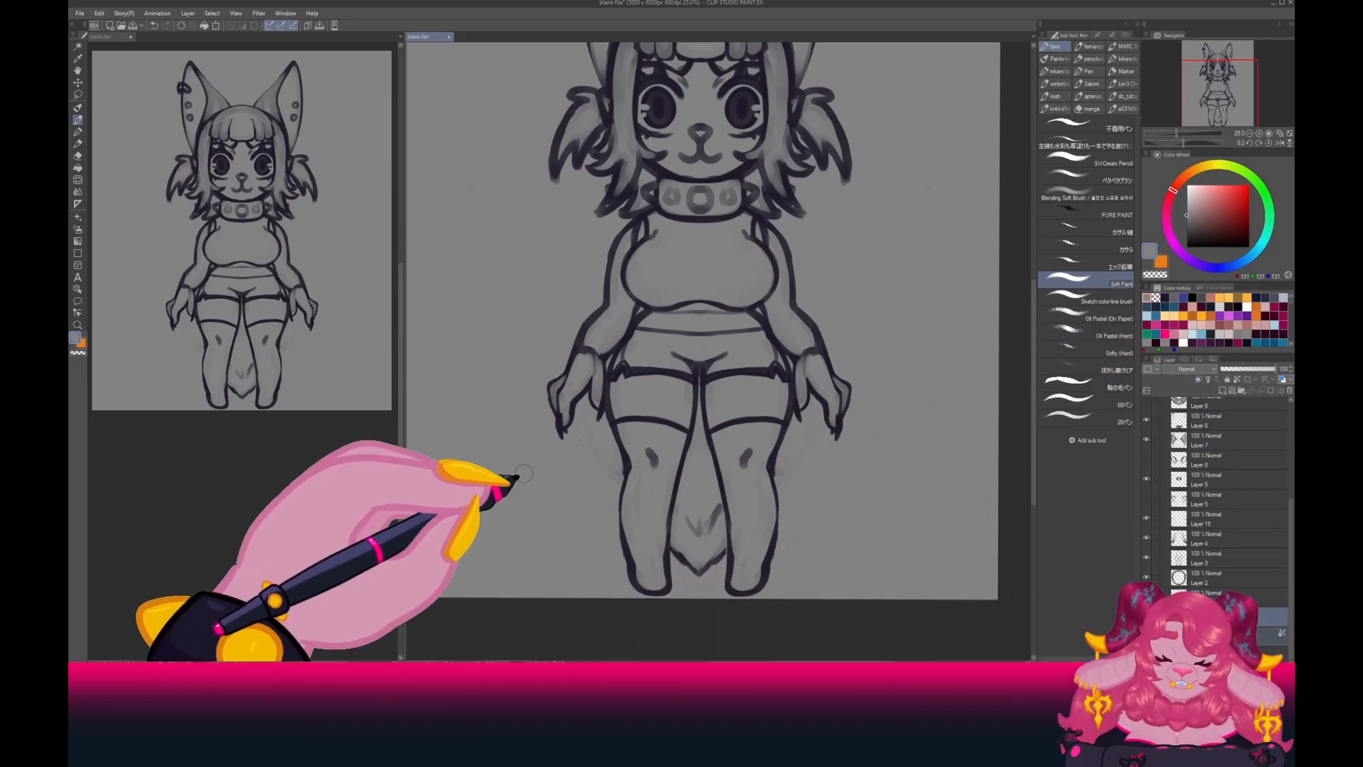
On a new layer above the hair, try sketching a long tail curving out beside the legs with a pointed, furry tip.
scroll(1163, 445, up, 5)
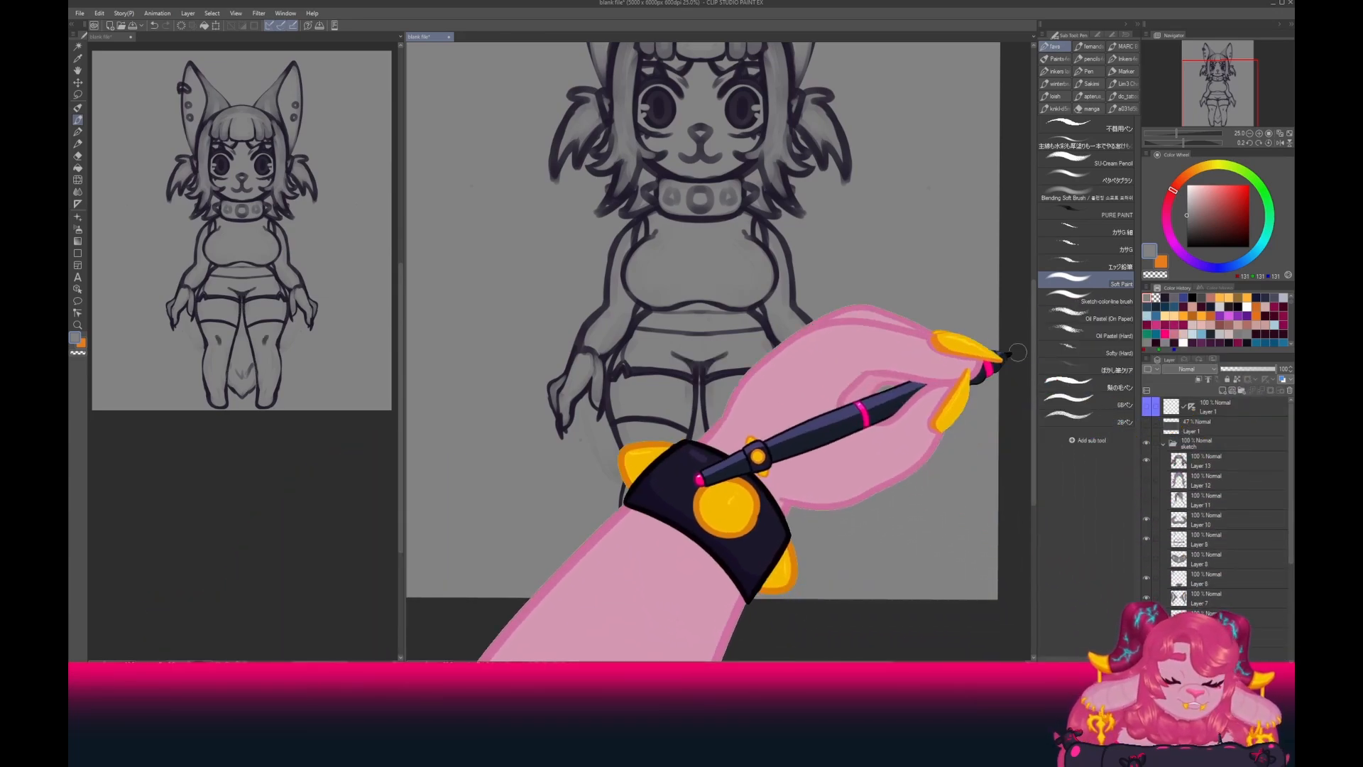
click(1165, 298)
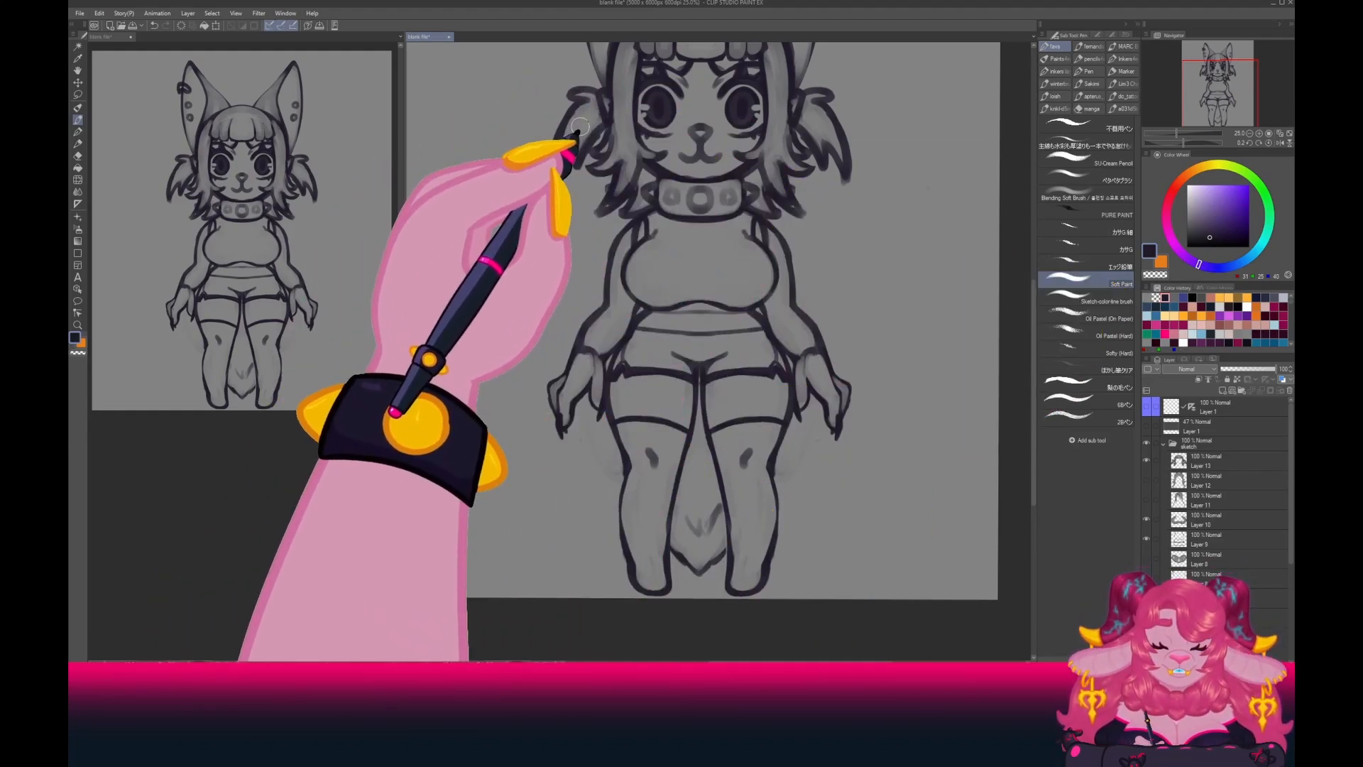
click(1189, 457)
key(ctrl+shift+n)
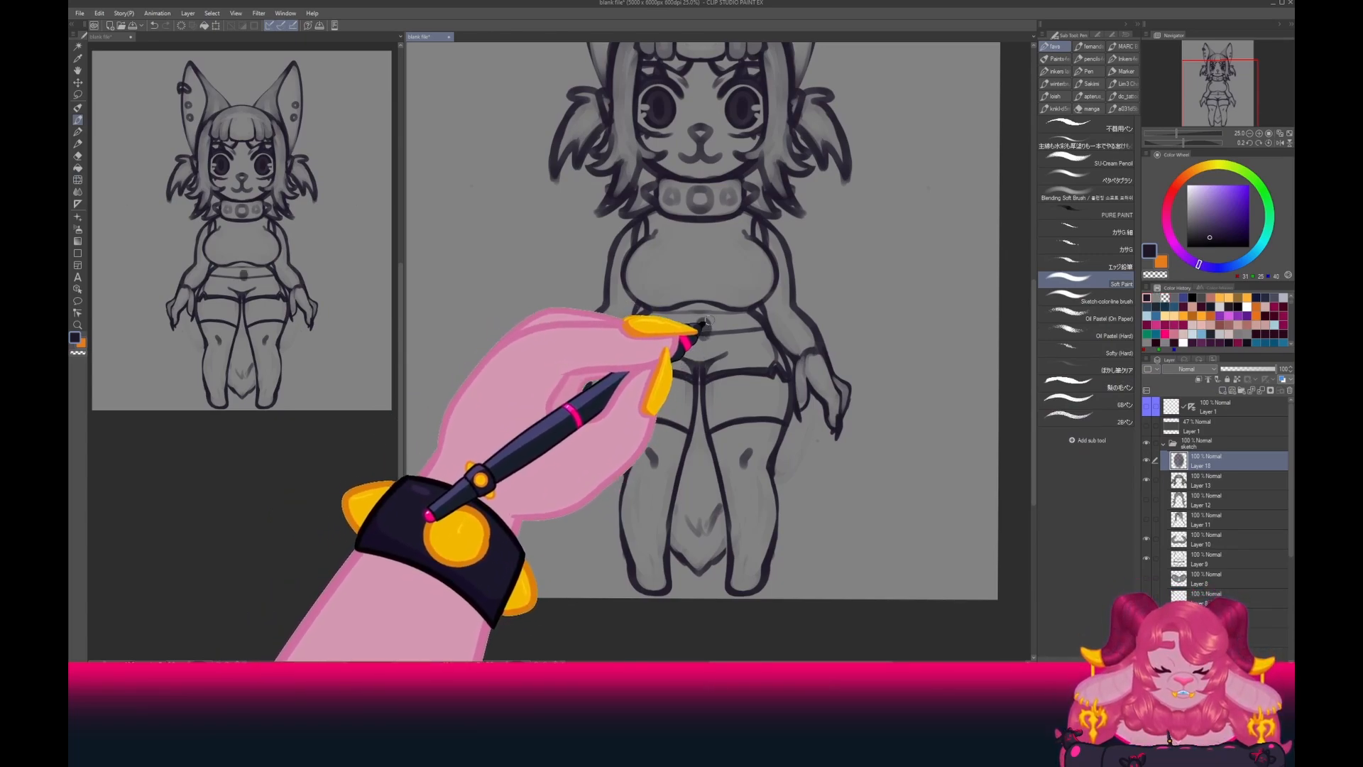
mouse_move(703, 324)
mouse_down()
mouse_move(777, 399)
mouse_move(984, 372)
mouse_up()
key(ctrl+z)
mouse_move(703, 334)
mouse_down()
mouse_move(916, 405)
mouse_move(704, 496)
mouse_move(695, 307)
mouse_up()
key(ctrl+z)
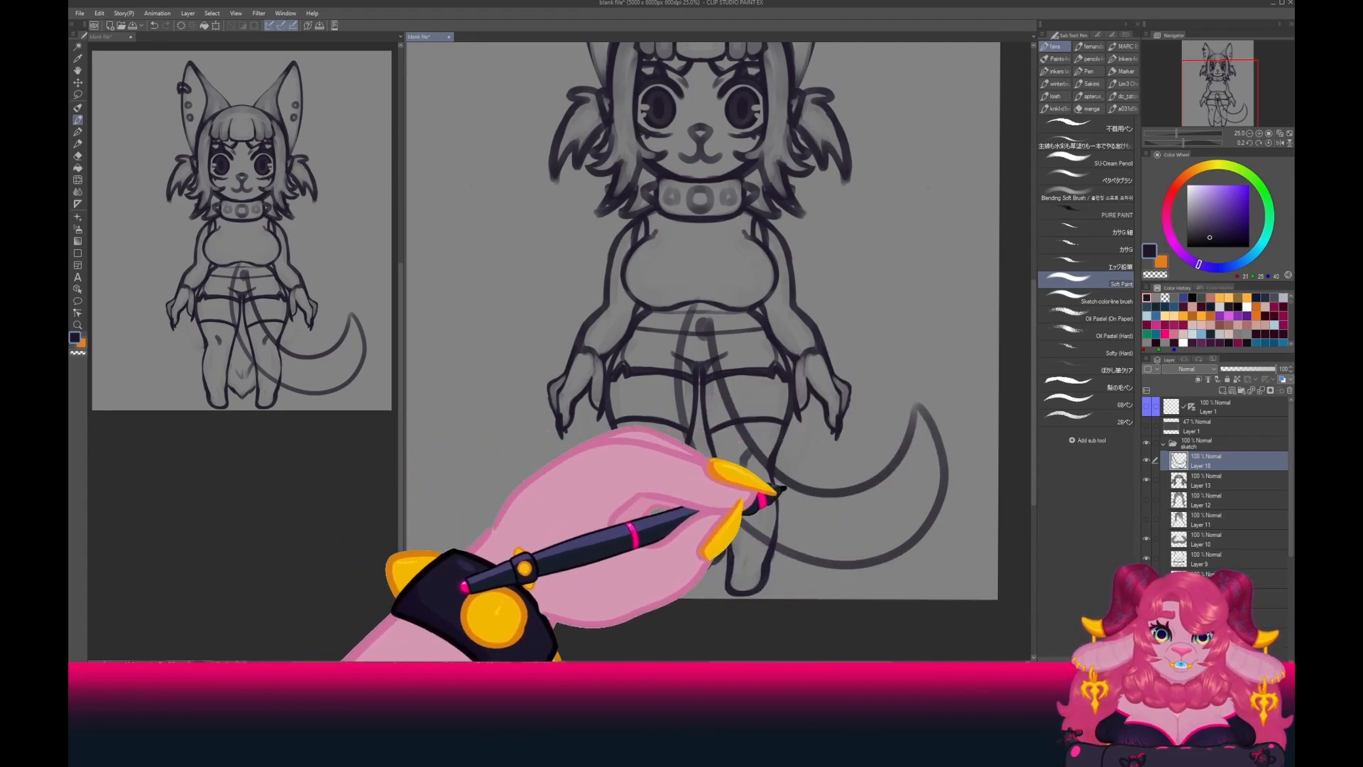
mouse_move(883, 486)
mouse_down()
mouse_move(906, 433)
mouse_move(918, 460)
mouse_move(917, 392)
mouse_up()
mouse_move(917, 393)
mouse_down()
mouse_move(940, 520)
mouse_move(855, 561)
mouse_up()
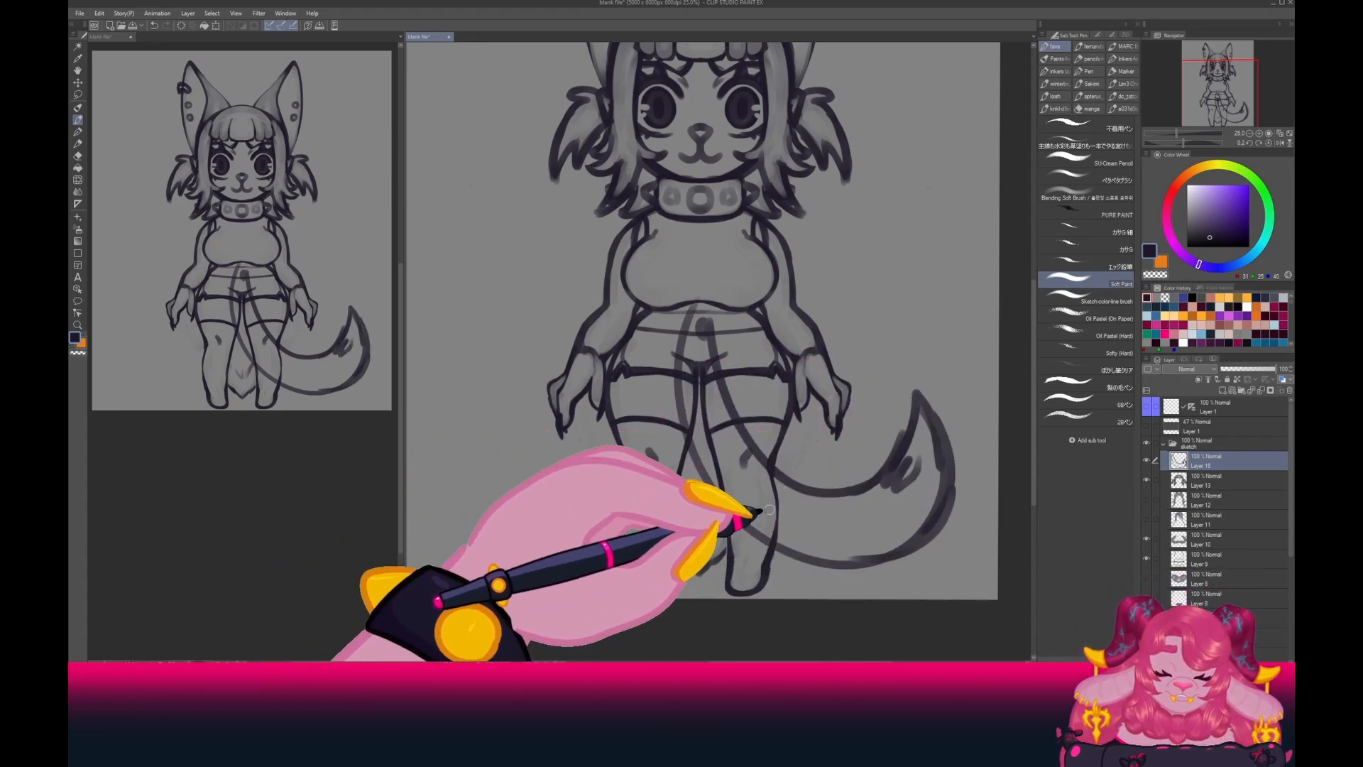
Erase the curved tail's lines crossing the hips and legs, and delete that tail layer.
key(e)
drag(695, 308, 682, 419)
drag(705, 319, 751, 495)
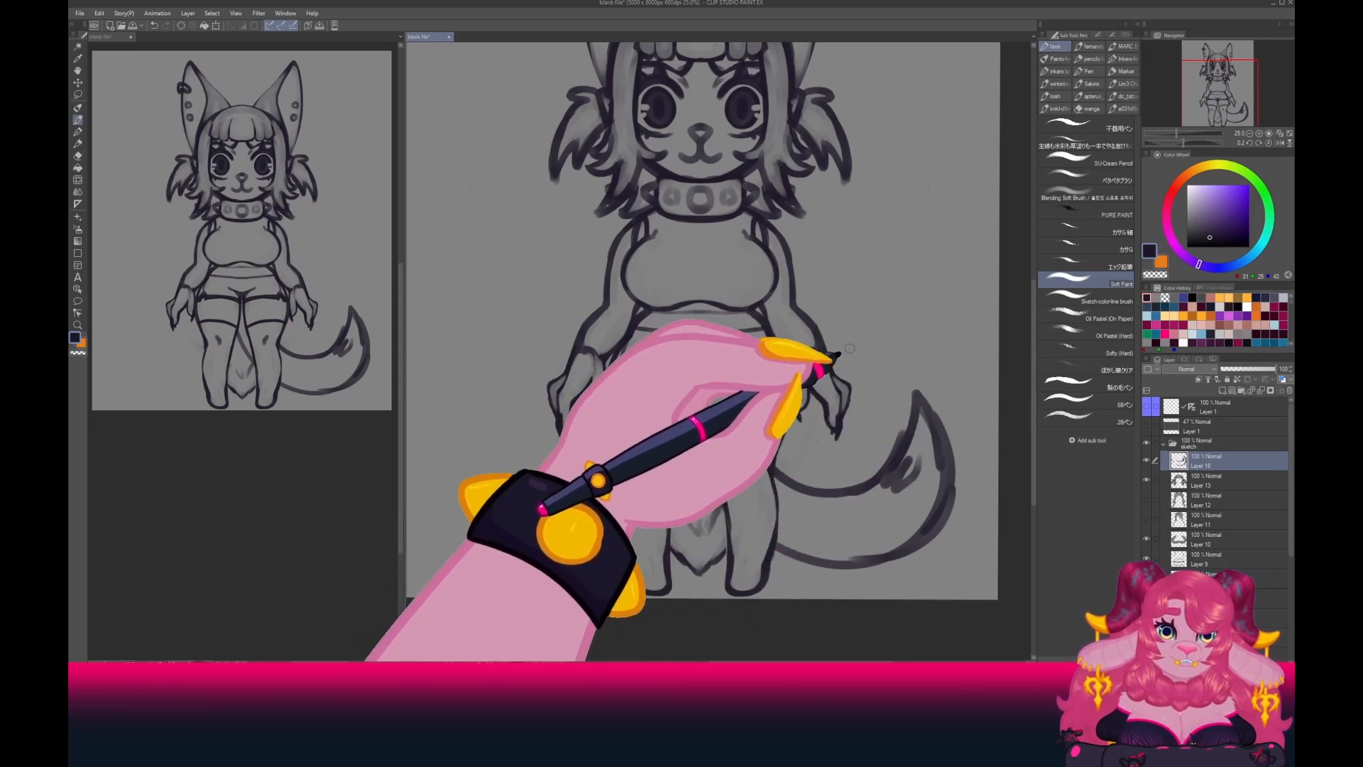
click(1289, 393)
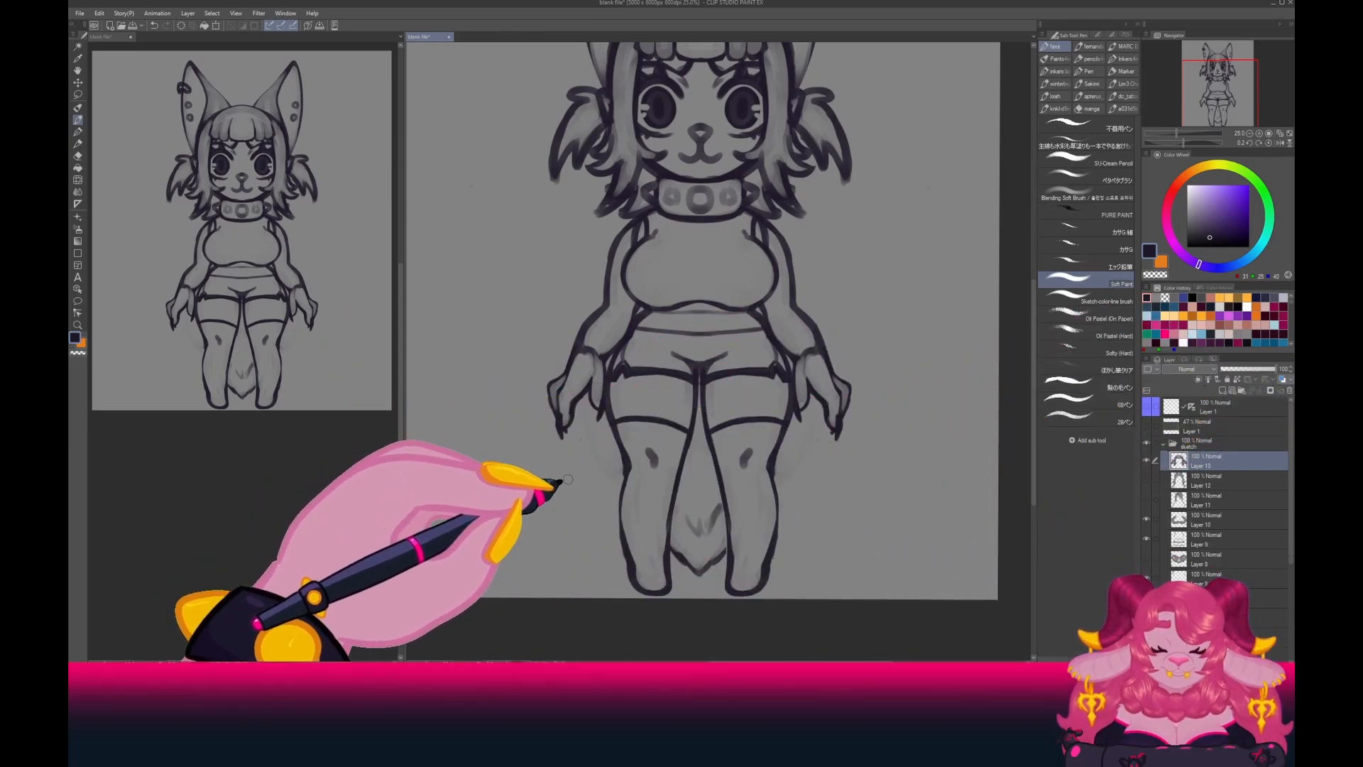
Draw one half of a curved neckline across the chest on a new layer and show the symmetry ruler.
key(space)
mouse_move(543, 257)
mouse_down()
mouse_move(571, 418)
mouse_move(559, 406)
mouse_up()
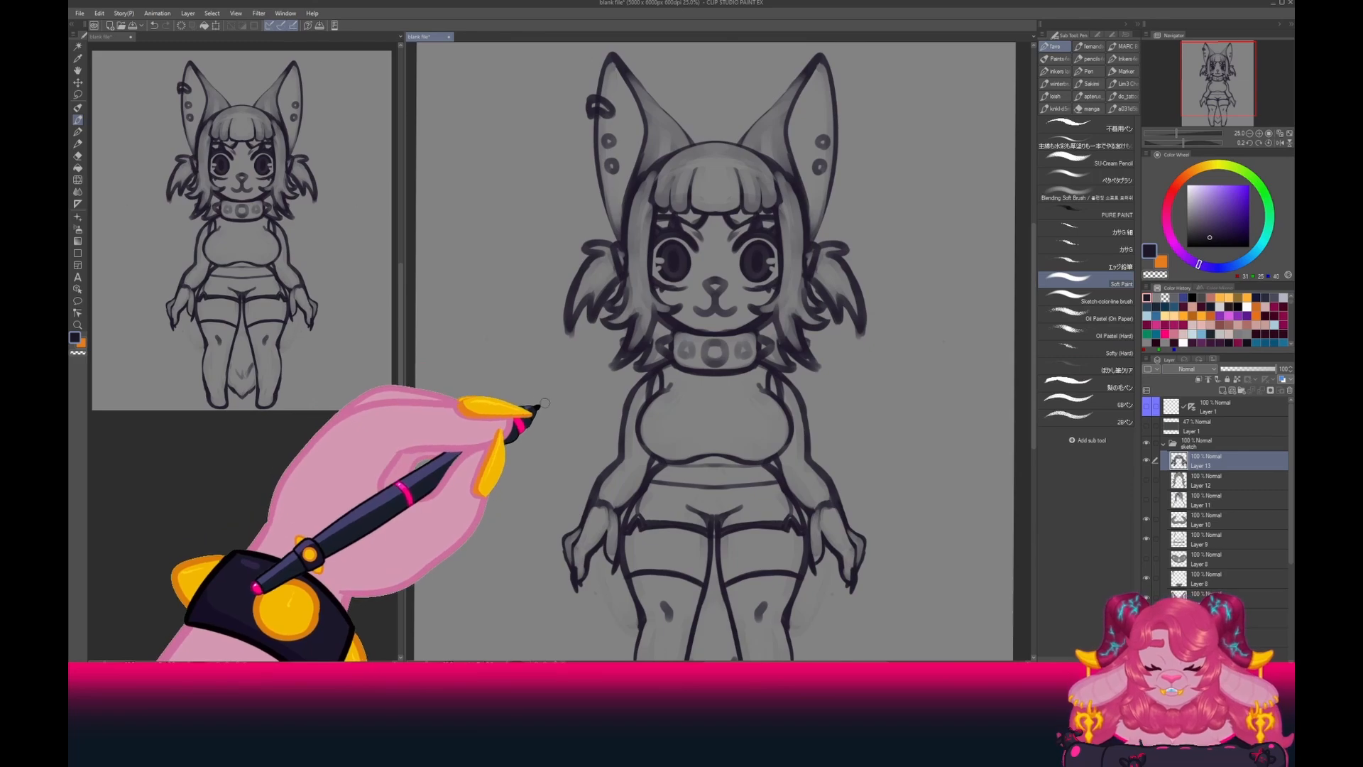
key(space)
mouse_move(561, 453)
mouse_down()
mouse_move(574, 348)
mouse_move(563, 453)
mouse_move(559, 442)
mouse_up()
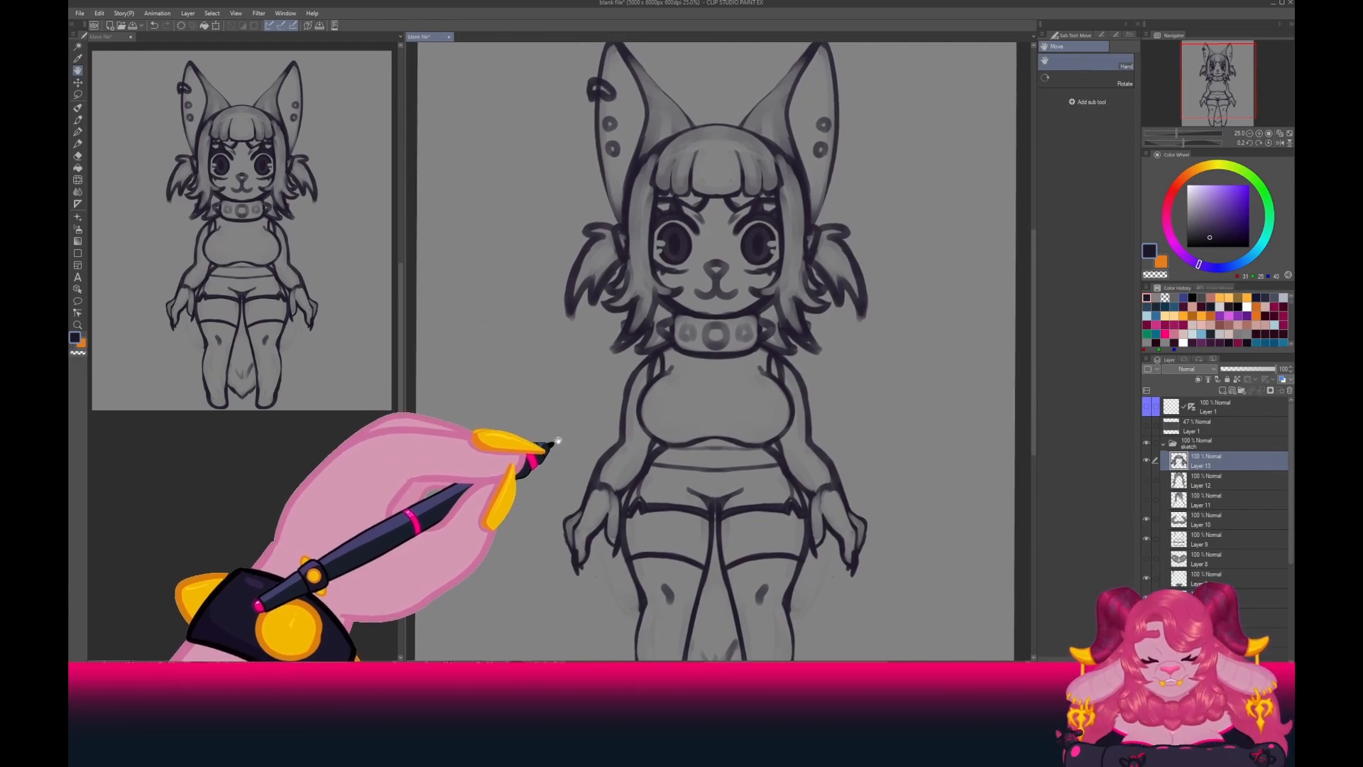
key(p)
click(1178, 519)
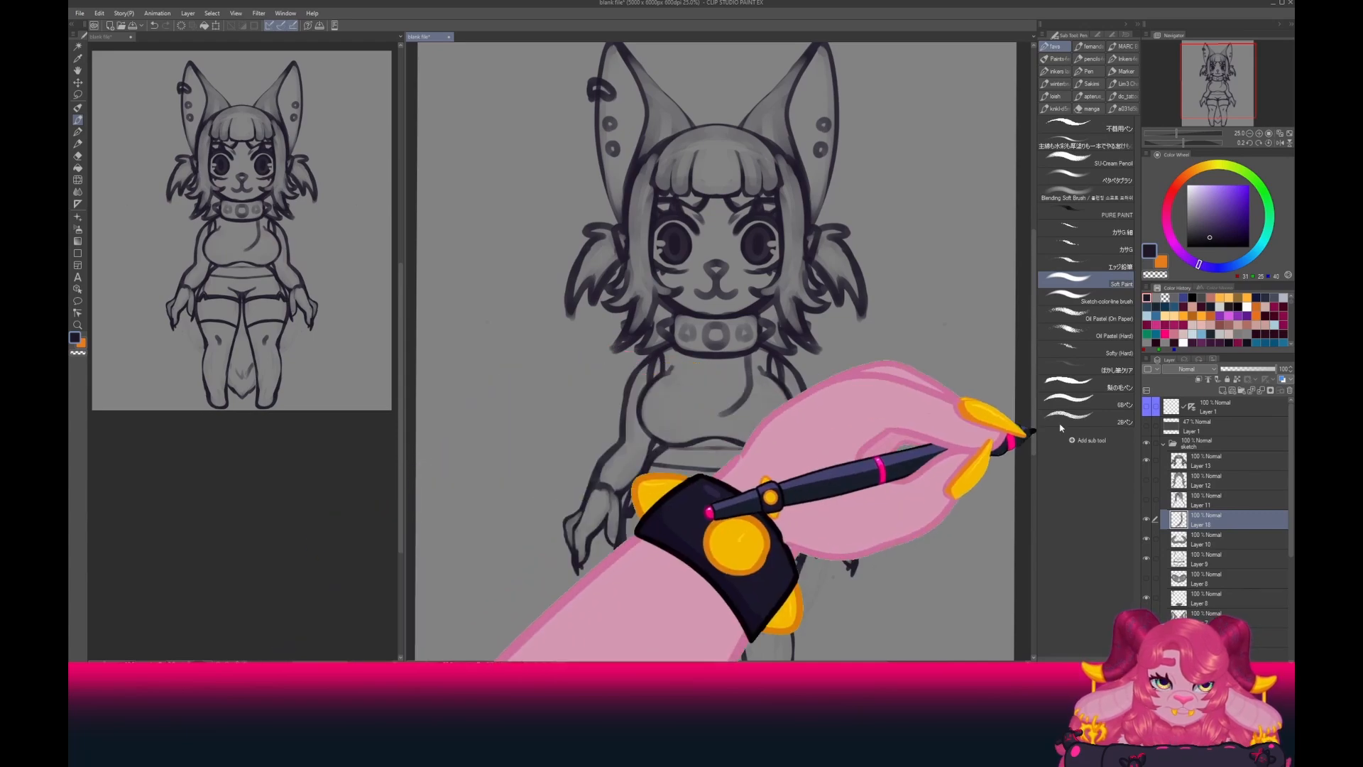
click(1146, 407)
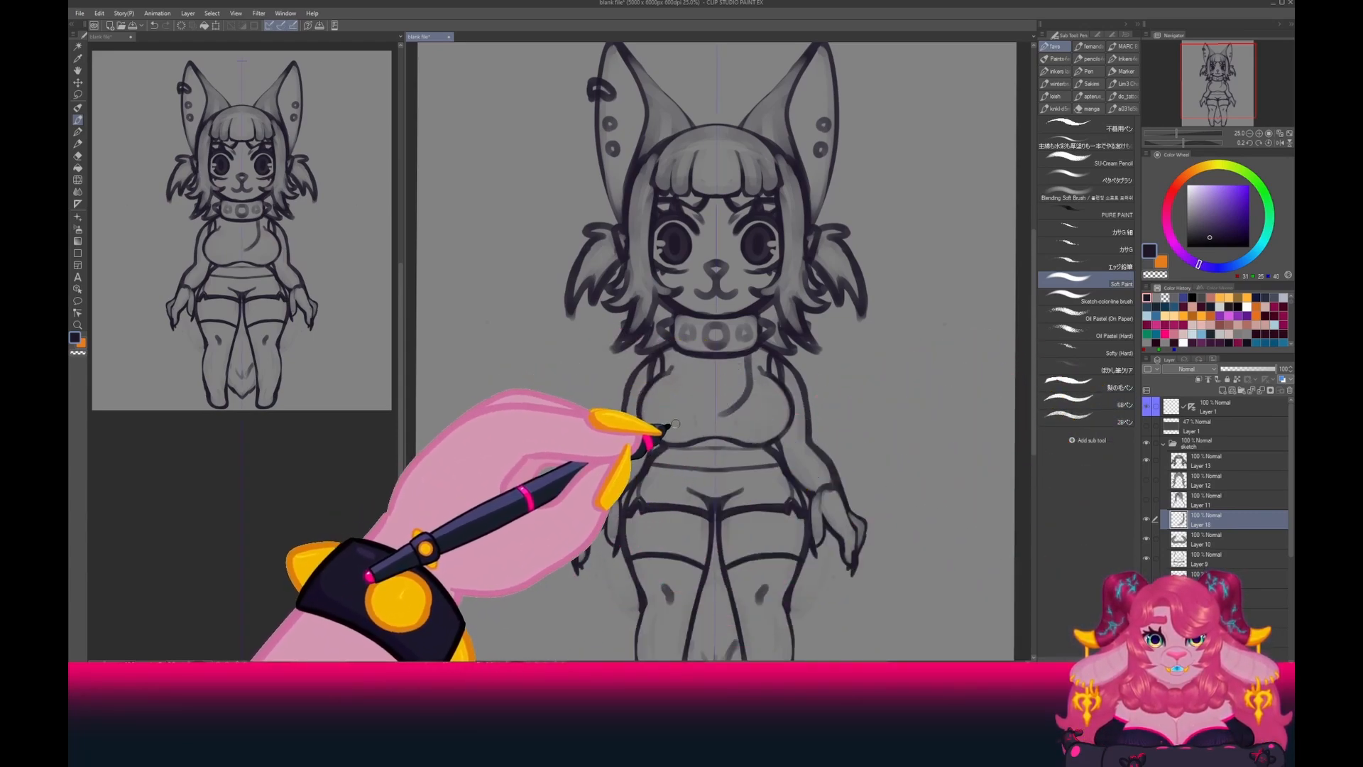
Duplicate the half neckline, mirror the copy horizontally onto the other half of the chest, and merge the two layers.
drag(1191, 520, 1222, 390)
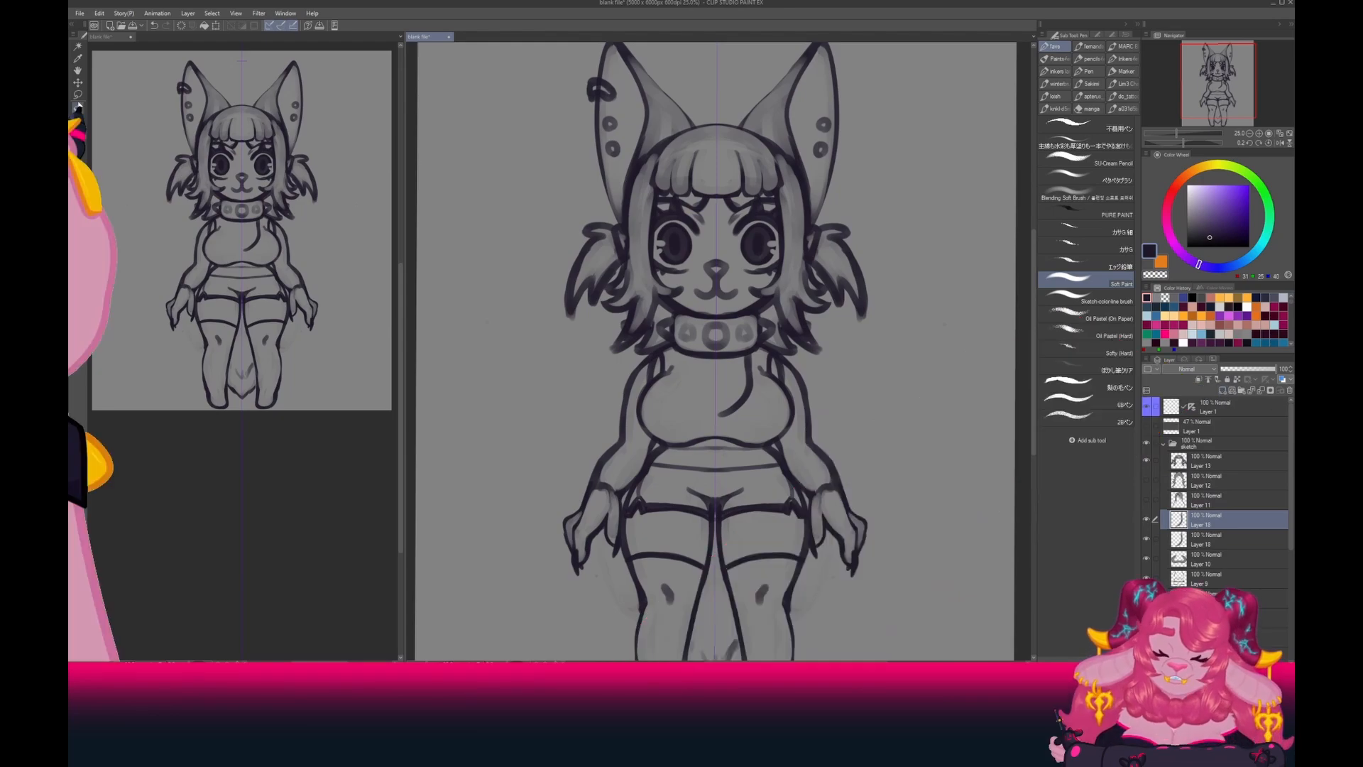
click(78, 95)
drag(632, 327, 714, 463)
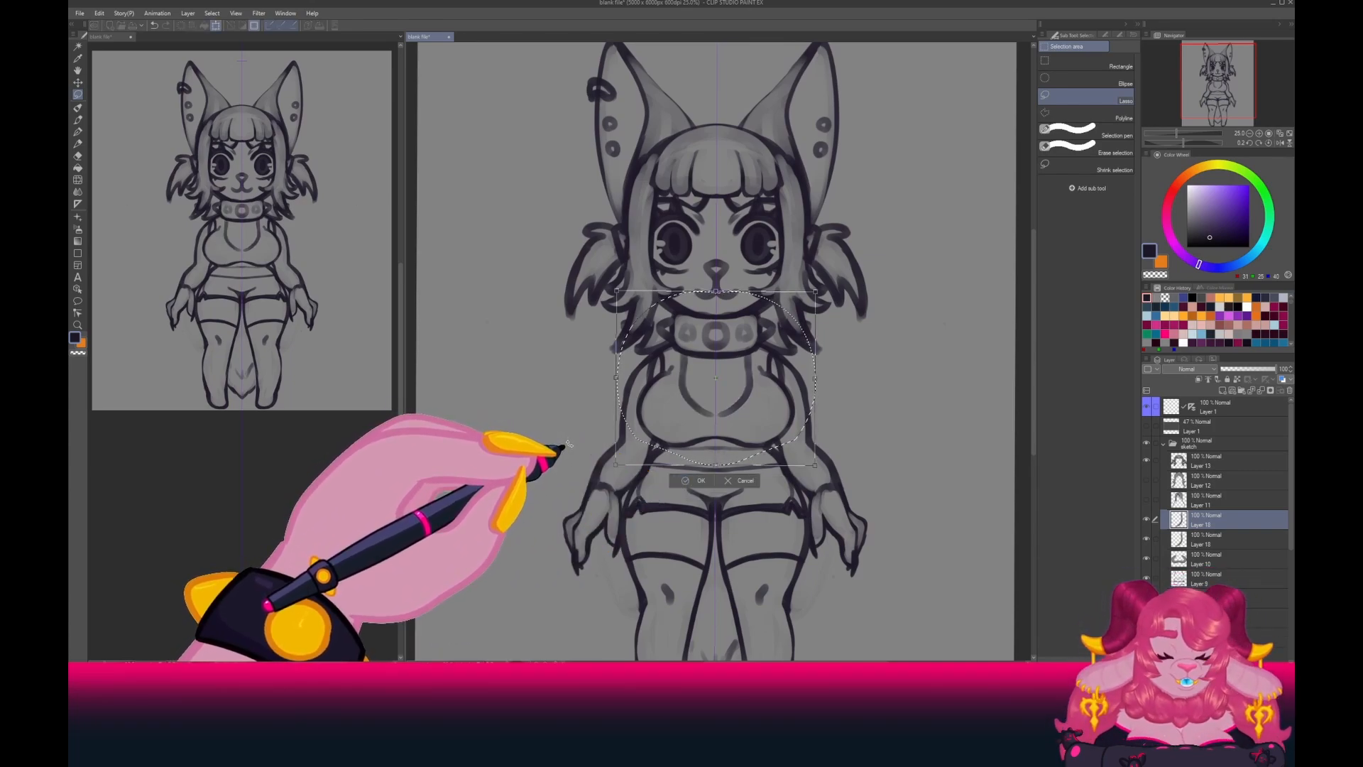
click(687, 483)
key(ctrl+d)
click(1262, 390)
Sketch symmetrical fur tufts along the inner base of the ears, alternating dark line colour and background grey to shape them.
click(78, 120)
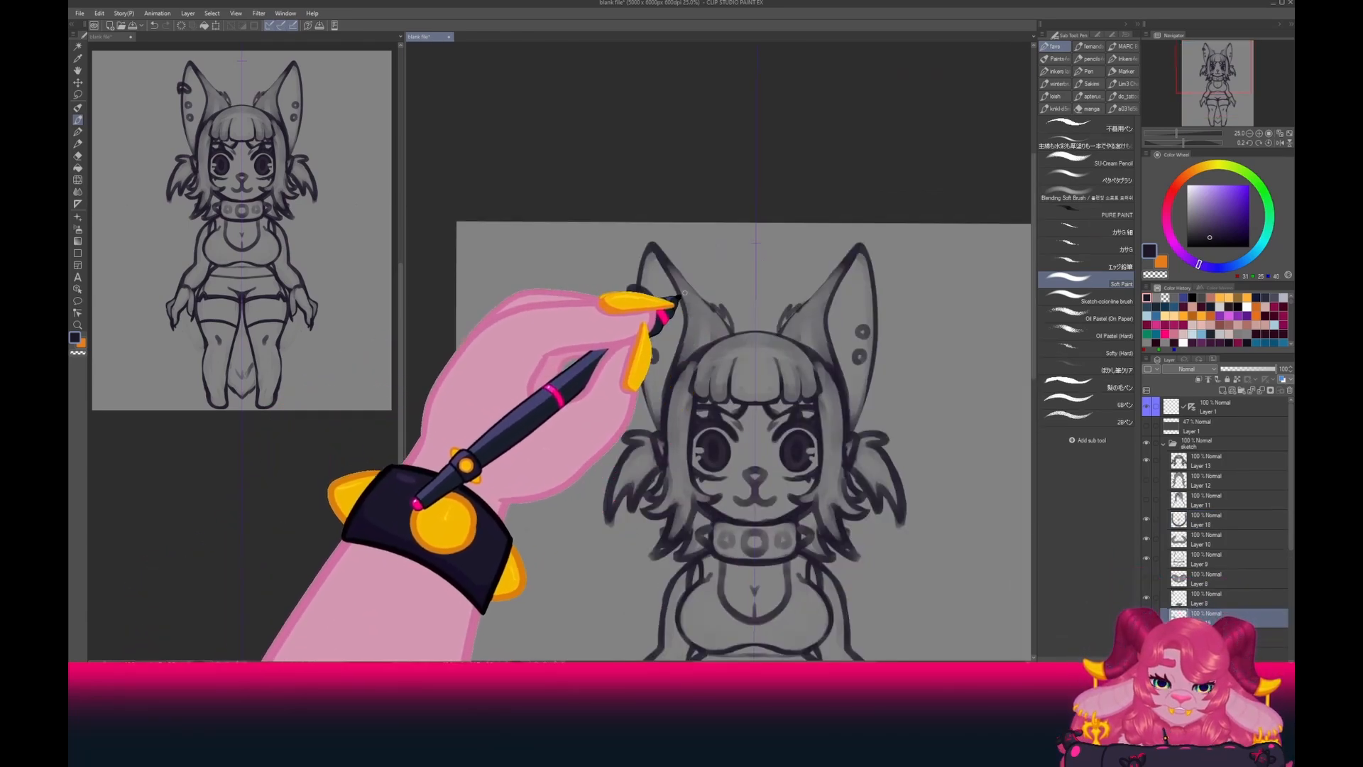
alt+click(694, 311)
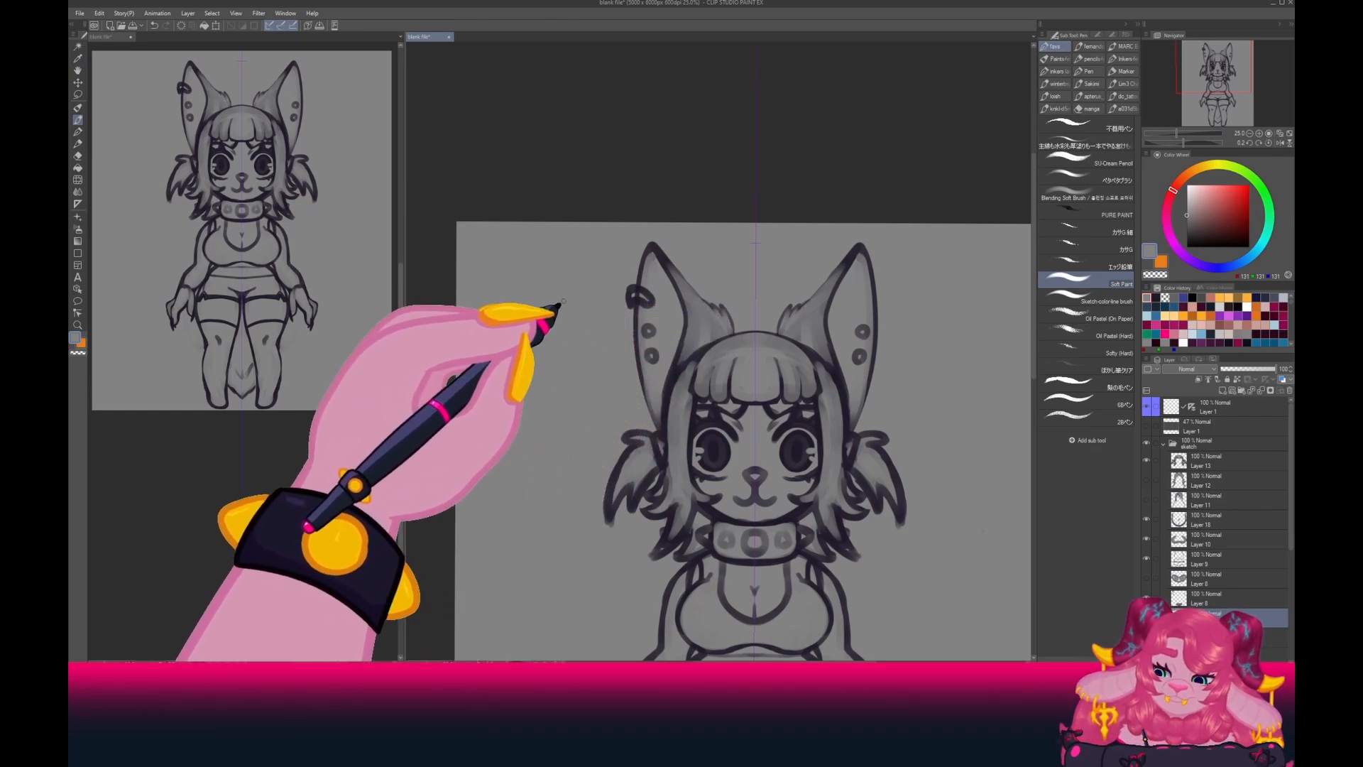
alt+click(725, 331)
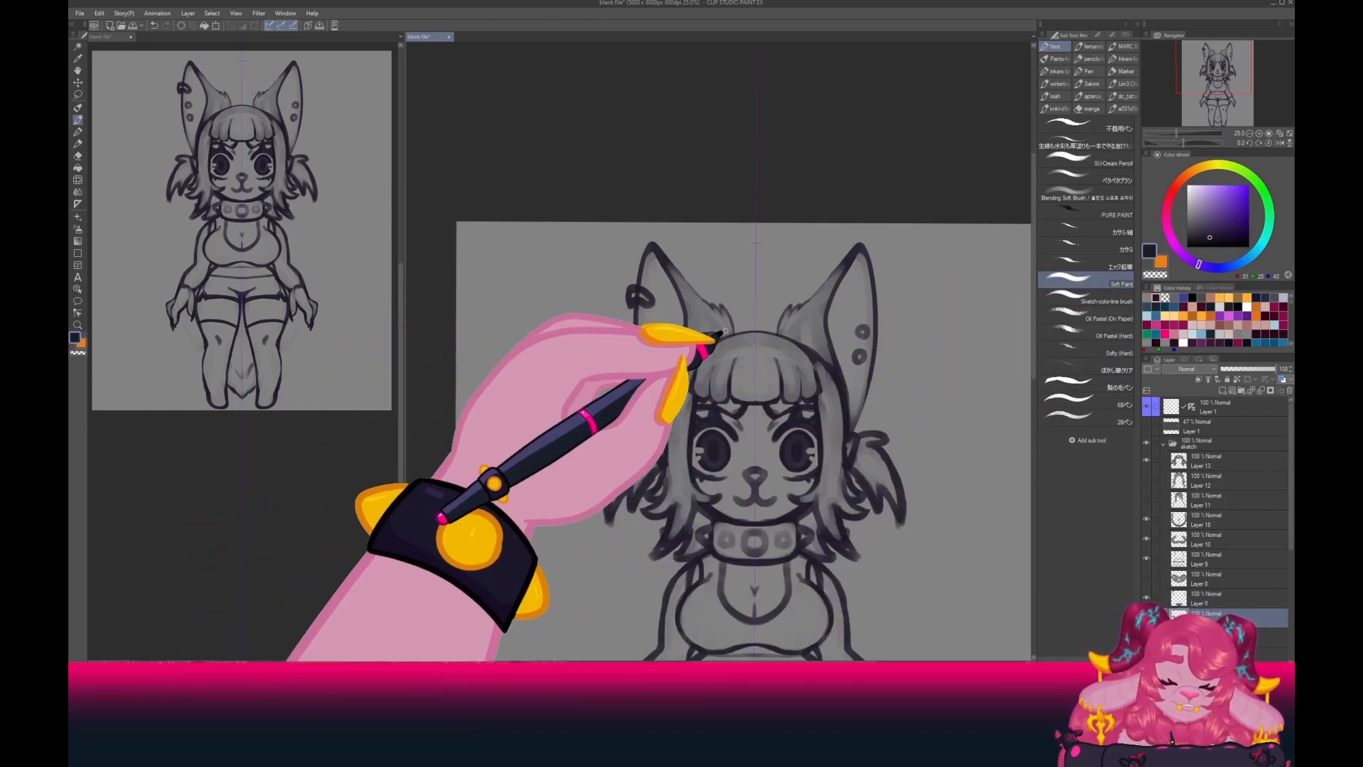
click(1156, 298)
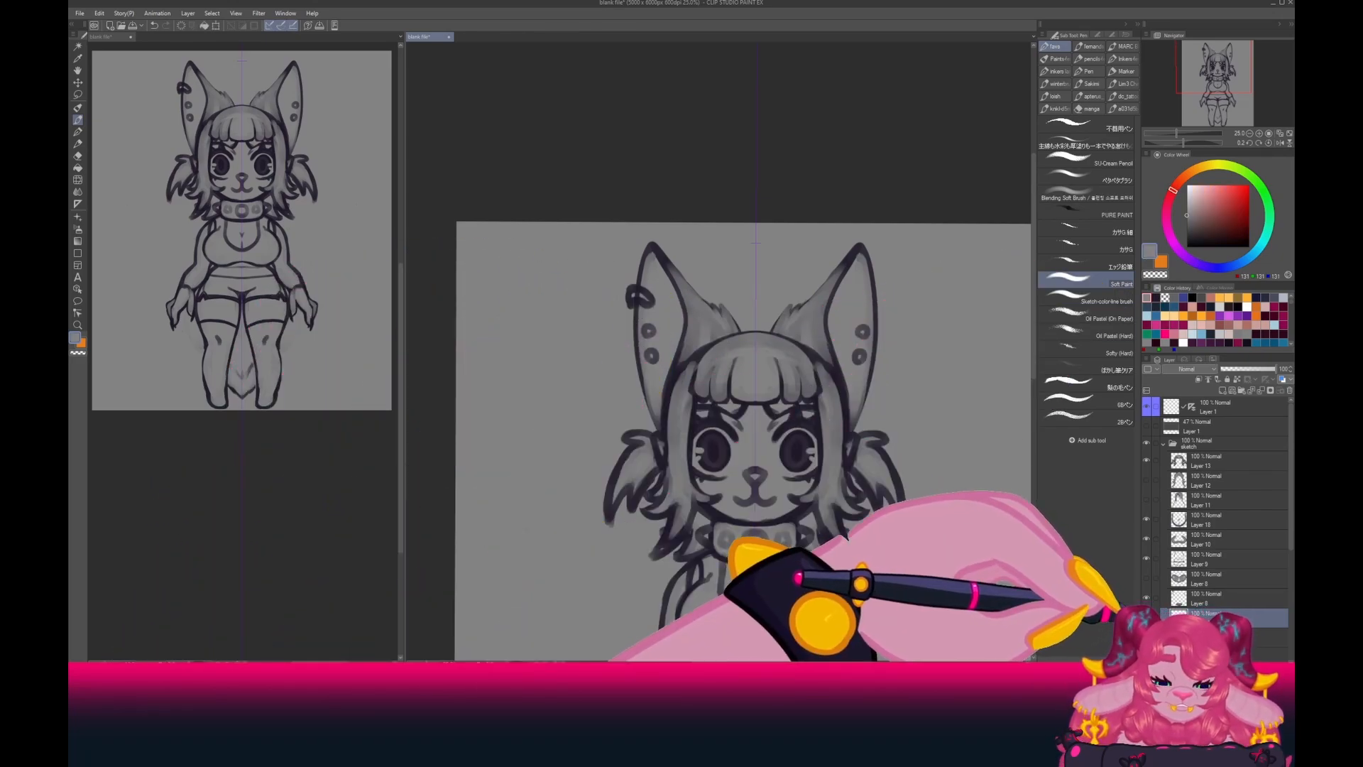
click(1156, 298)
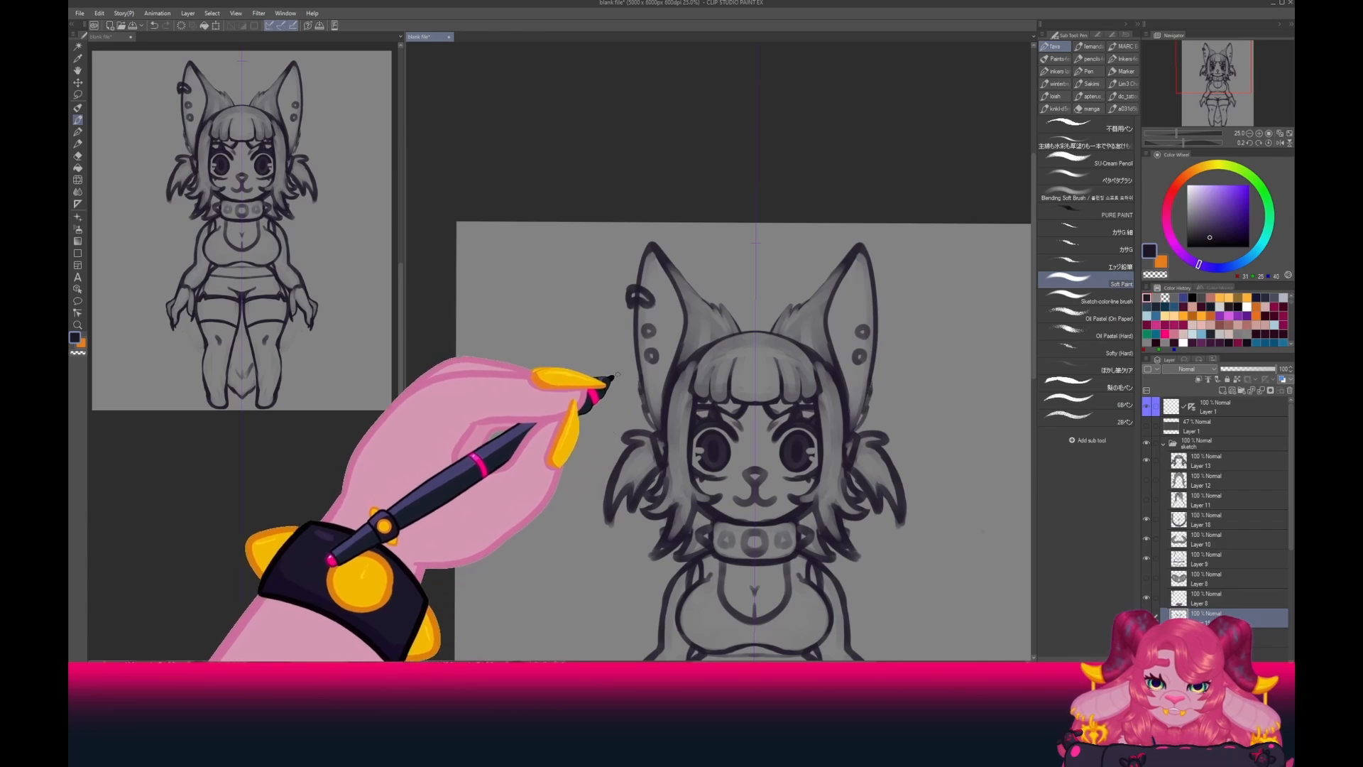
Add small fur tufts to the lower outer edges of both ears and clean them up with background grey.
alt+click(609, 402)
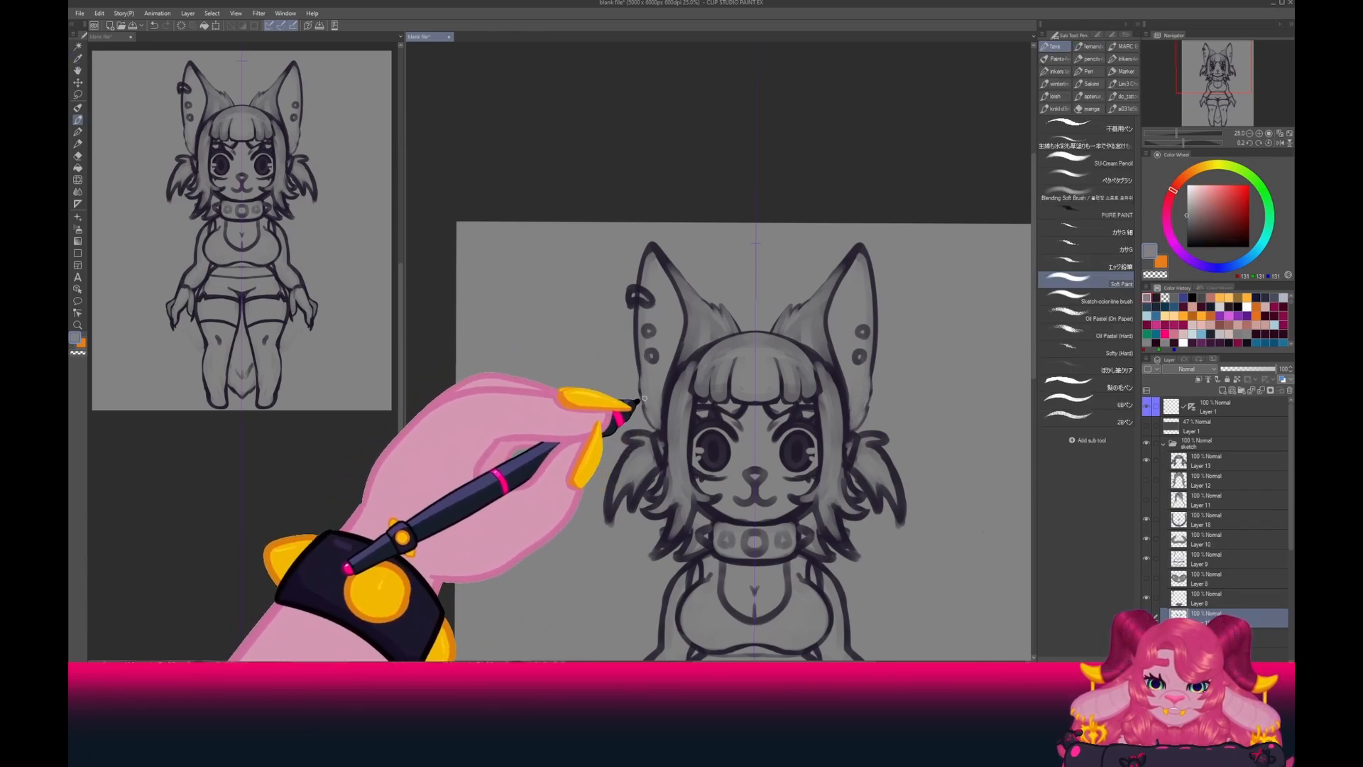
click(1156, 298)
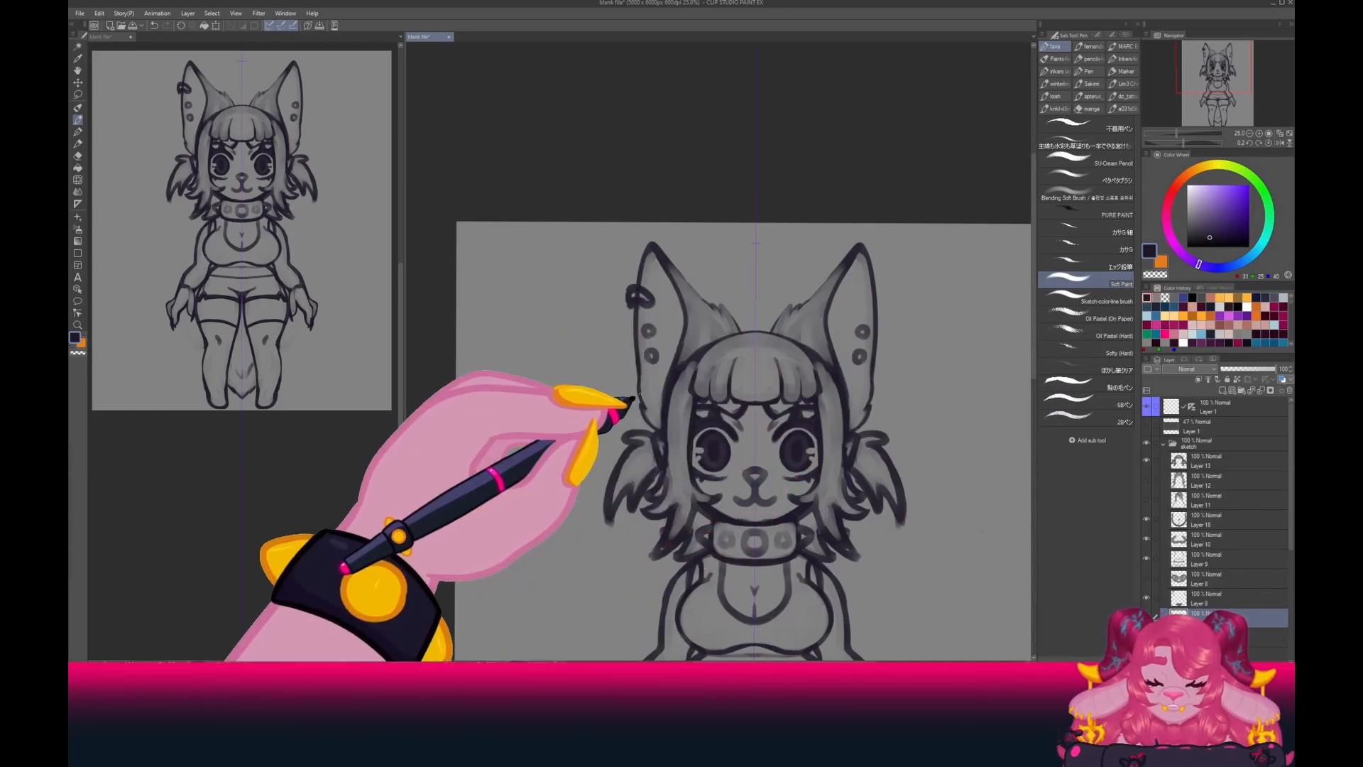
drag(639, 399, 661, 432)
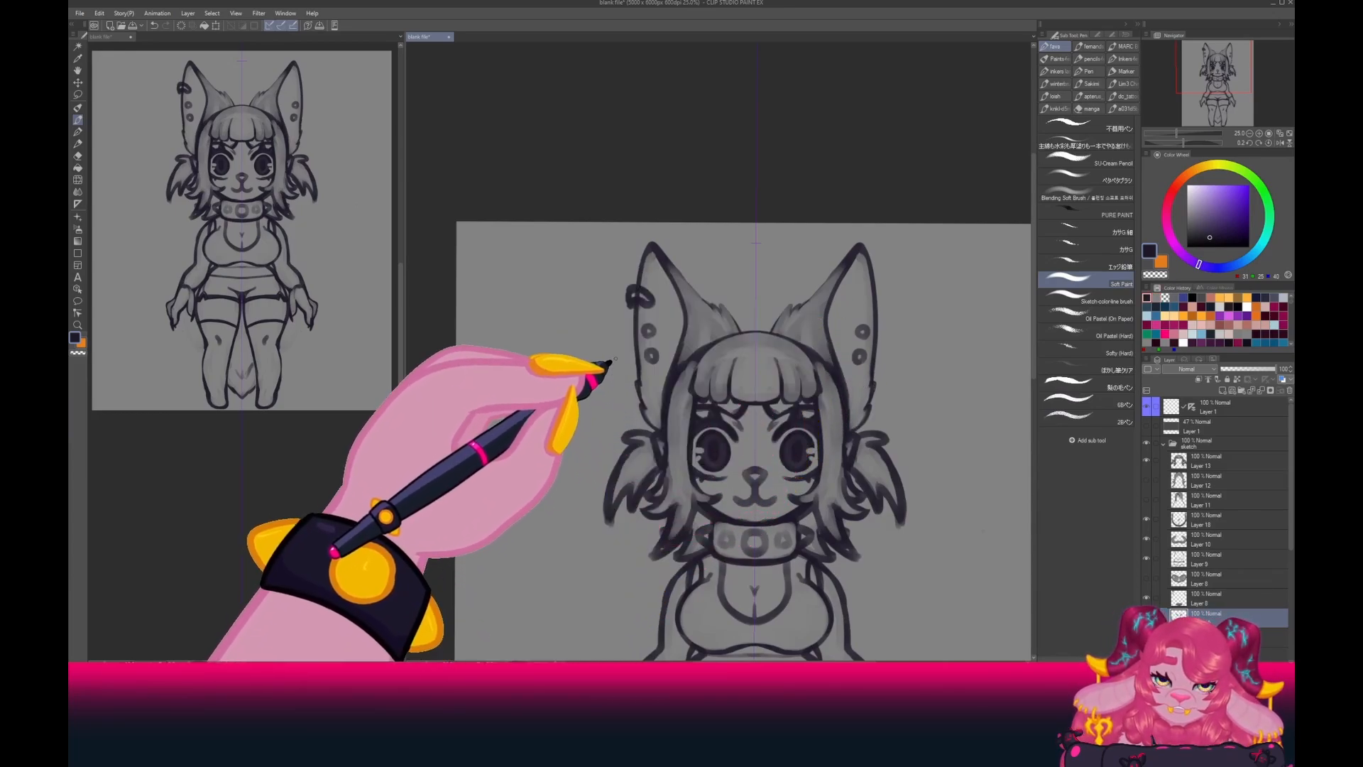
alt+click(605, 380)
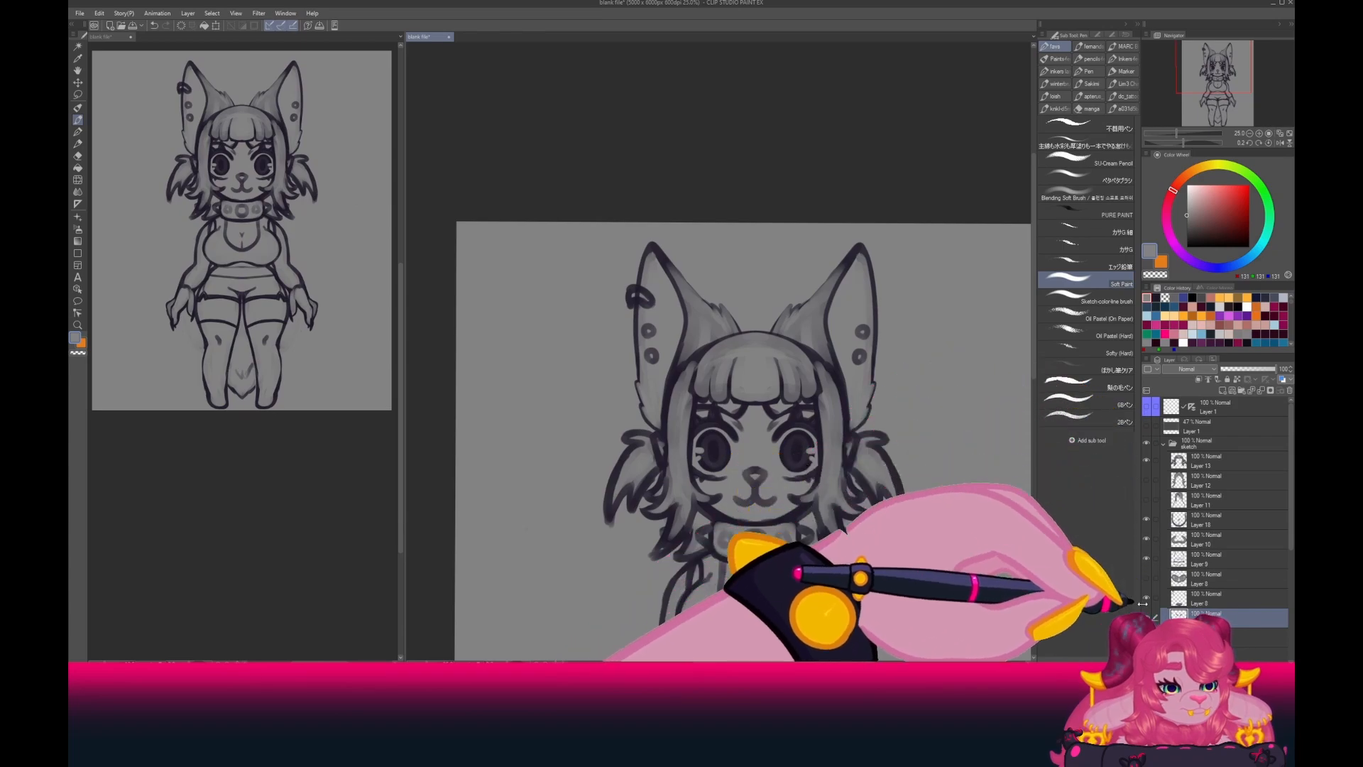
Paint background grey inside the upper ear piercing on its own layer, and show the whole finished sketch.
click(1172, 599)
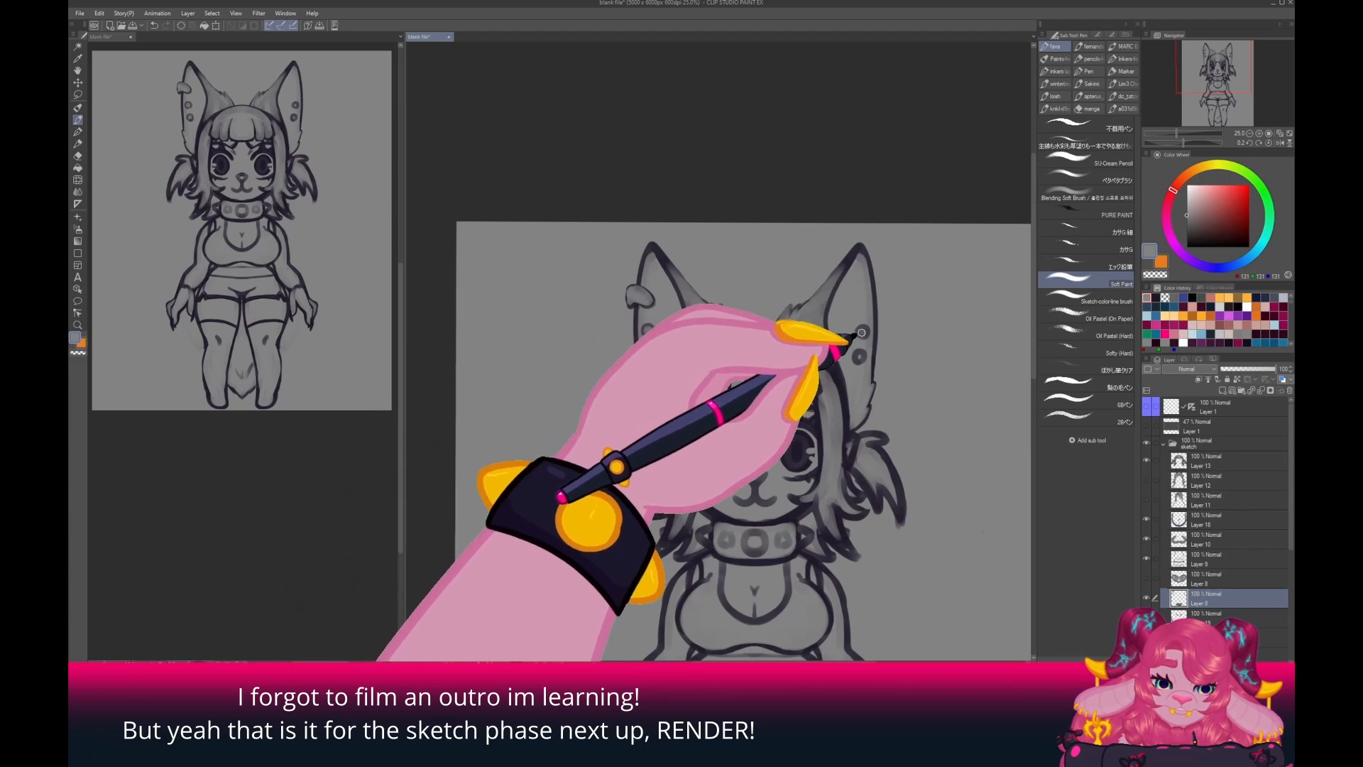
drag(561, 489, 553, 420)
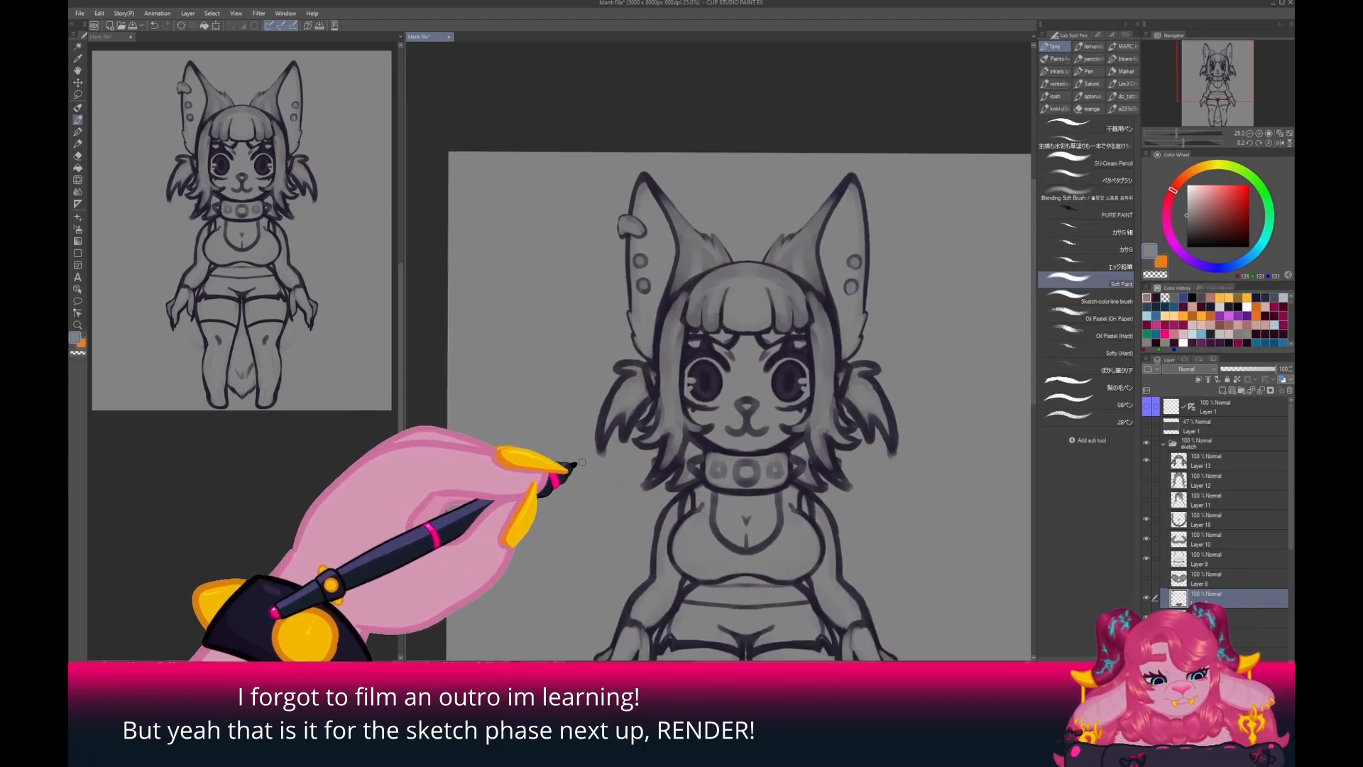
scroll(576, 462, down, 2)
drag(561, 510, 589, 460)
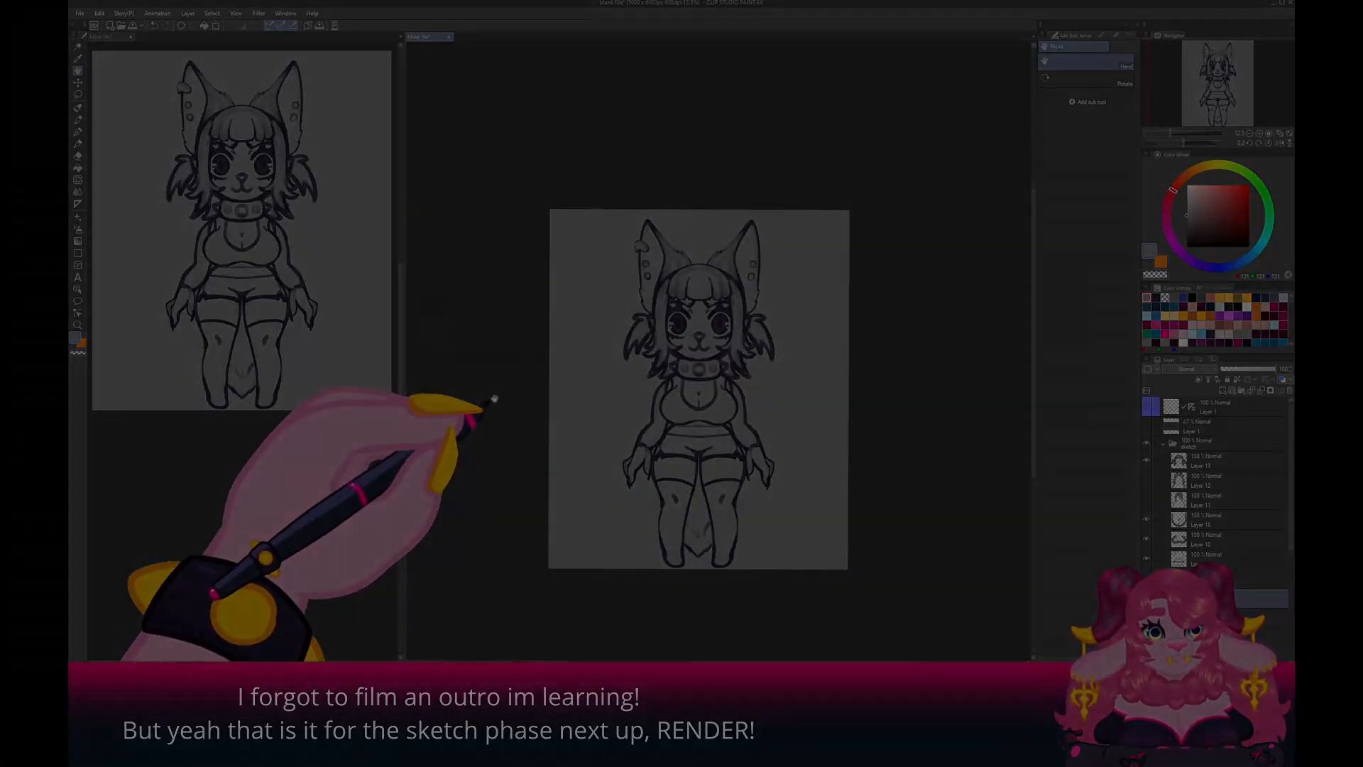